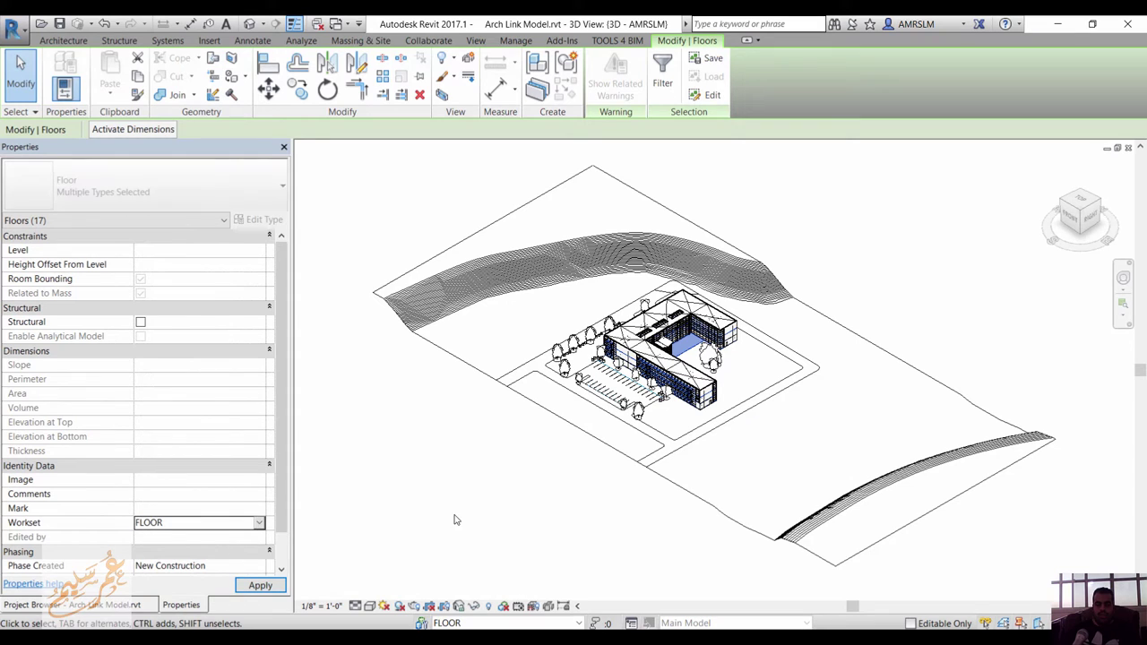
- Apply the floors' move to the FLOOR workset and confirm the Red Maple tree stays on Workset1
click(512, 506)
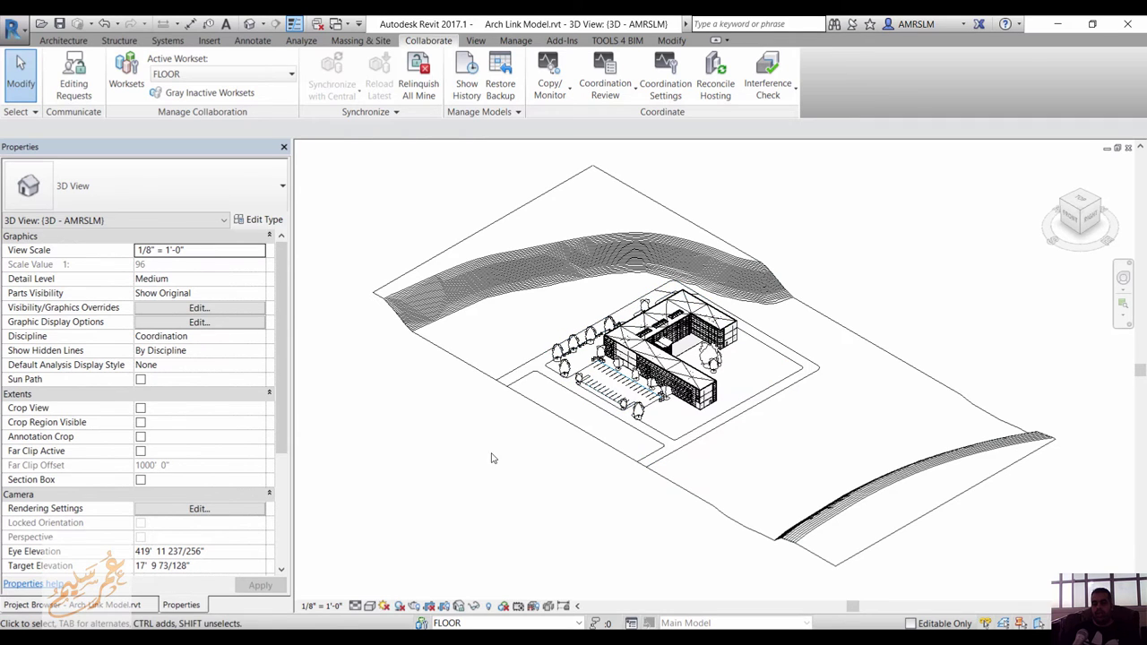
click(557, 352)
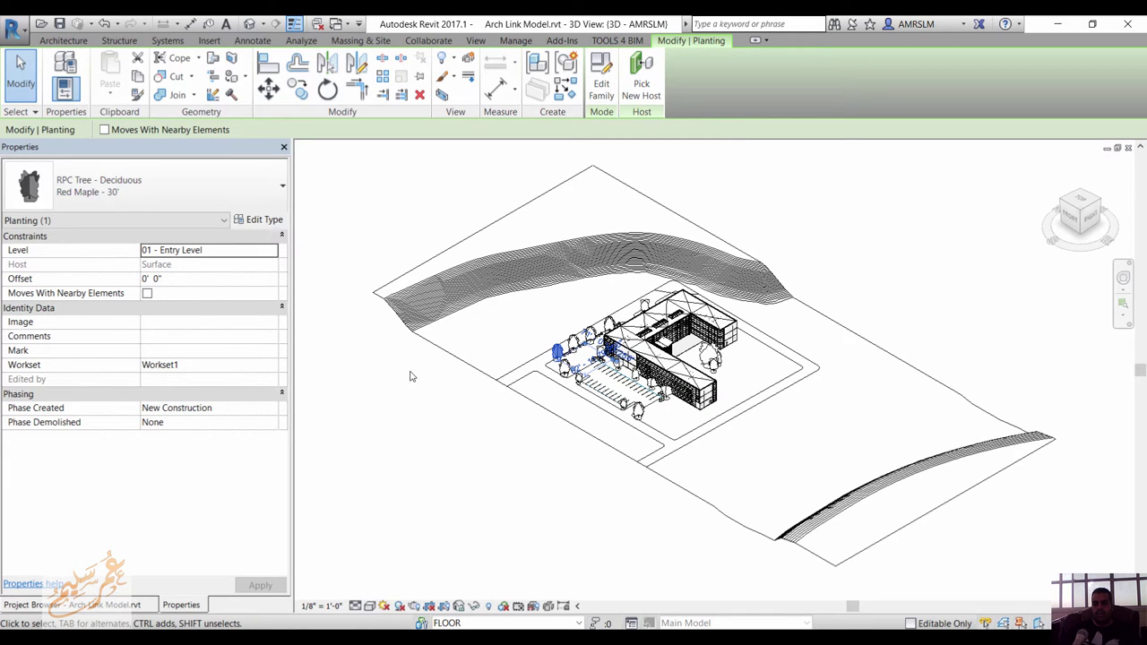
click(397, 481)
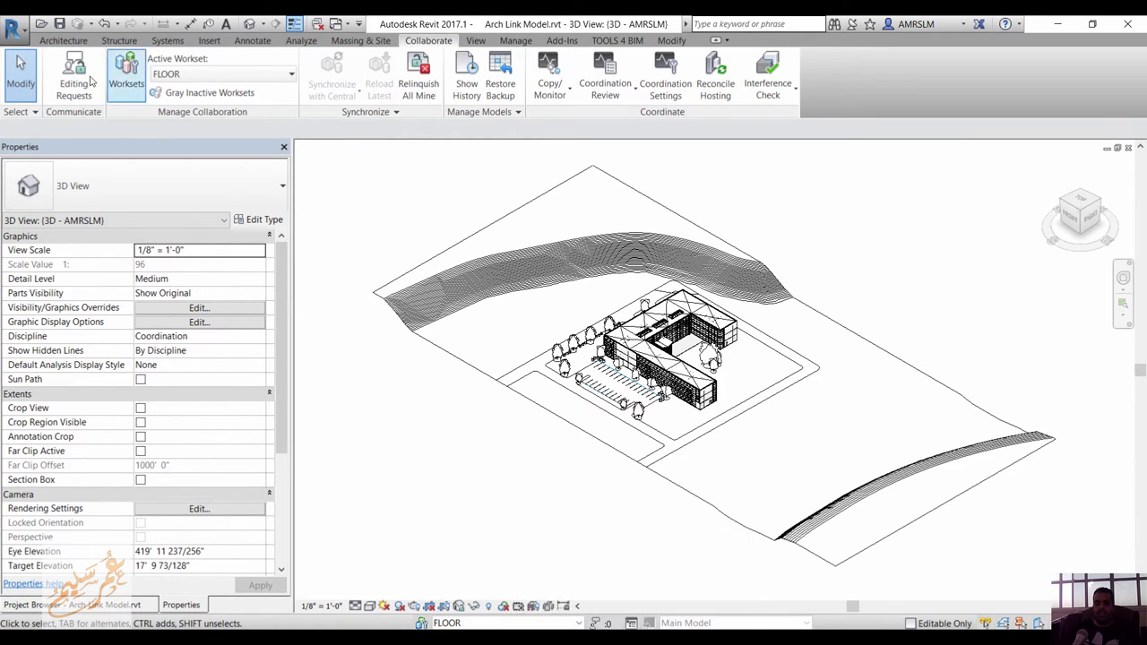
- Start saving Arch Link Model.rvt as a project, browsing to the Desktop
click(59, 24)
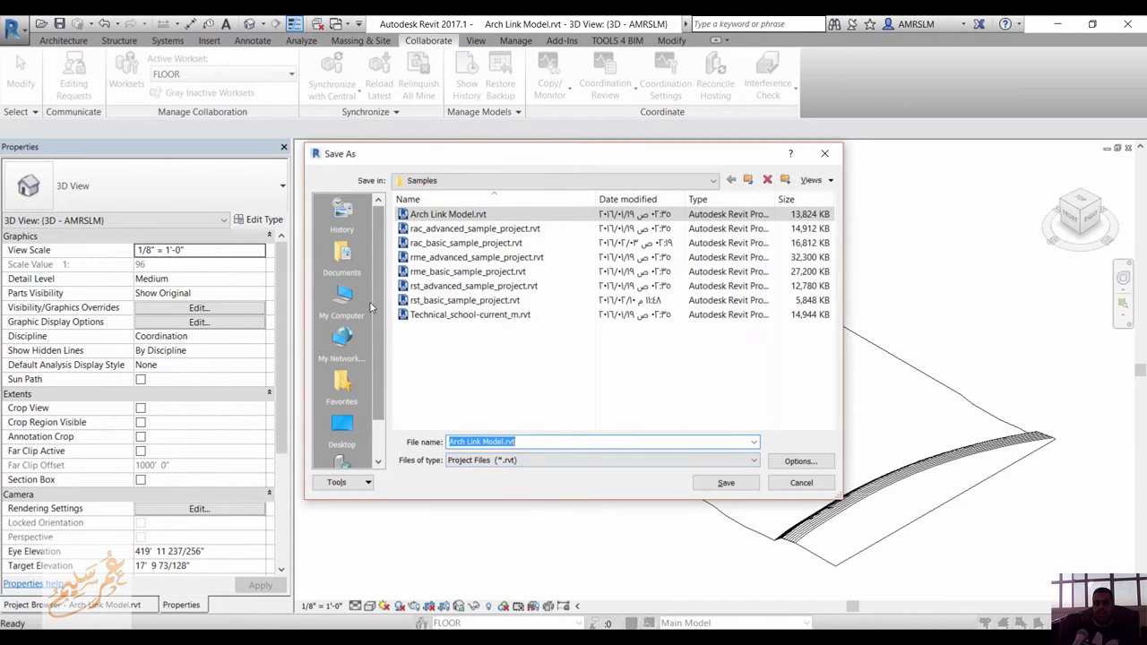
click(380, 421)
click(342, 429)
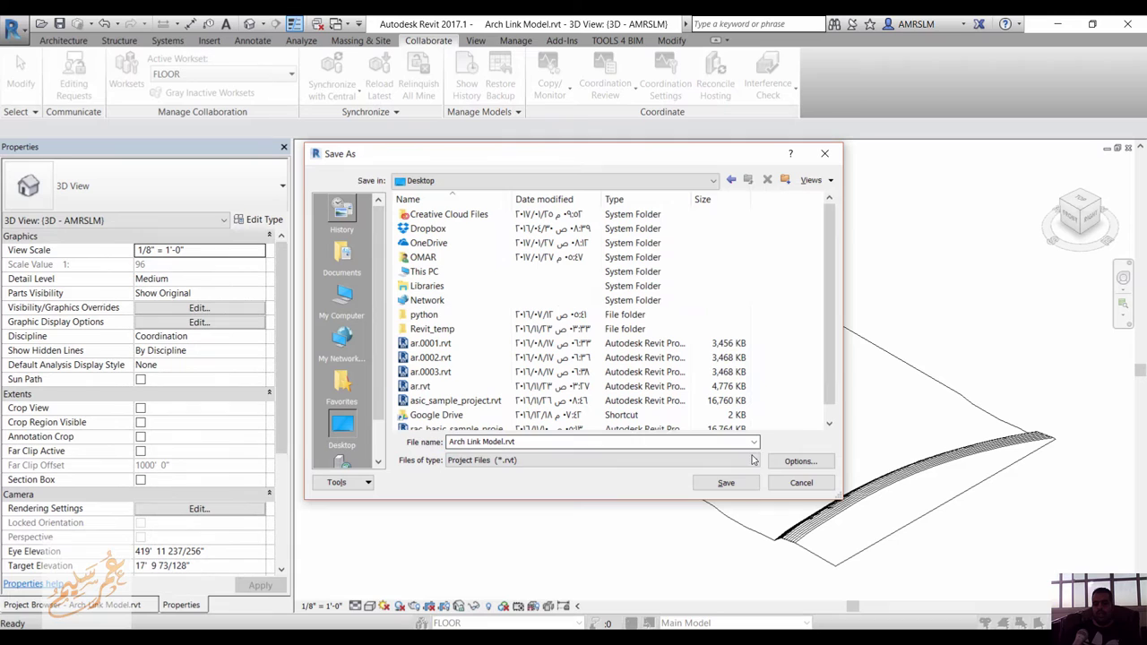
- Review save options, keeping Last Viewed worksets and Active view/sheet thumbnail, then cancel
click(801, 462)
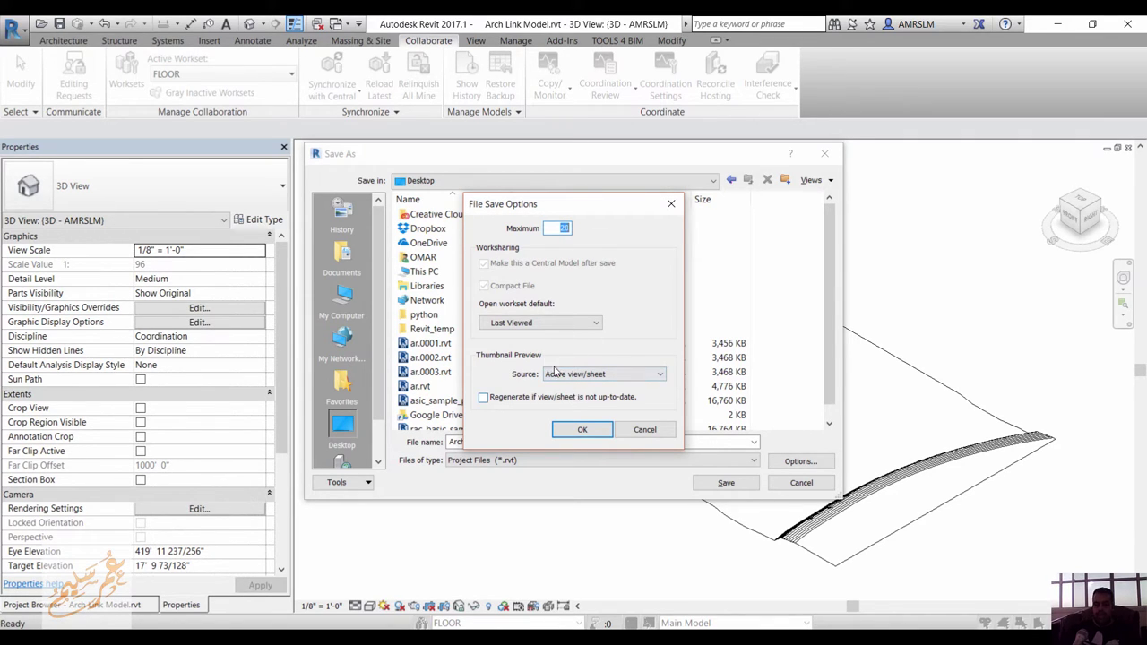
click(528, 323)
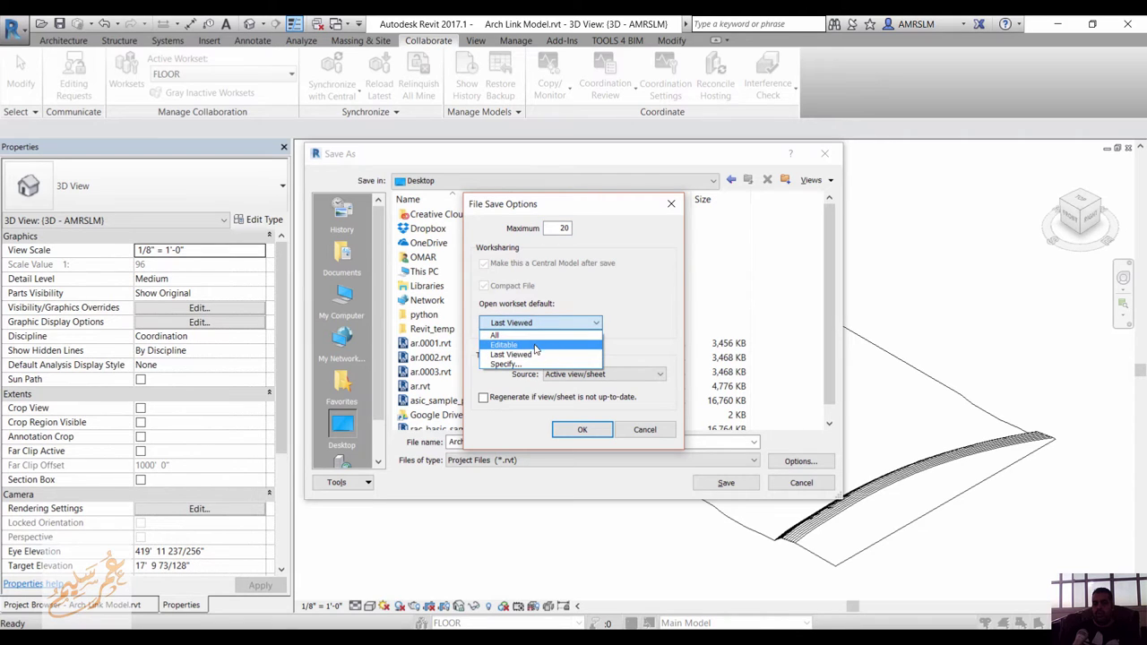
click(520, 354)
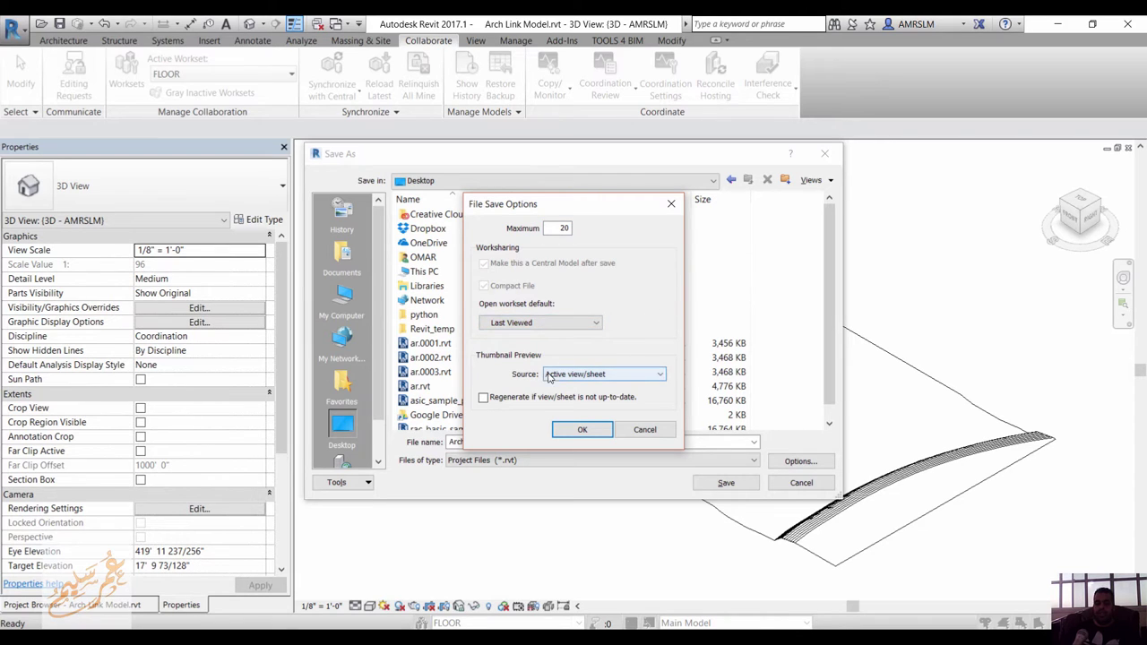
click(659, 380)
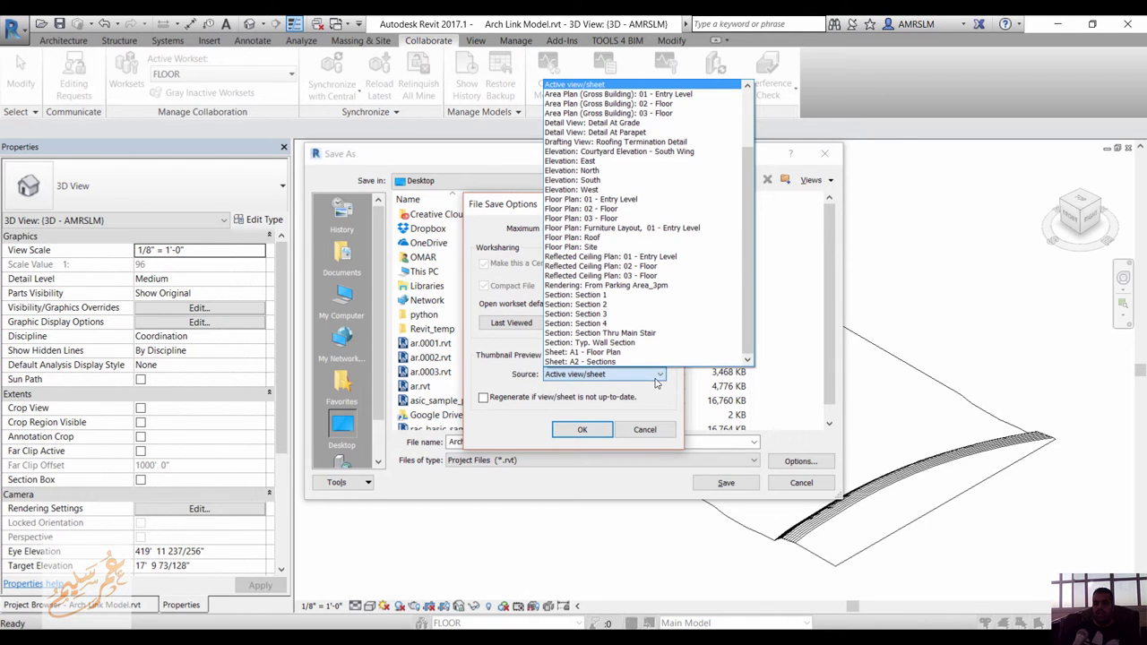
click(656, 381)
click(656, 381)
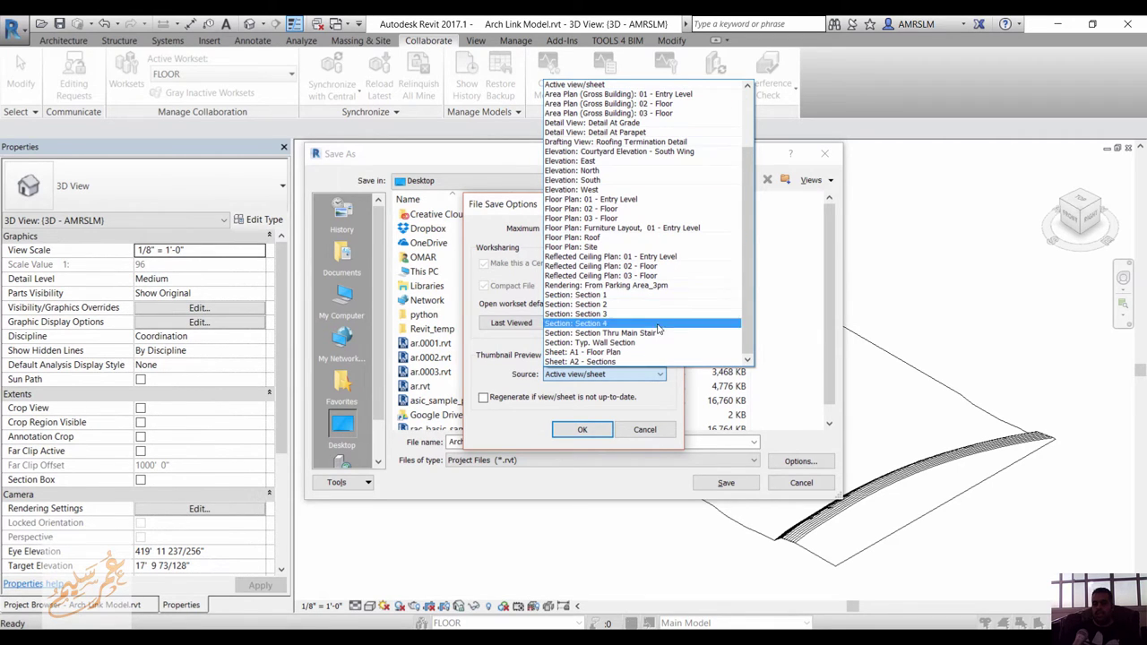
click(492, 359)
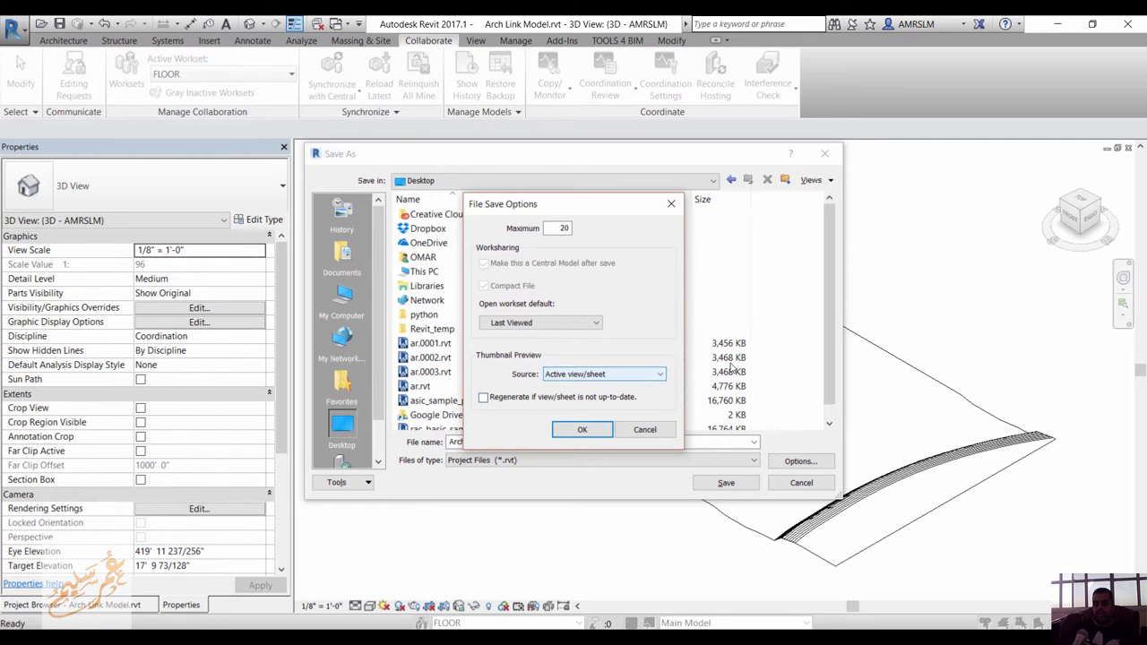
click(647, 431)
- Create a BIM folder on the Desktop and save Arch Link Model.rvt into it as central
click(785, 180)
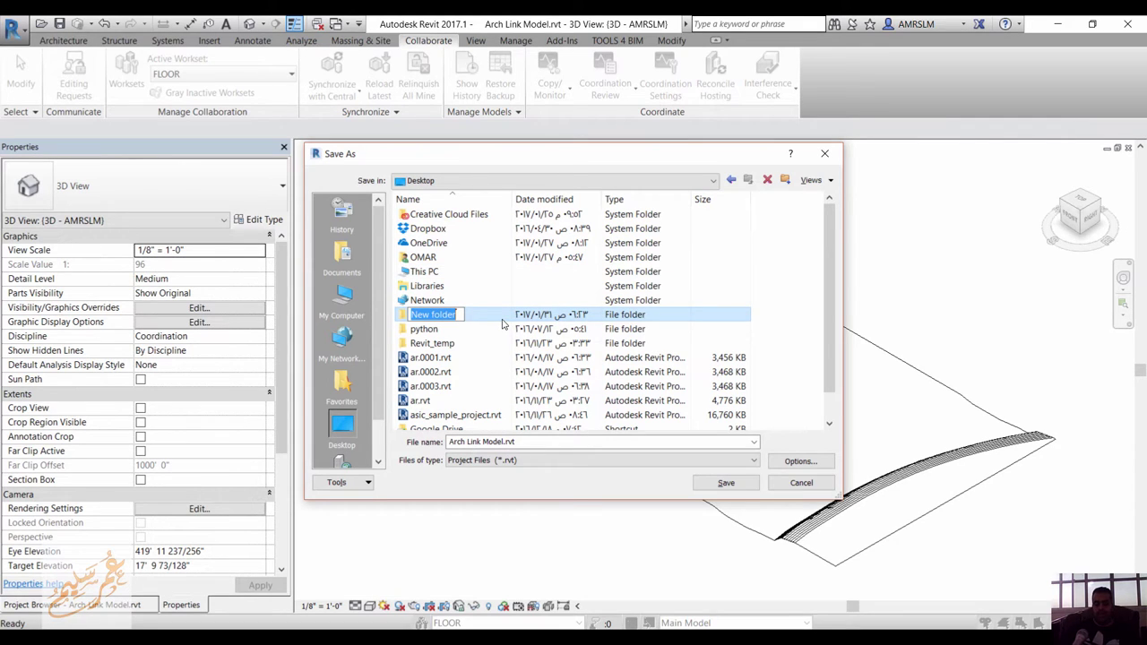
text(BIM)
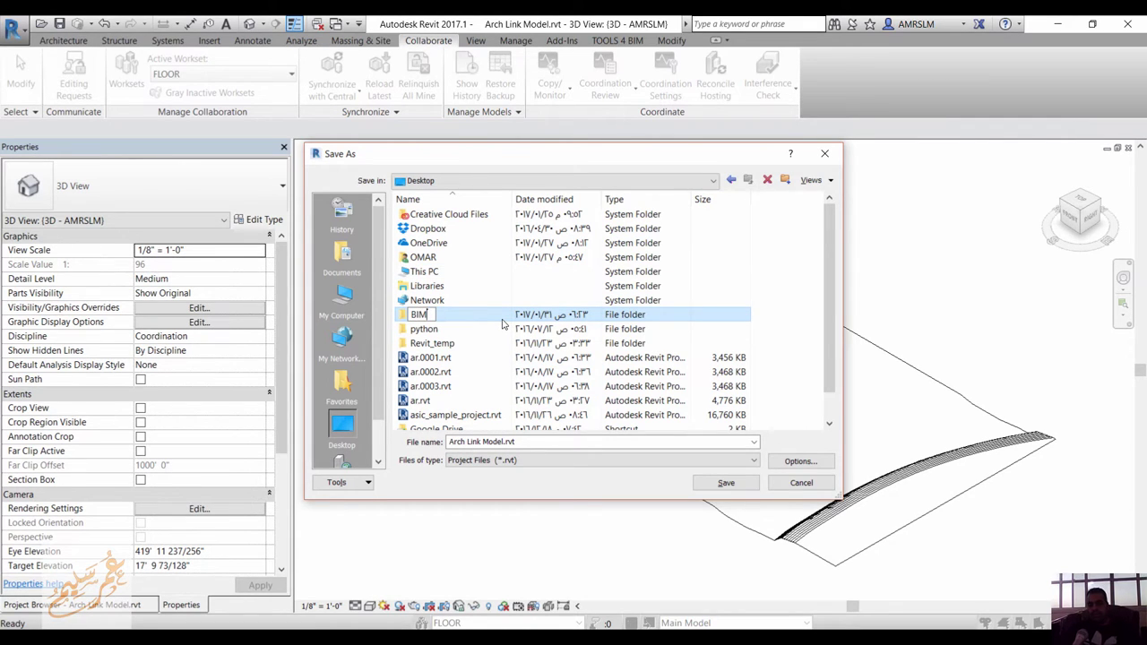
key(Return)
key(Return)
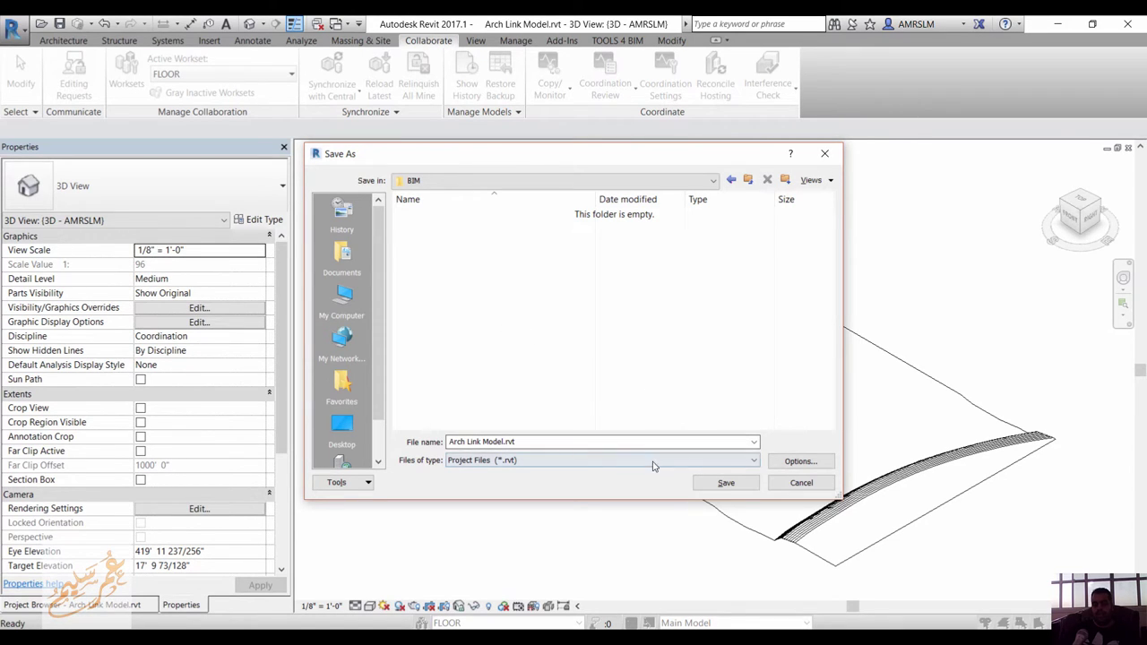
click(722, 481)
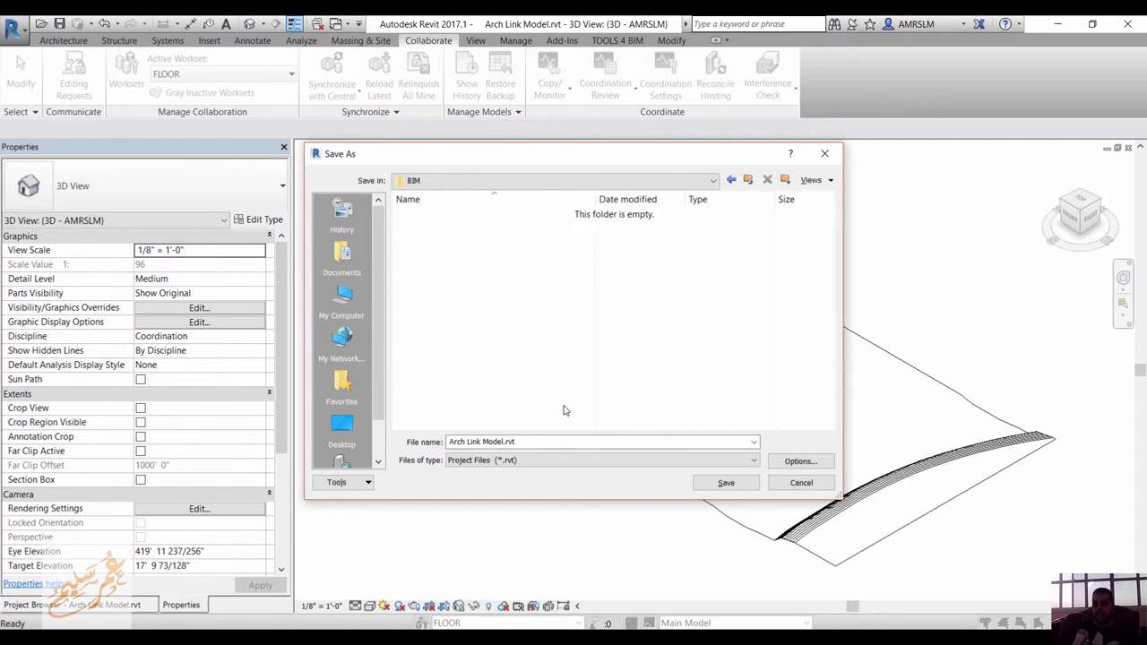
click(726, 483)
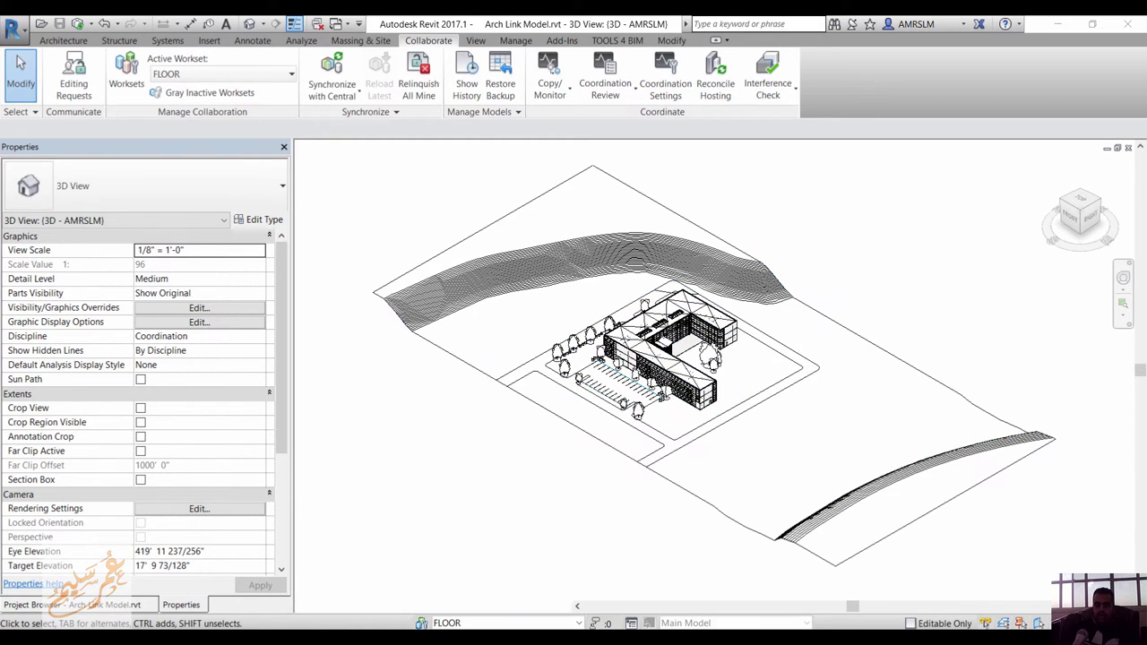
right_click(119, 638)
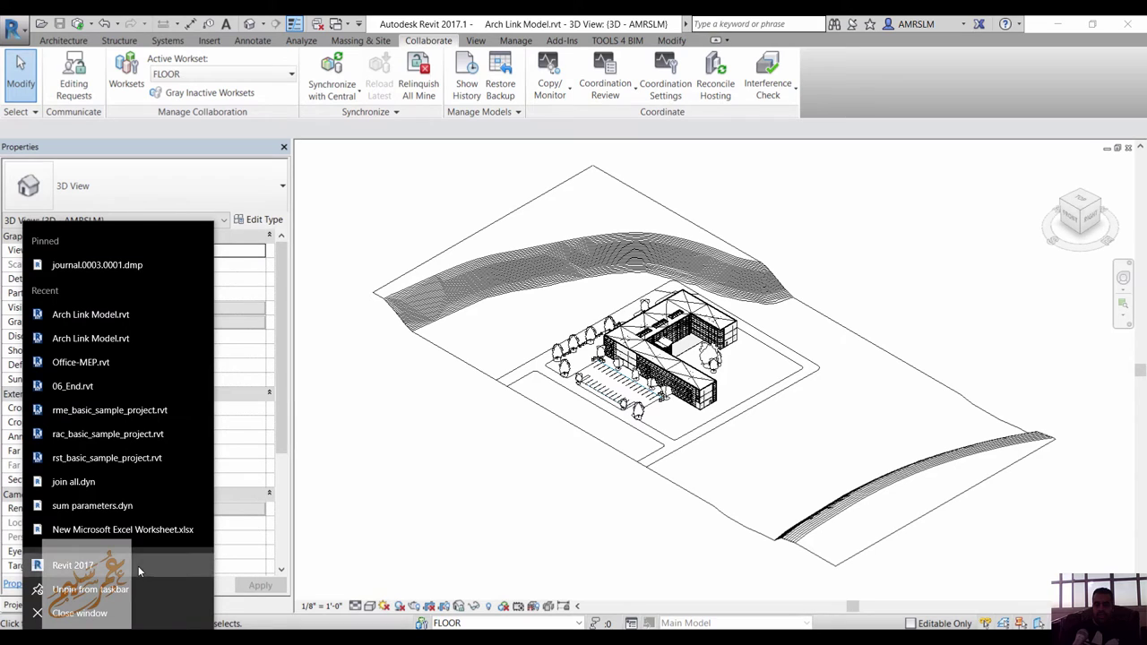
click(447, 470)
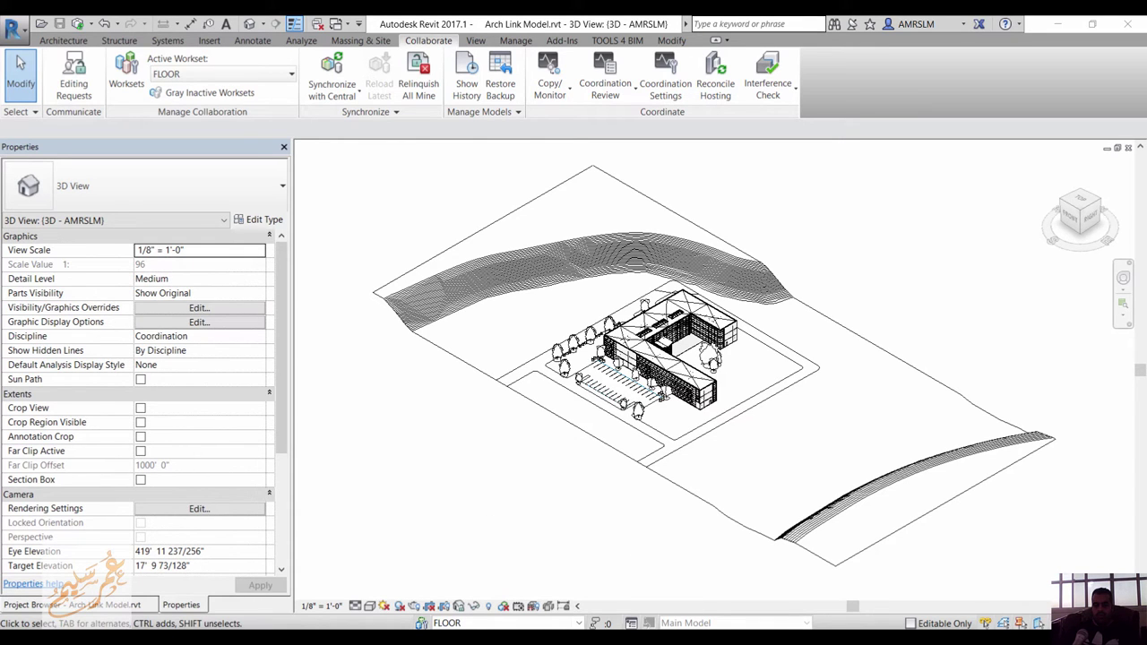
click(633, 533)
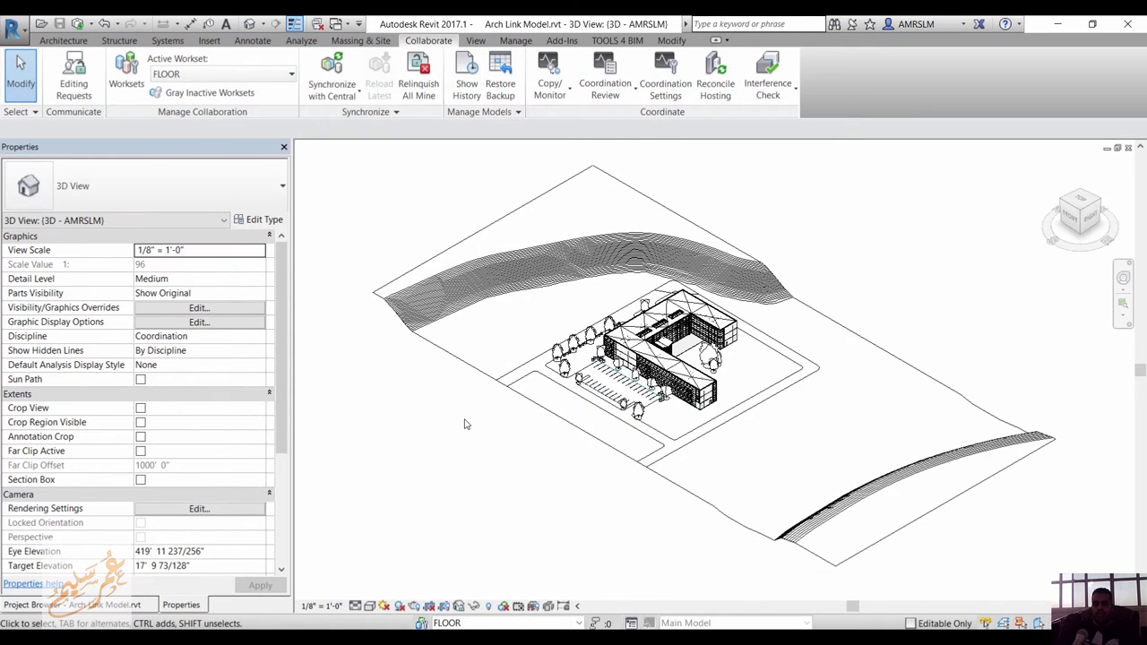
right_click(762, 618)
click(843, 564)
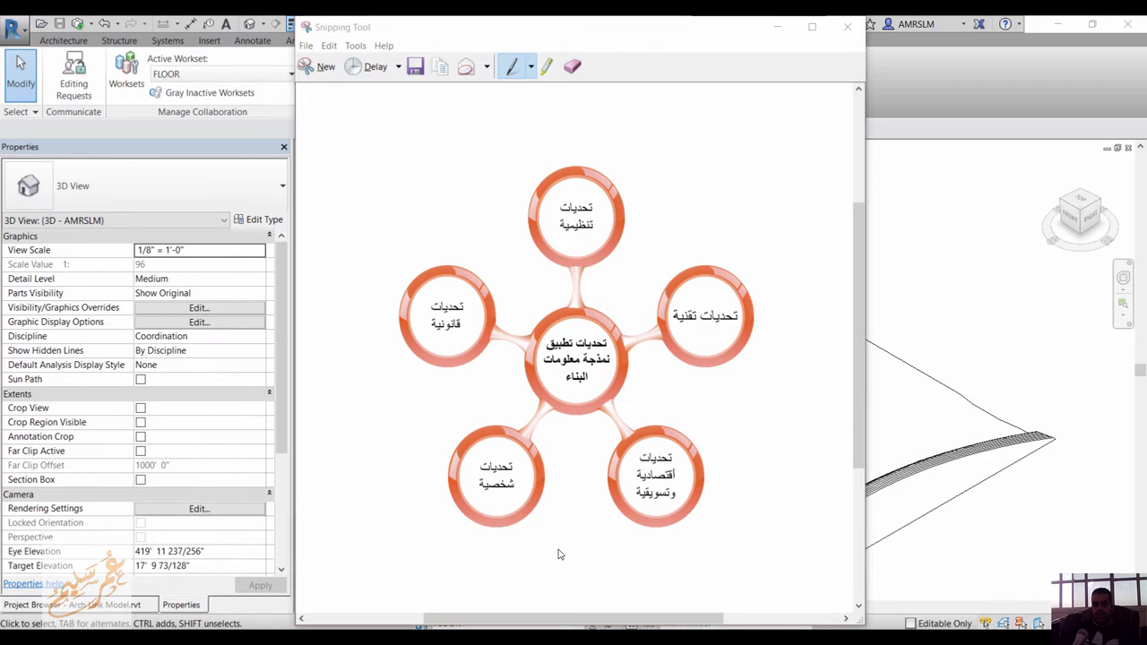
click(647, 334)
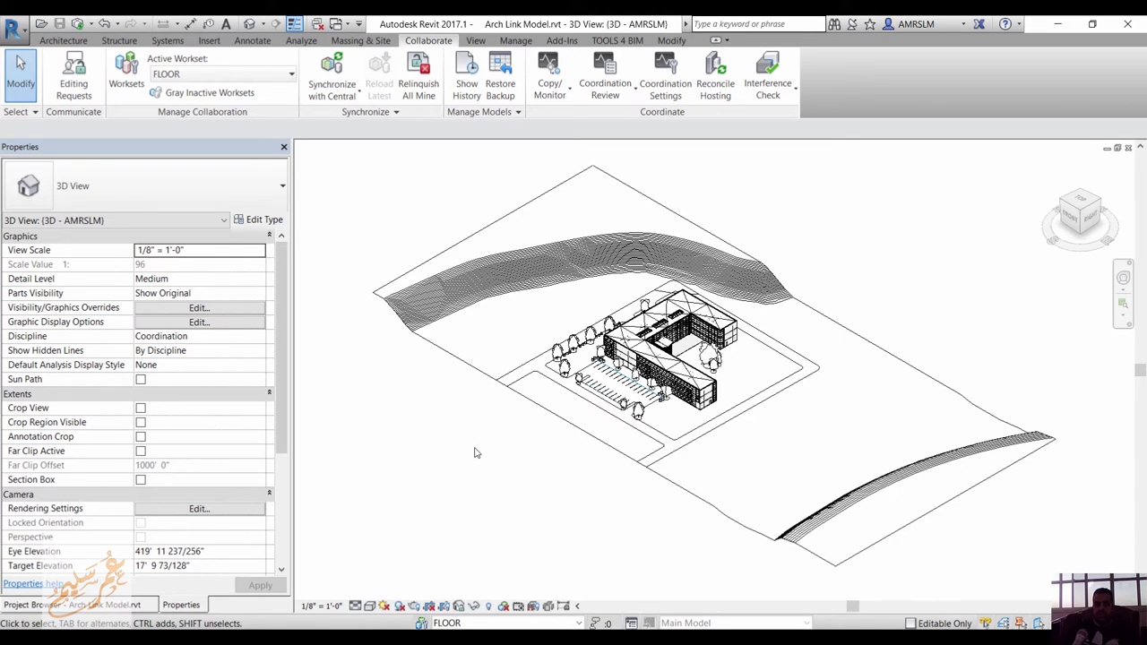
click(194, 95)
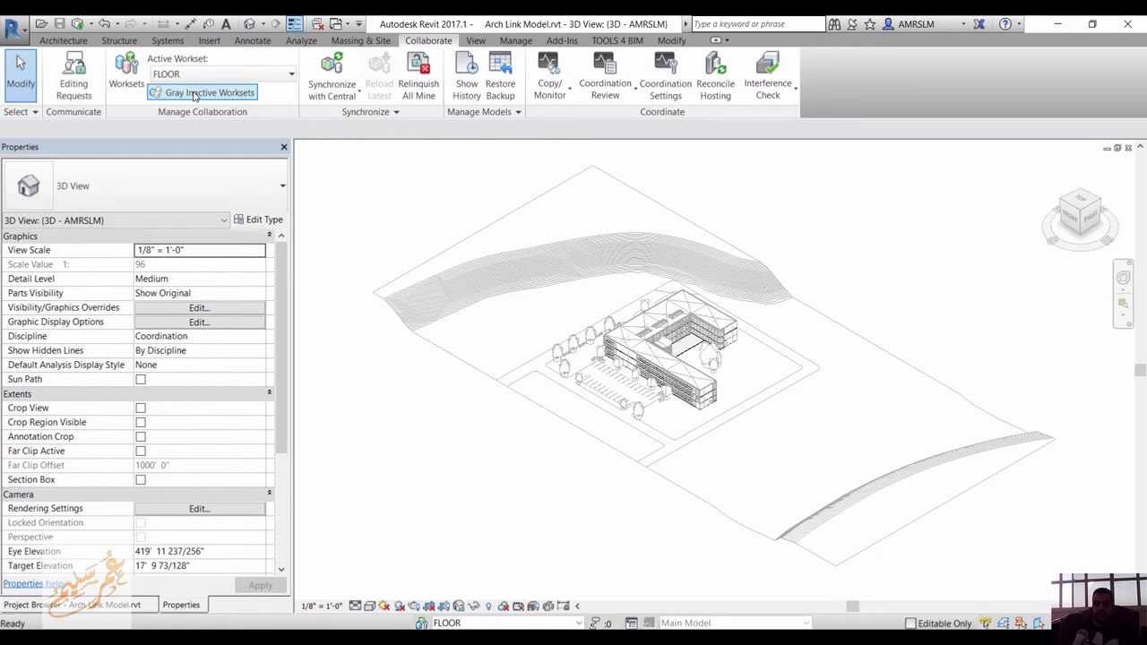
click(194, 95)
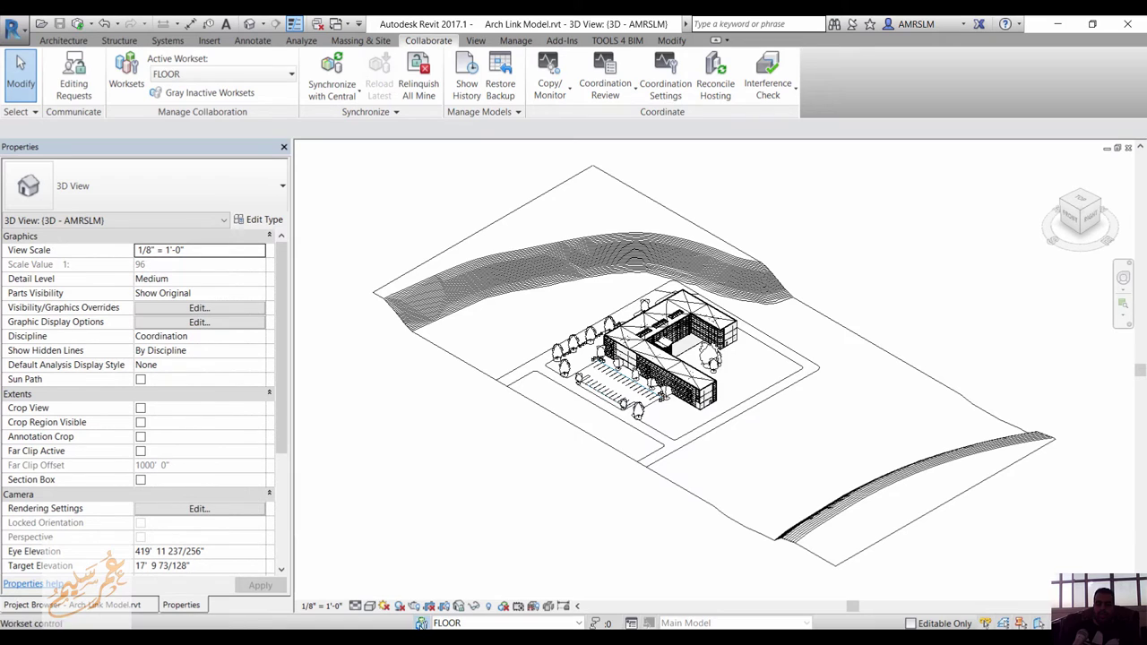
- Make FLOOR, Shared Levels and Grids, and WALL worksets non-editable, leaving COLUM and Workset1 editable
click(420, 623)
mouse_move(487, 221)
mouse_down()
mouse_move(487, 257)
mouse_move(484, 234)
mouse_up()
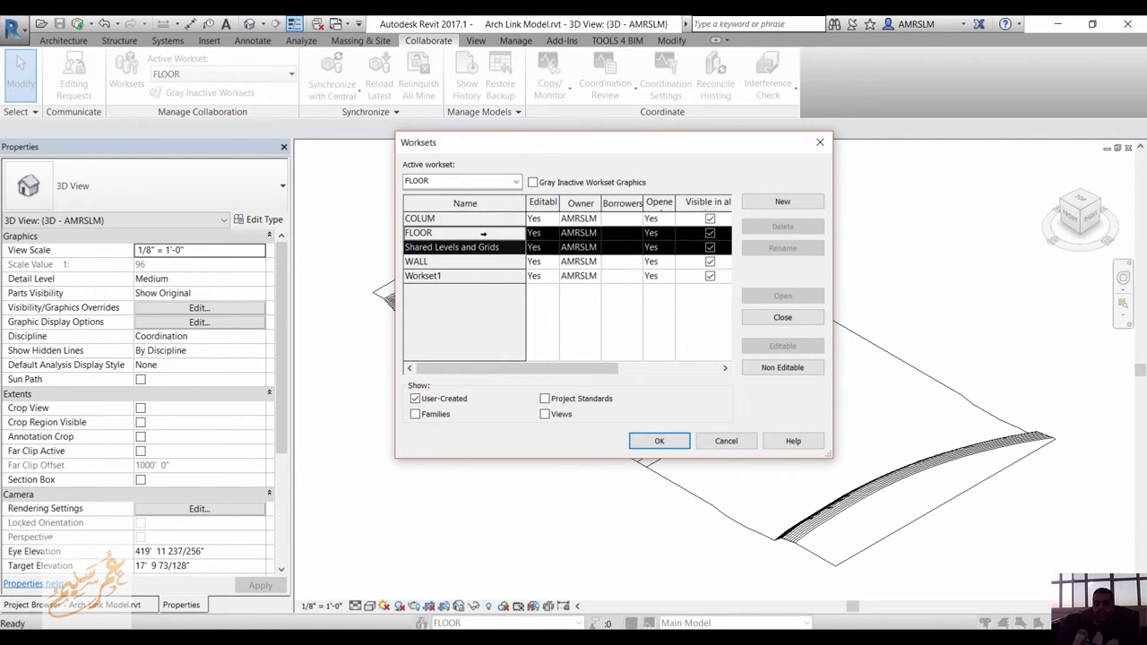
click(783, 367)
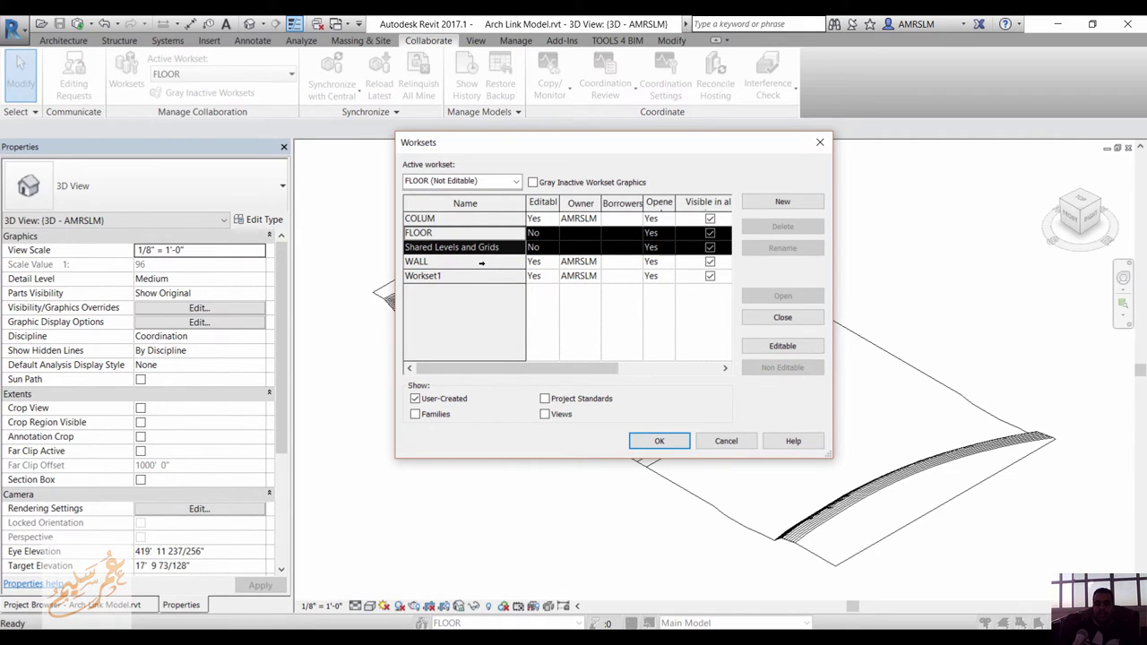
click(481, 262)
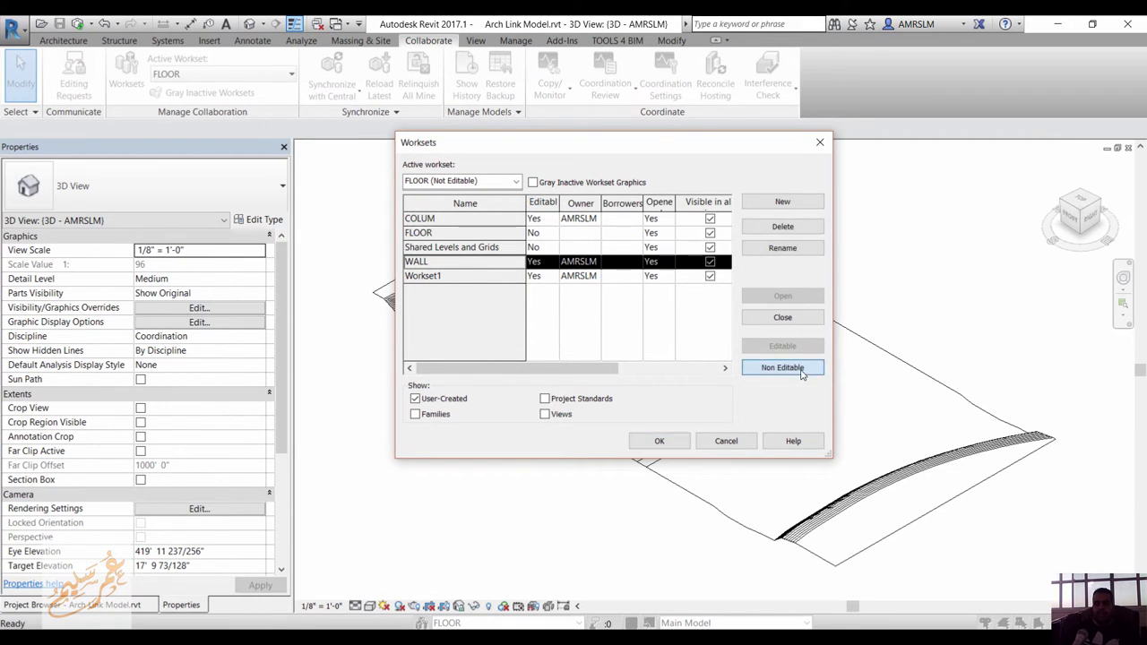
click(801, 371)
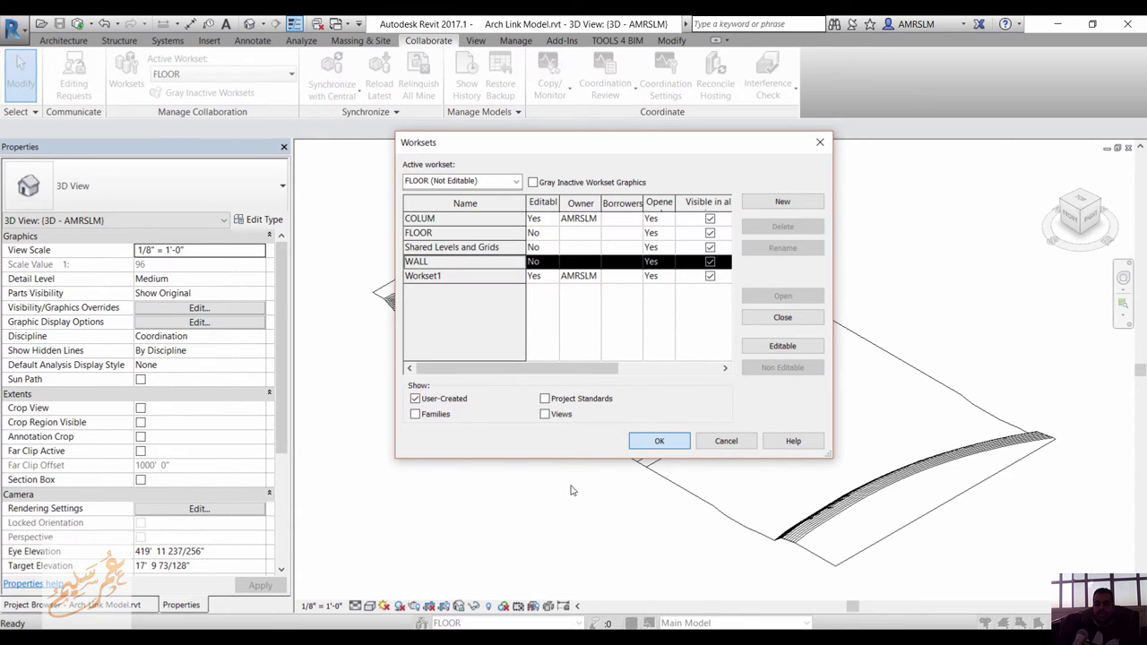
key(Return)
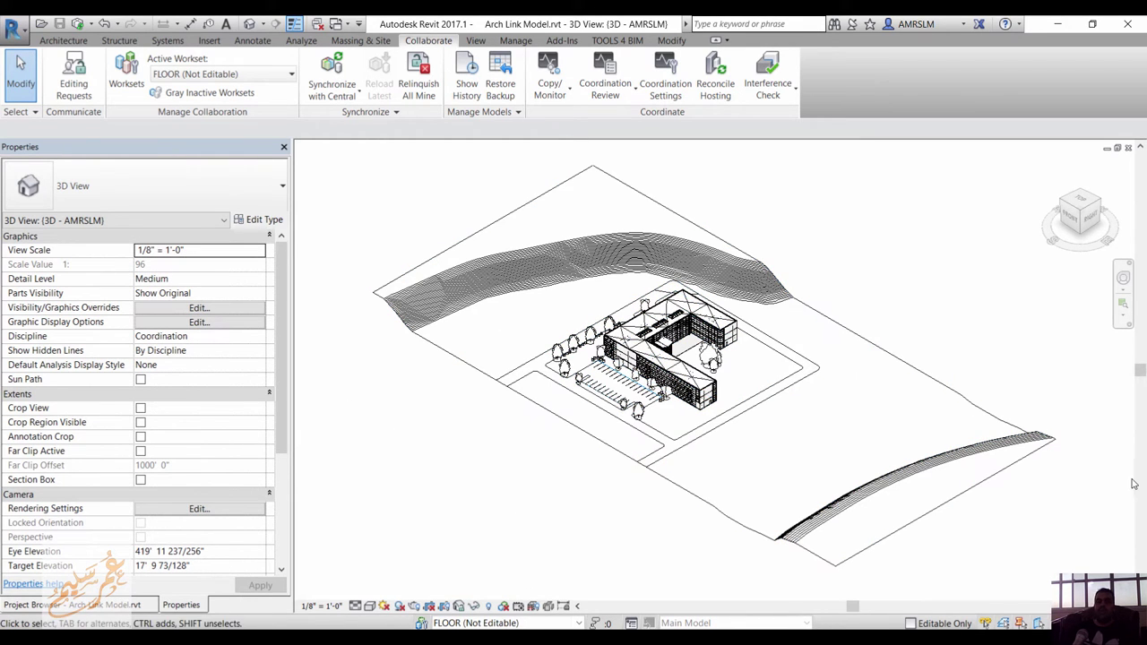
- Synchronize the Arch Link Model local file with its central model
click(80, 25)
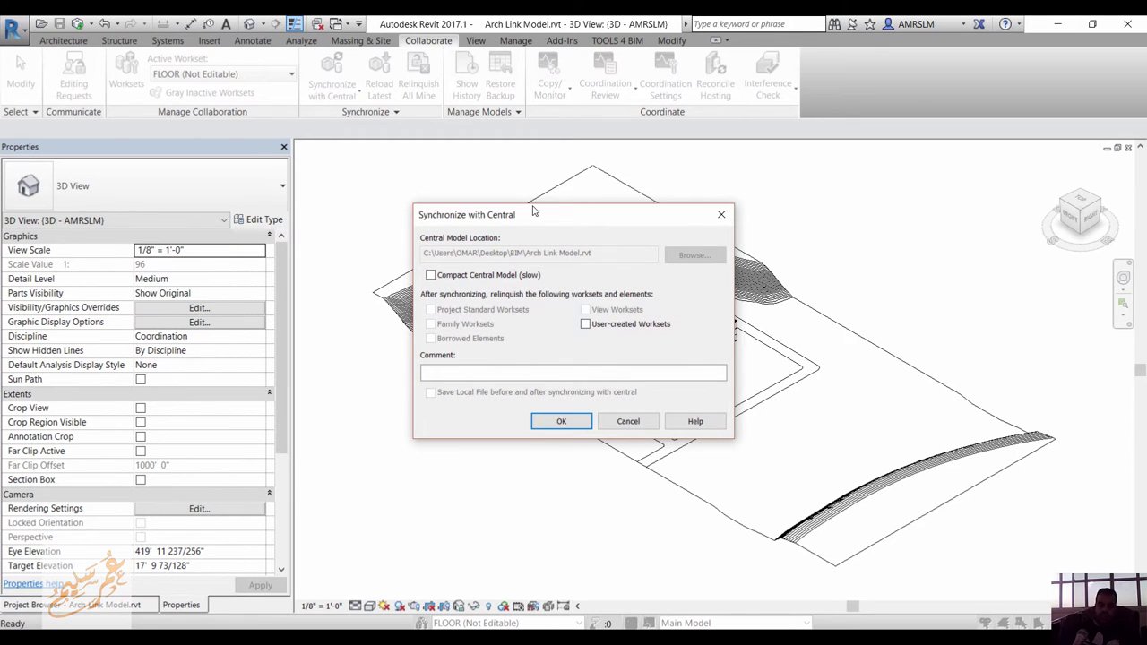
drag(564, 223, 581, 169)
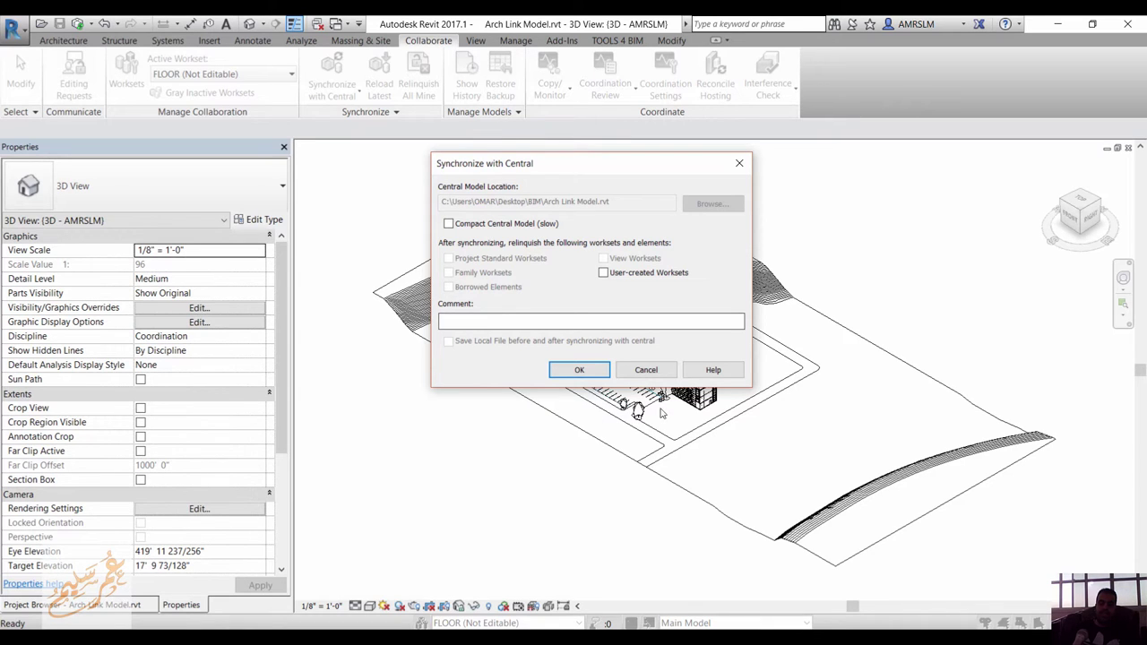
click(580, 370)
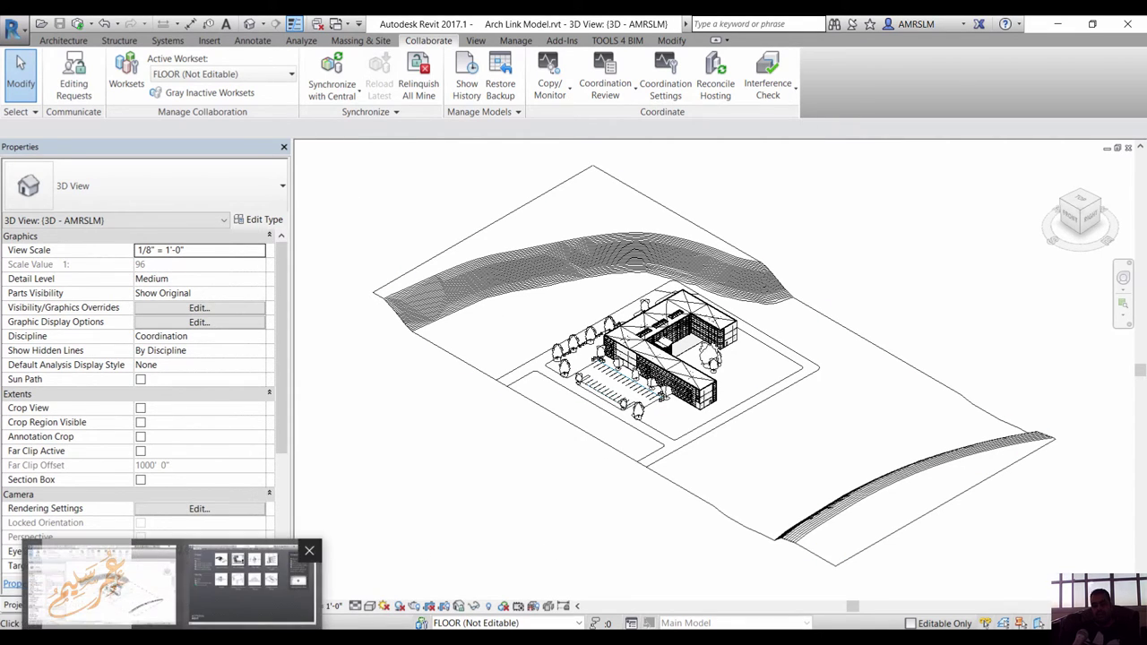
- Sign out of Autodesk Identity and set the Revit username to the user's full name in Options
click(259, 582)
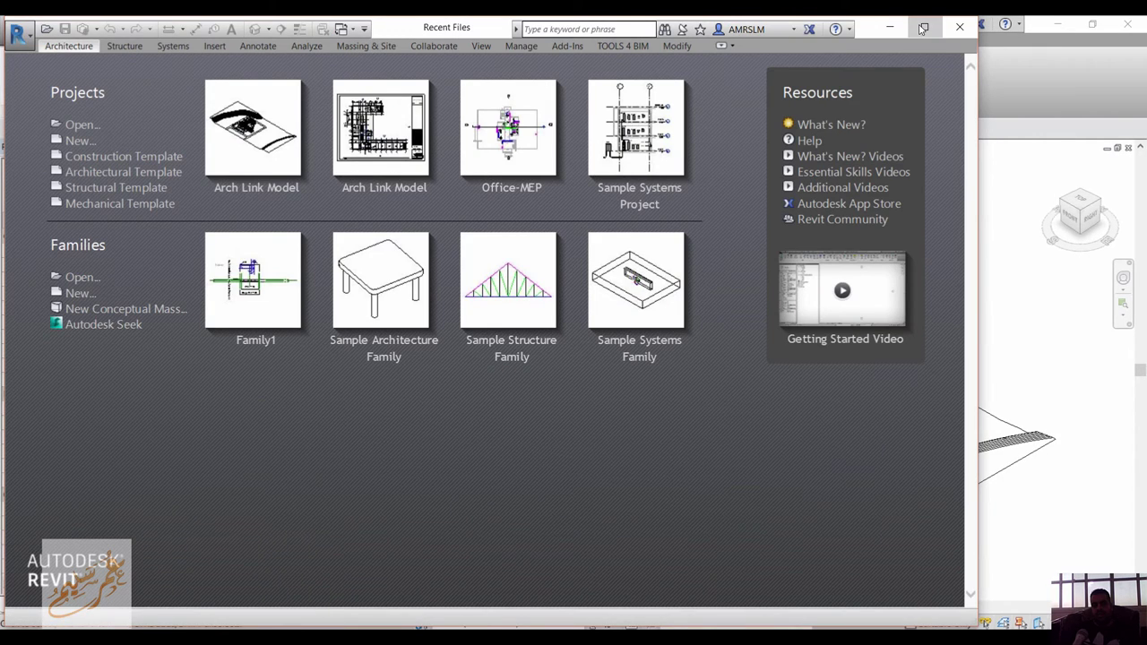
click(924, 27)
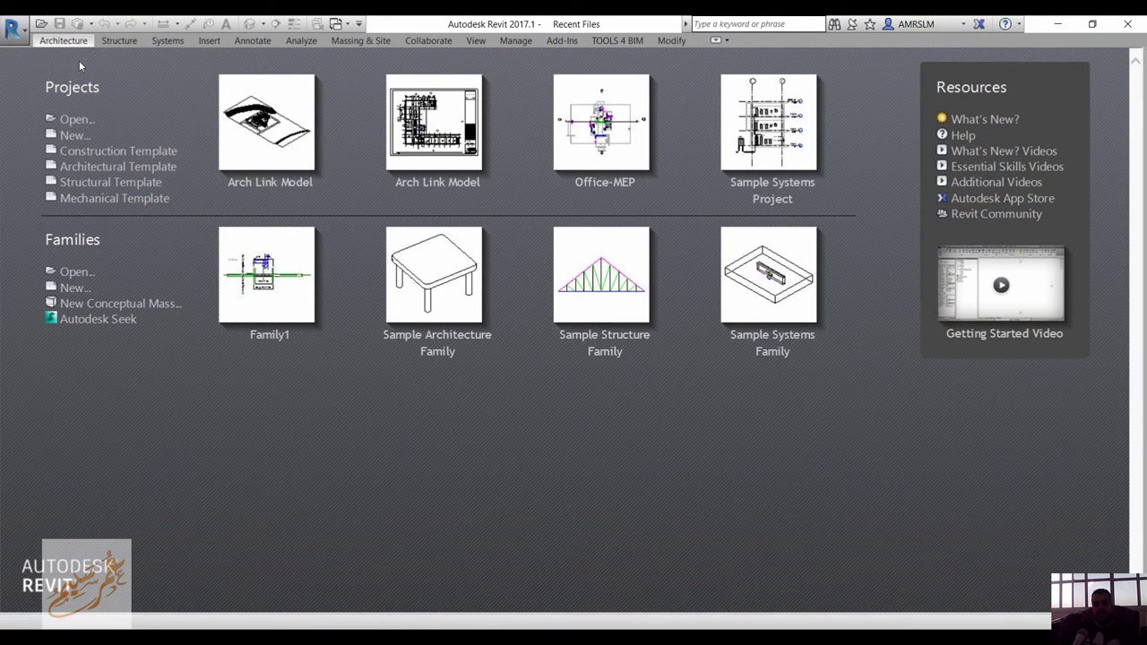
click(13, 29)
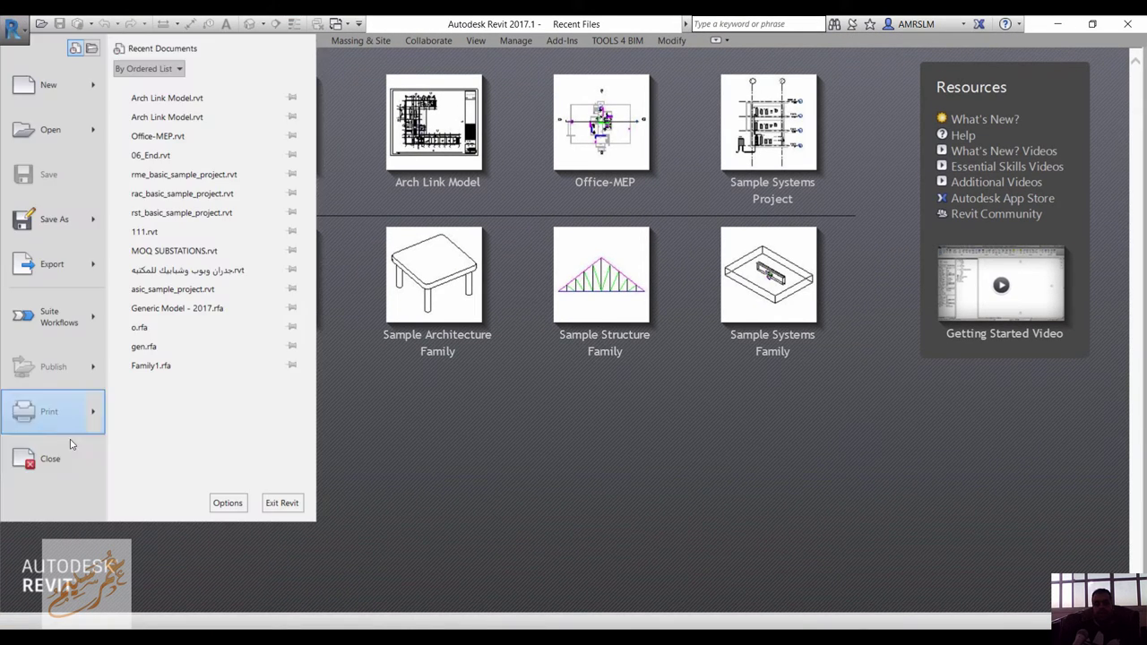
click(226, 502)
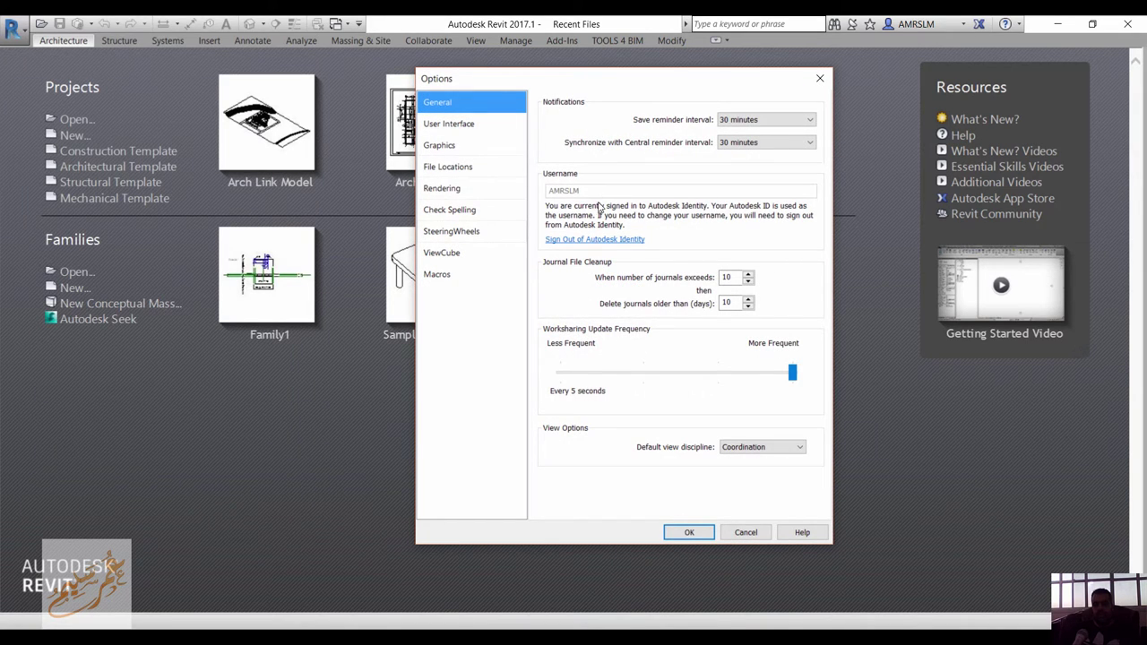
click(600, 239)
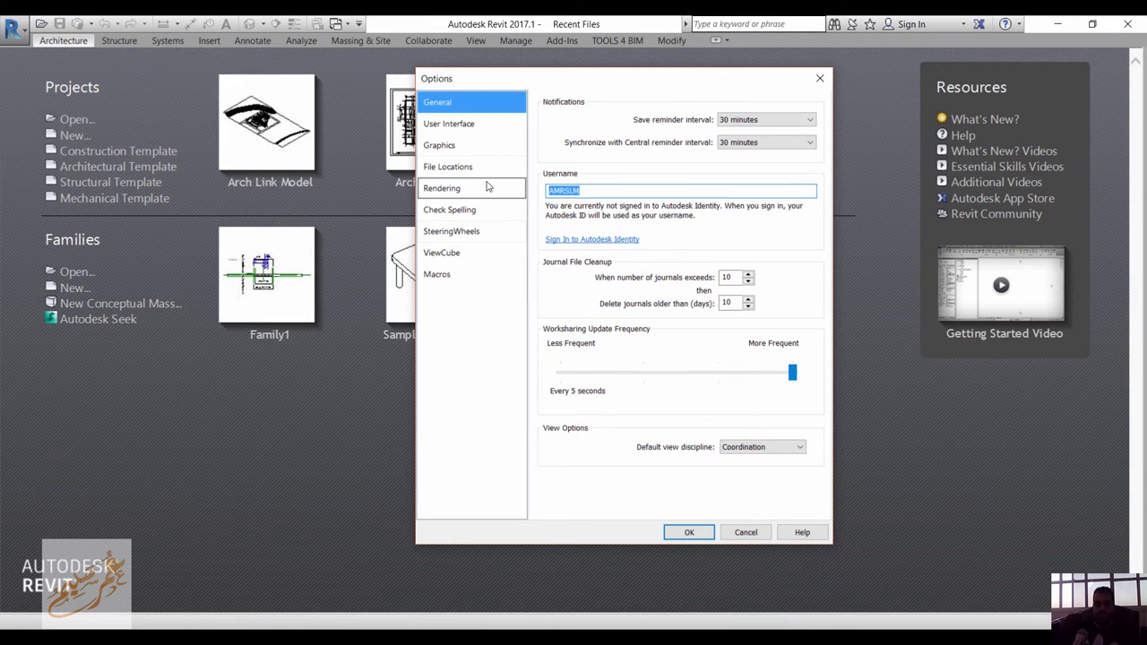
text(0)
text(MAR SELIM)
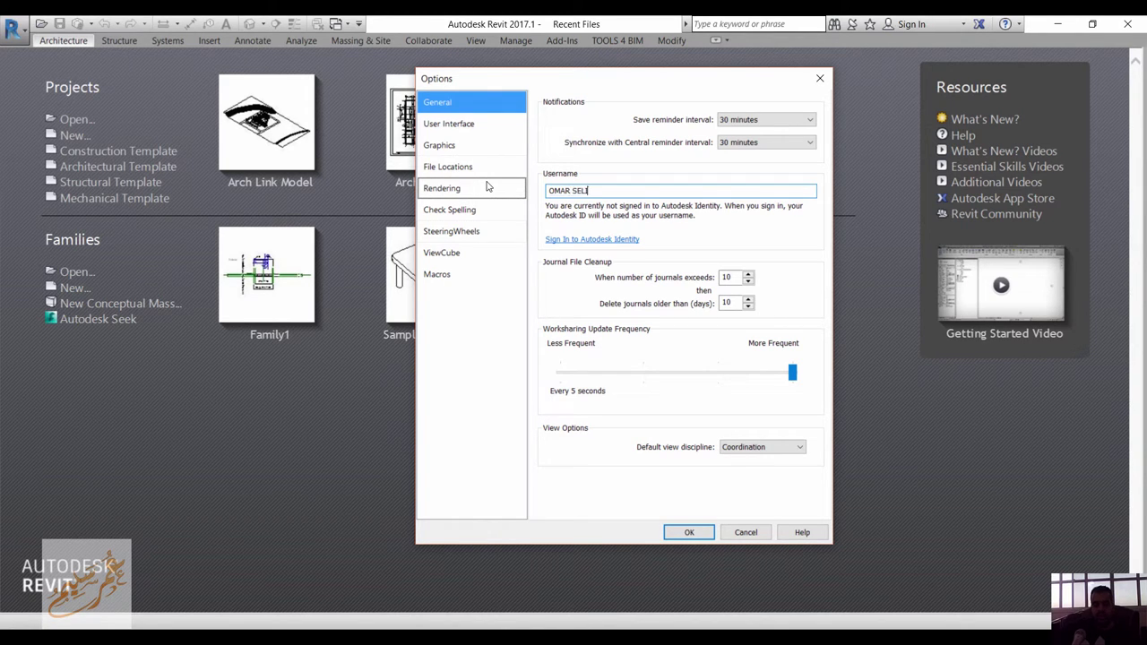
click(678, 532)
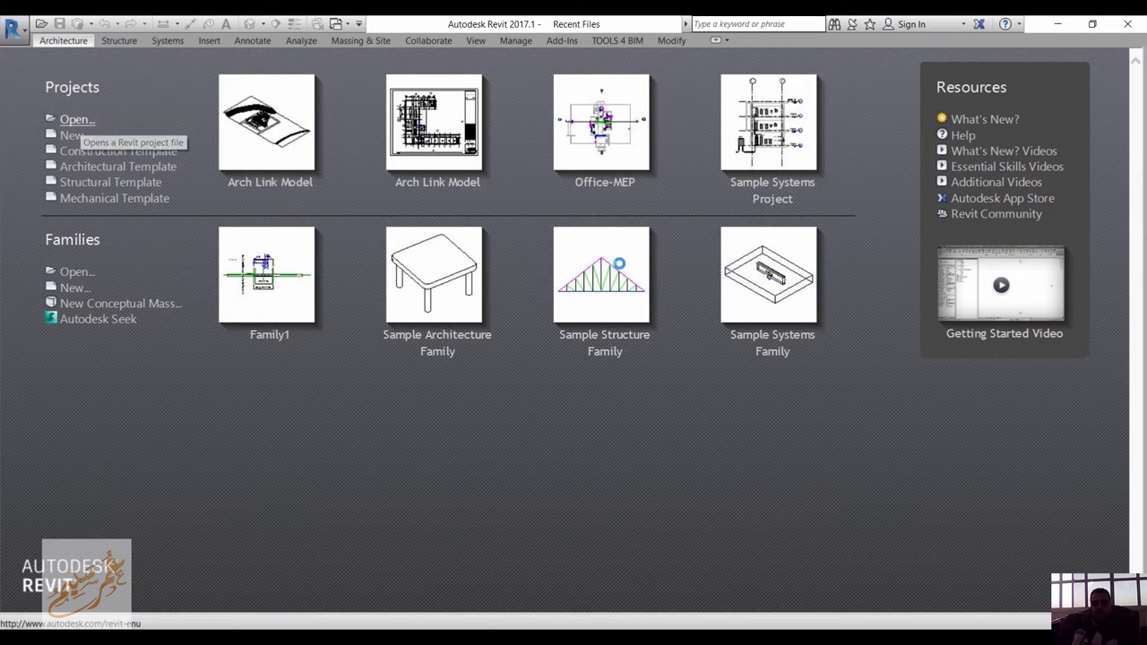
- Browse to the Revit 2017 Samples folder and select Arch Link Model.rvt
click(79, 120)
click(445, 148)
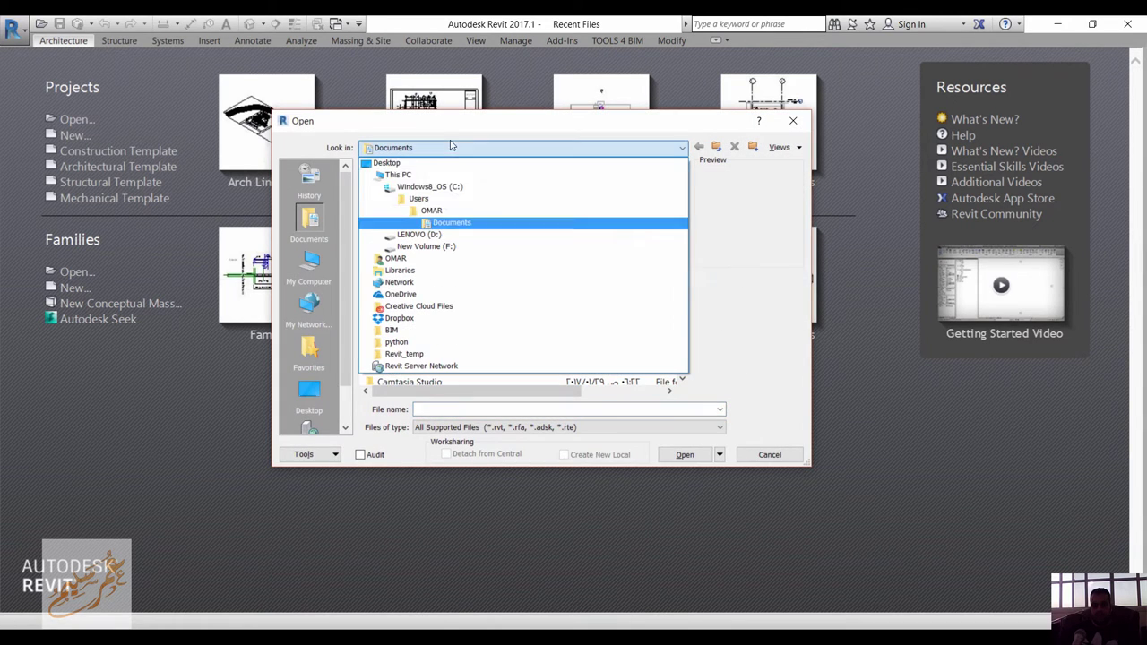
click(519, 188)
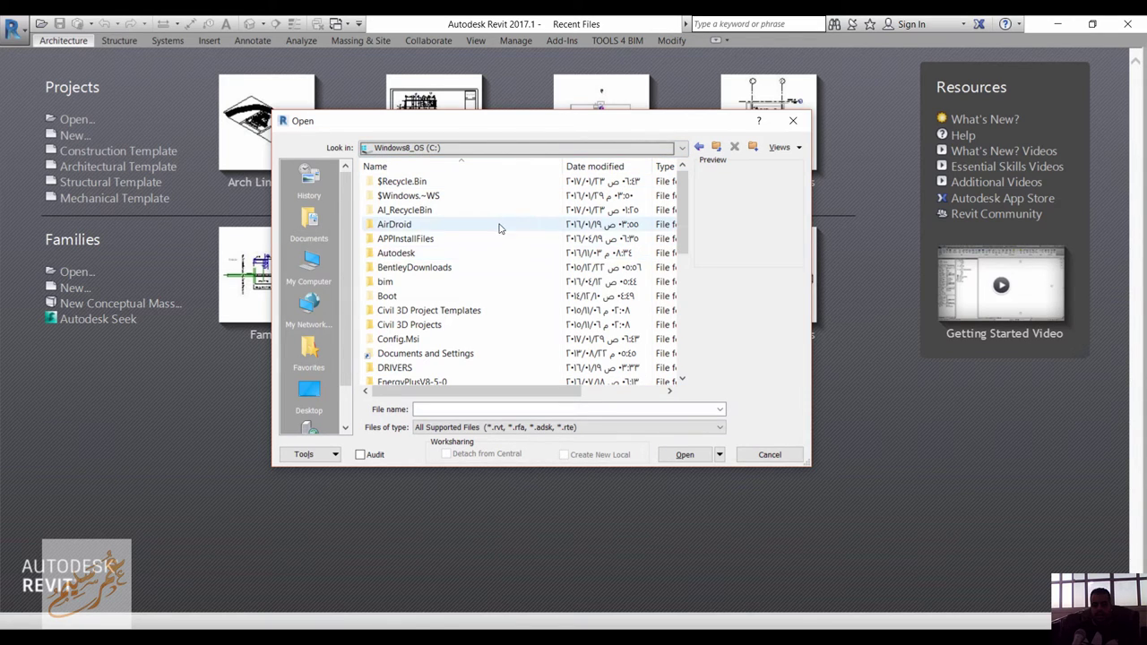
click(472, 309)
scroll(470, 269, down, 6)
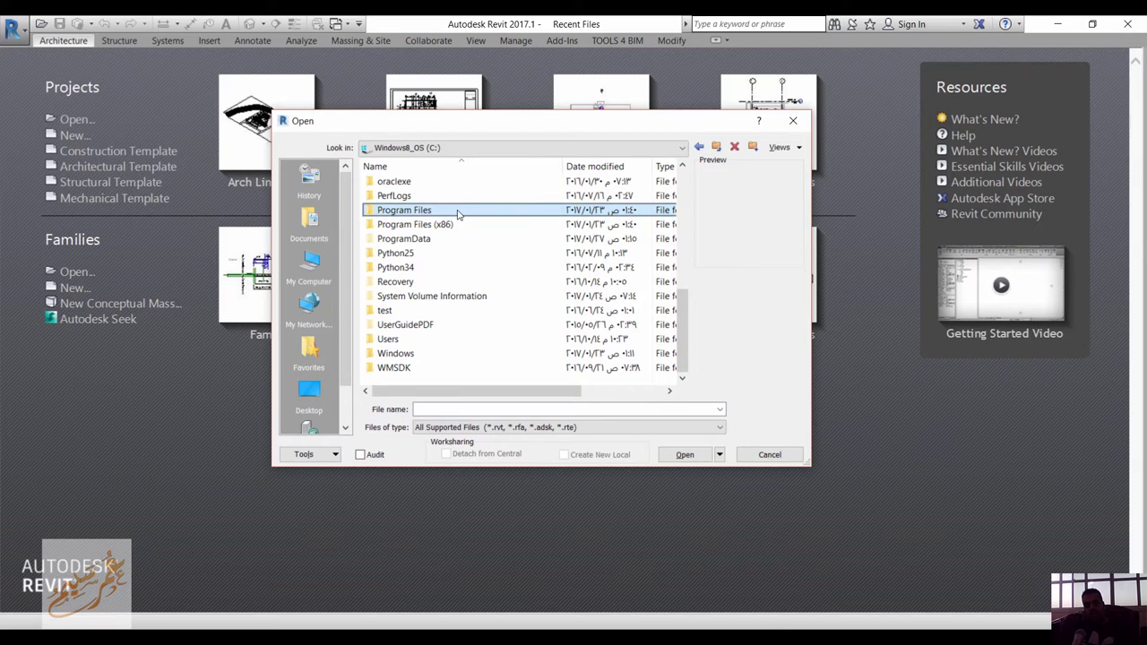
double_click(457, 212)
double_click(443, 210)
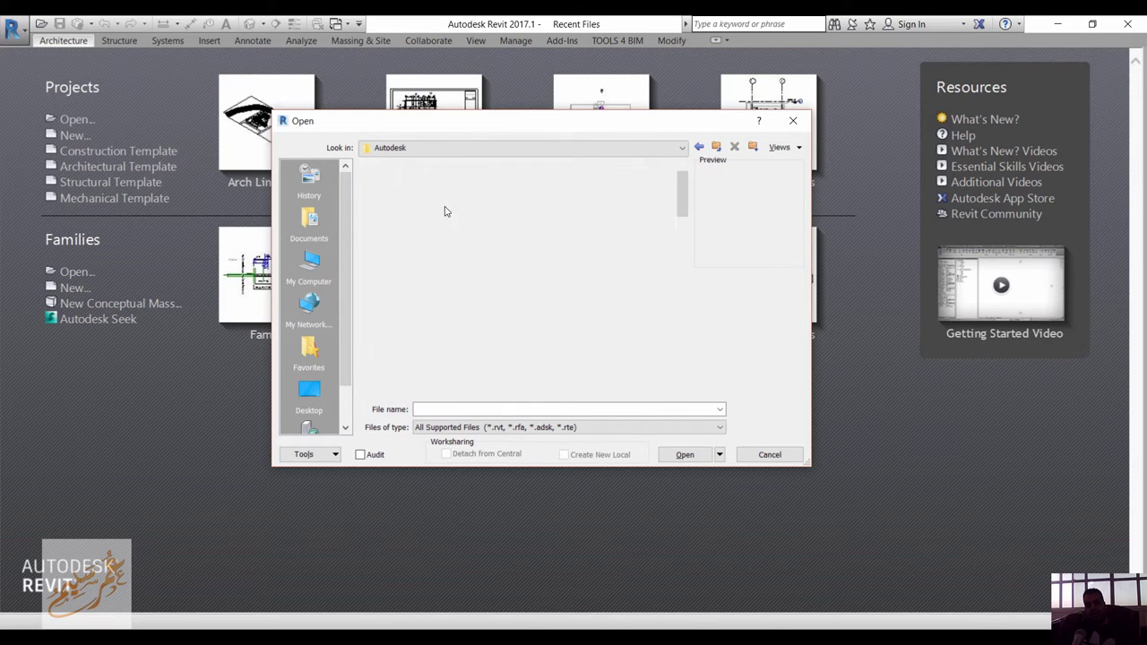
scroll(459, 298, down, 10)
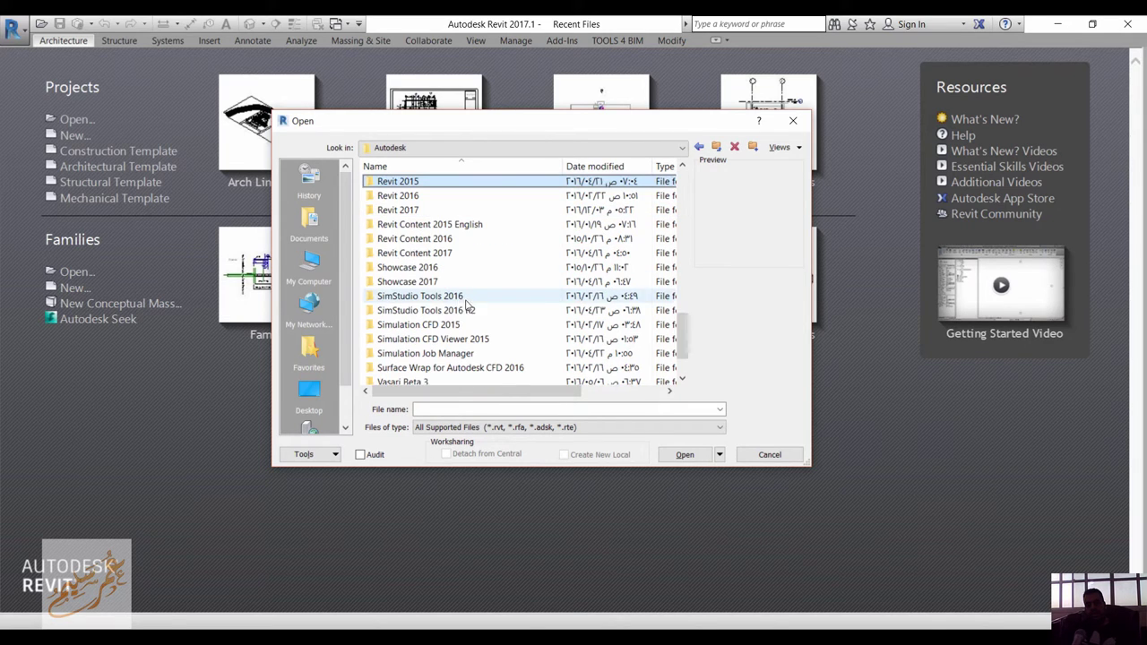
double_click(457, 210)
scroll(492, 320, down, 10)
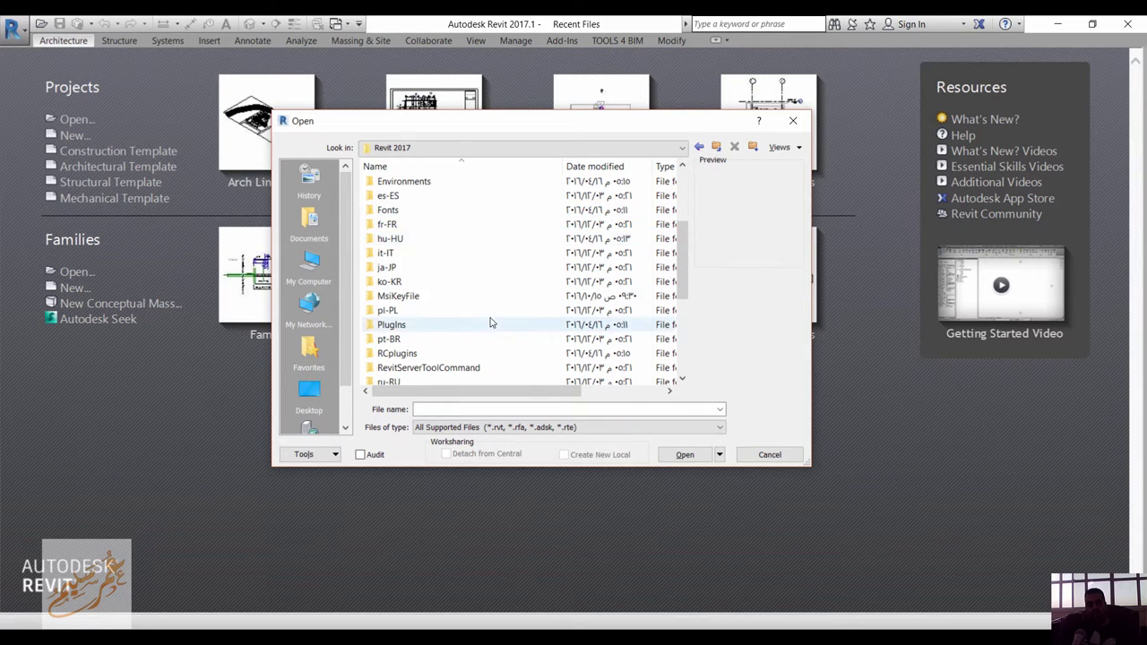
key(s)
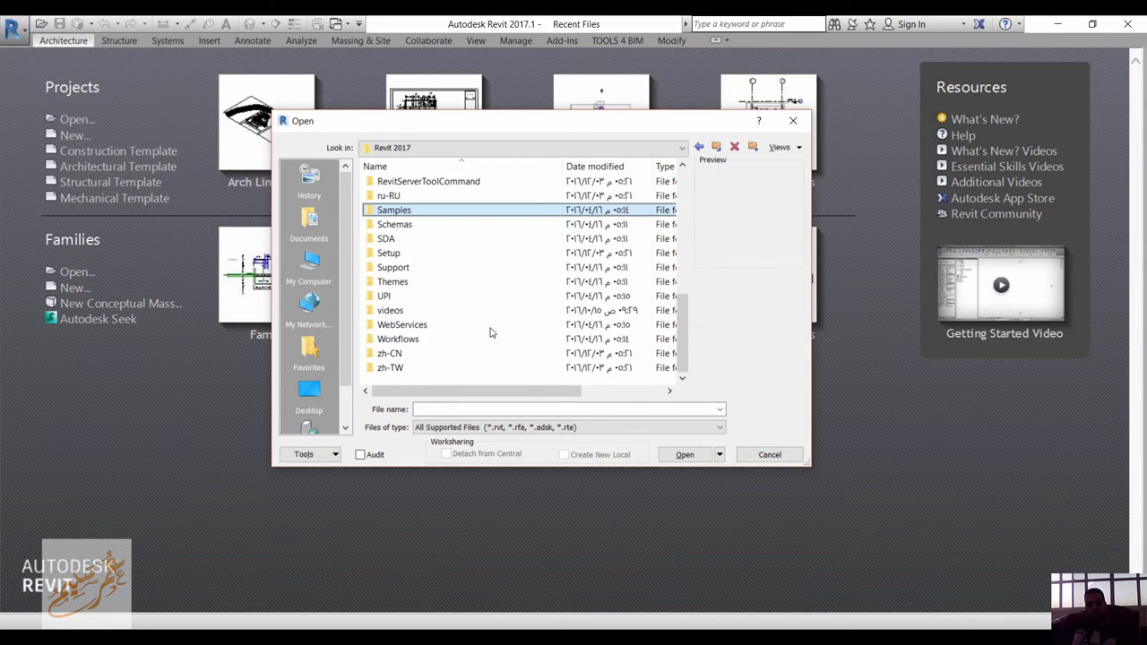
double_click(427, 211)
click(403, 181)
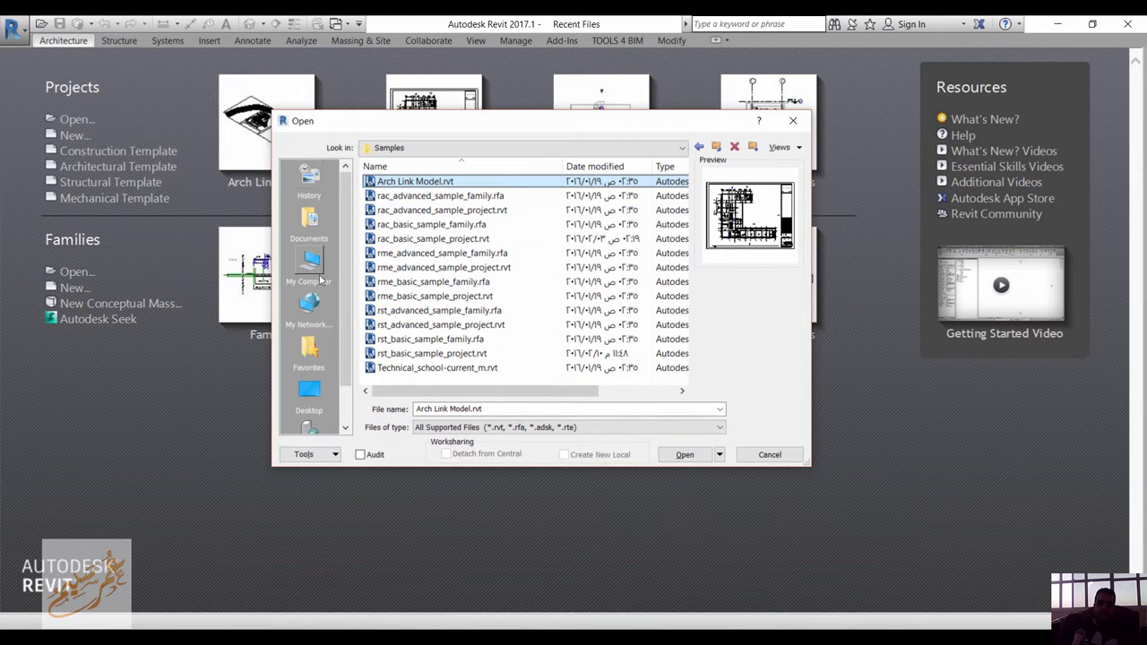
- Open the central Arch Link Model.rvt from Desktop\BIM as a new local copy instead
click(308, 390)
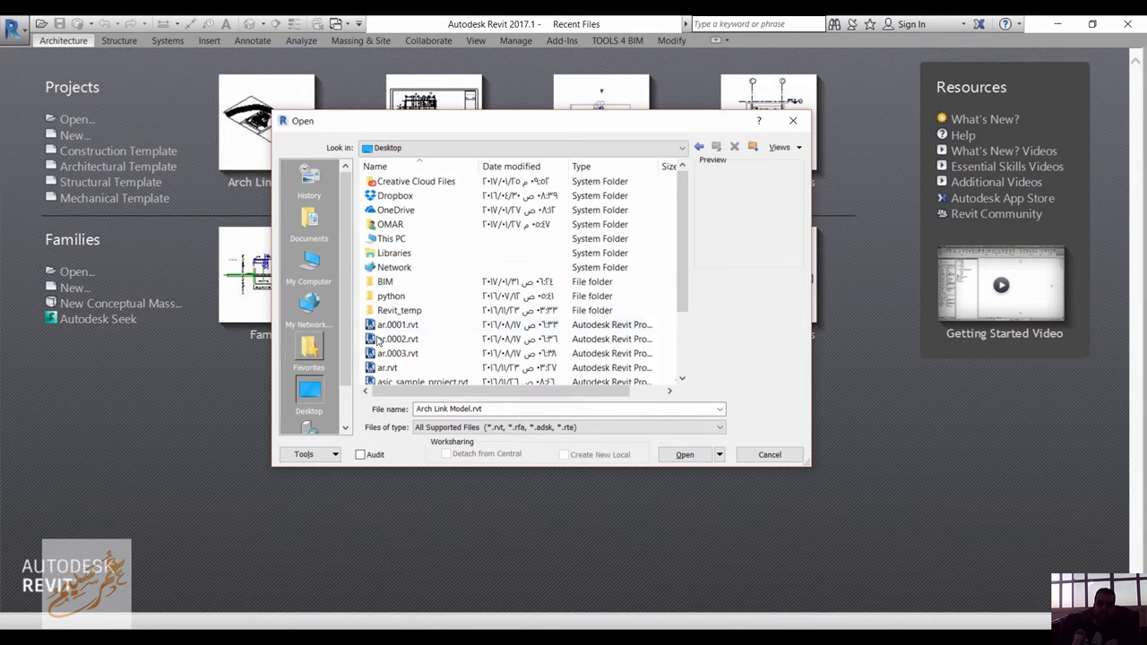
double_click(412, 281)
click(398, 211)
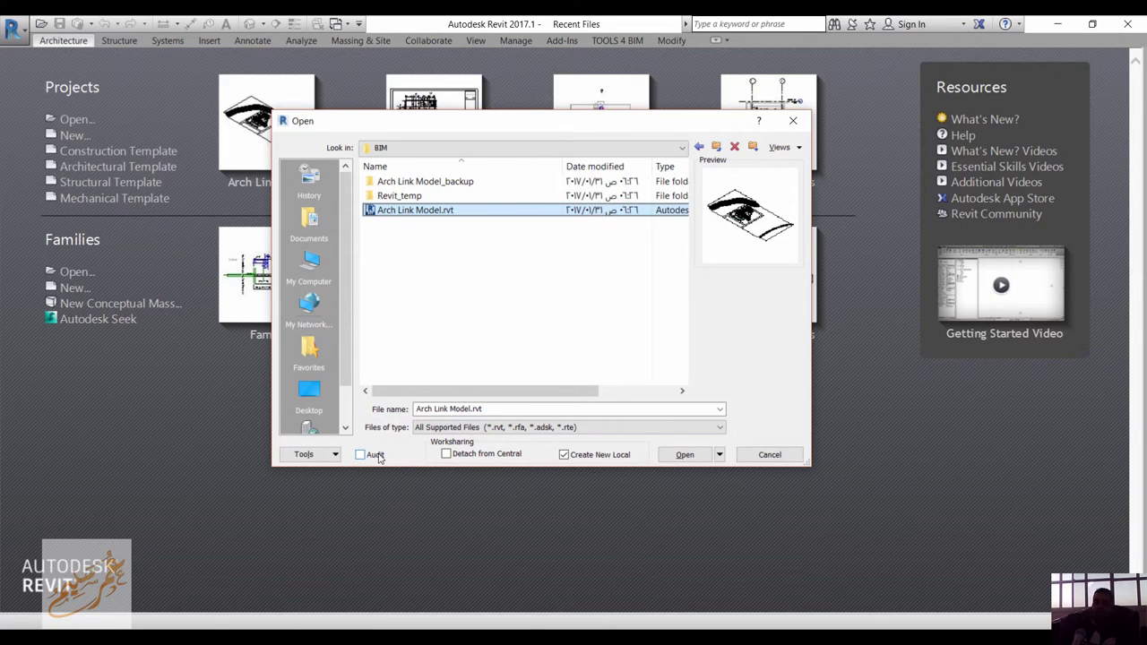
click(687, 456)
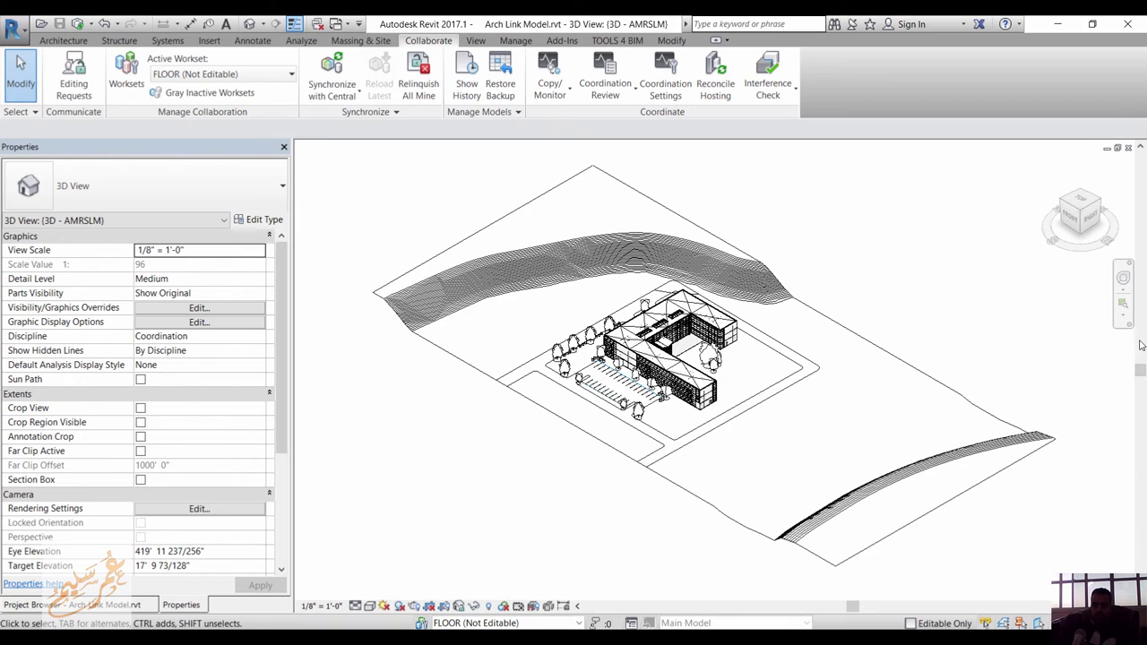
- Restore and resize both Revit windows so the original and local copy sit side by side
click(1092, 24)
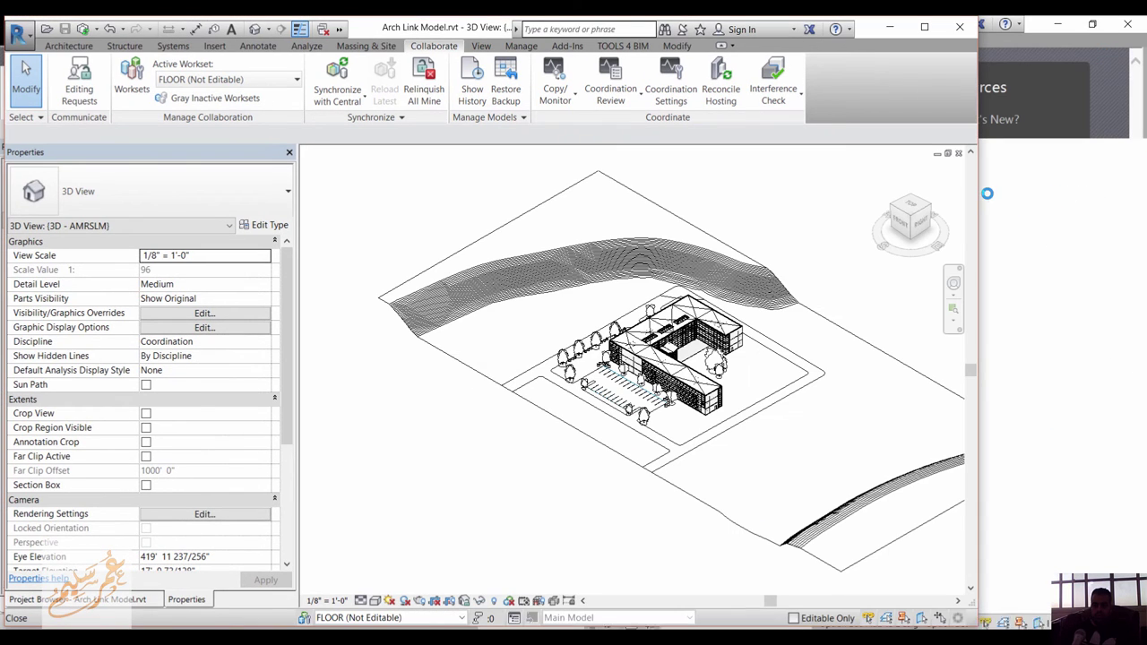
drag(978, 193, 548, 210)
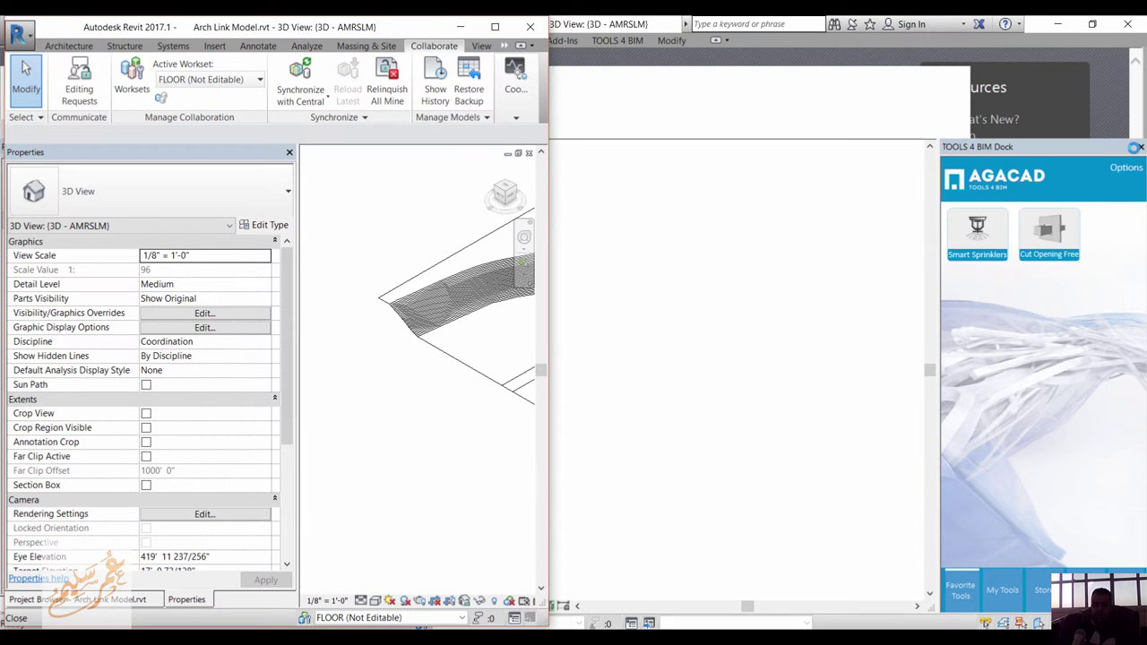
click(1136, 147)
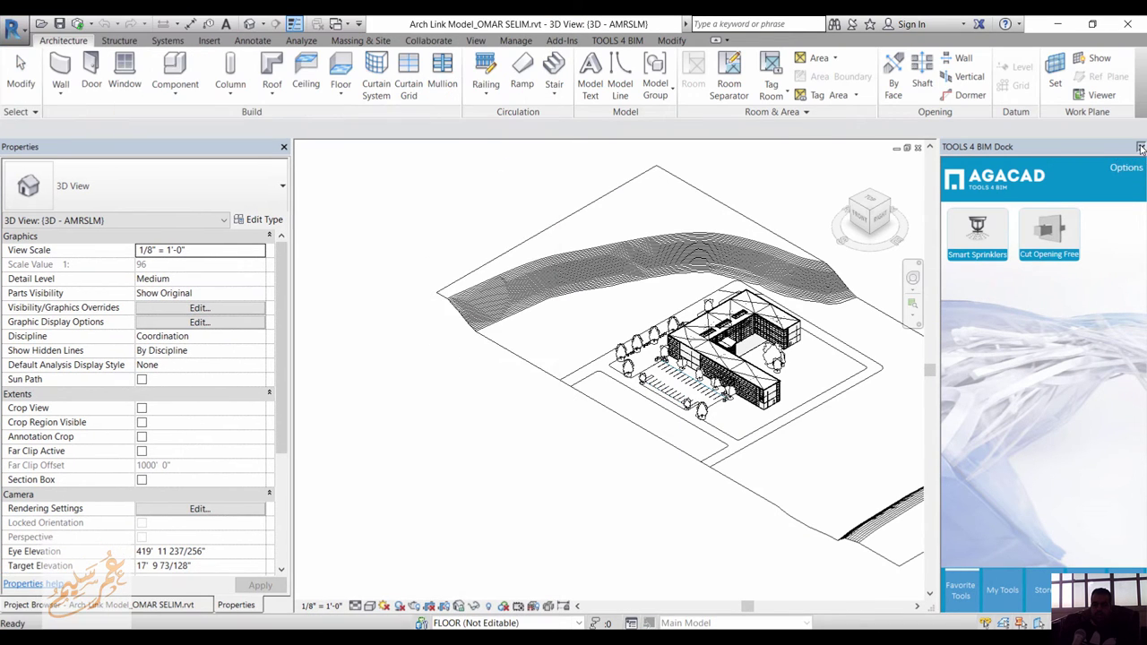
click(1093, 24)
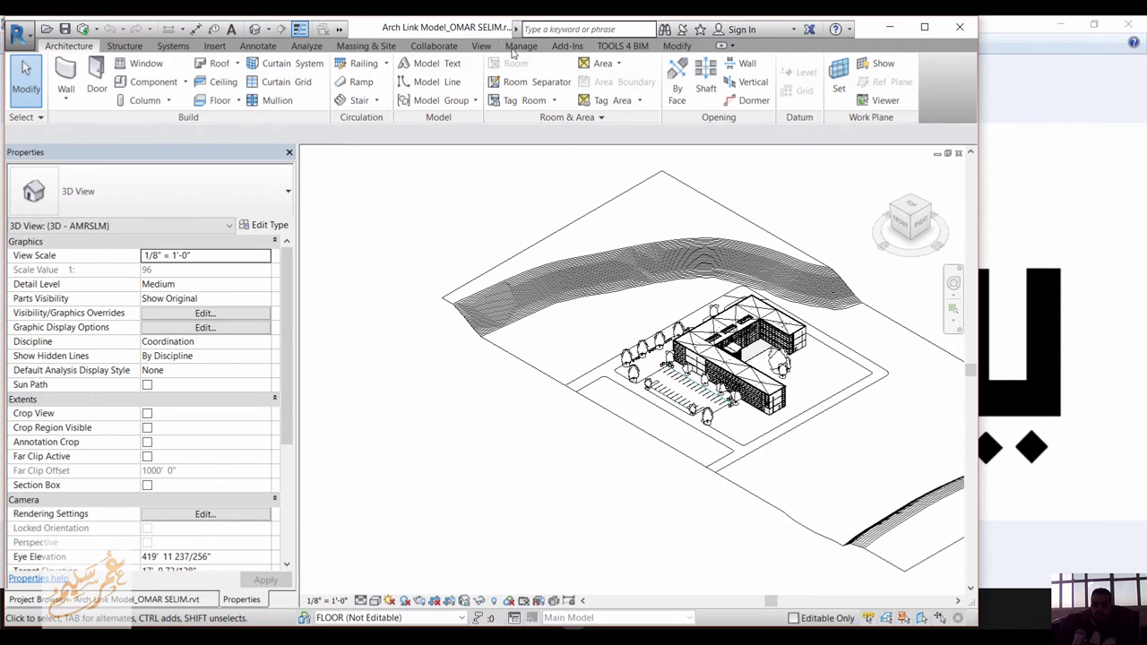
drag(475, 33, 641, 34)
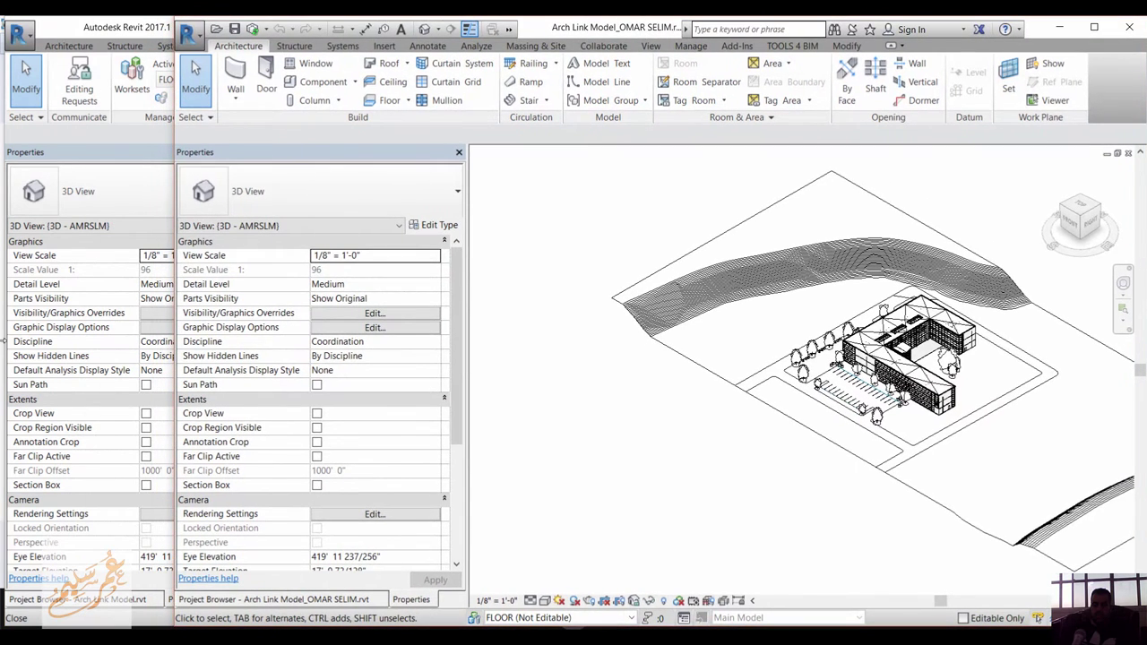
drag(171, 341, 543, 351)
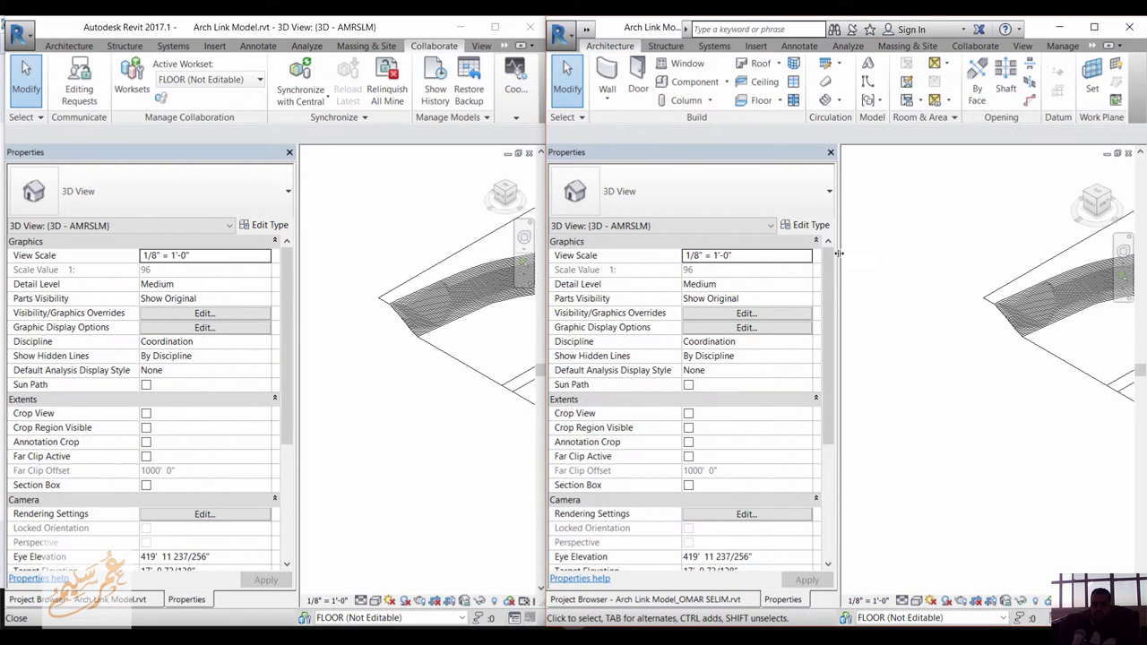
- Narrow each Properties palette and pan both 3D views to show the whole site
drag(839, 254, 735, 254)
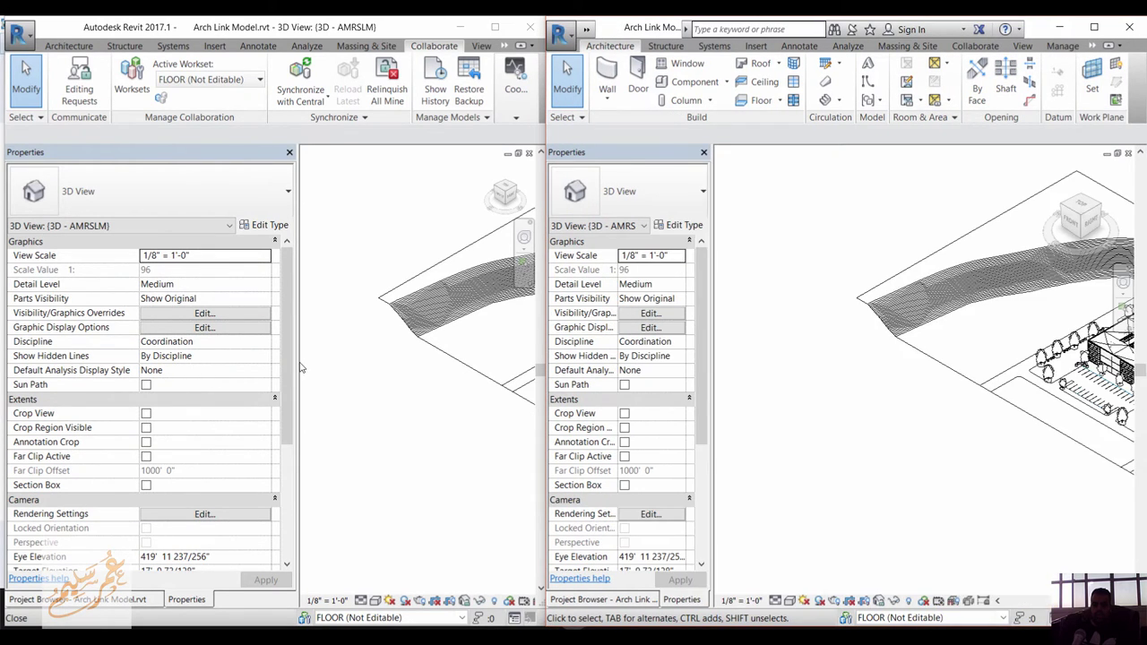
drag(301, 362, 93, 359)
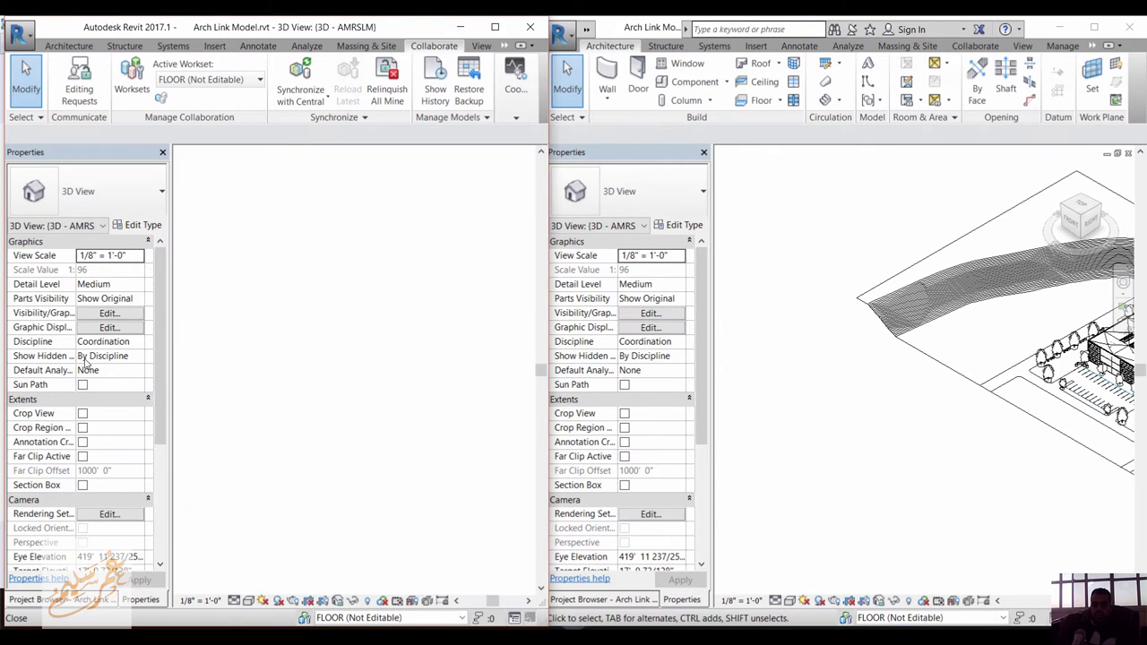
middle_drag(879, 469, 768, 466)
middle_drag(904, 491, 868, 479)
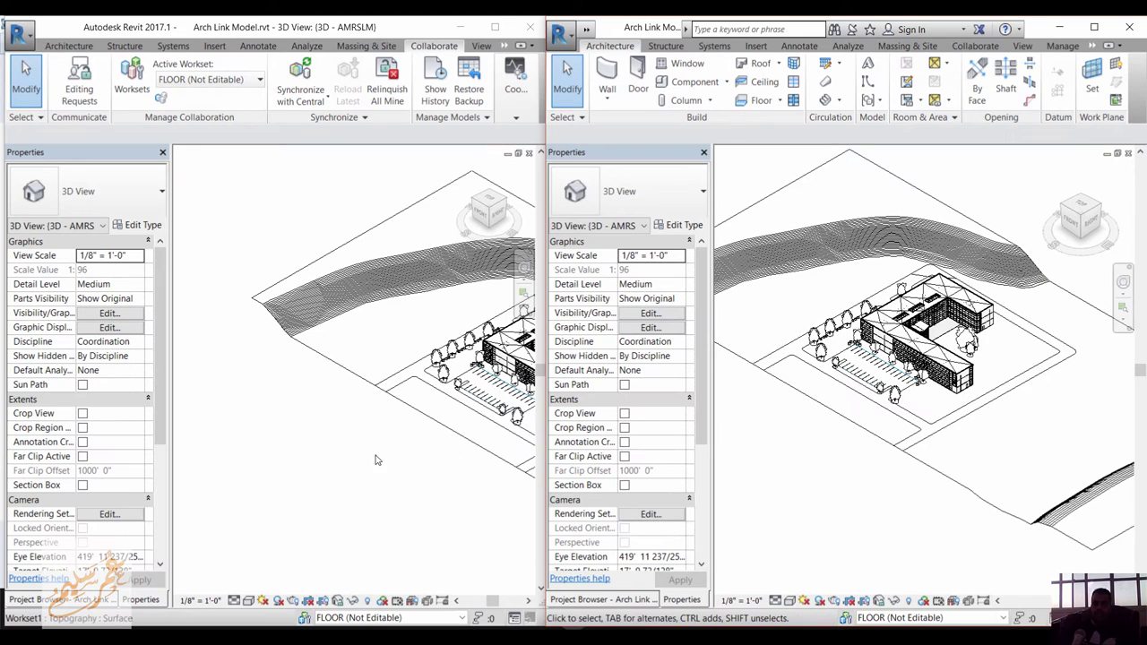
middle_drag(415, 428, 224, 417)
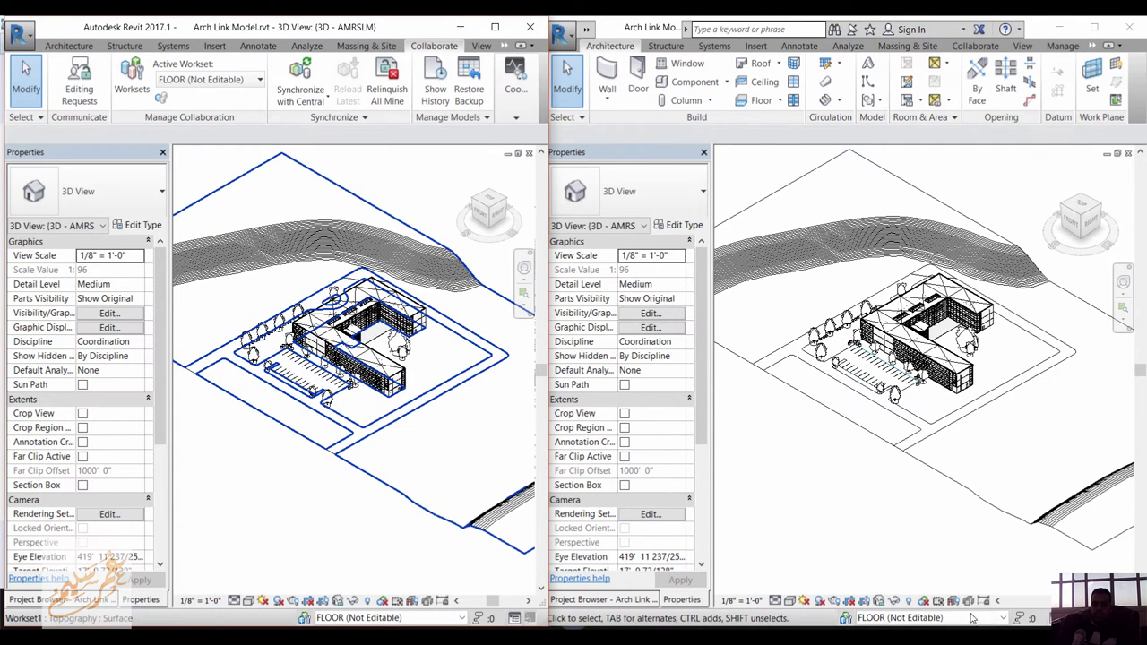
- Make FLOOR, Shared Levels and Grids, and WALL editable in the local copy
click(847, 617)
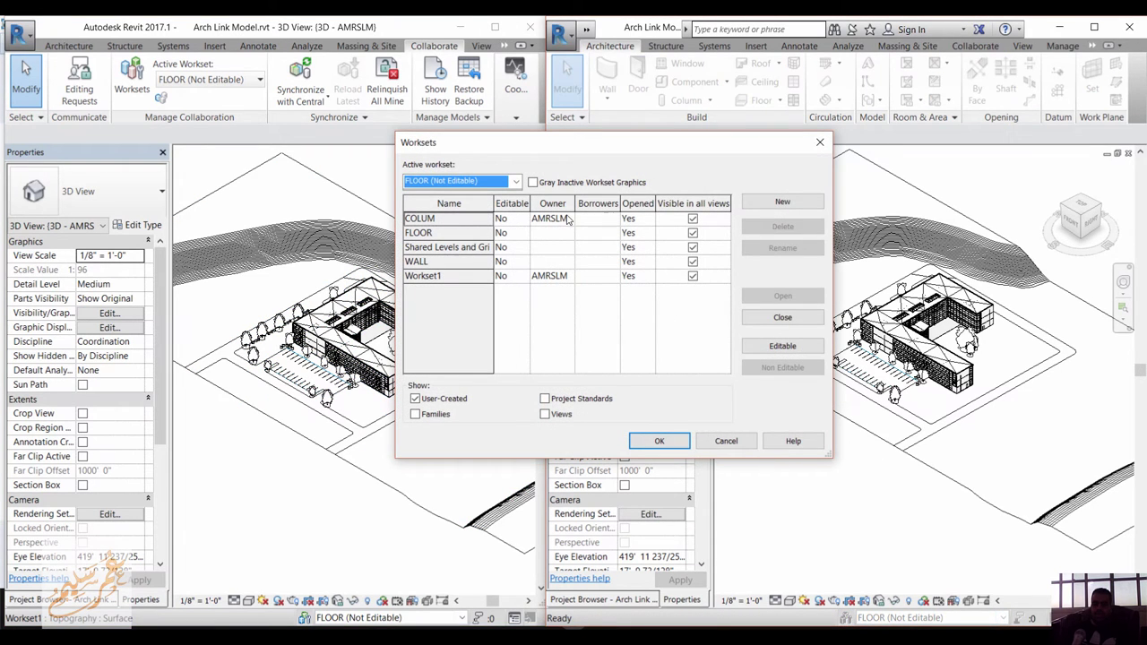
drag(464, 237, 461, 262)
click(802, 350)
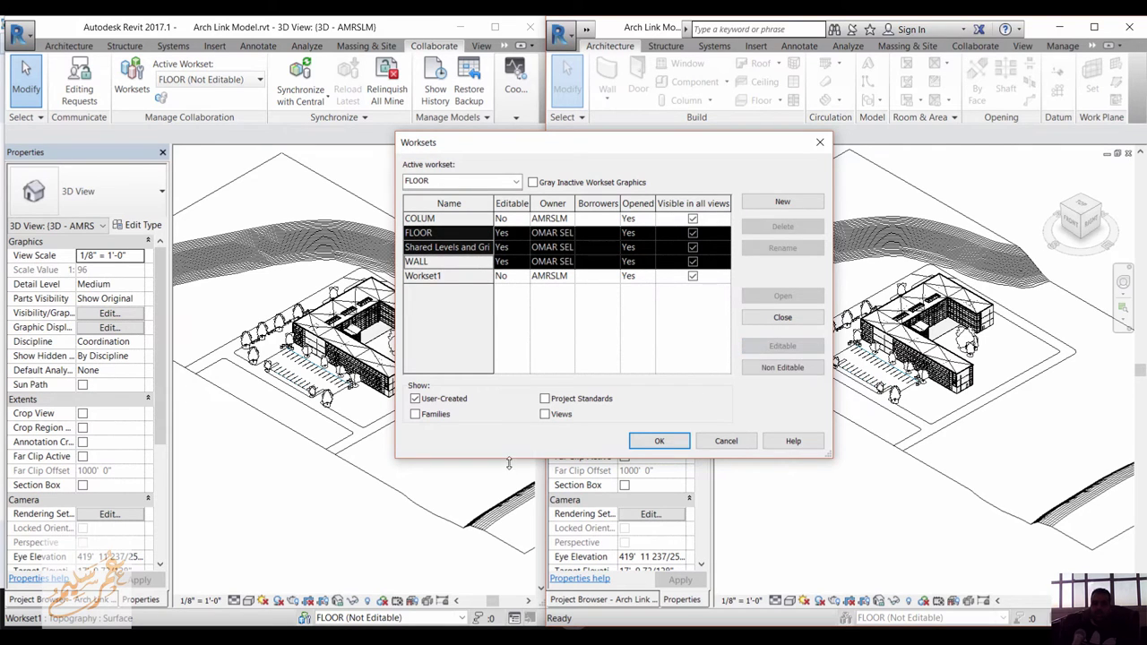
click(659, 440)
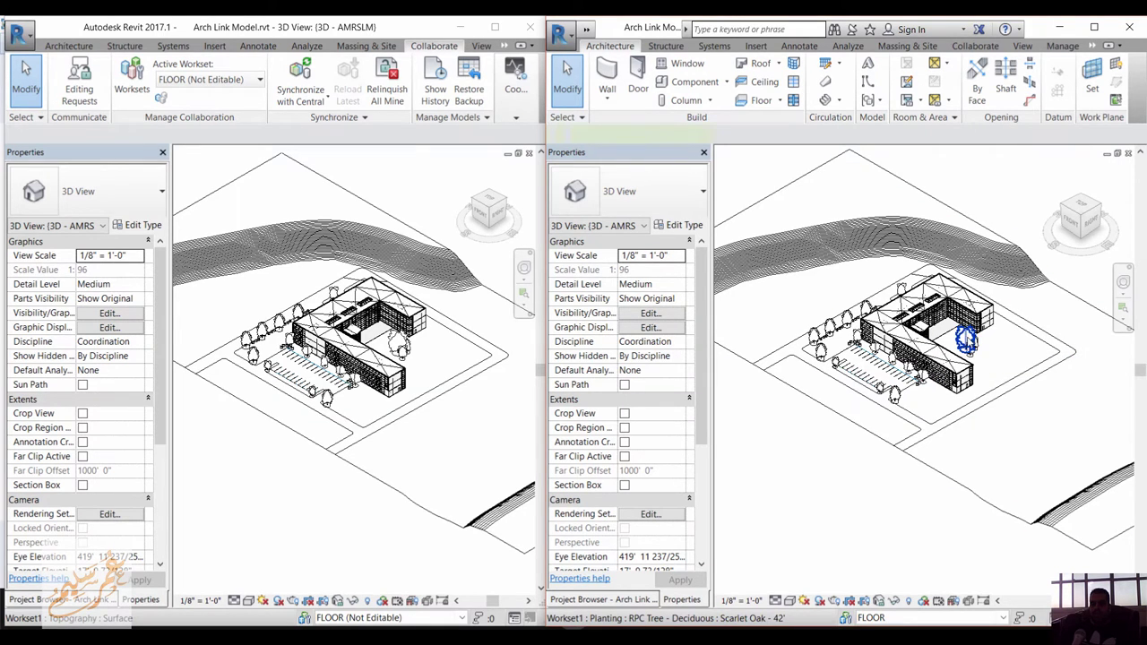
- Test selecting a tree, then review the original model's workset ownership and cancel
click(982, 352)
key(Escape)
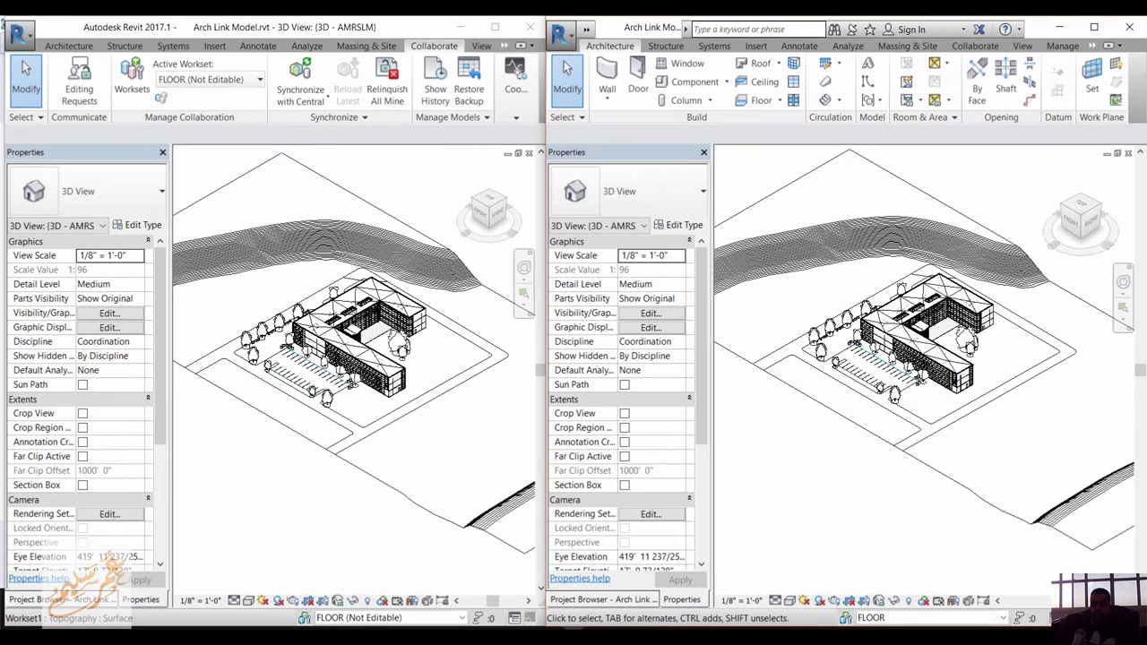
click(305, 618)
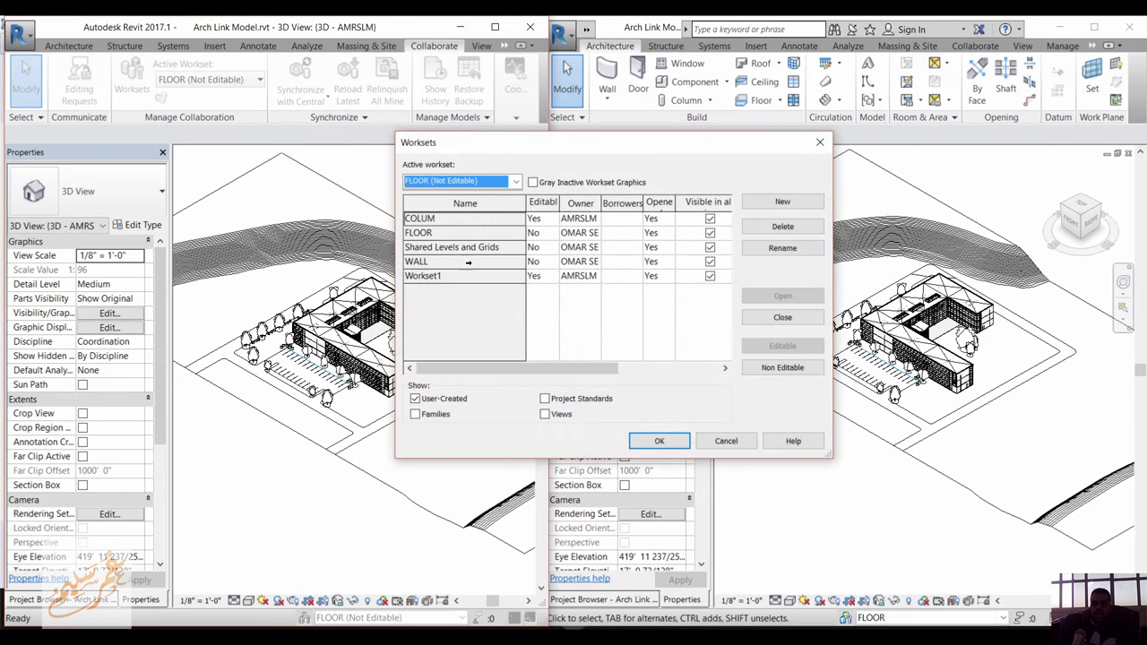
click(722, 441)
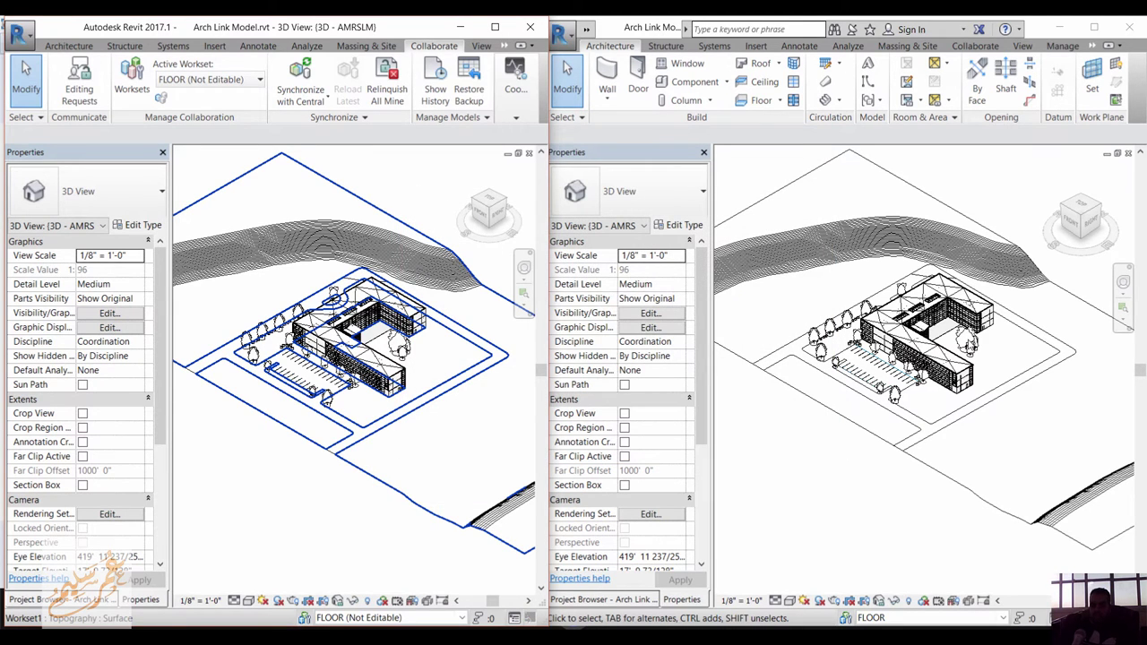
- Make COLUM the active workset in the first model window
click(968, 459)
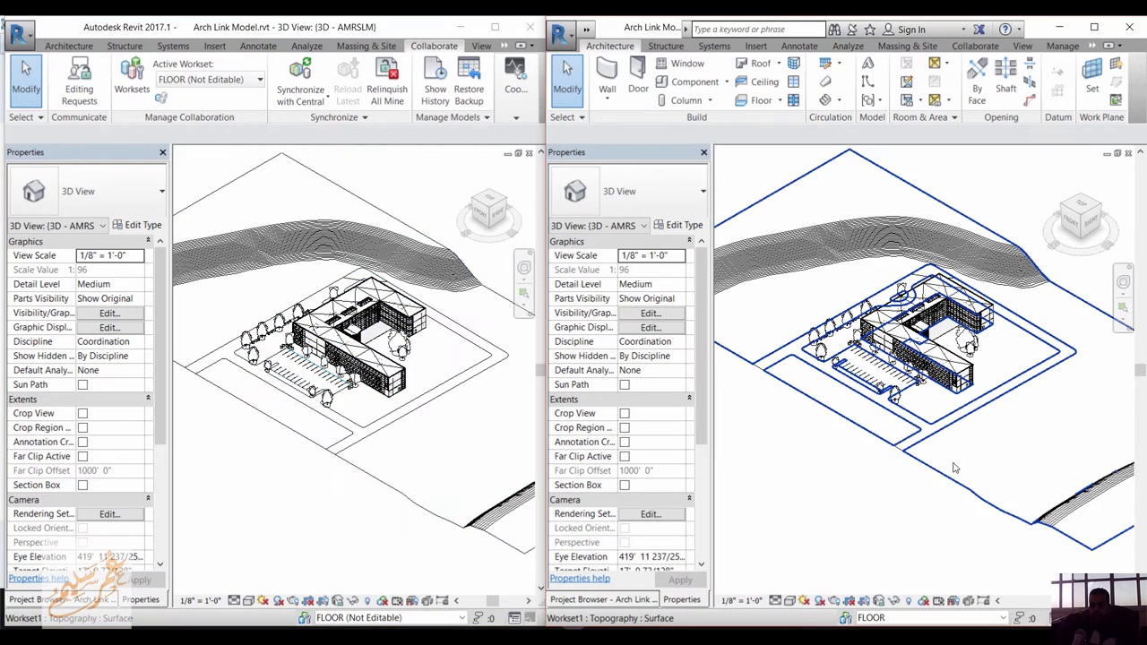
click(341, 526)
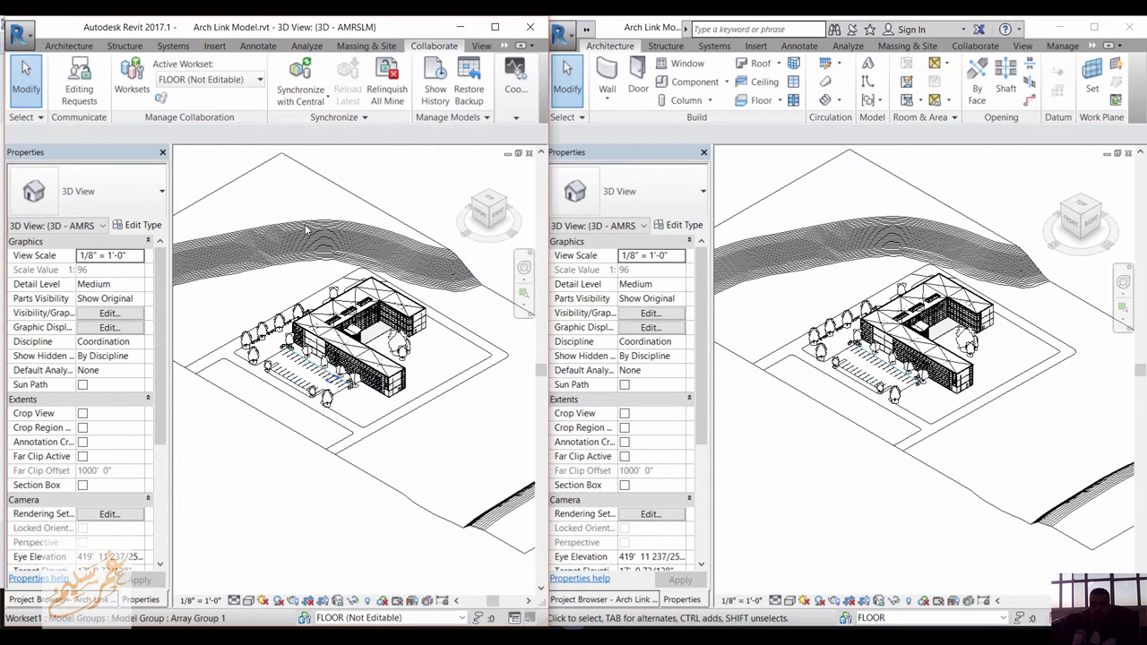
click(380, 618)
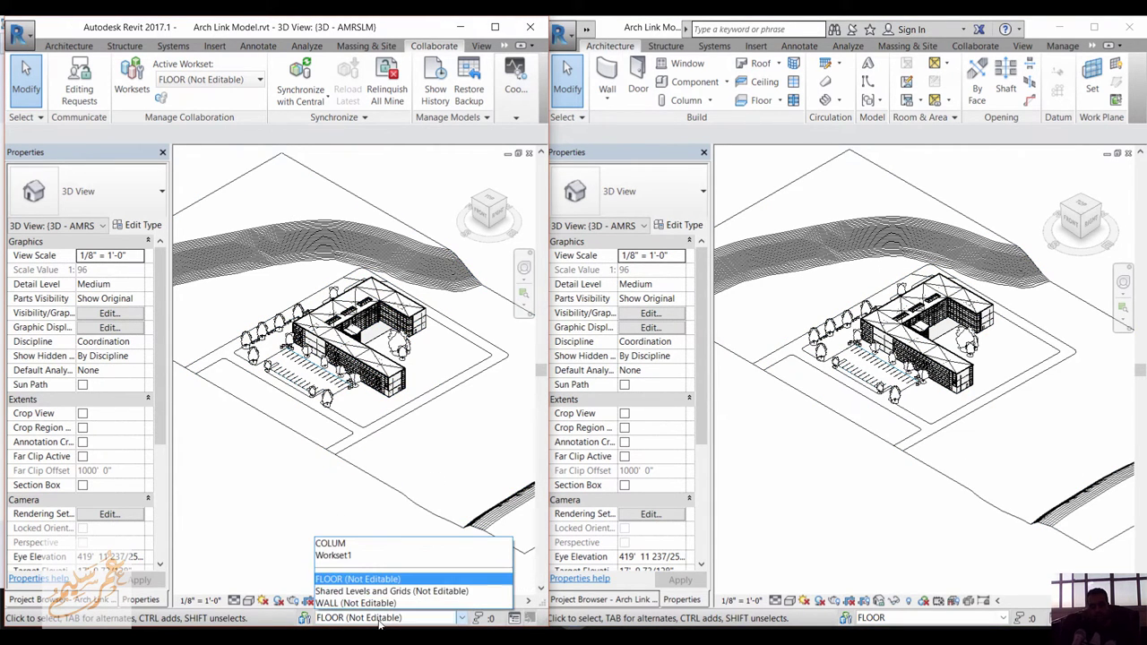
click(368, 543)
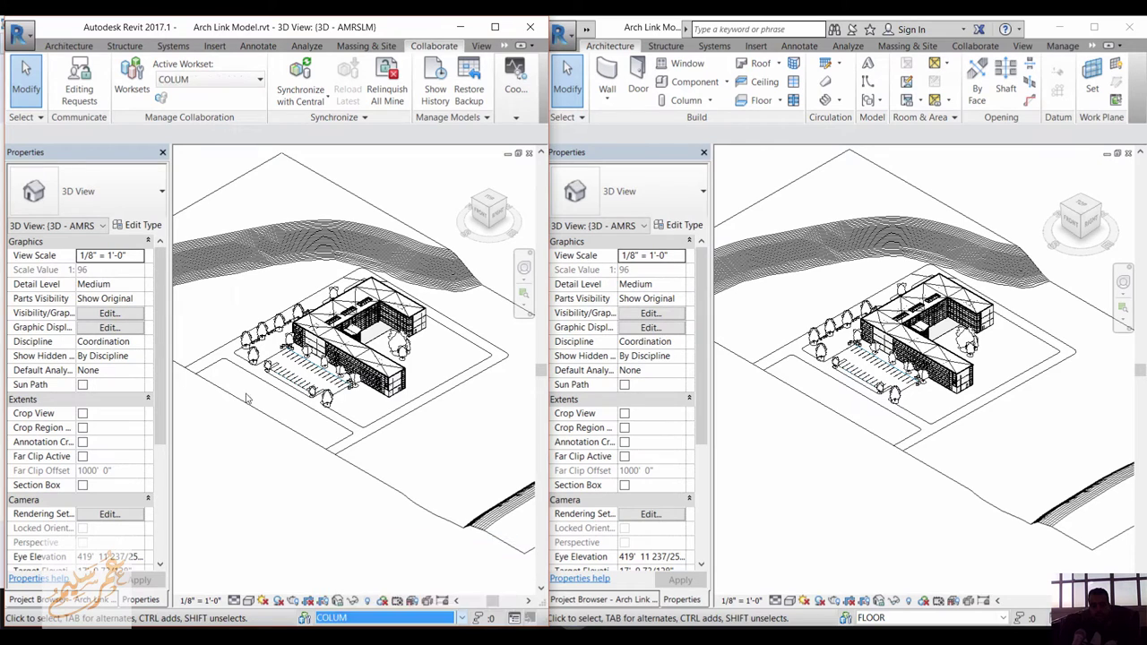
- Place vertical 12" Concrete-Round-Column structural columns on the site, then select three of them
click(78, 47)
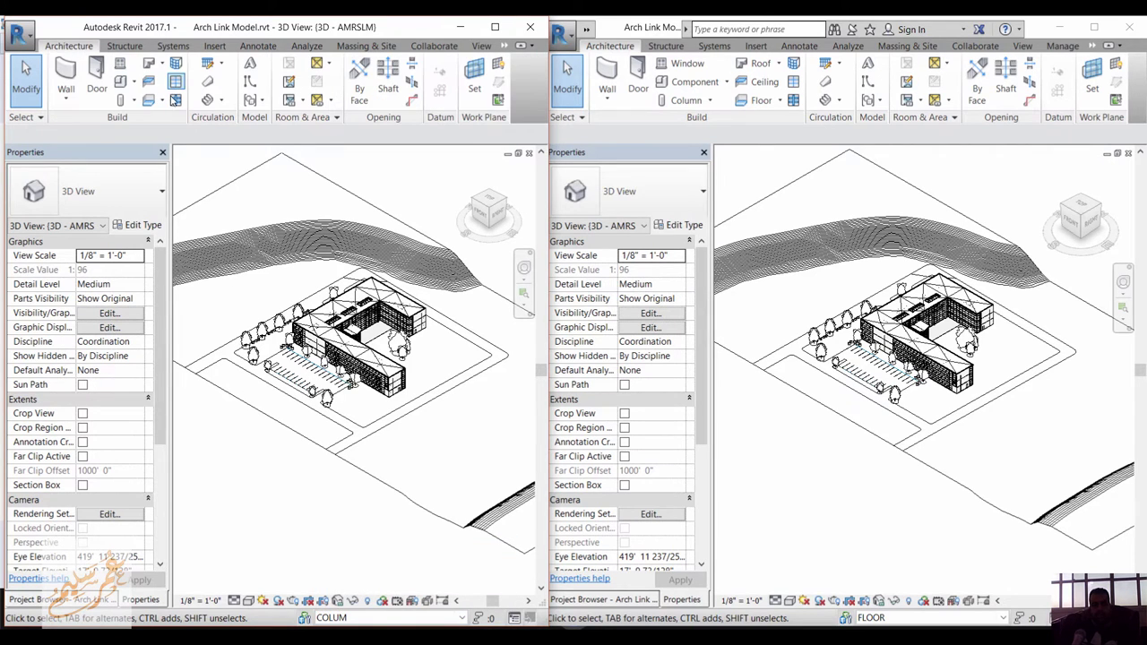
click(124, 103)
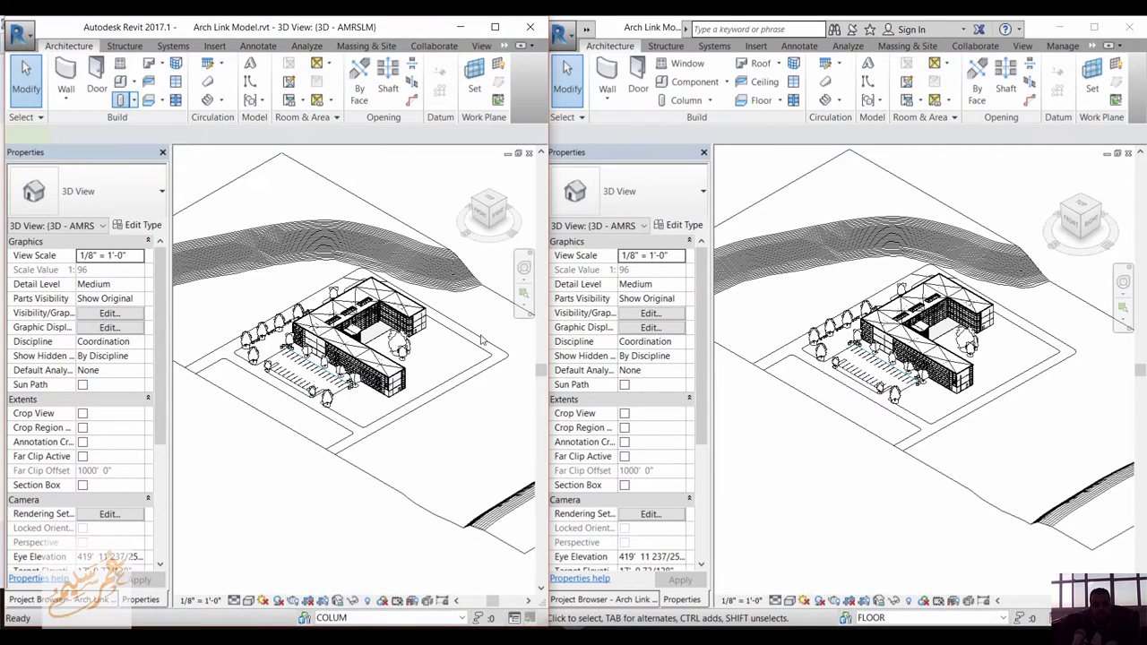
click(357, 468)
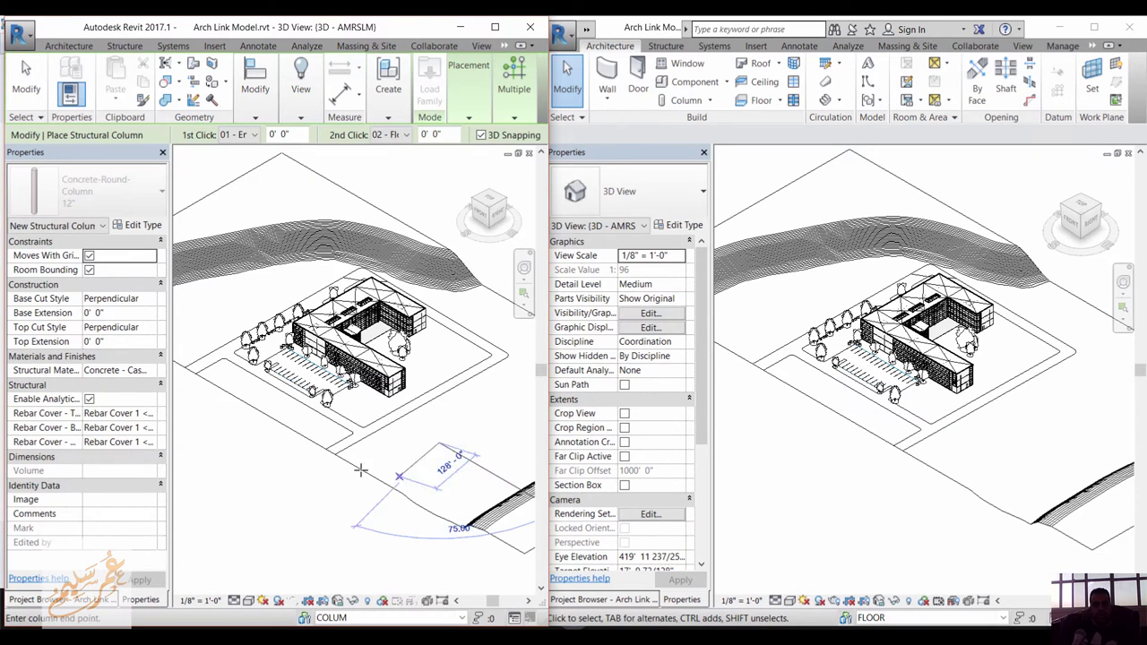
key(Escape)
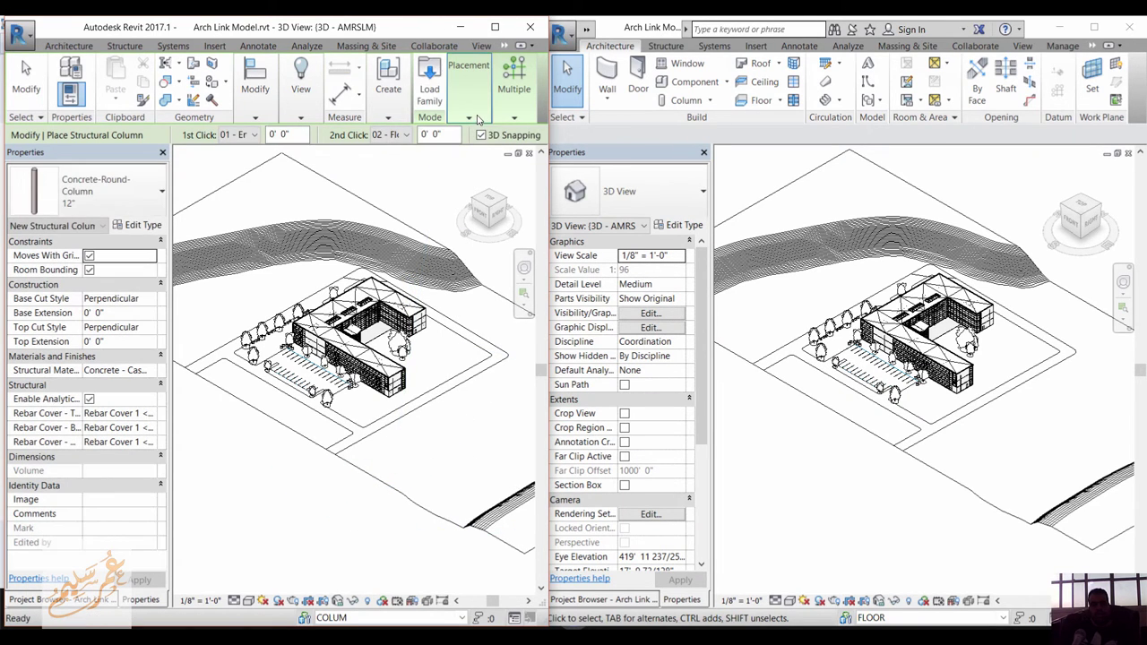
mouse_move(502, 187)
click(465, 153)
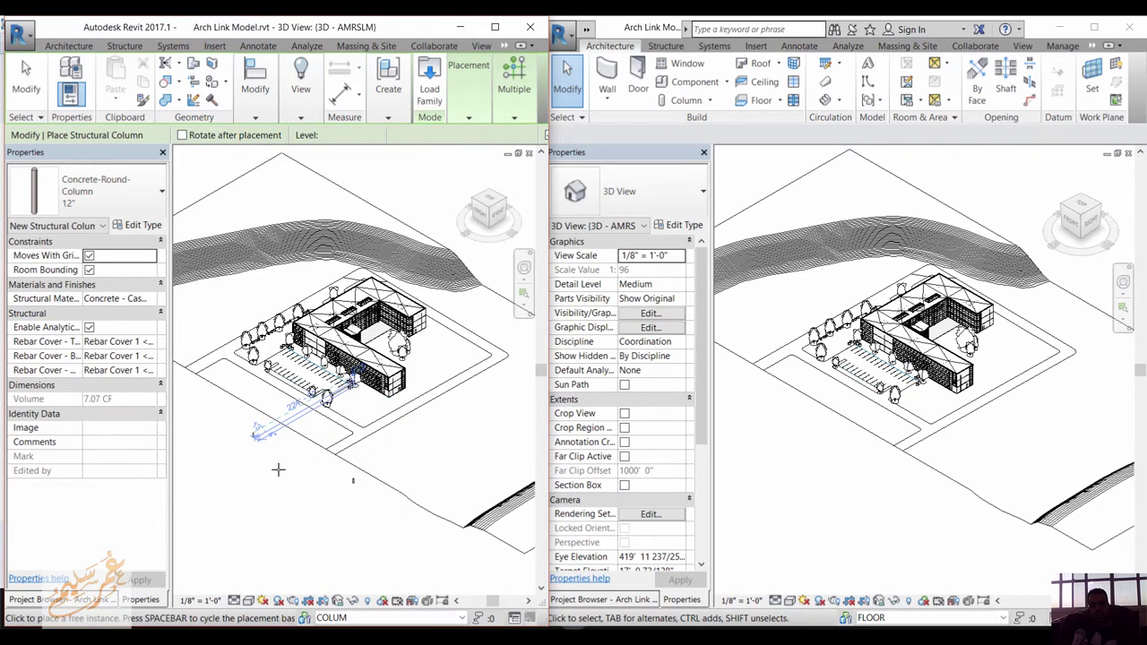
click(272, 526)
key(Escape)
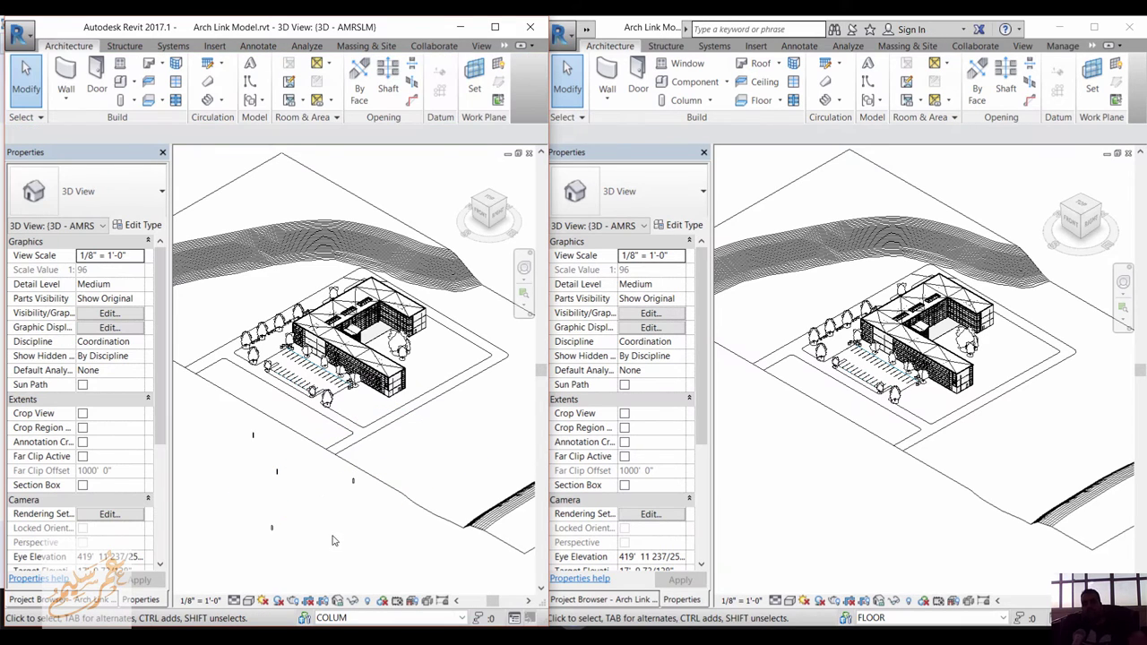
drag(213, 555, 373, 455)
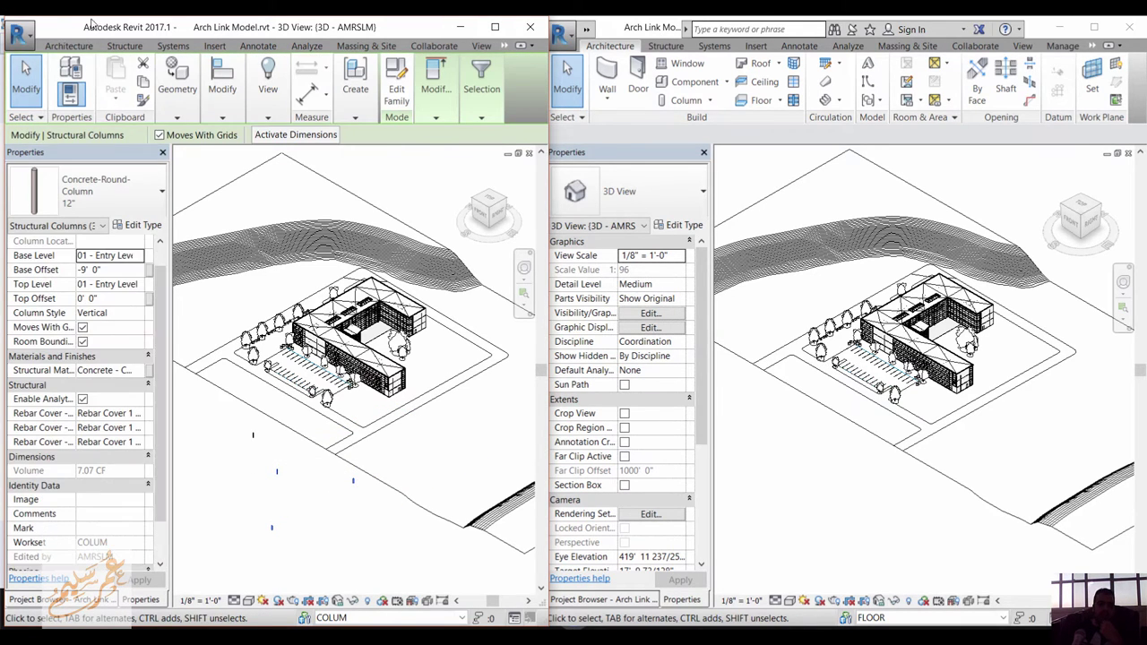
- Synchronize the first user's local model with central
click(496, 28)
click(79, 24)
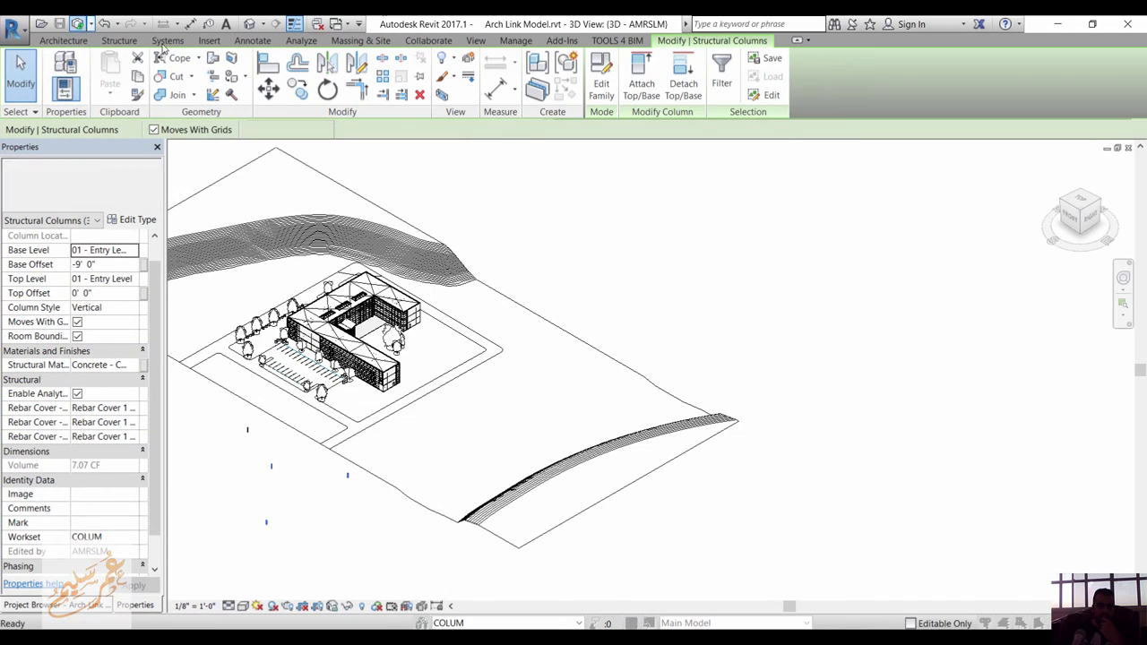
click(579, 370)
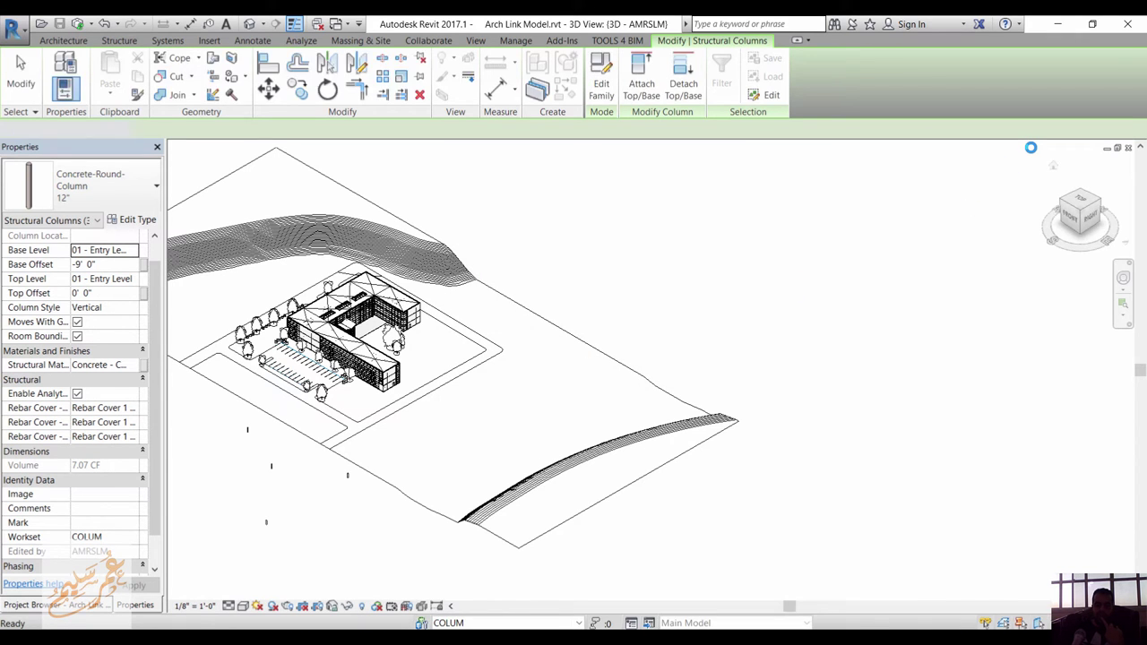
- Synchronize the second user's local model with central so it shows the new columns
click(1092, 24)
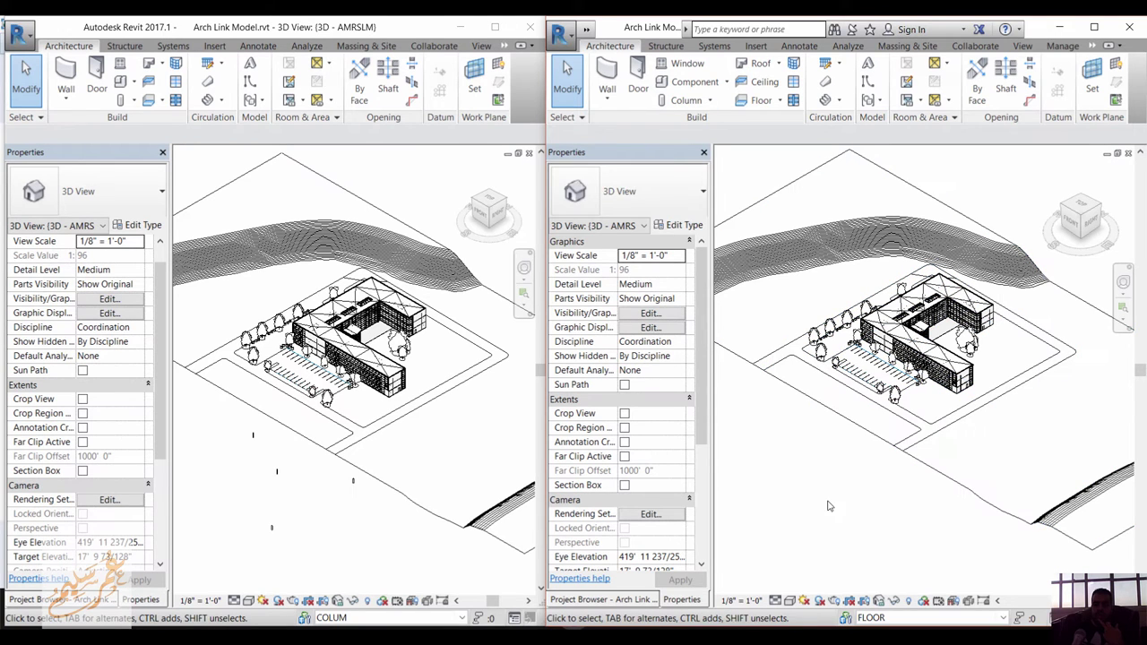
double_click(627, 26)
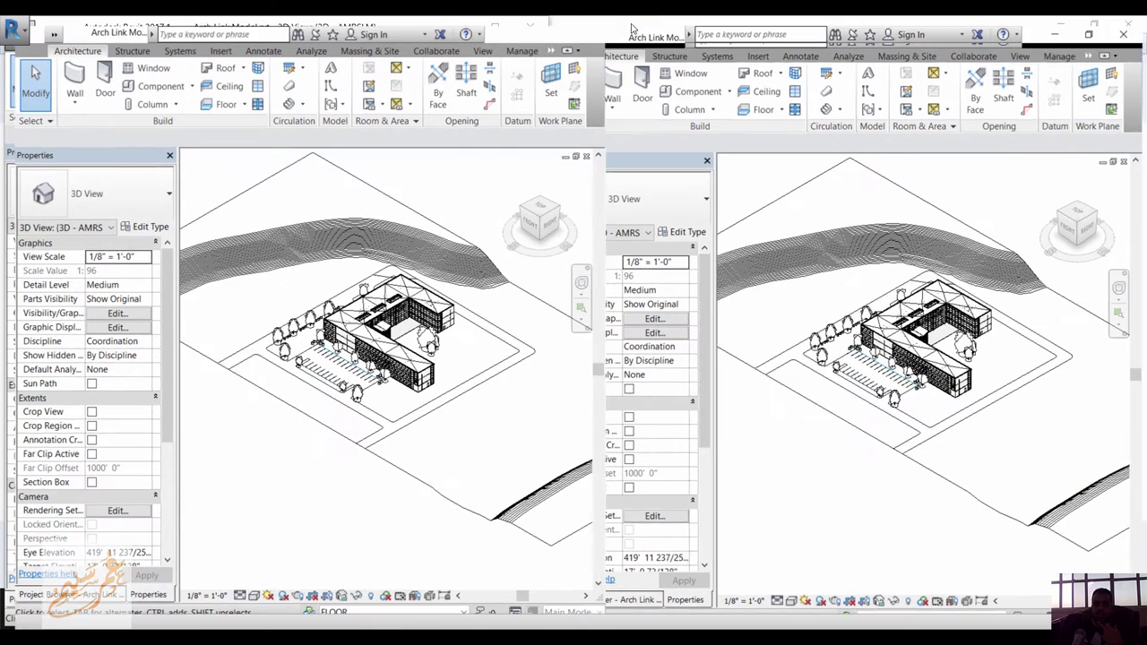
click(61, 24)
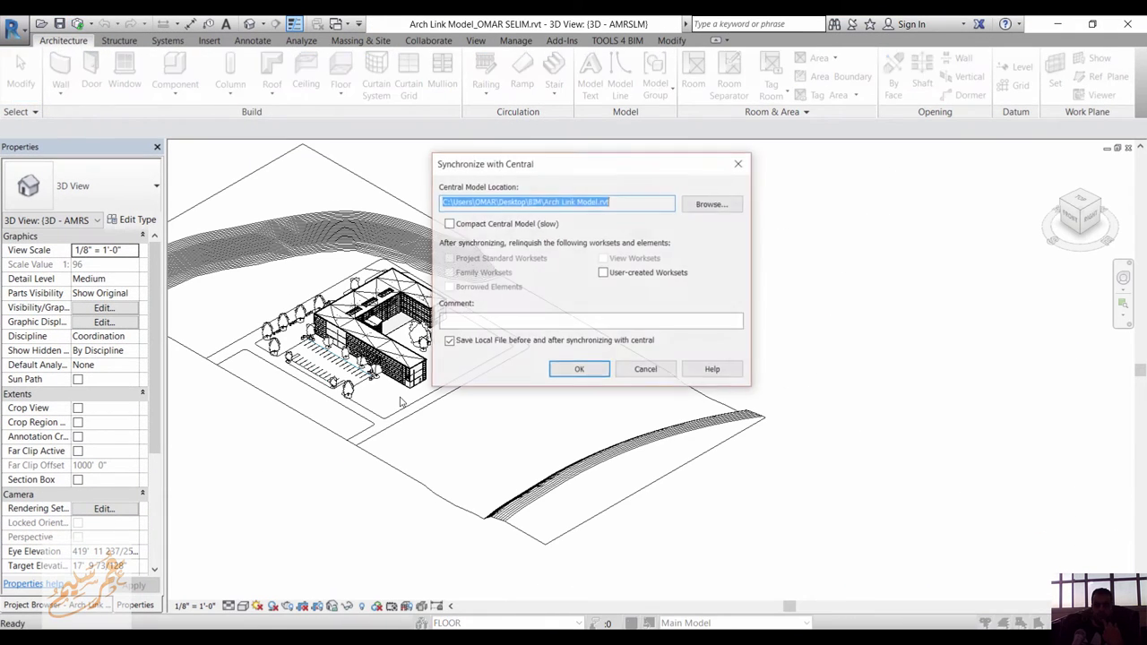
click(555, 368)
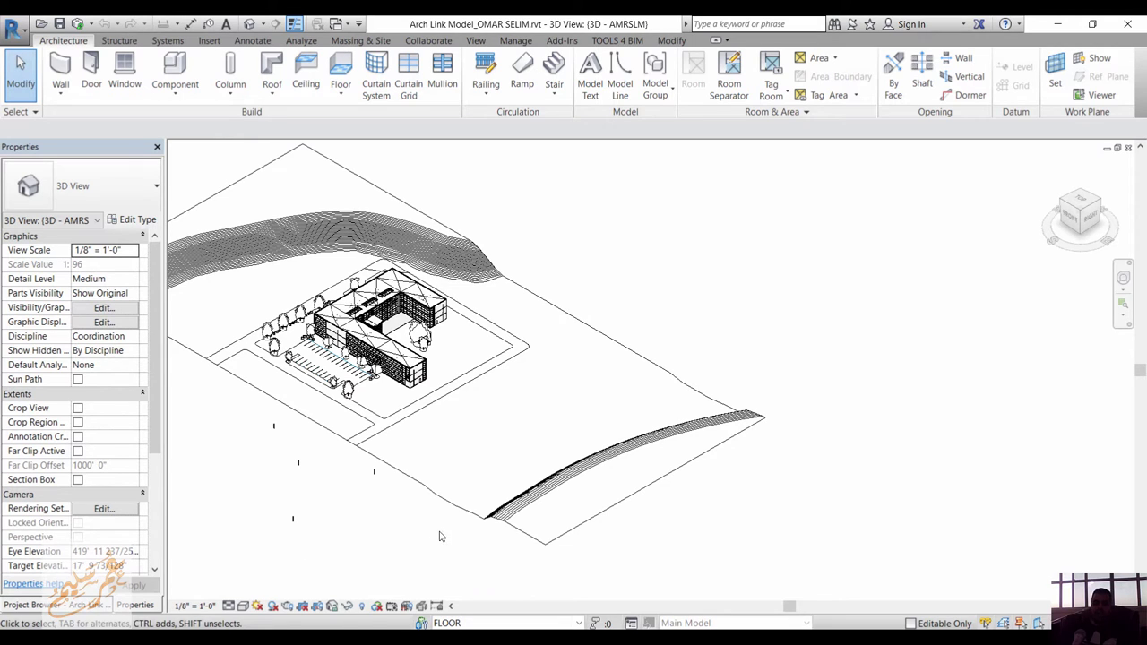
- Try moving the other user's three columns left, then place an editing request for them
middle_drag(440, 538, 622, 468)
drag(516, 425, 583, 376)
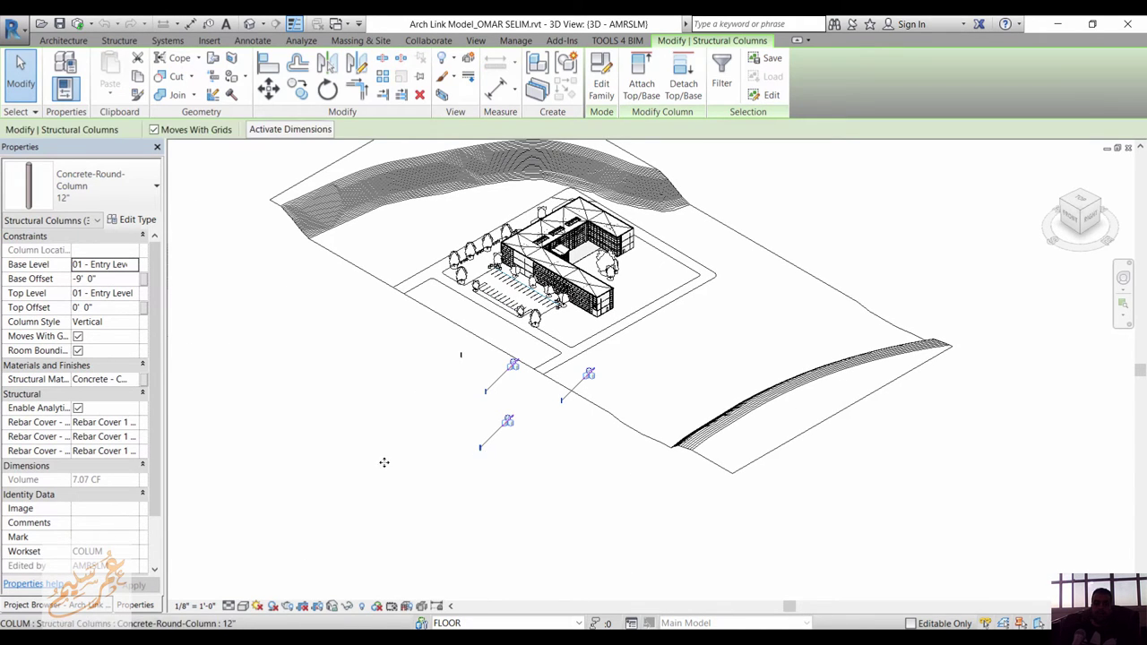
drag(384, 462, 374, 460)
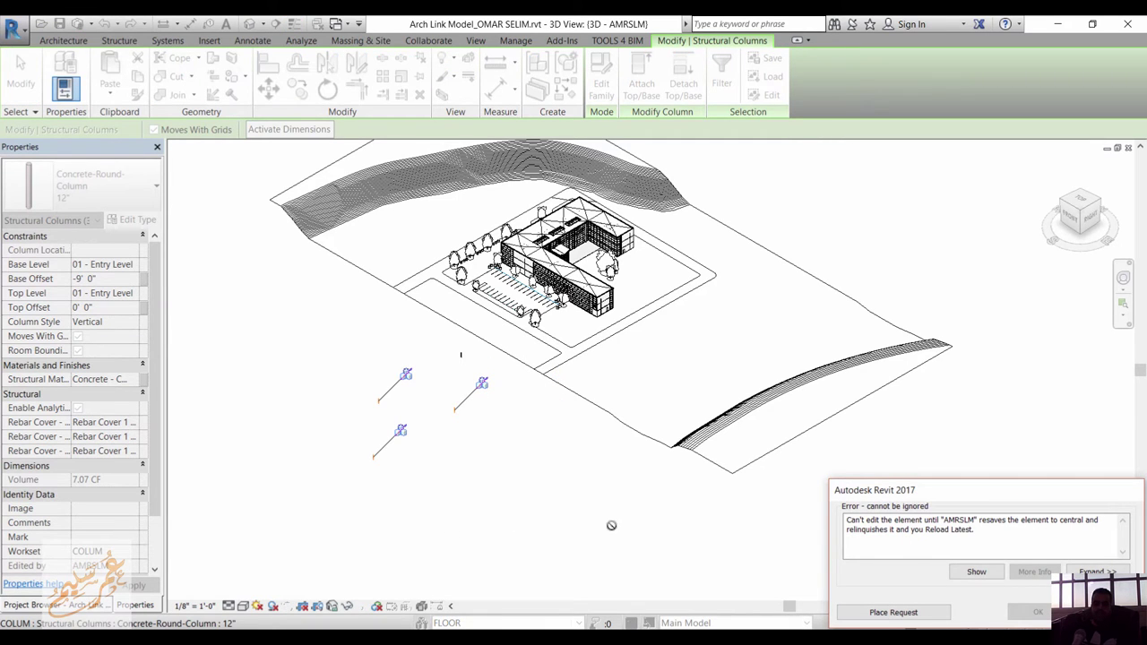
drag(963, 497, 821, 378)
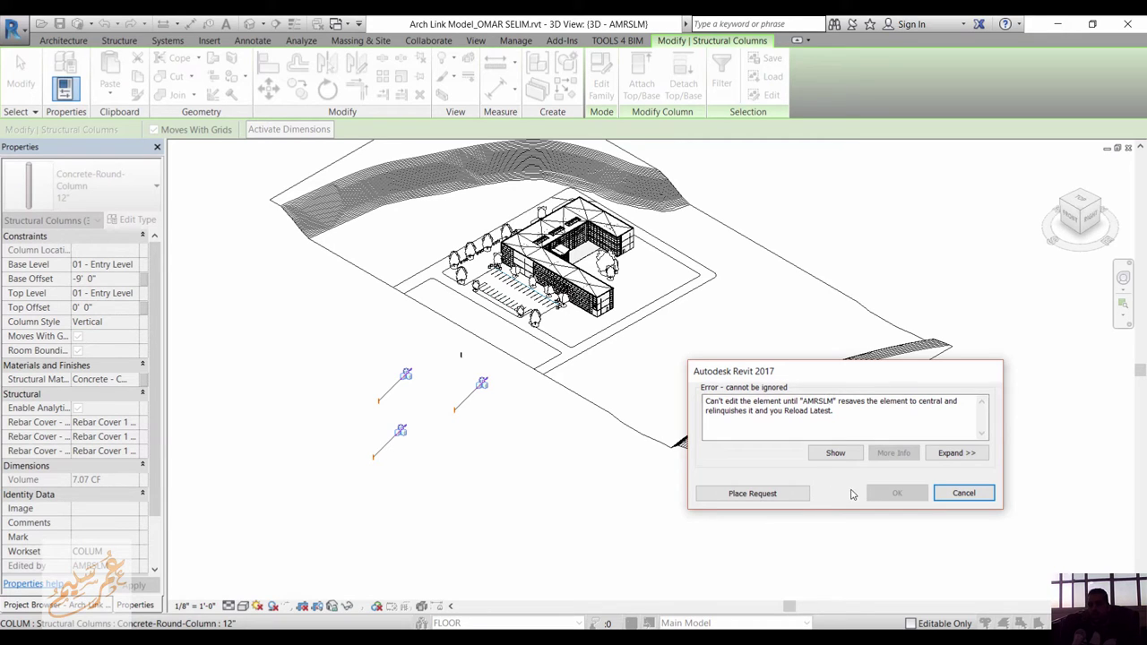
click(764, 491)
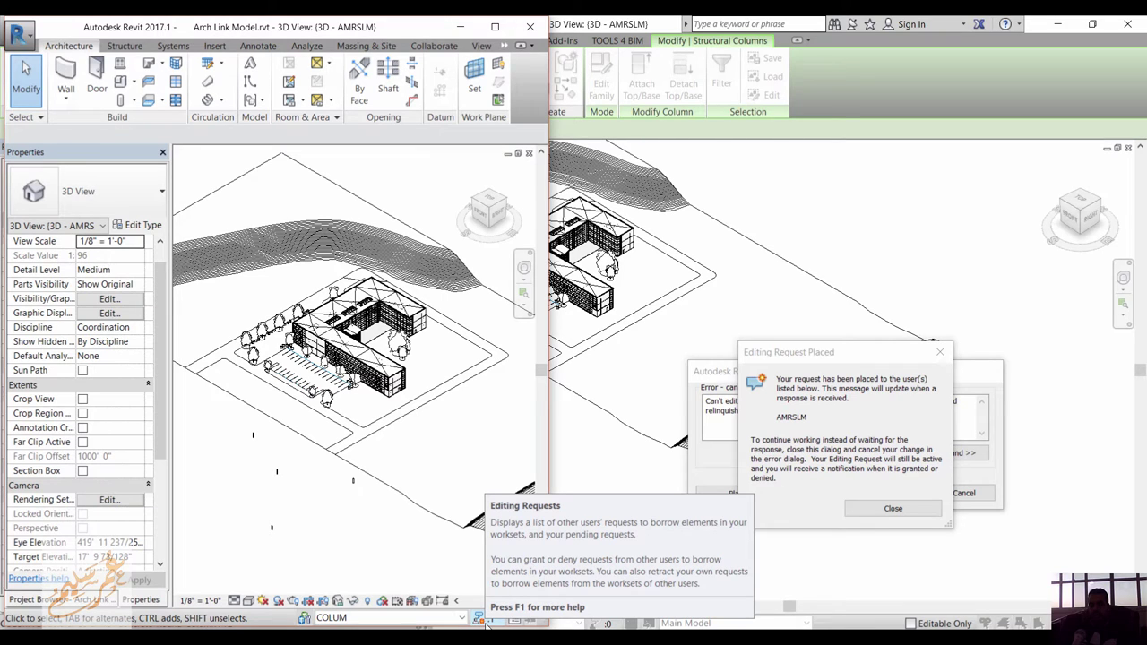
- Grant the pending editing request for the columns and dismiss the granted confirmation
click(481, 619)
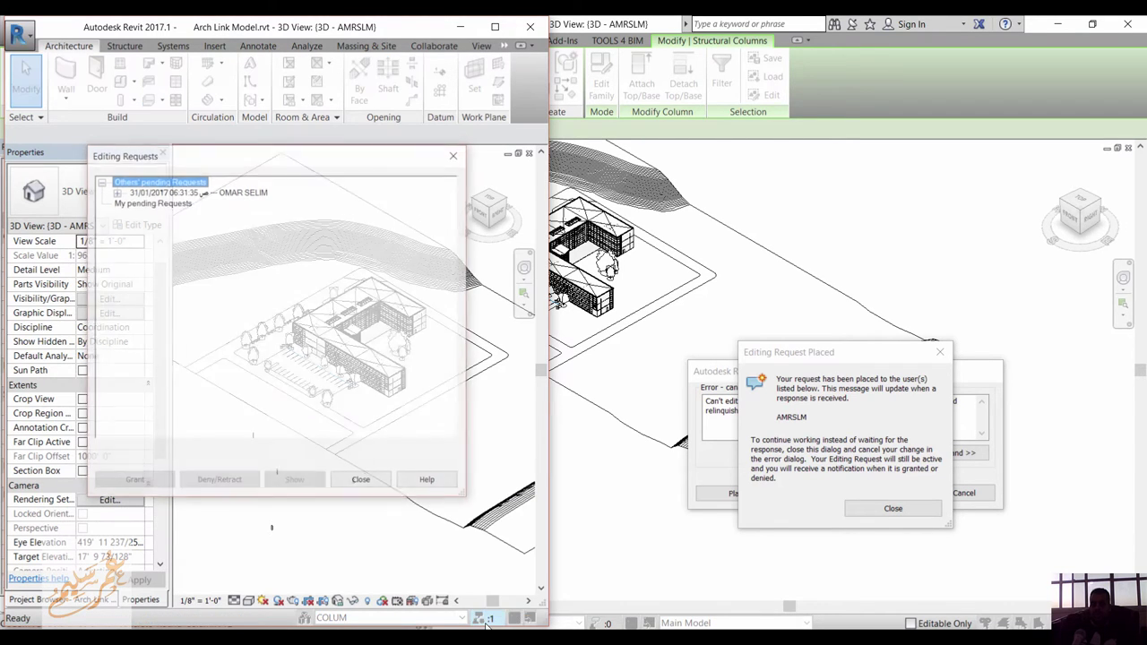
click(152, 192)
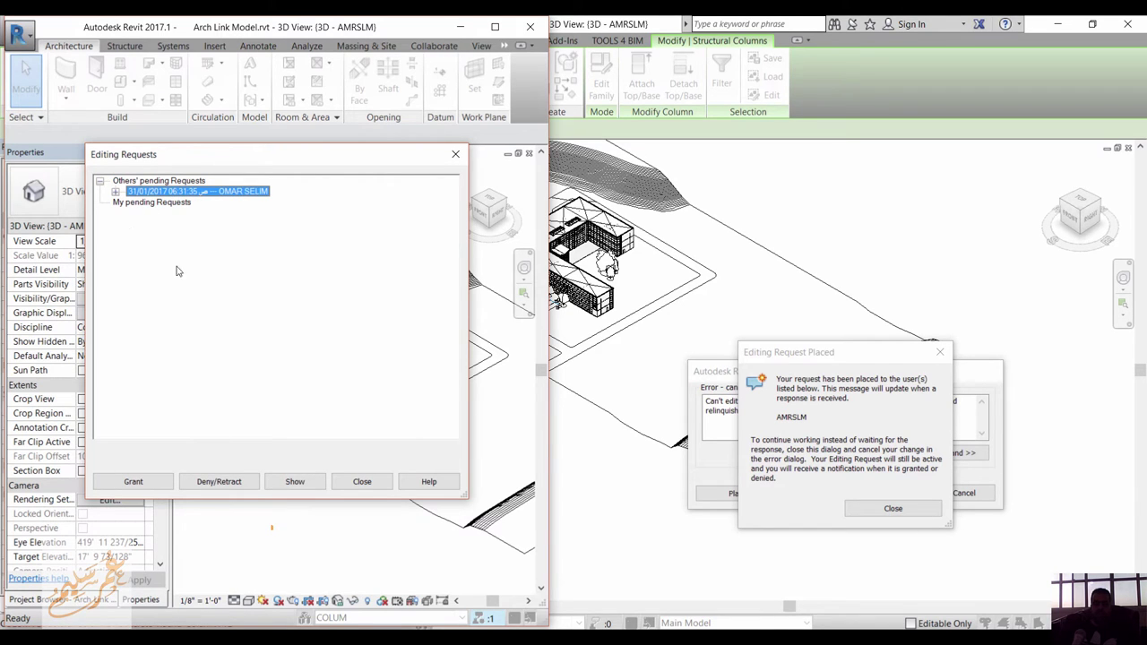
click(306, 485)
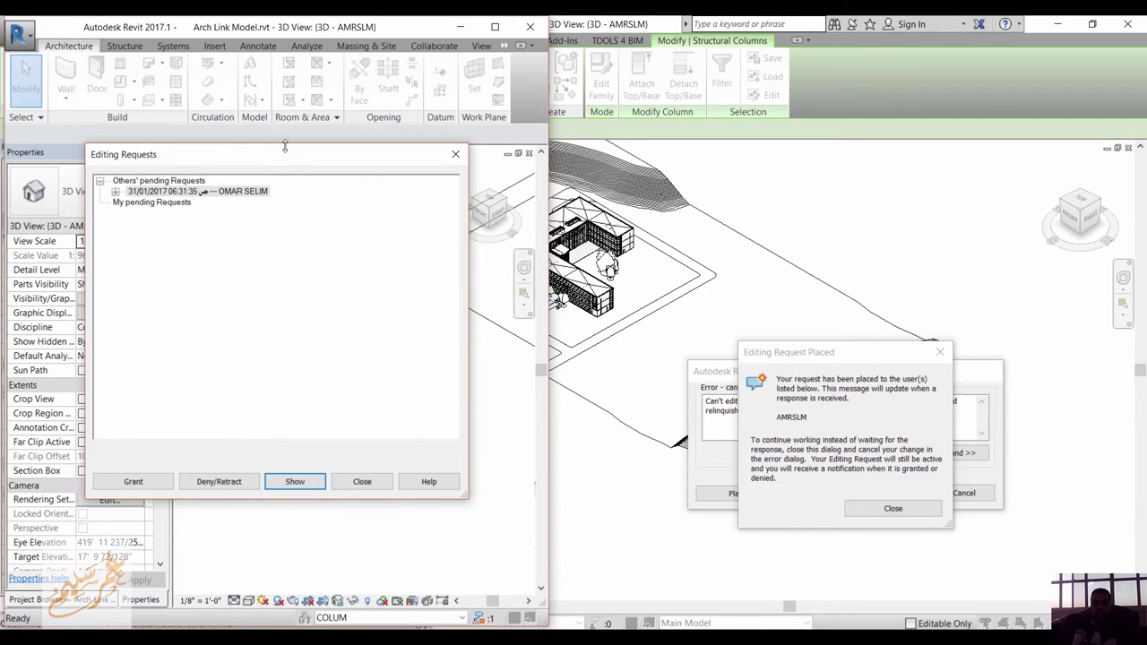
drag(283, 162, 726, 70)
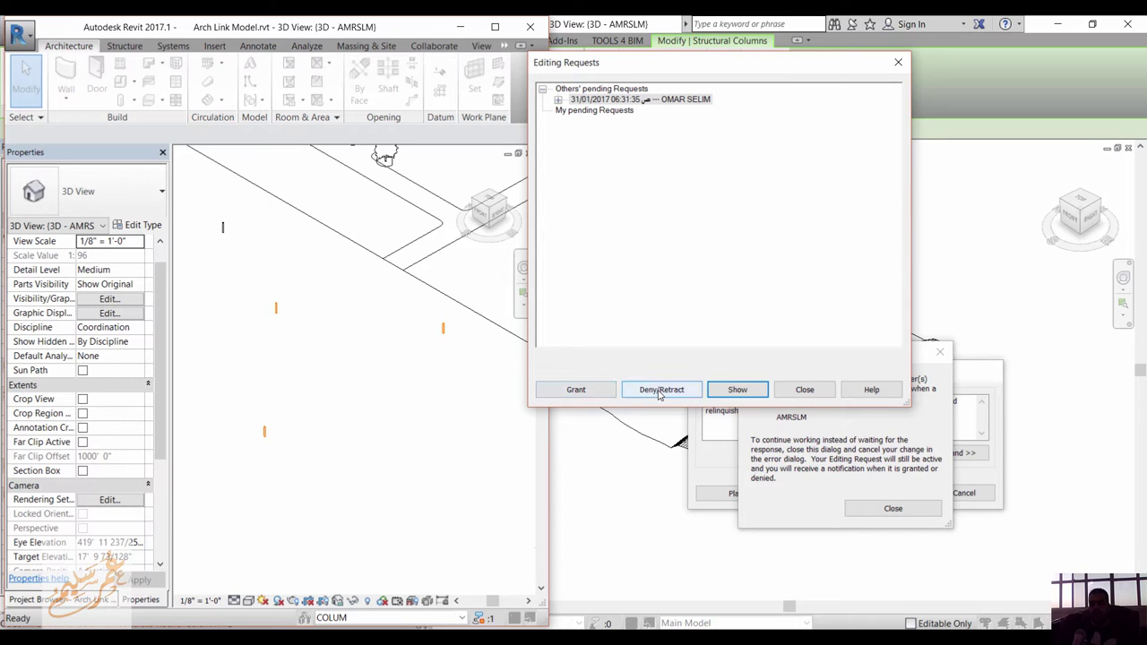
click(579, 390)
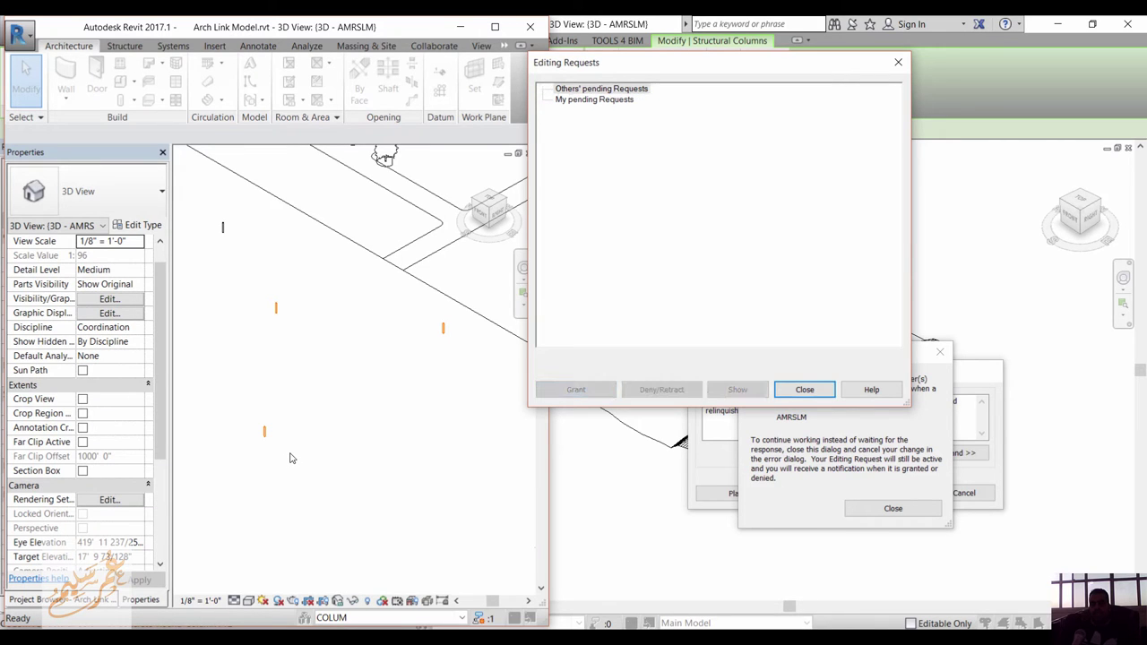
click(805, 389)
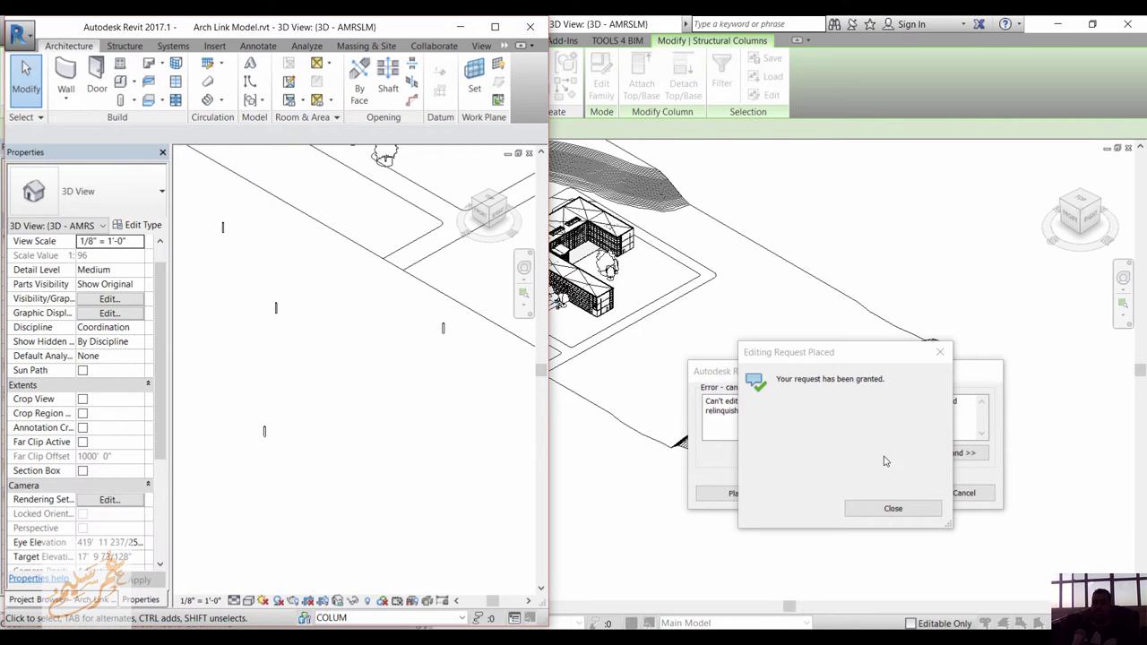
click(891, 507)
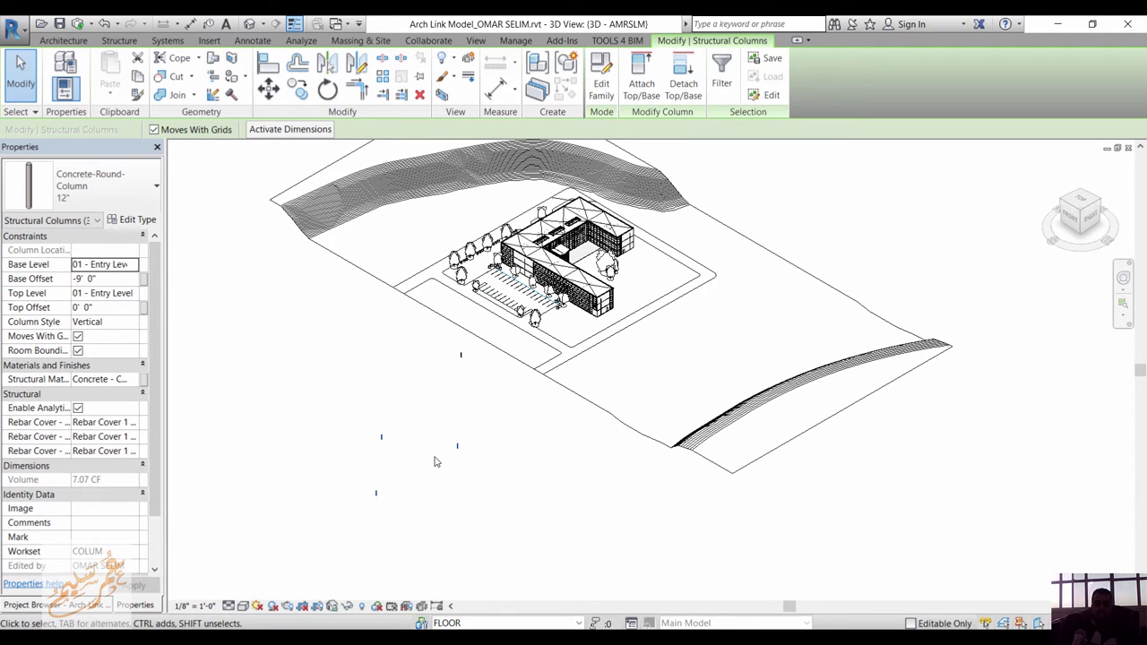
- Cancel a synchronization with Borrowed Elements unchecked, deselect the column, and show the worksets list
click(77, 24)
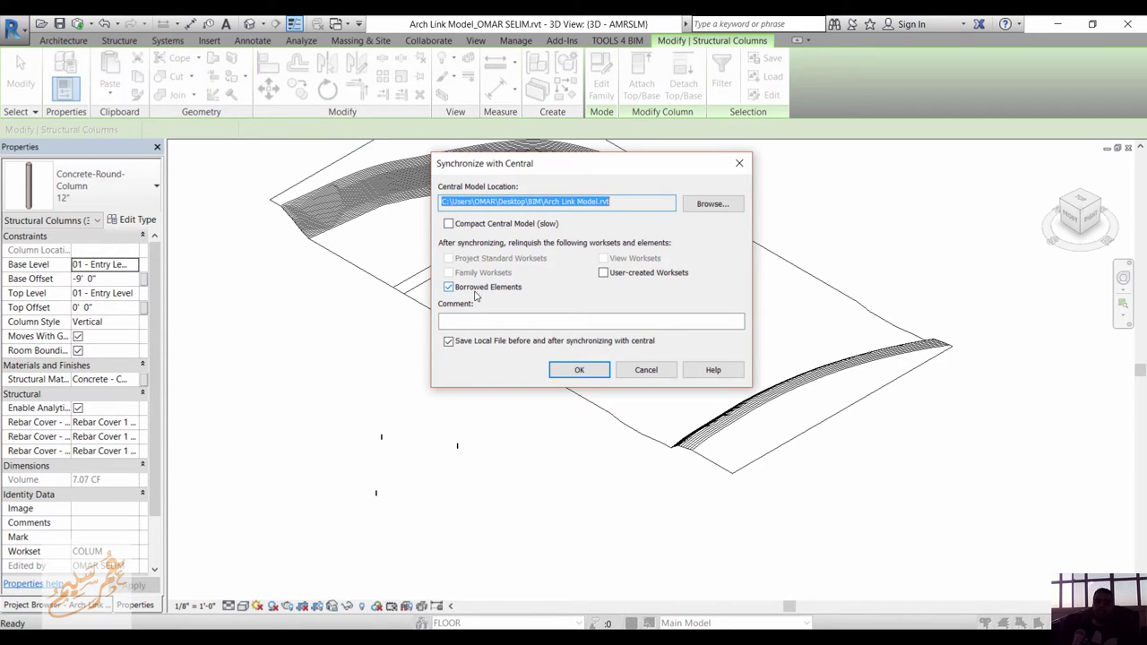
click(476, 292)
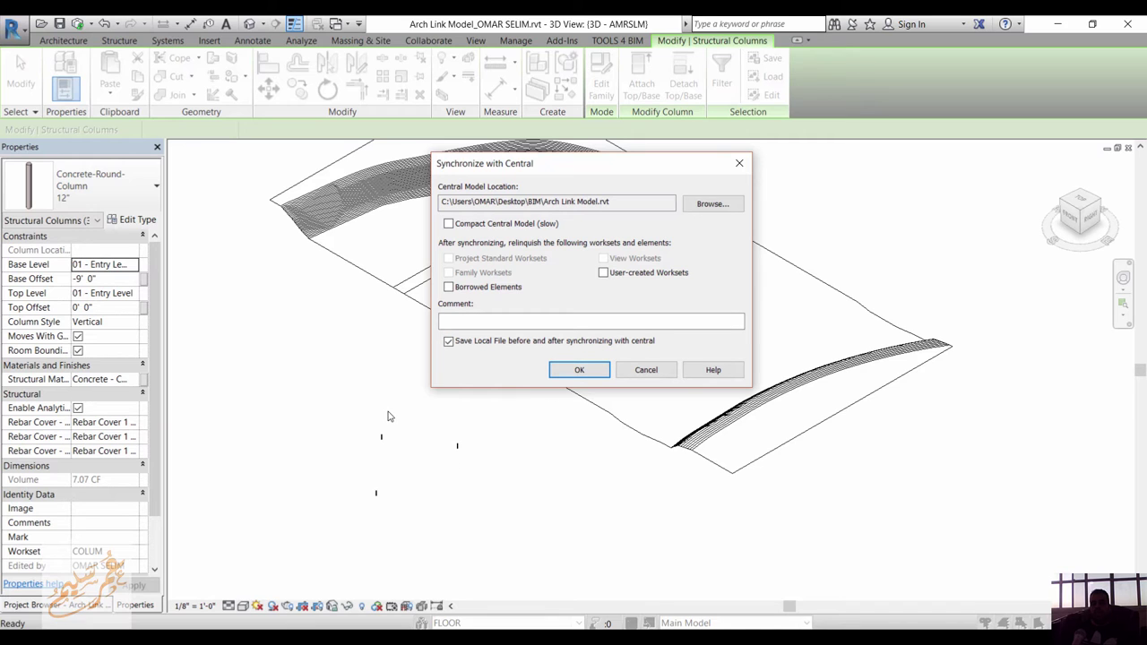
click(646, 371)
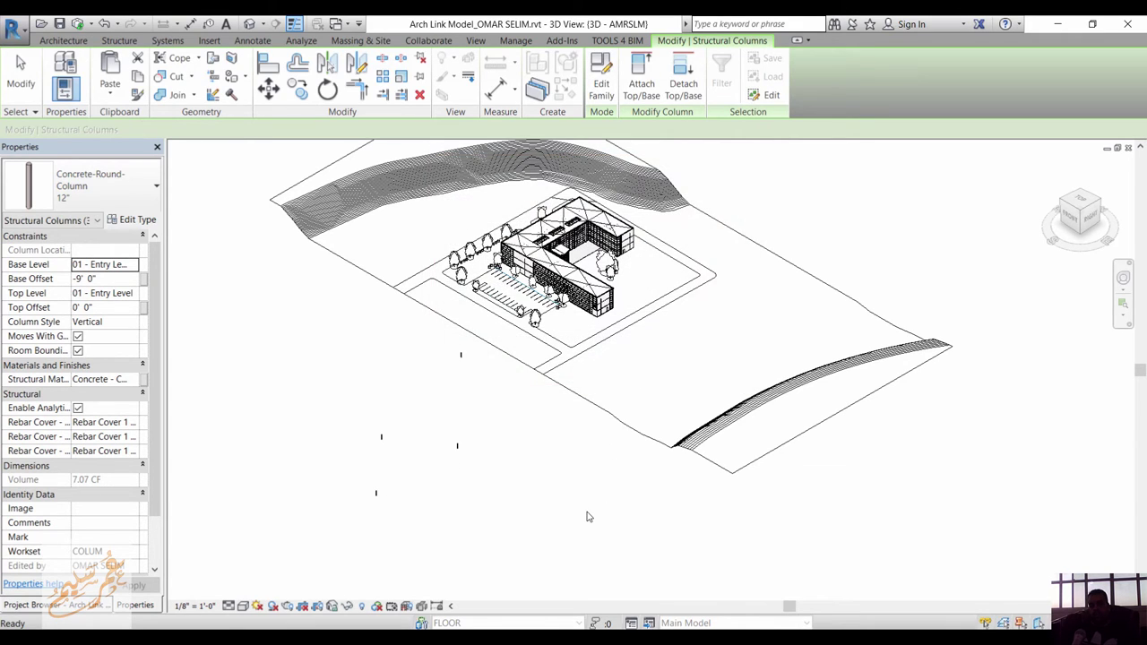
key(Escape)
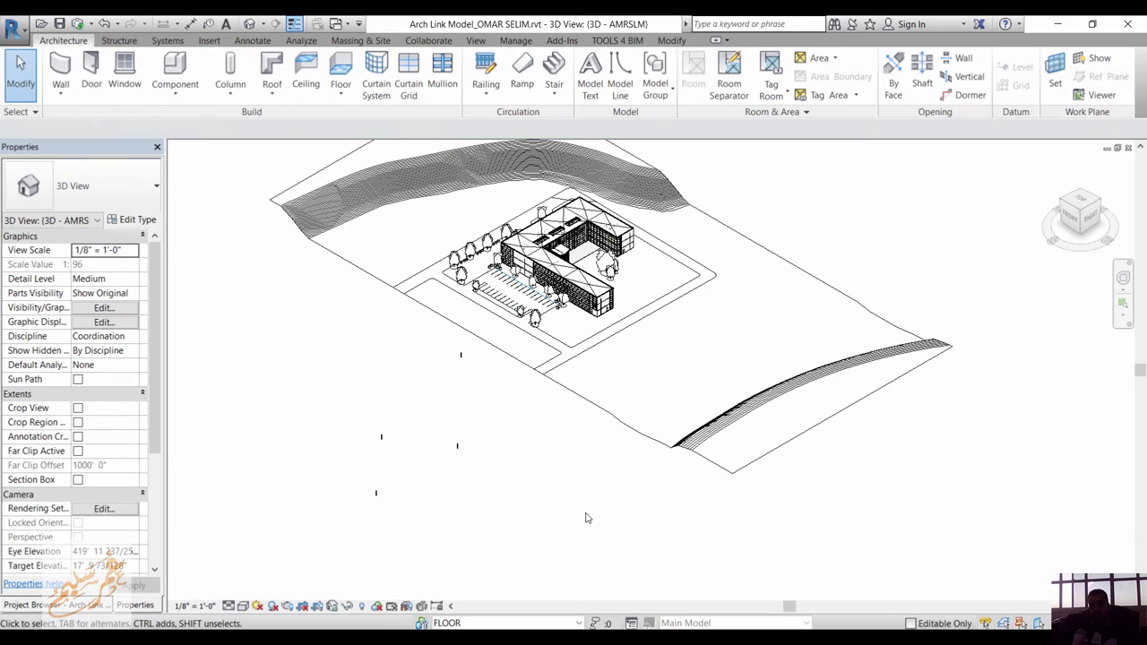
click(424, 623)
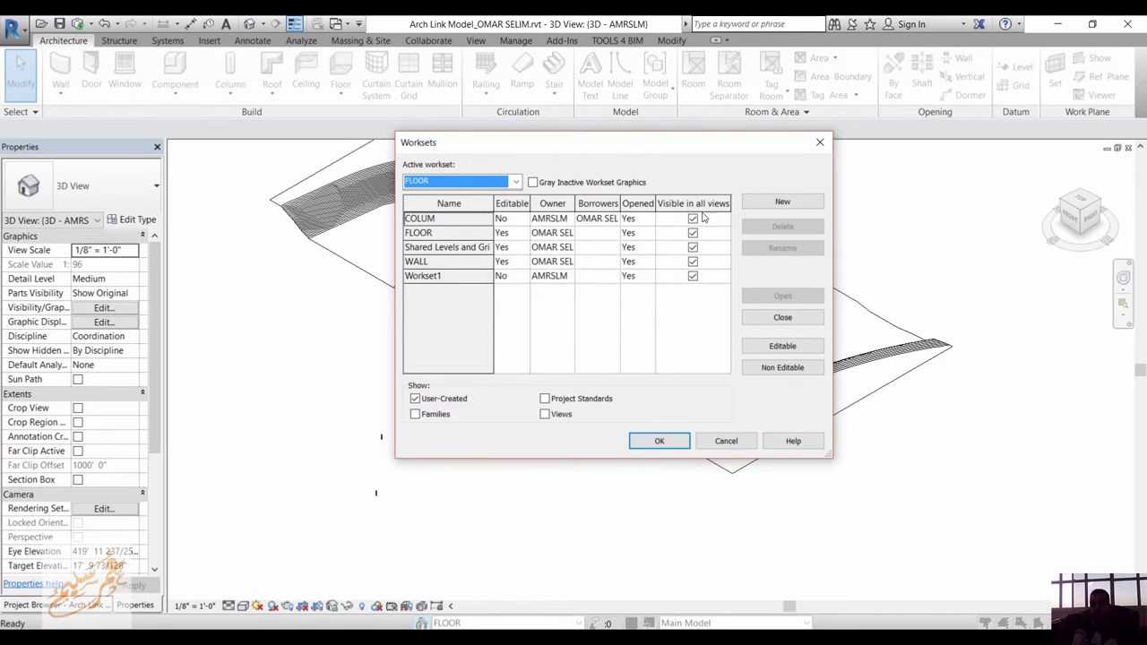
- Close the Worksets dialog without making changes
click(725, 443)
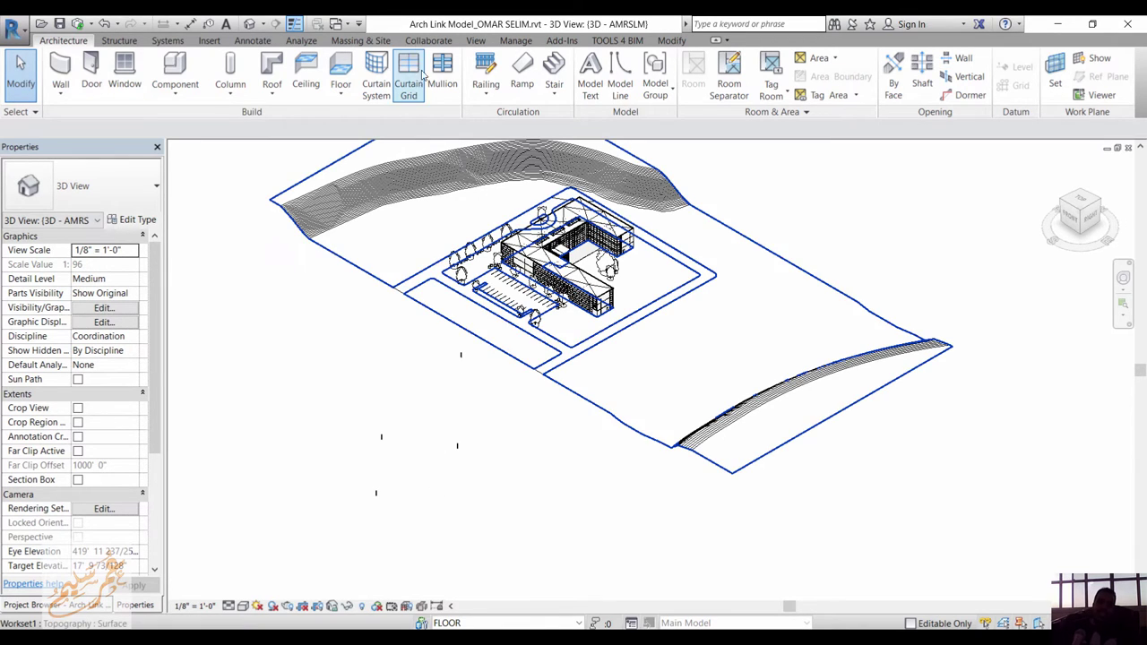
- On the Collaborate tab, confirm no editing requests are pending
click(417, 42)
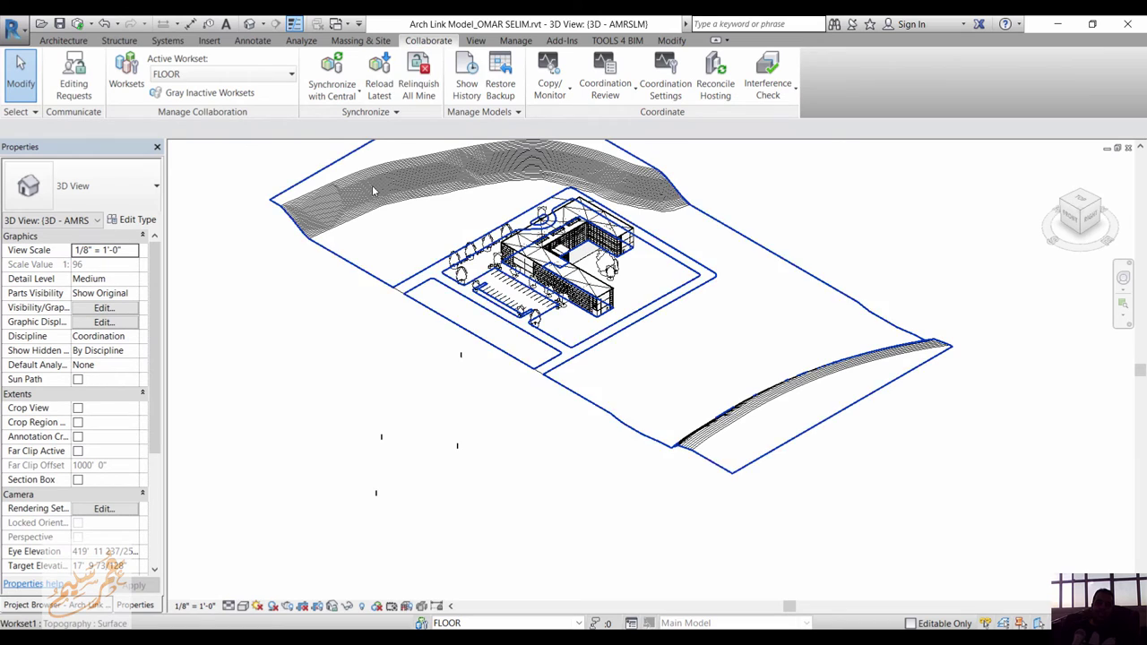
click(73, 78)
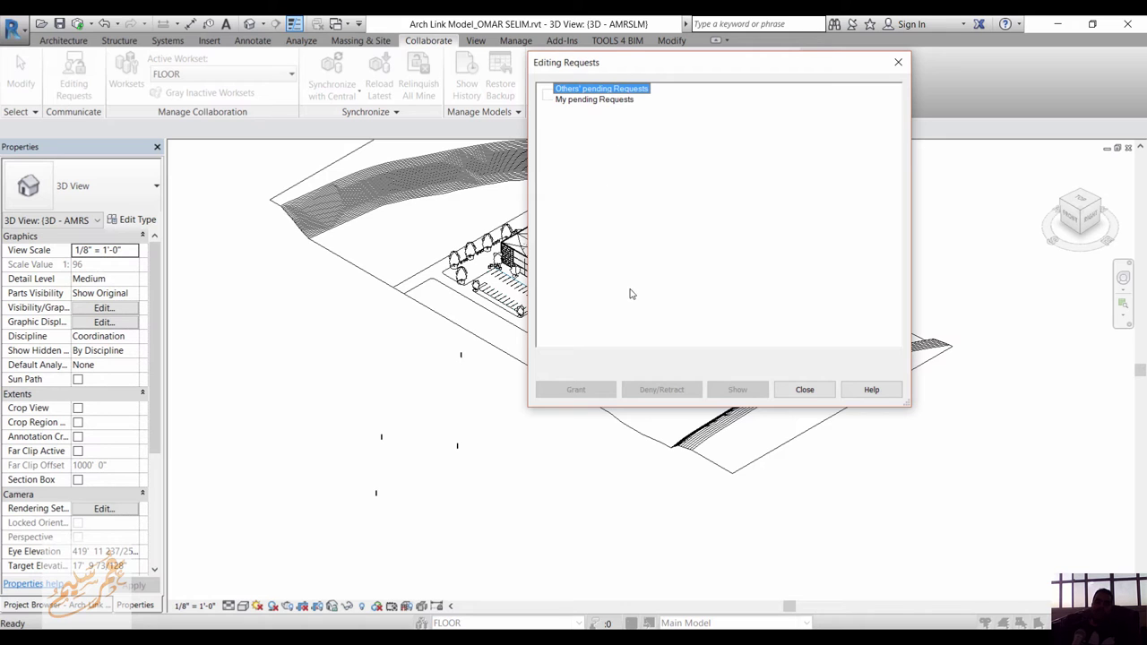
click(802, 392)
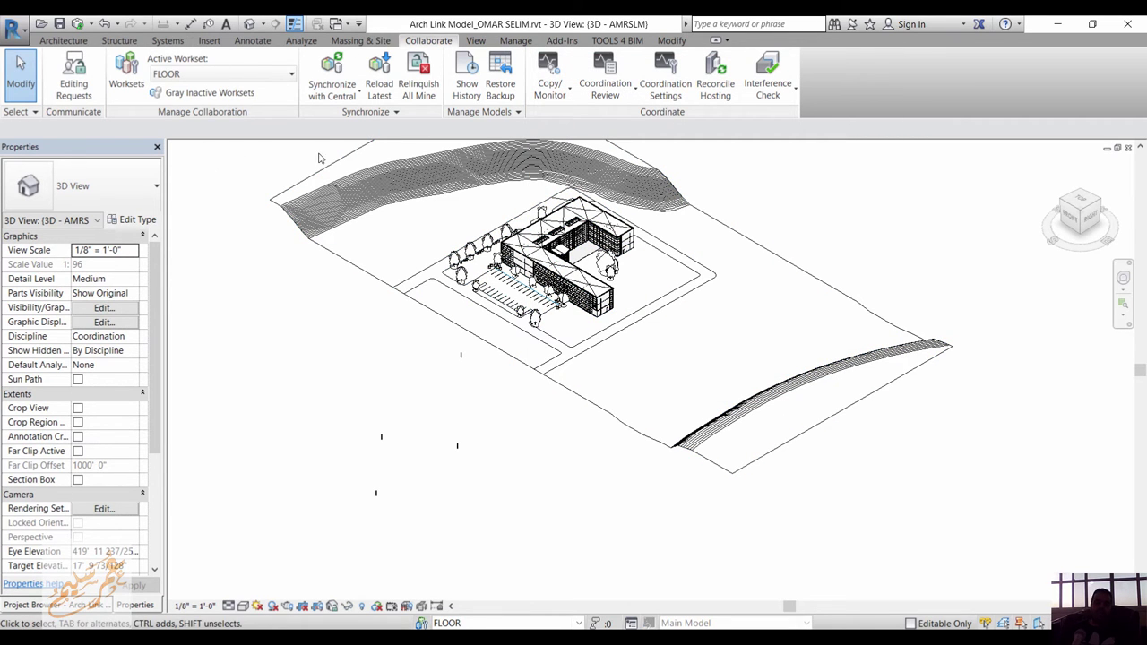
- Cancel a Synchronize and Modify Settings run after browsing for the central model location
click(357, 94)
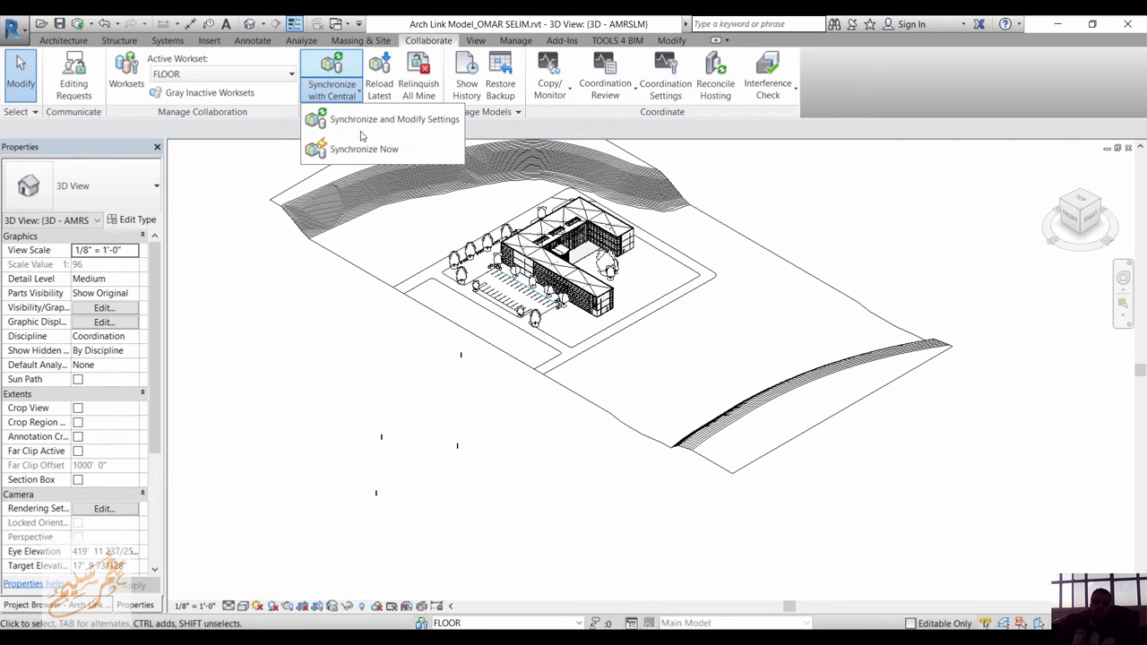
click(431, 125)
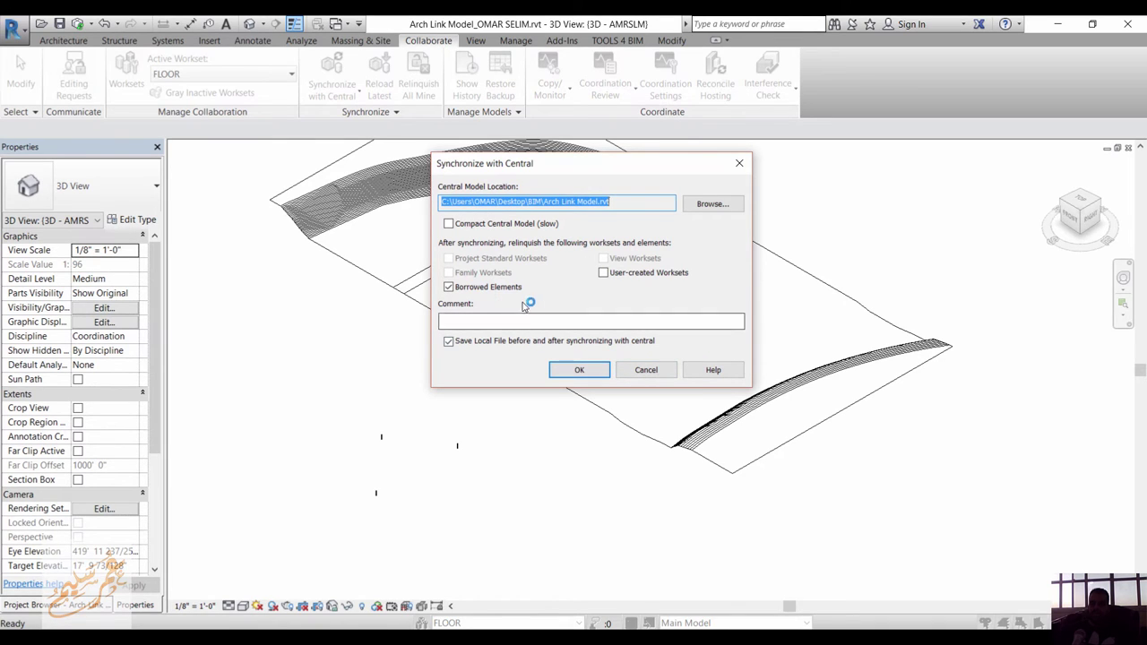
click(725, 206)
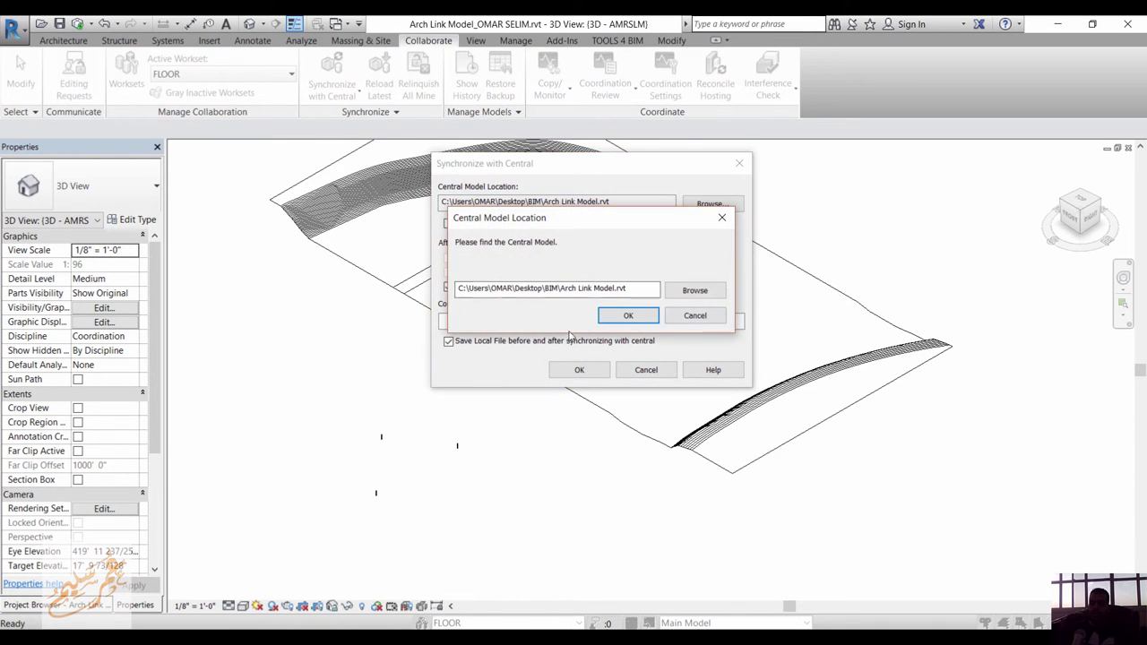
click(698, 315)
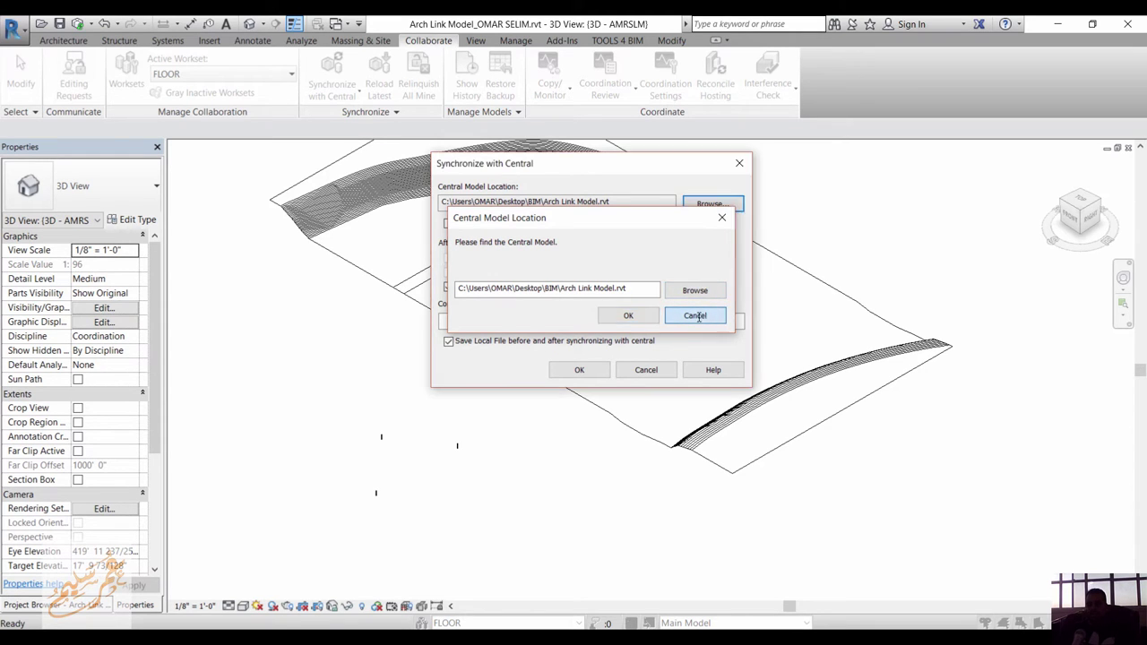
click(635, 371)
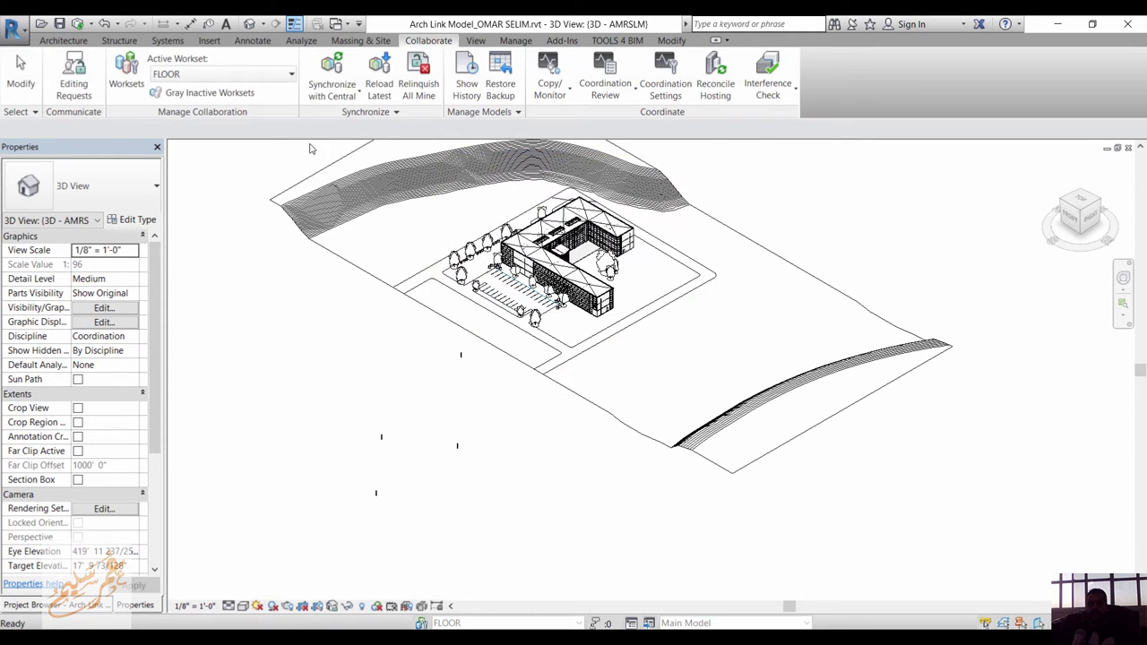
- Reload the latest changes from central and confirm the worksets list
click(330, 96)
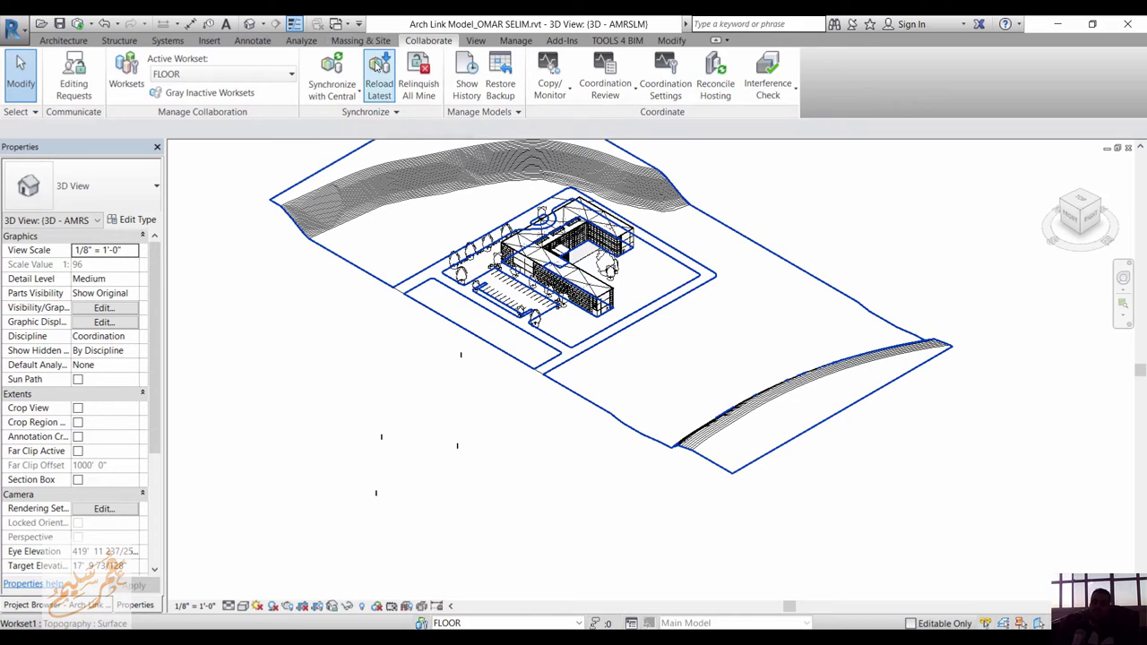
click(376, 90)
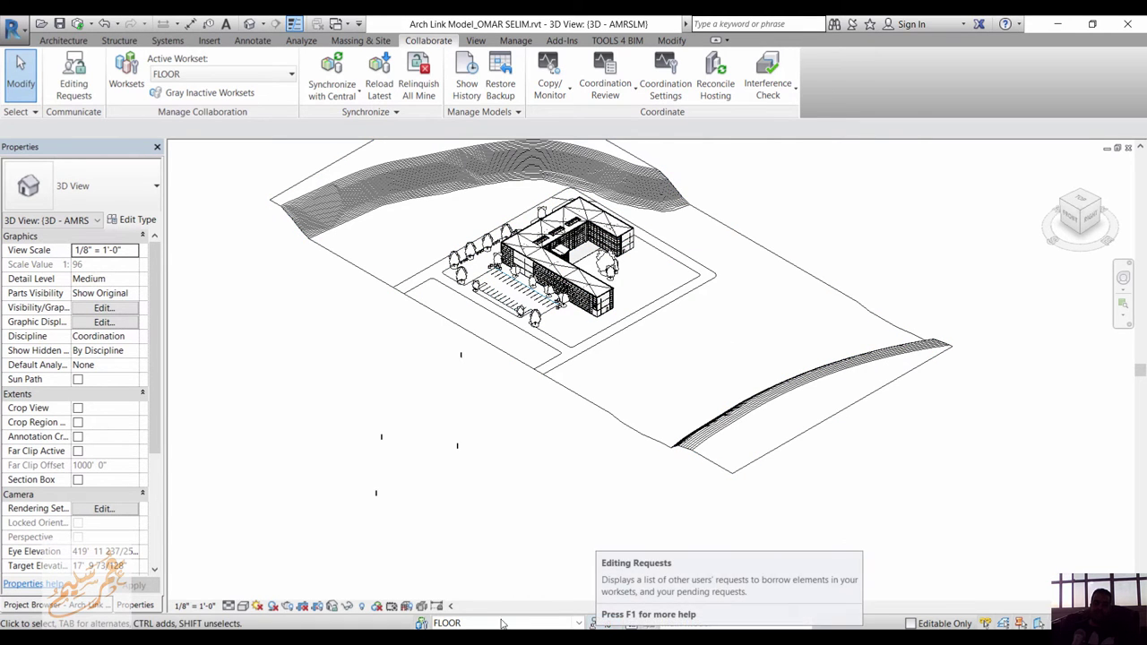
click(421, 623)
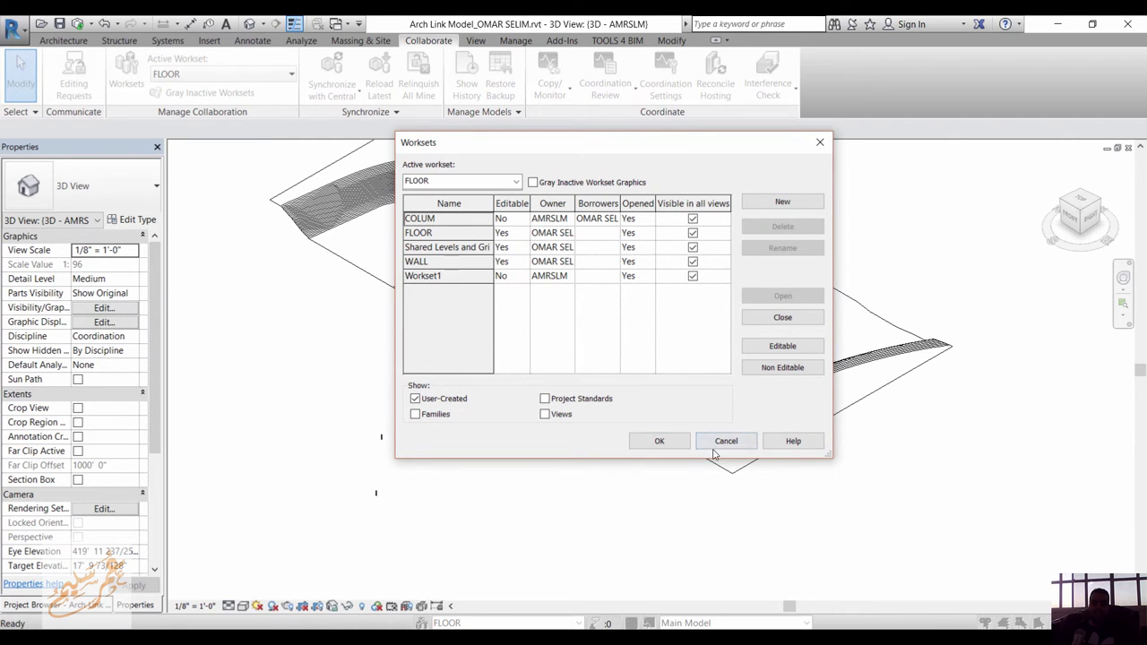
click(660, 440)
- Relinquish all owned elements, dismissing the cannot-relinquish warning, and relinquish again
click(433, 96)
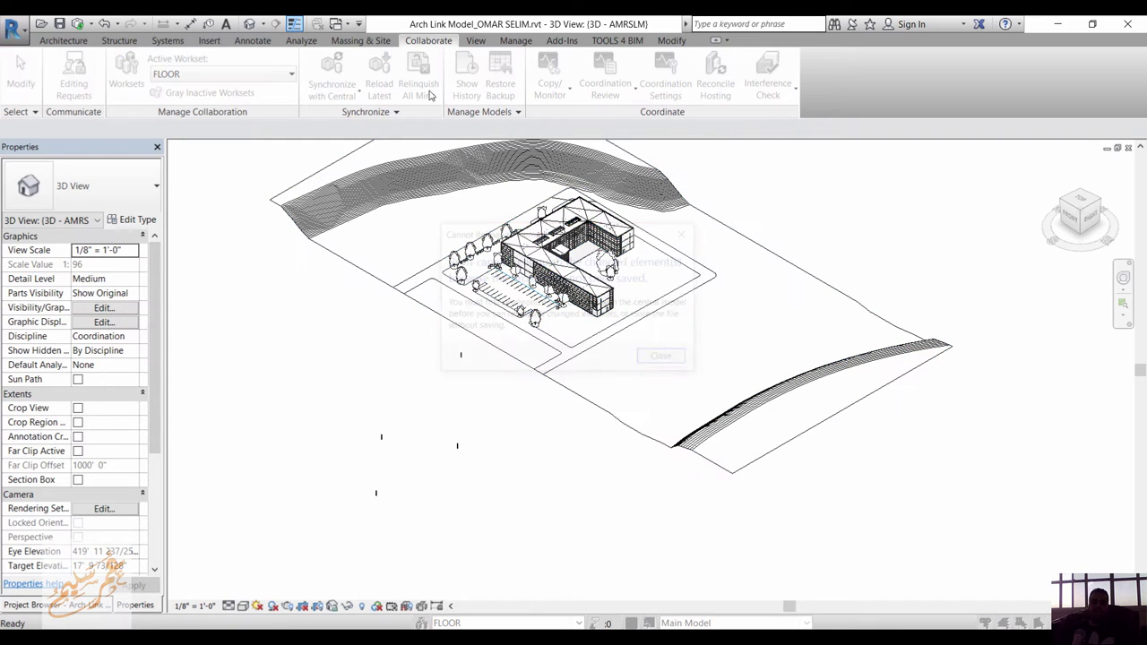
click(652, 360)
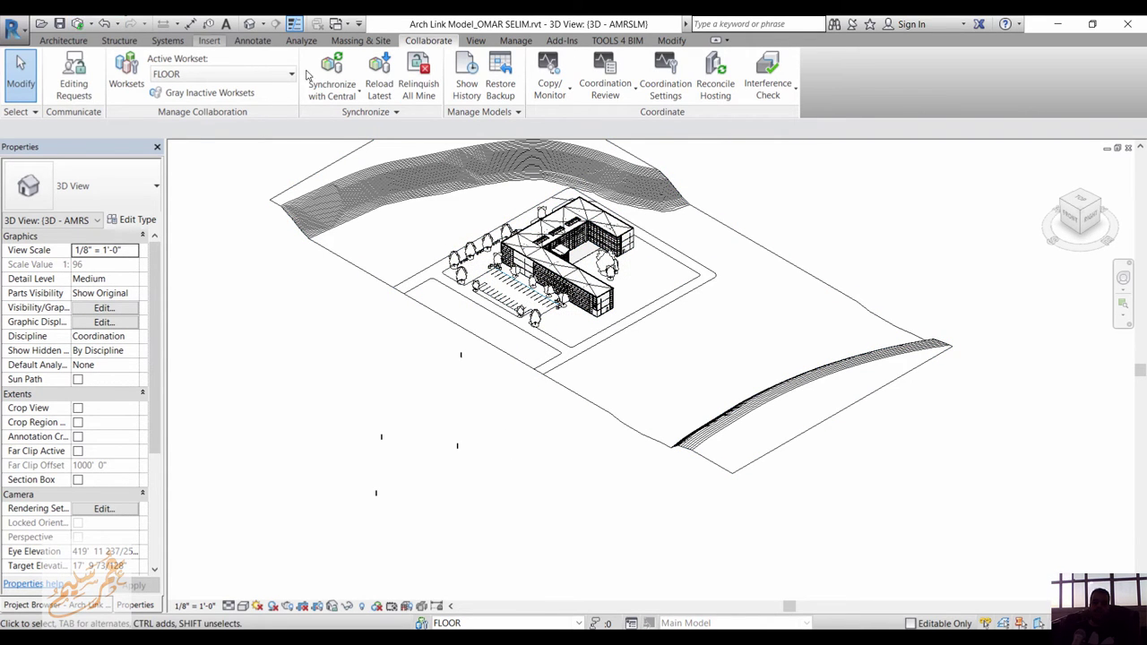
click(417, 90)
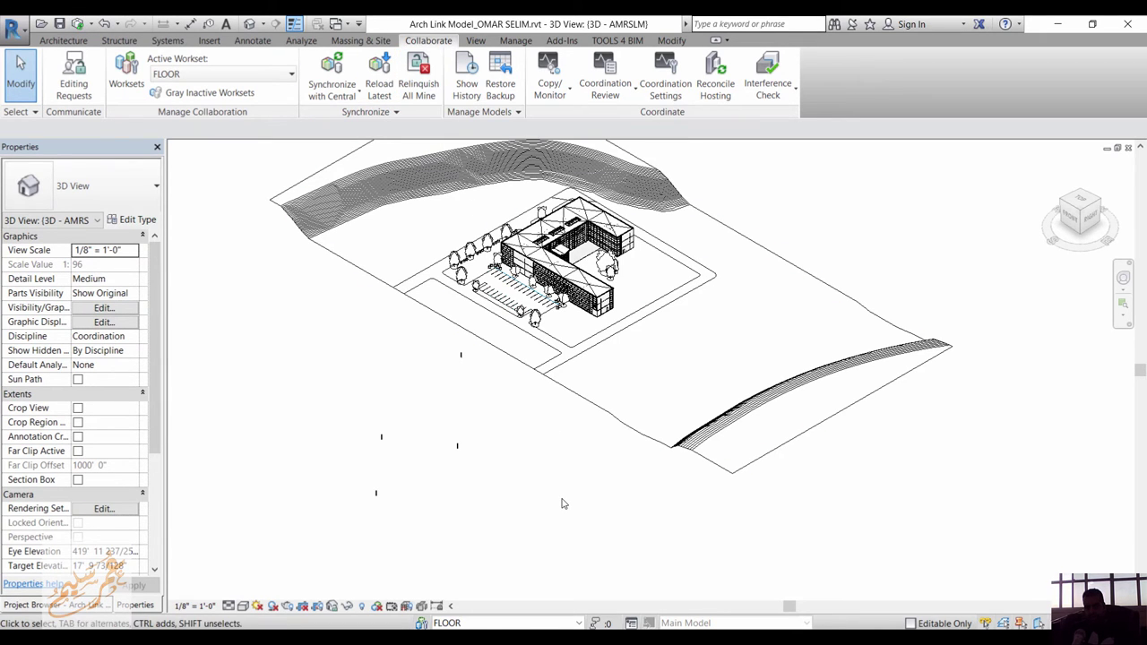
- Review Arch Link Model.rvt's save history without exporting it, then bring up Synchronize with Central settings
click(467, 86)
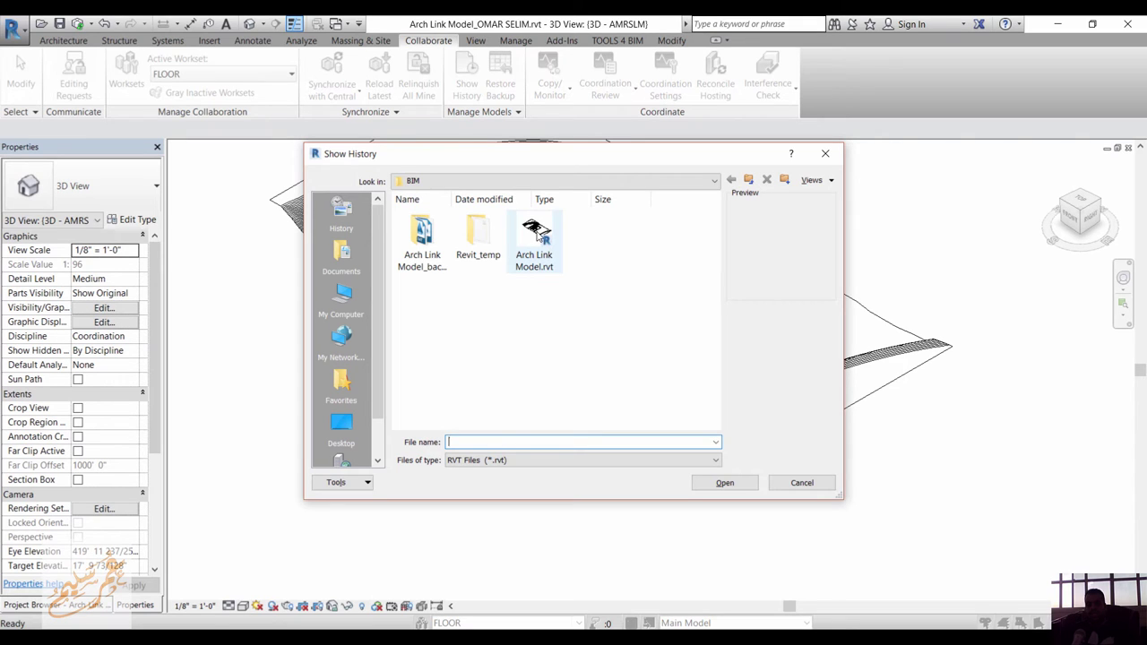
click(536, 236)
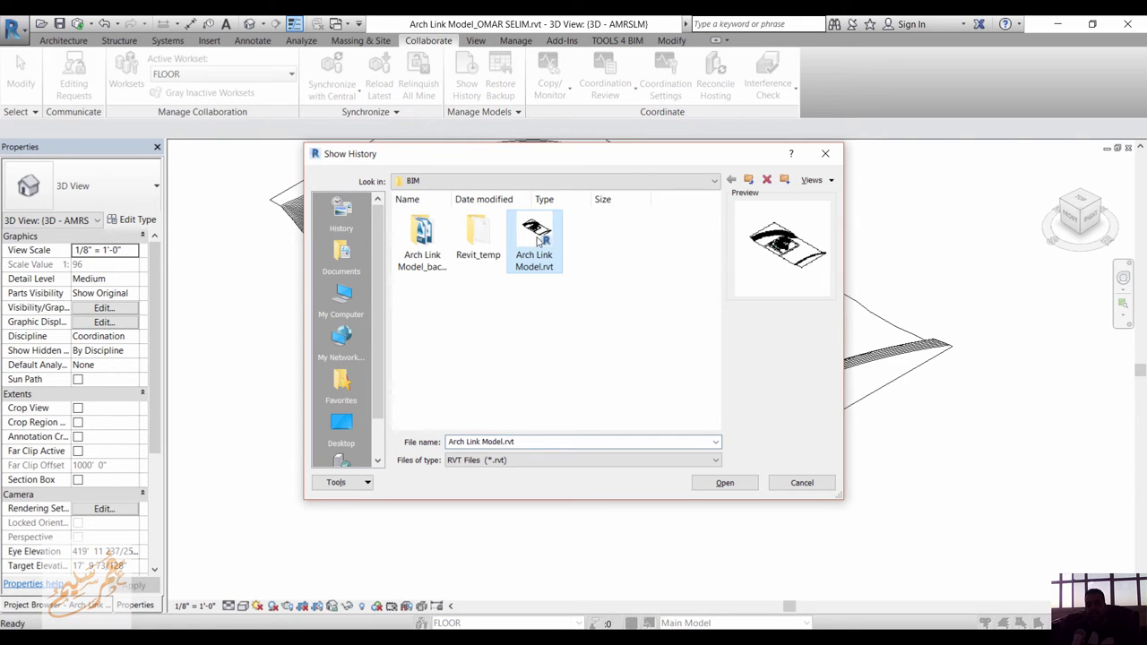
click(726, 485)
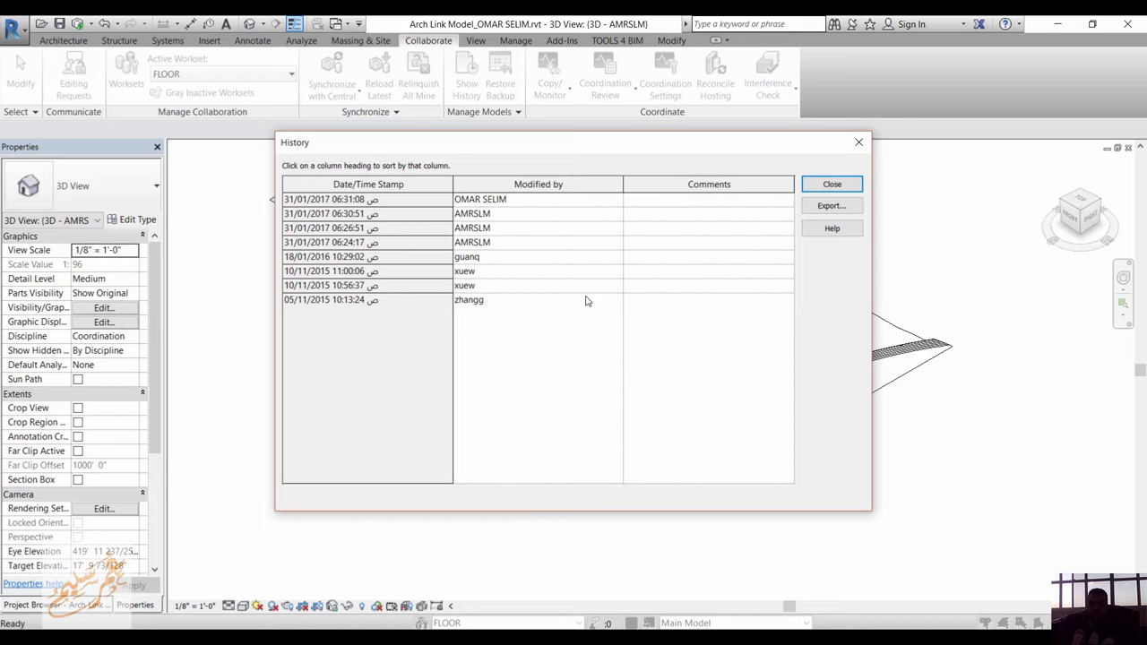
click(831, 207)
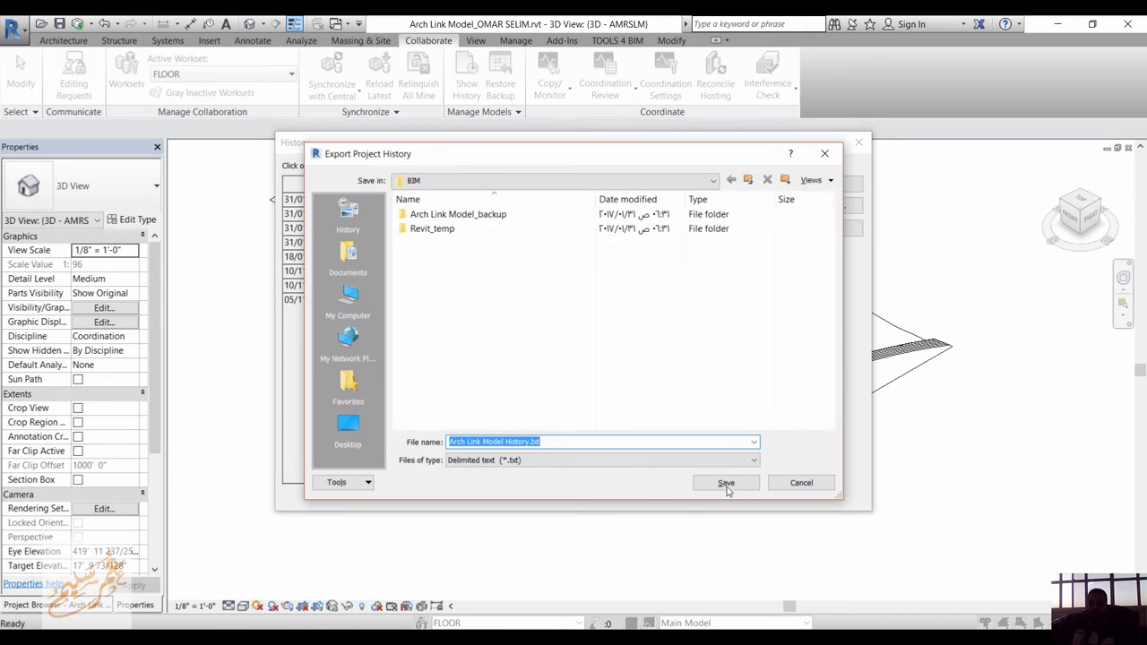
click(781, 487)
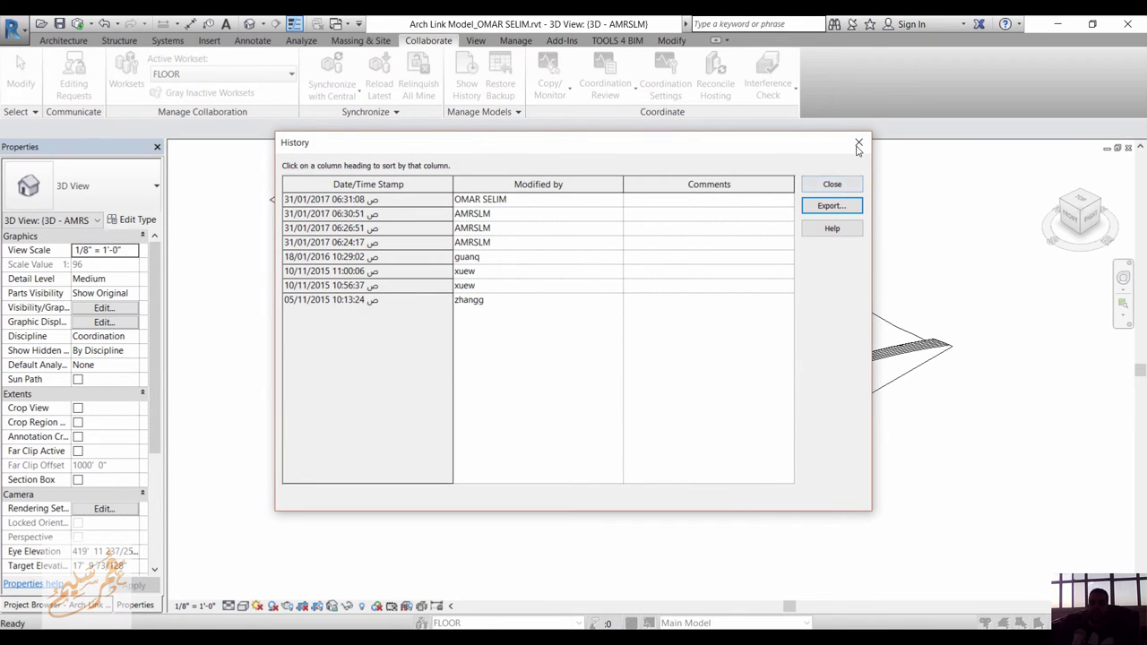
click(858, 145)
click(77, 23)
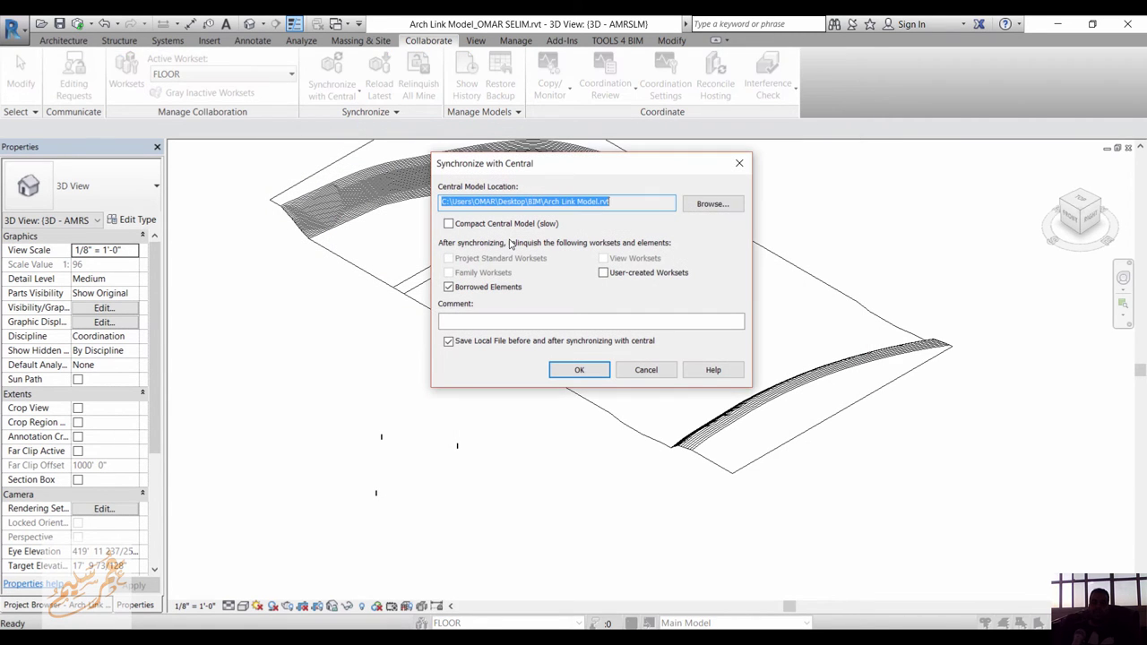
- Dismiss the Synchronize with Central dialog without syncing
click(538, 320)
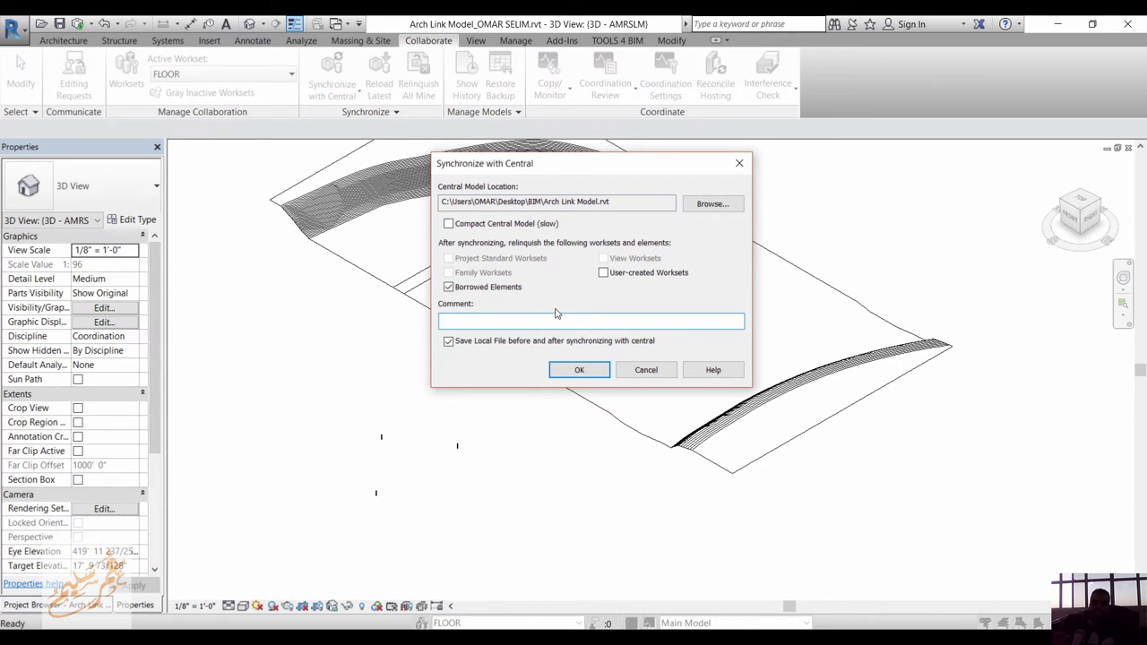
click(739, 162)
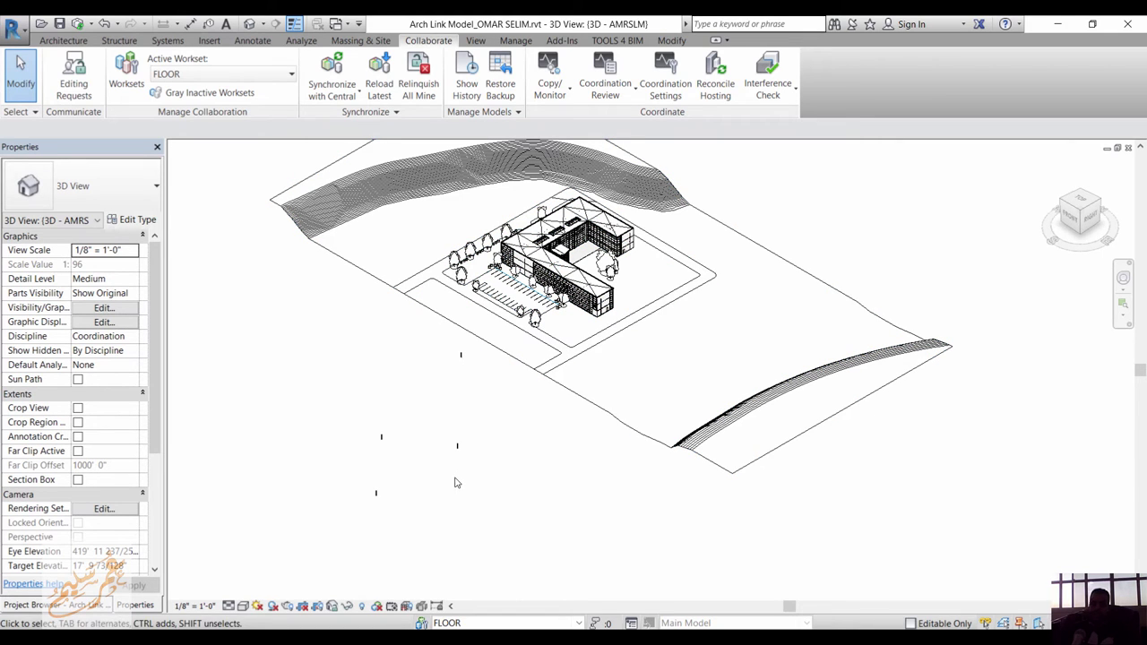
- Restore Backup from the model's backup folder and select backup version 6.2
click(504, 87)
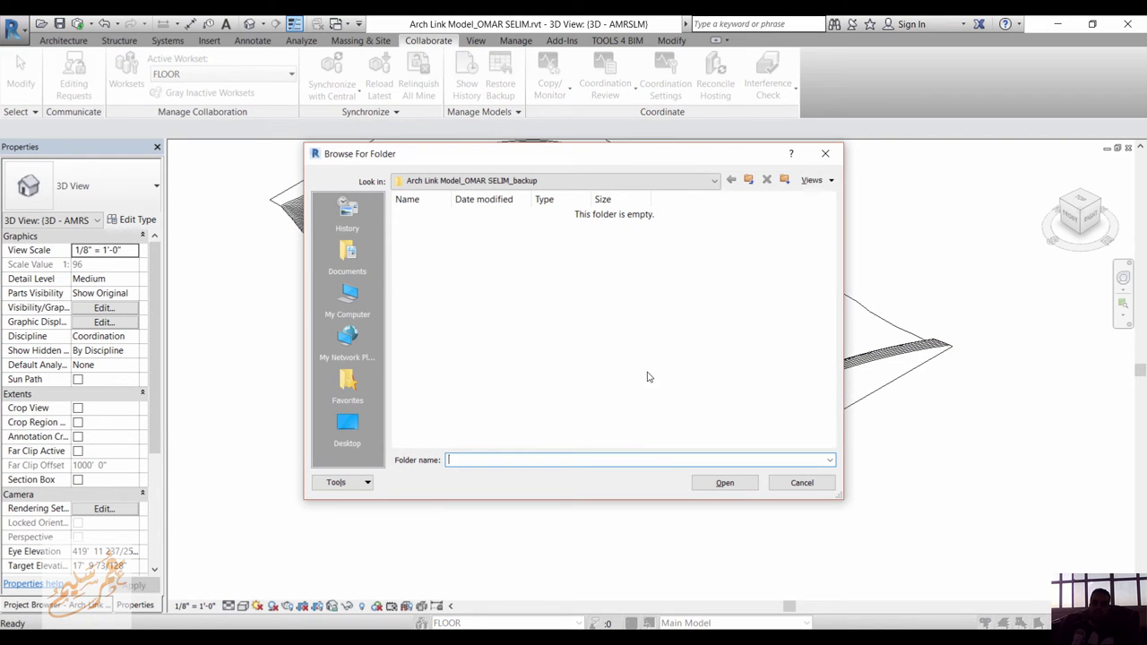
click(529, 186)
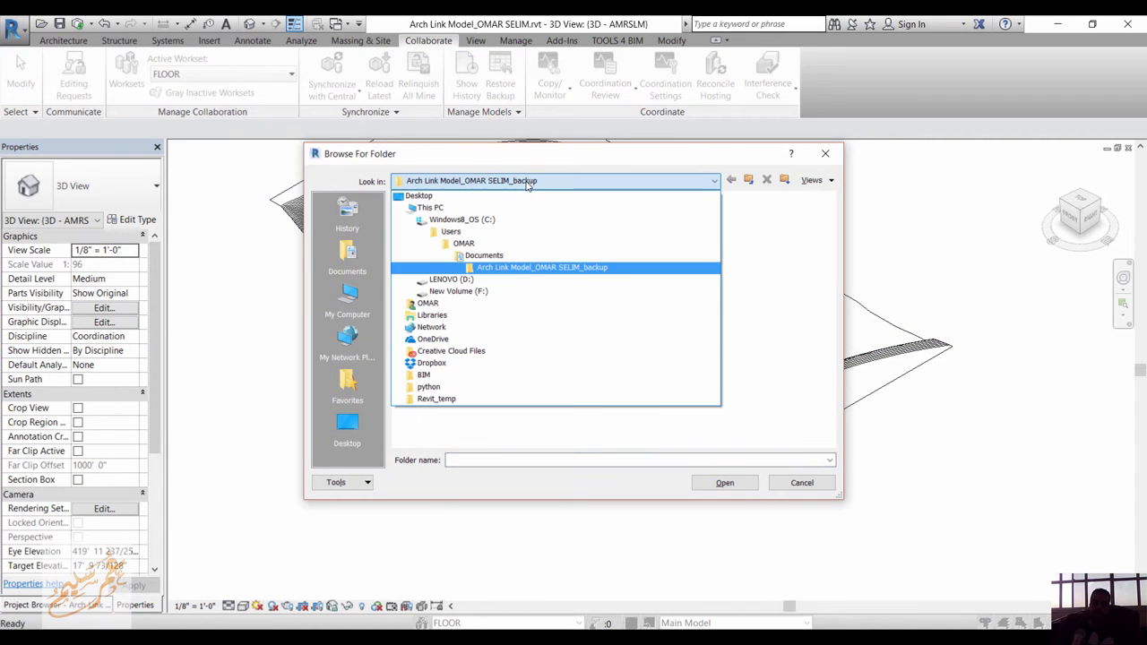
click(523, 256)
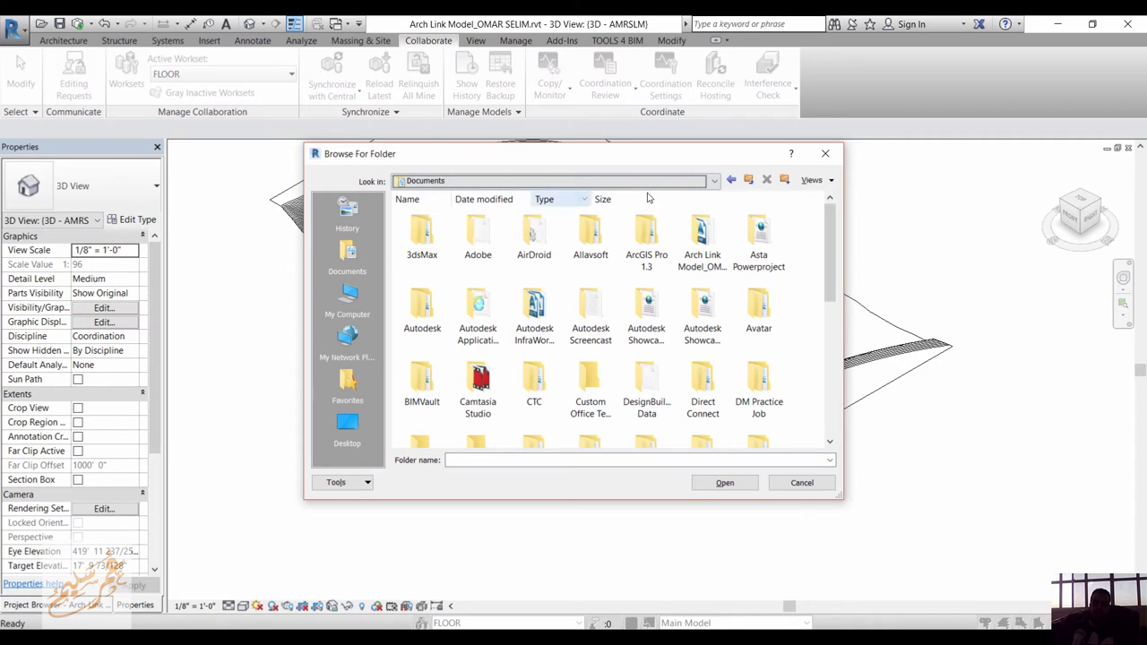
click(731, 179)
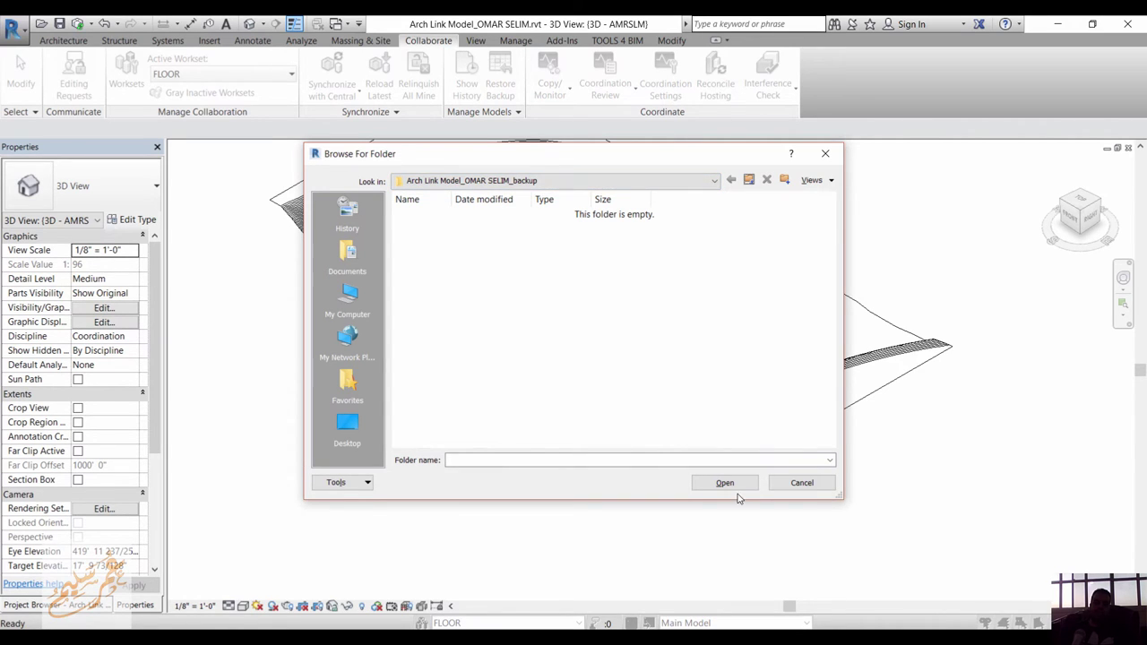
click(756, 463)
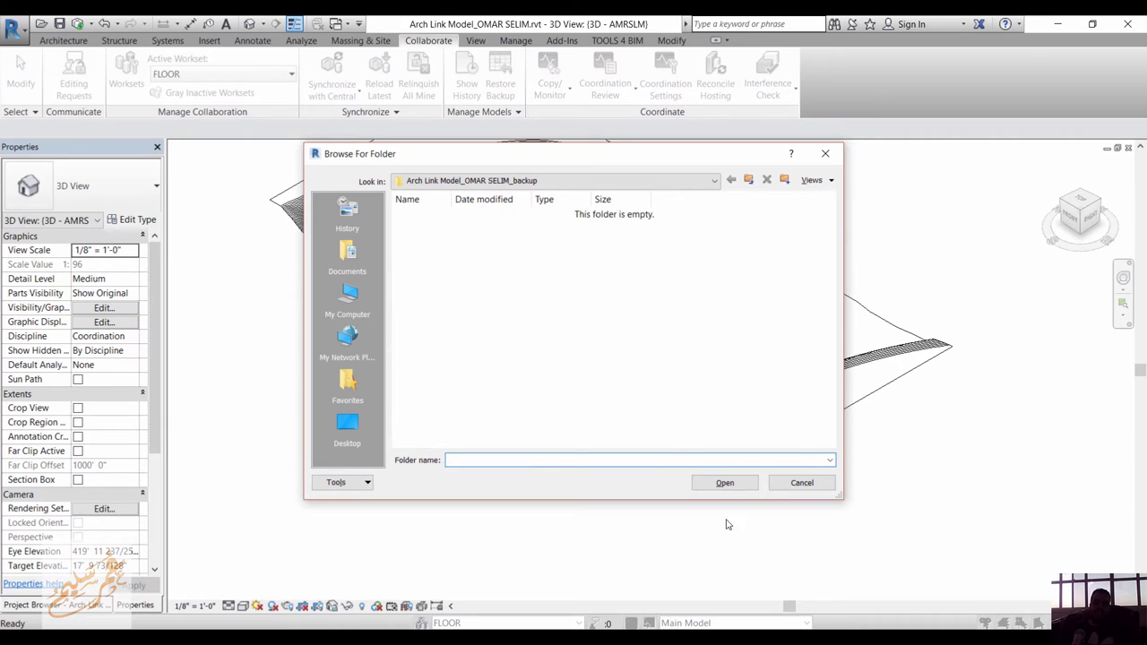
click(737, 483)
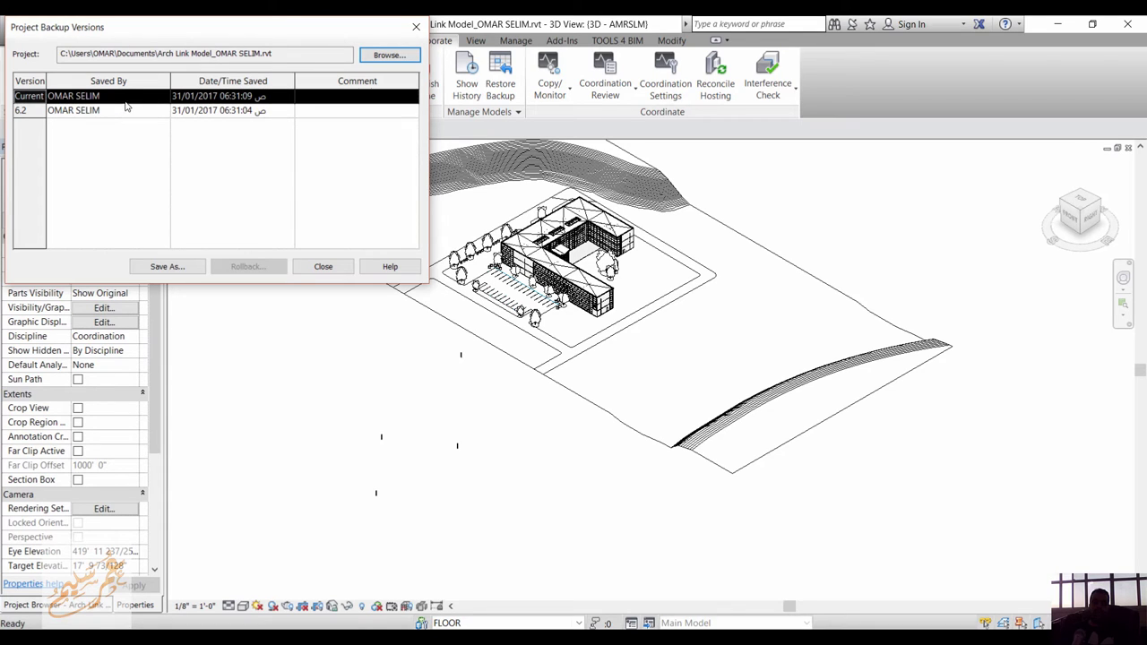
click(58, 110)
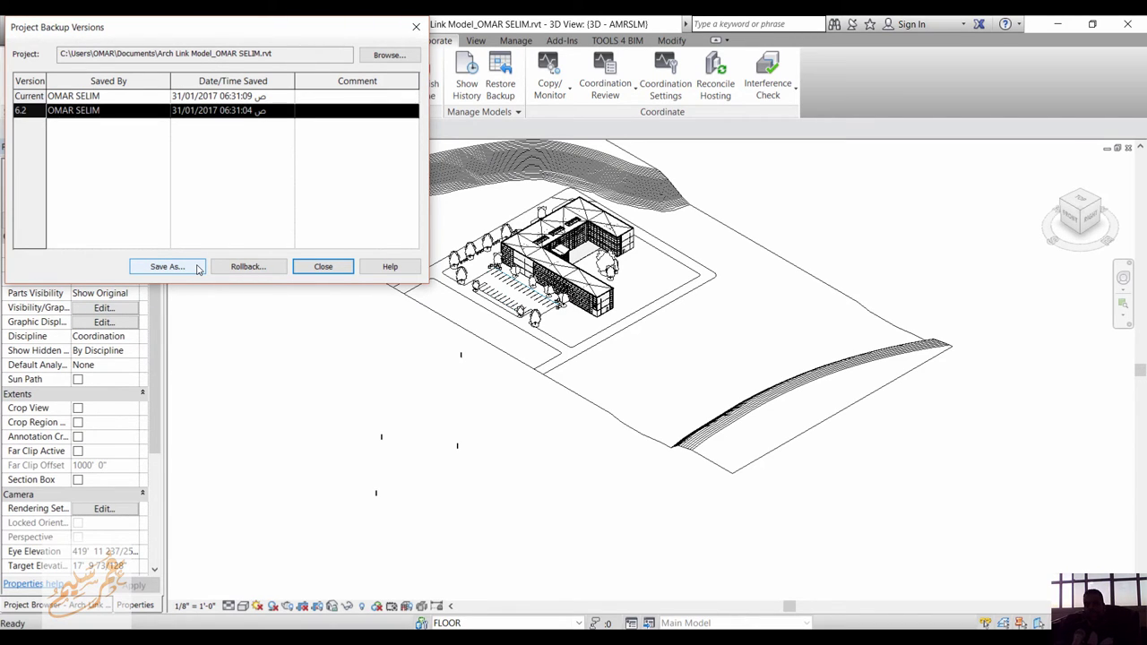
click(324, 269)
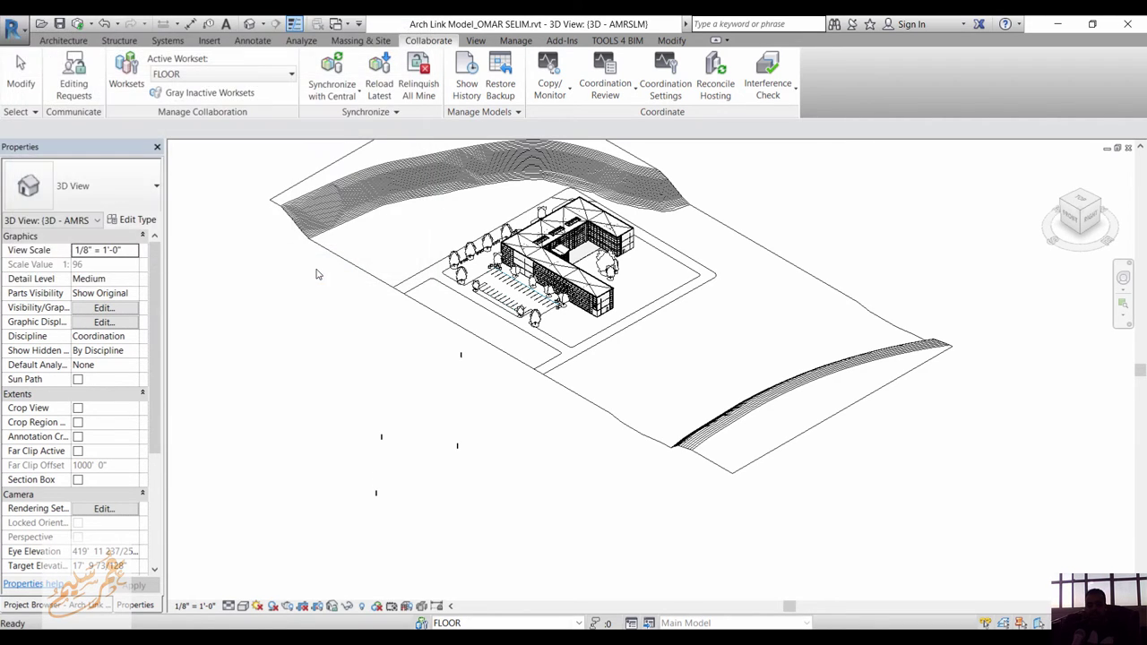
- Centre the building, colour the 3D view by Checkout Status, and open the Worksharing Display Settings
scroll(535, 349, up, 5)
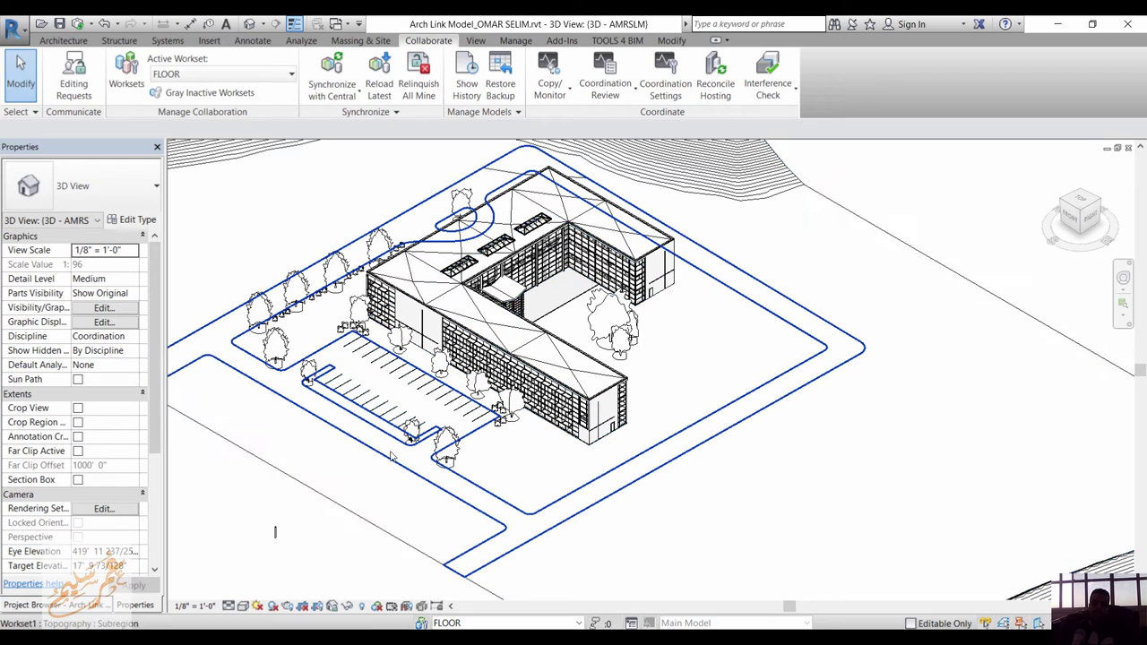
middle_drag(541, 538, 629, 505)
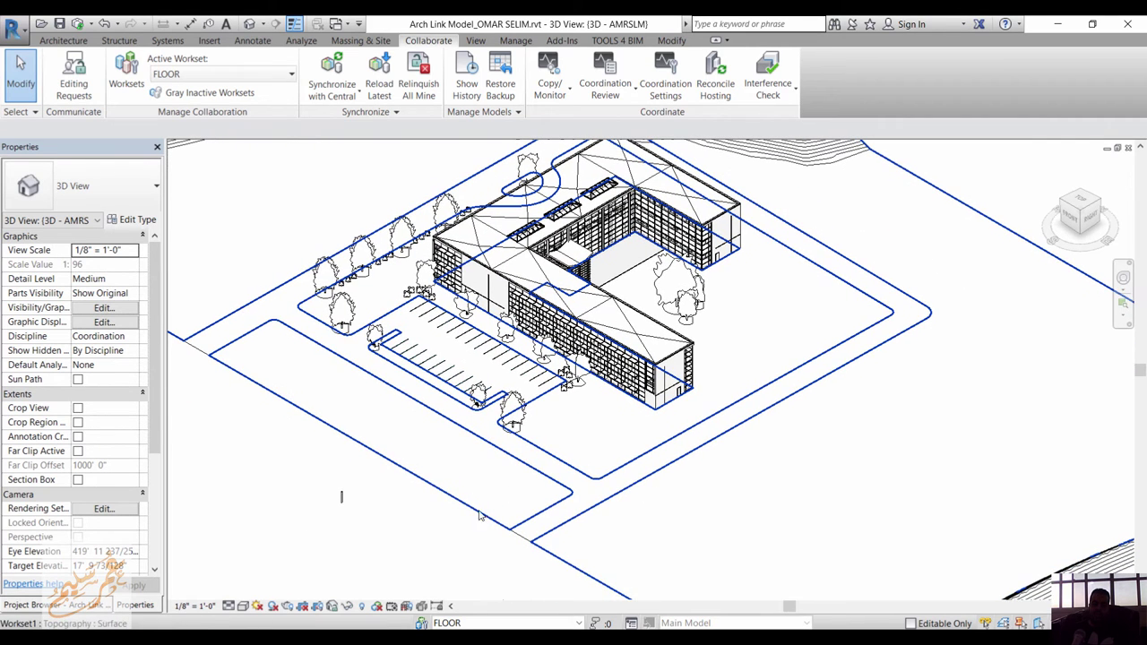
click(376, 608)
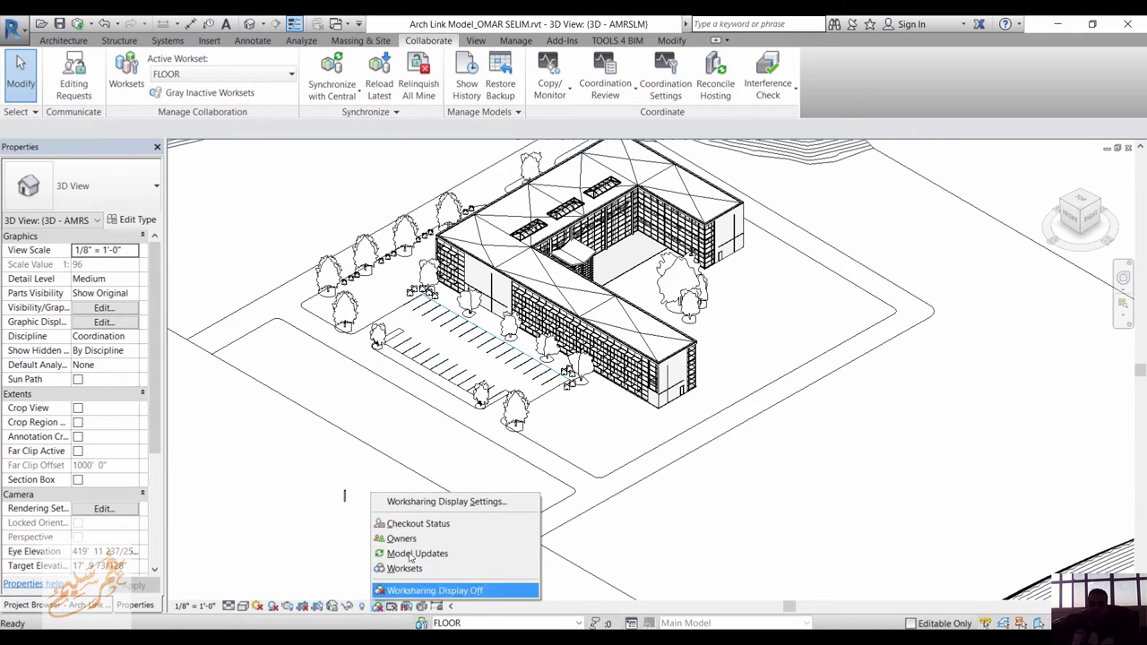
click(462, 526)
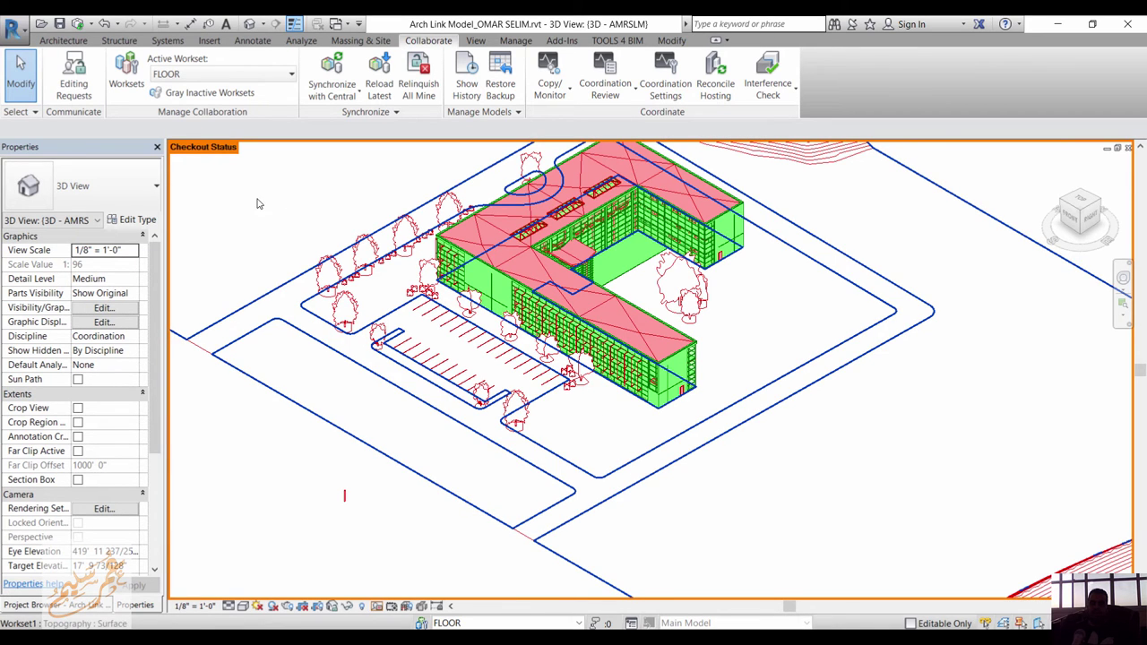
click(379, 608)
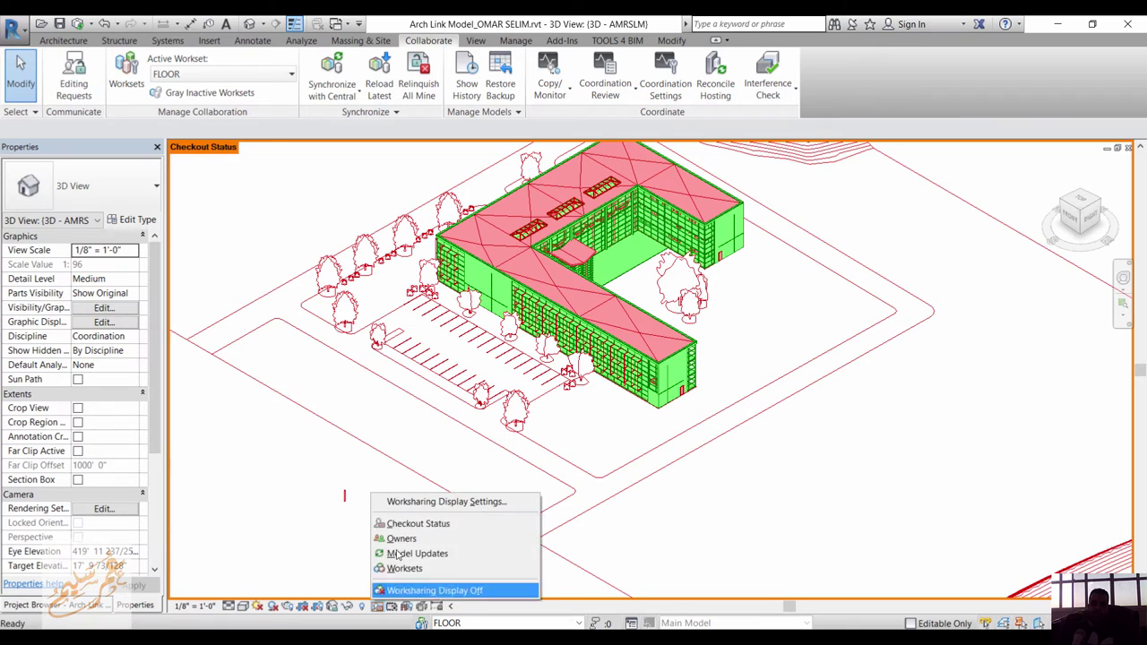
click(423, 503)
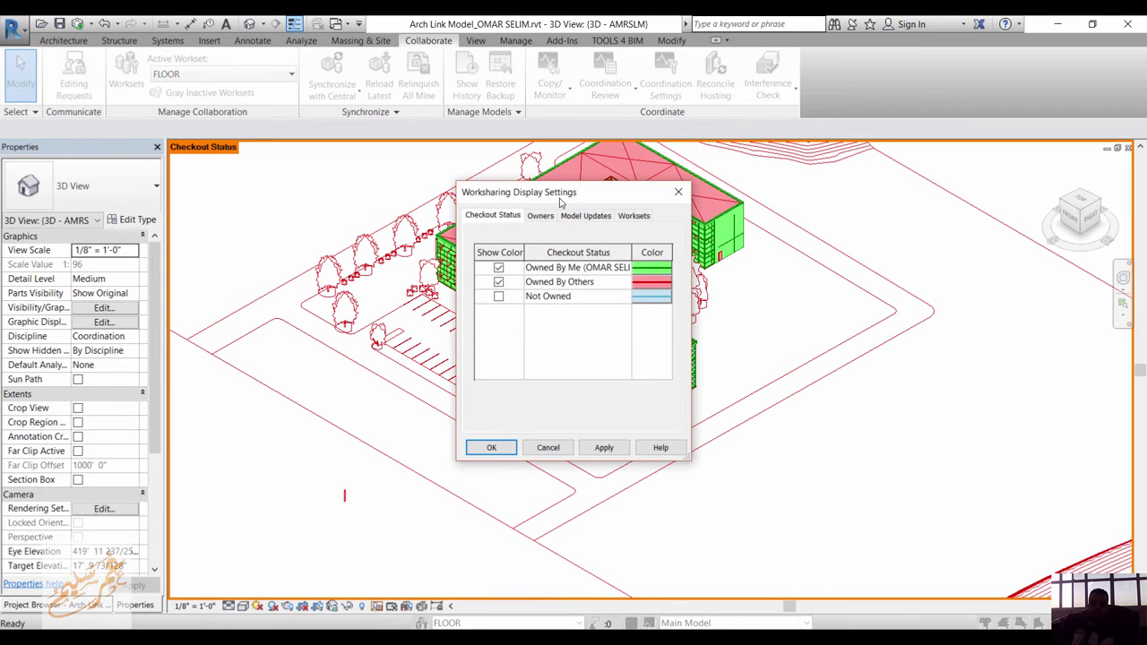
drag(561, 203, 264, 204)
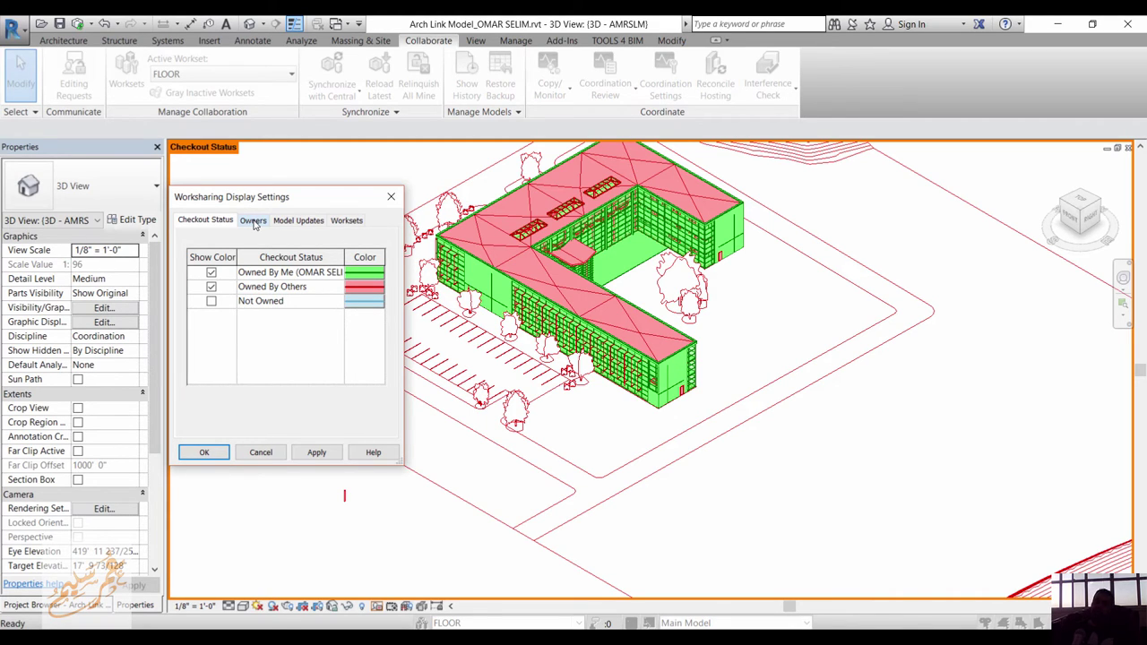
click(255, 224)
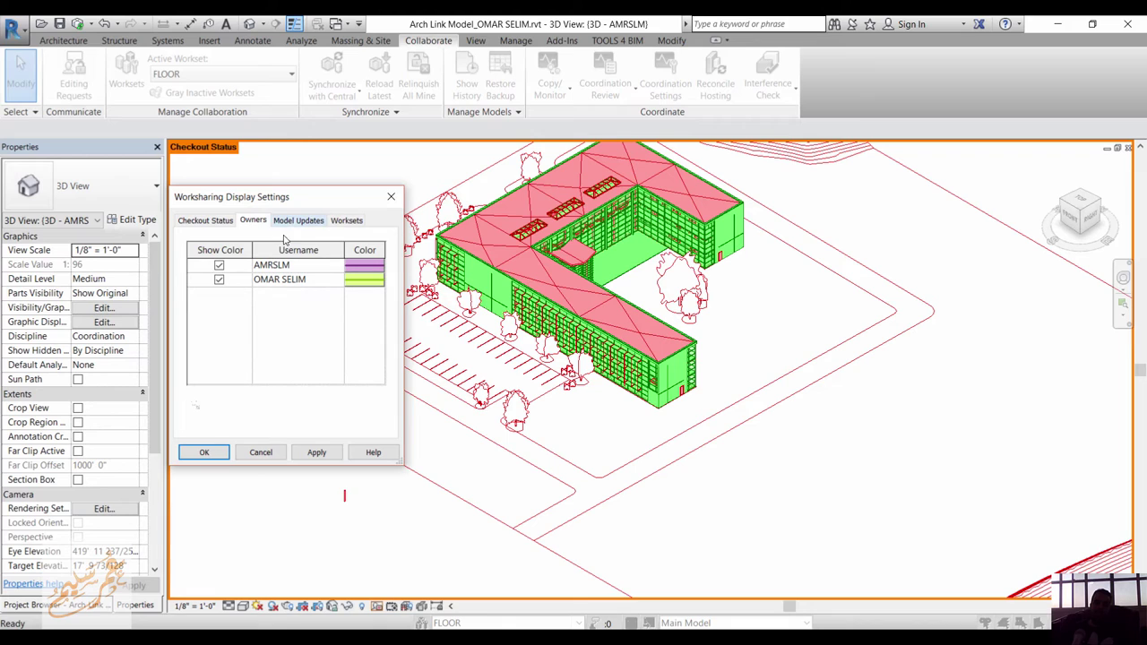
click(208, 221)
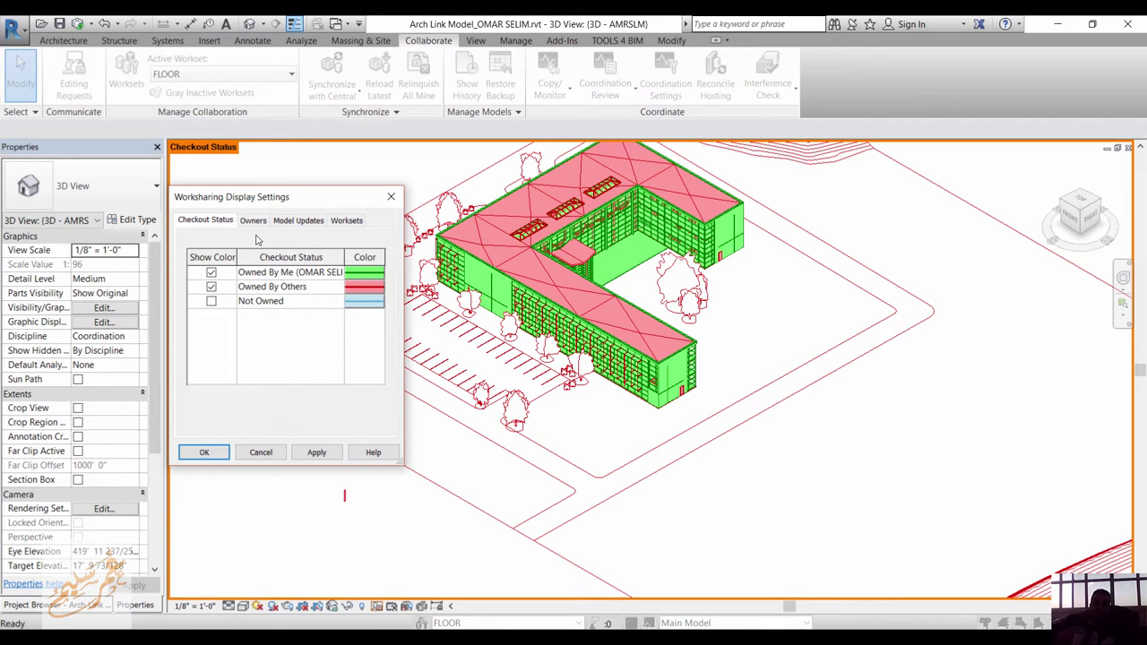
click(254, 221)
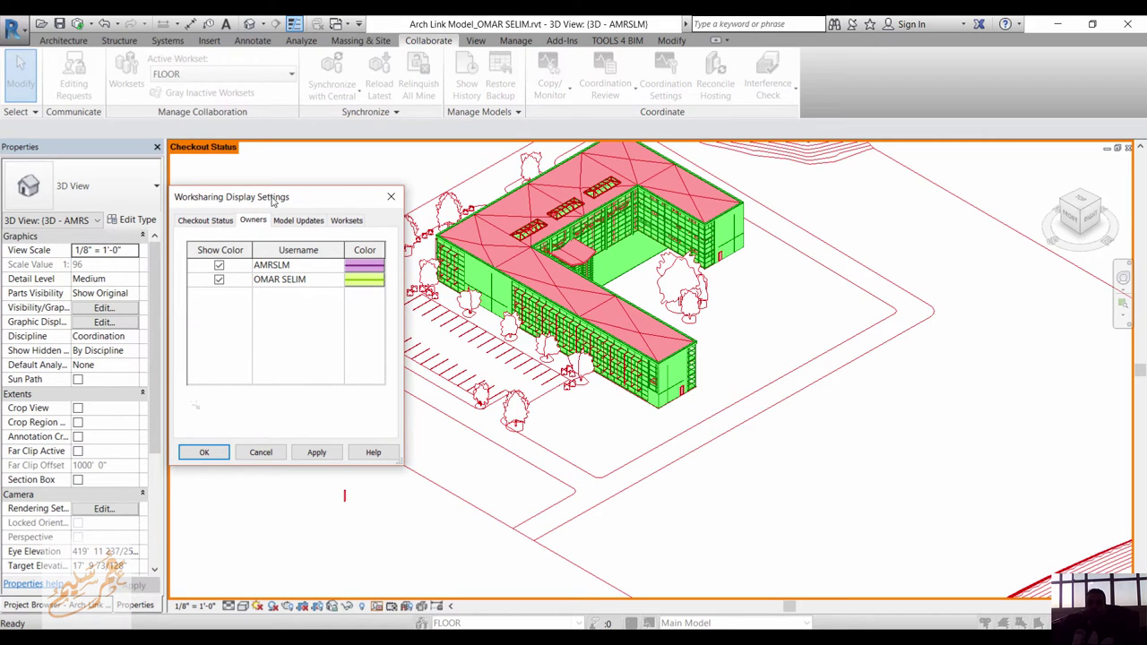
click(278, 225)
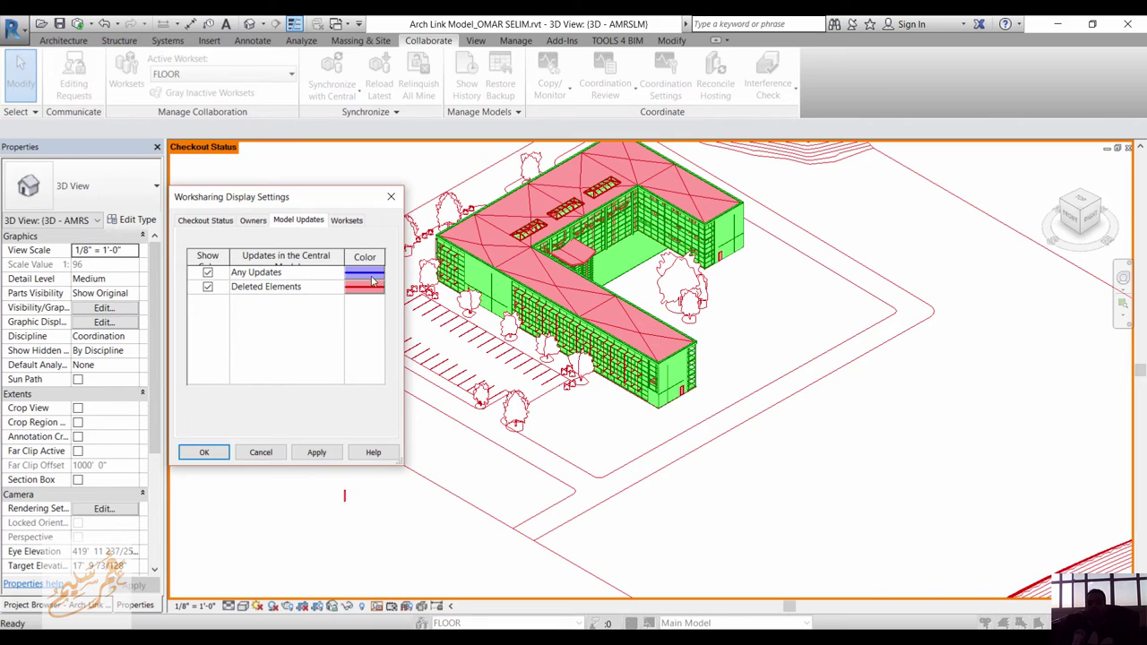
click(348, 221)
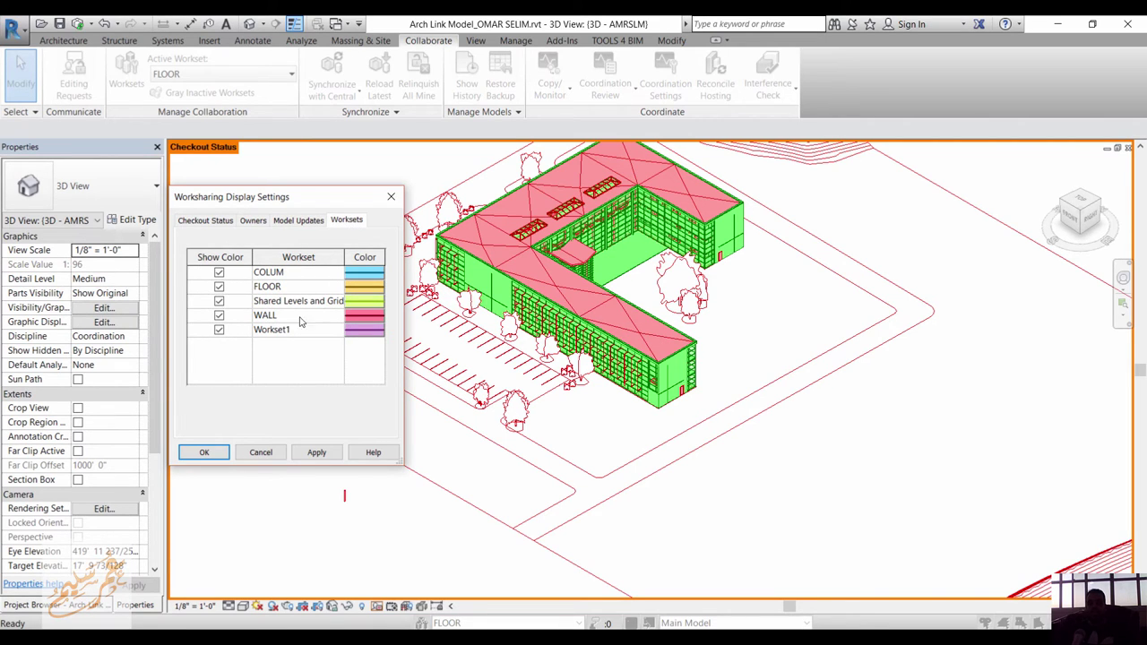
click(205, 453)
click(392, 607)
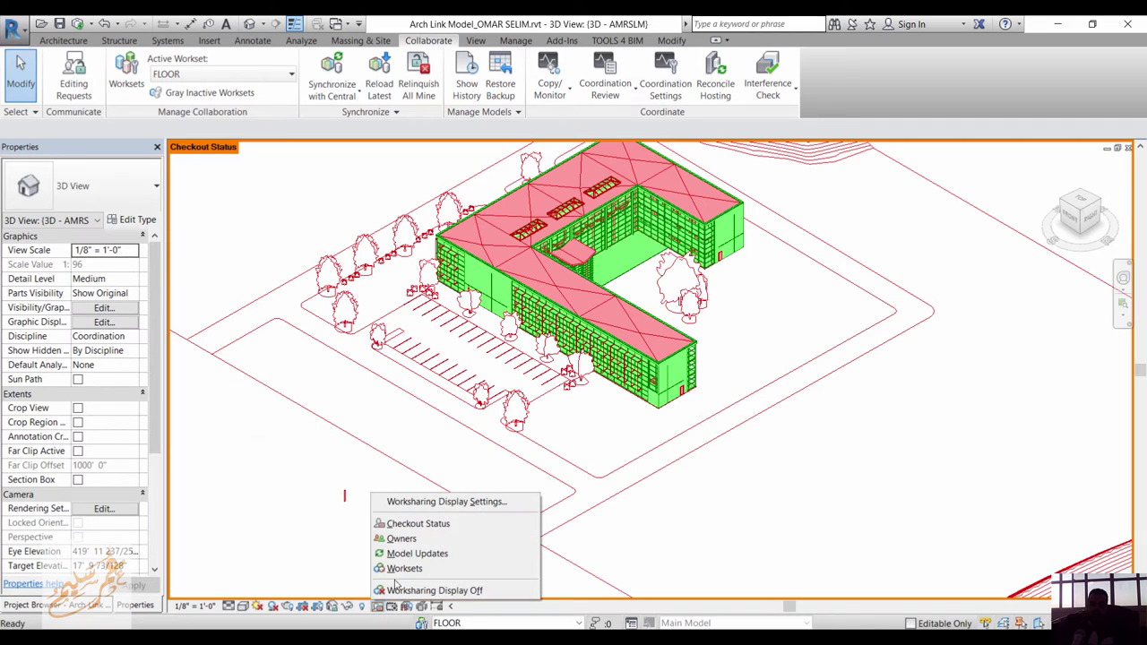
- Preview Owners, Model Updates and Worksets colouring, then turn Worksharing Display off
click(455, 538)
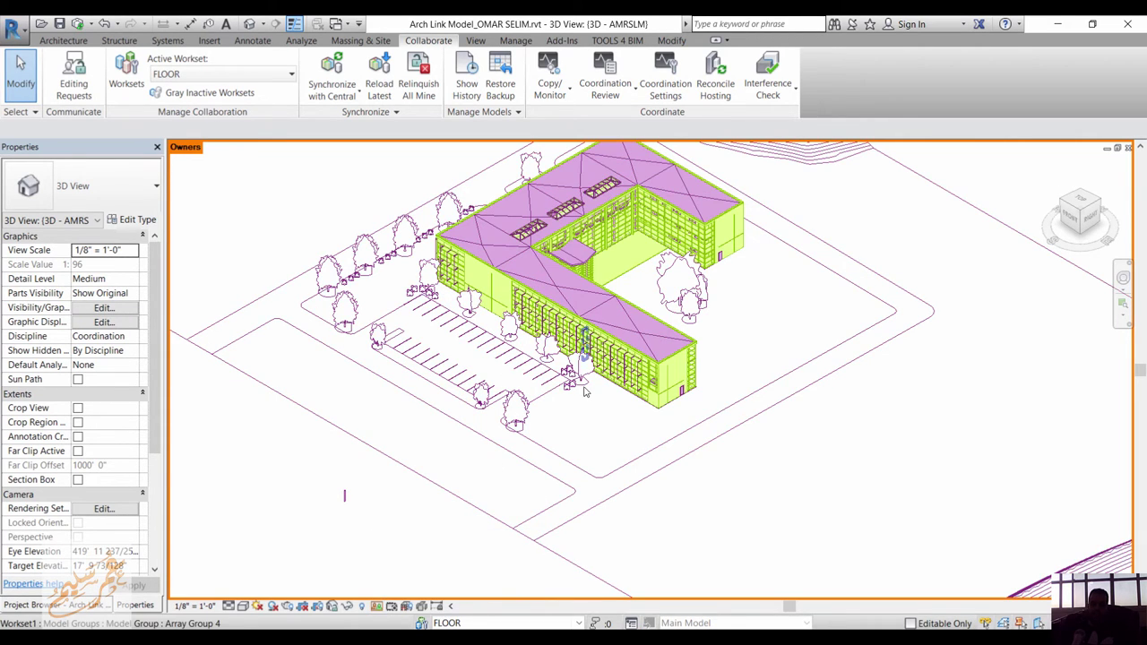
click(376, 607)
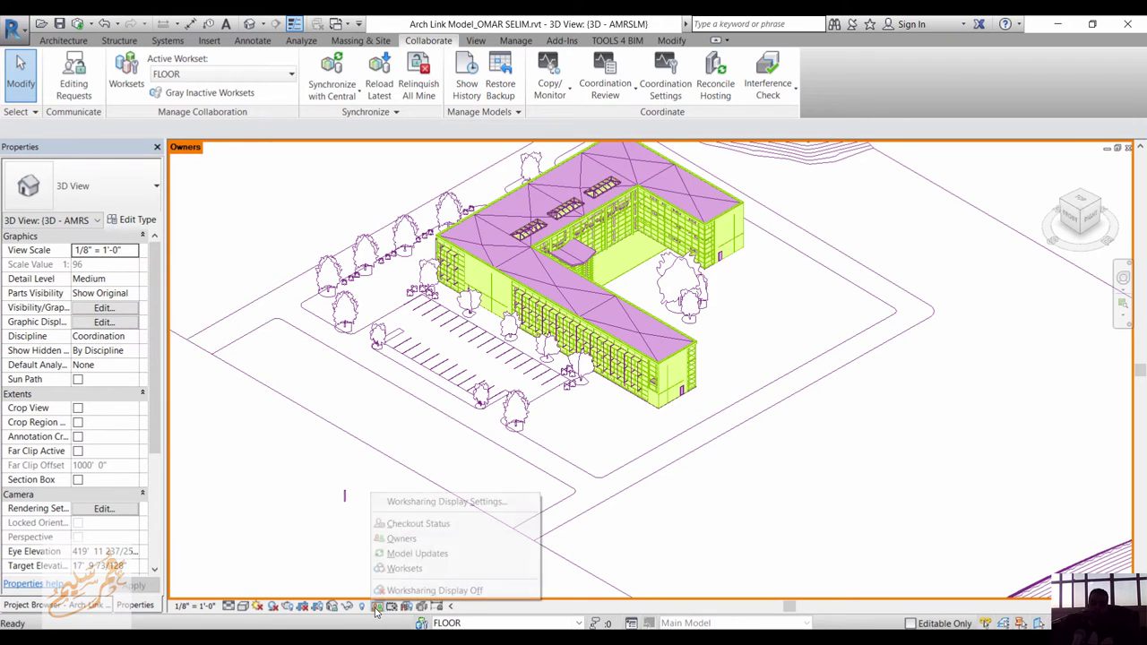
click(418, 553)
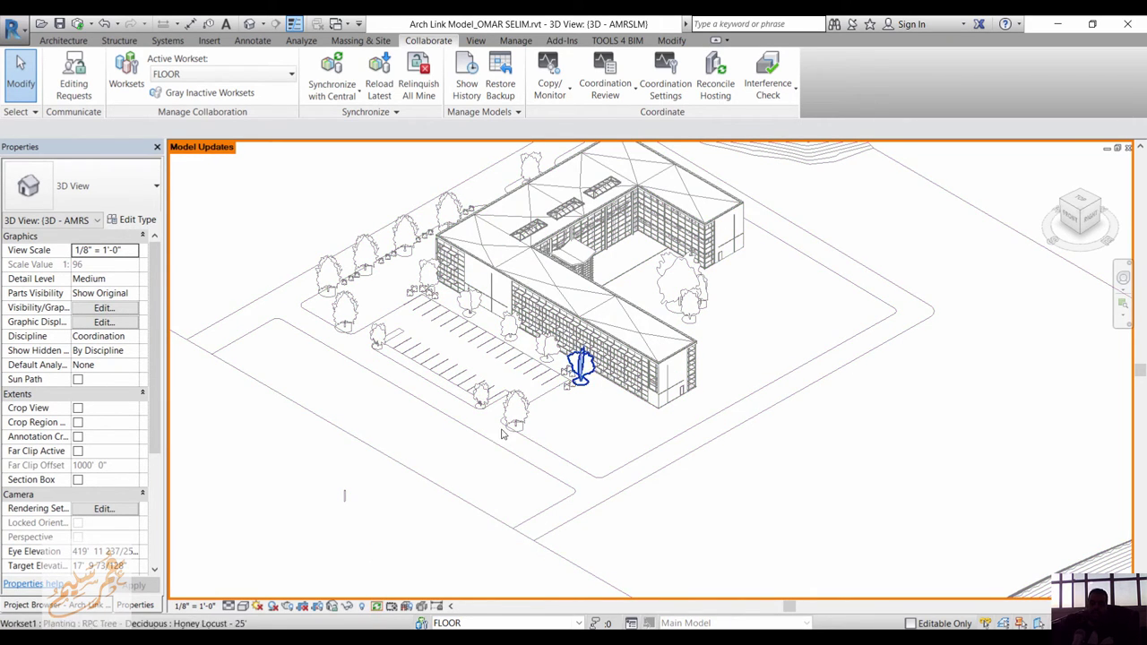
click(380, 606)
click(414, 570)
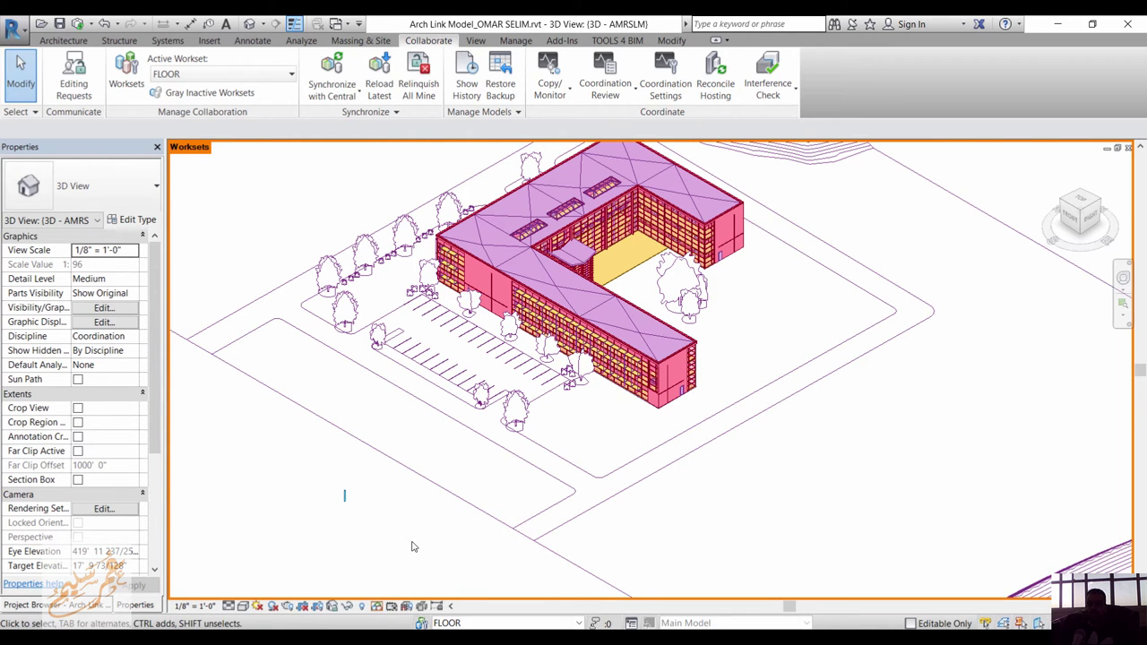
click(376, 607)
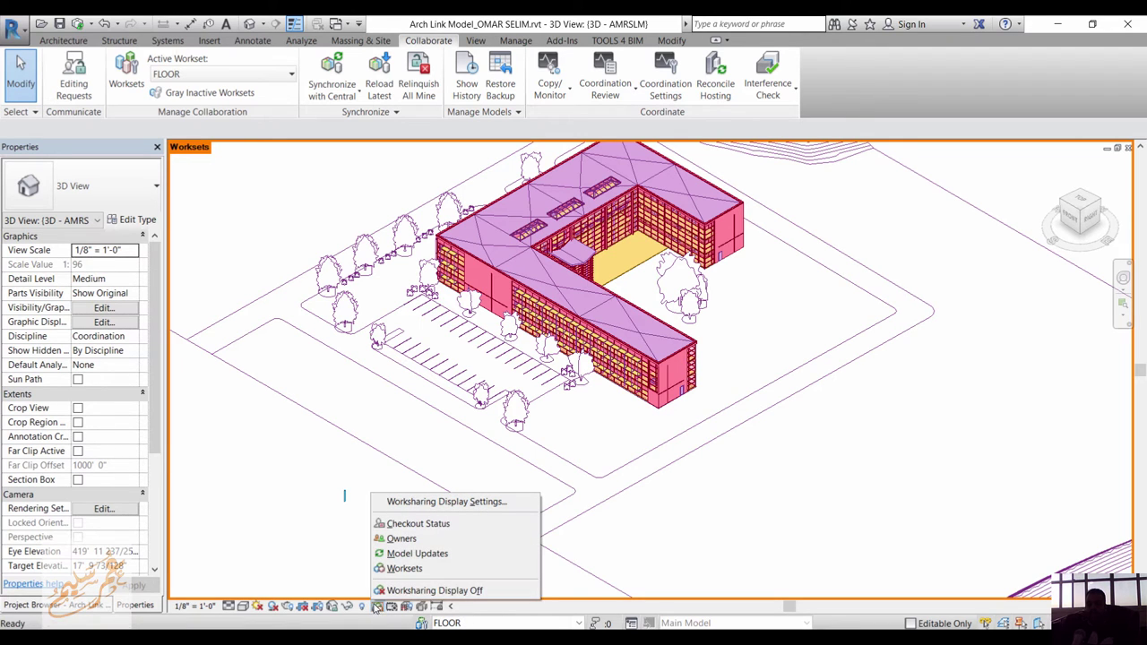
click(391, 589)
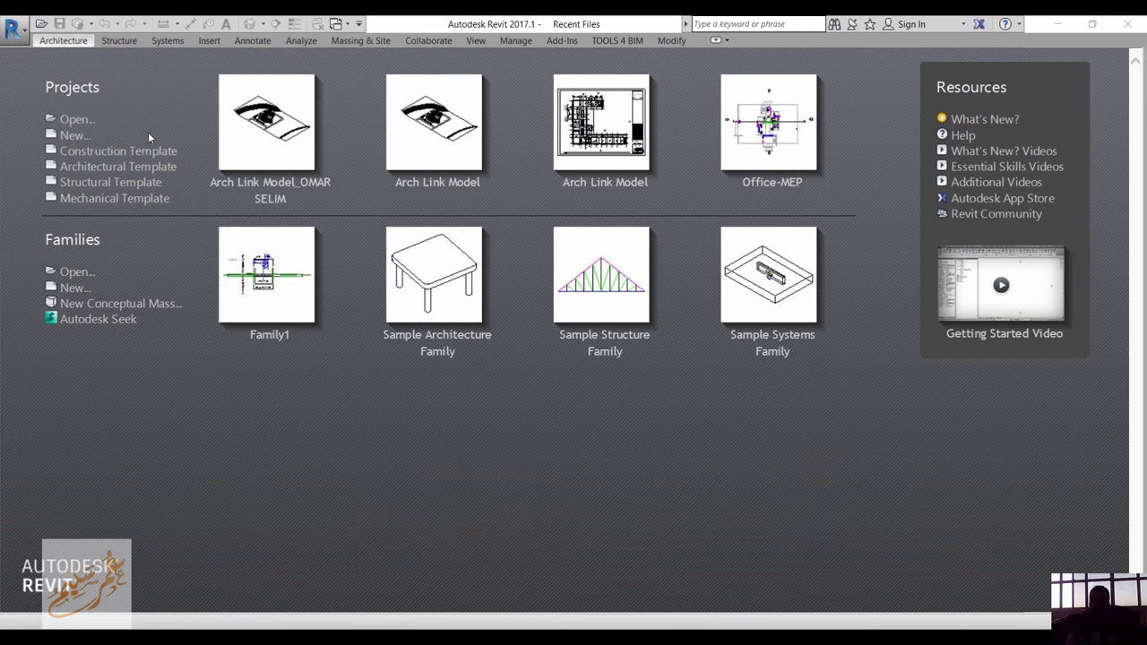
- Create a new project based on the Mechanical Template
click(73, 136)
click(601, 301)
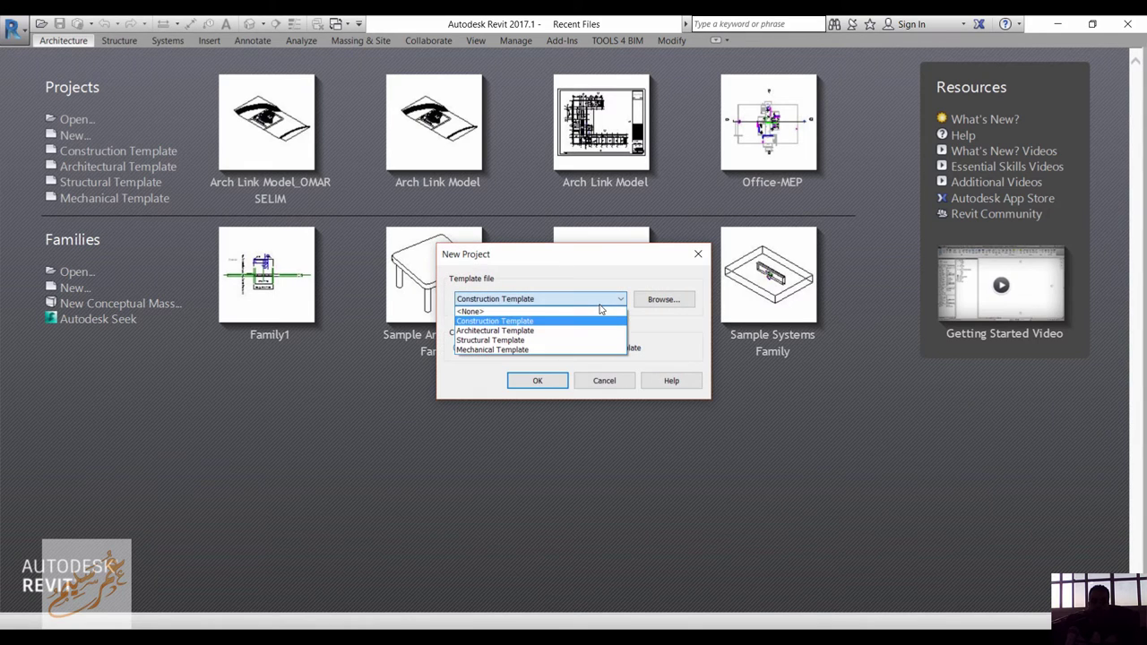
click(549, 350)
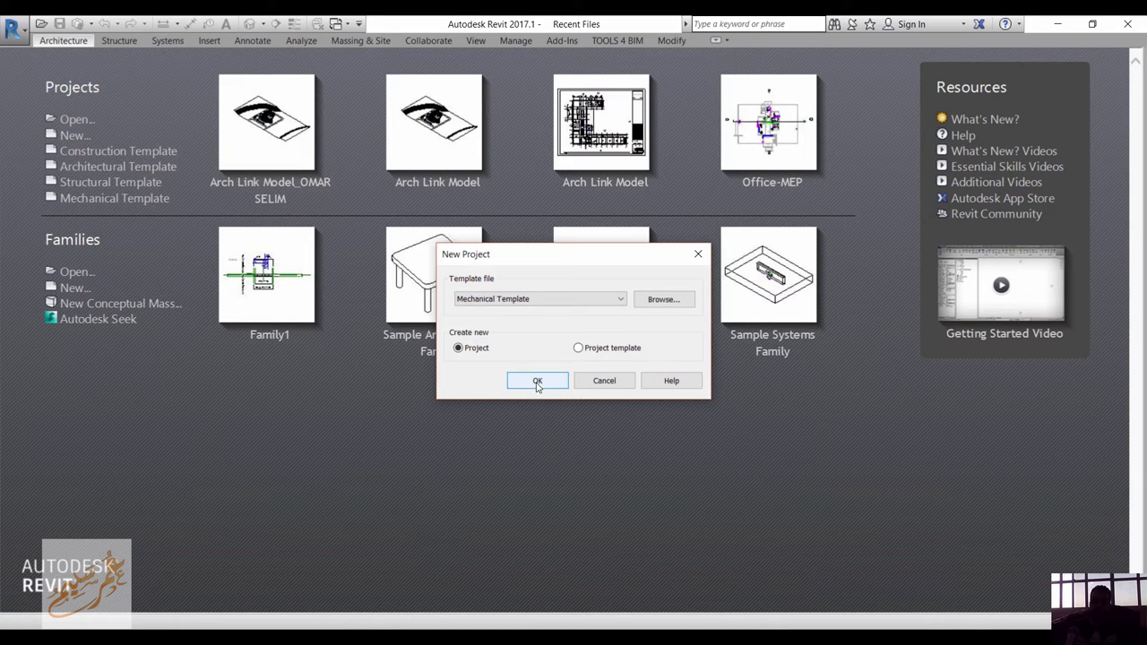
click(537, 382)
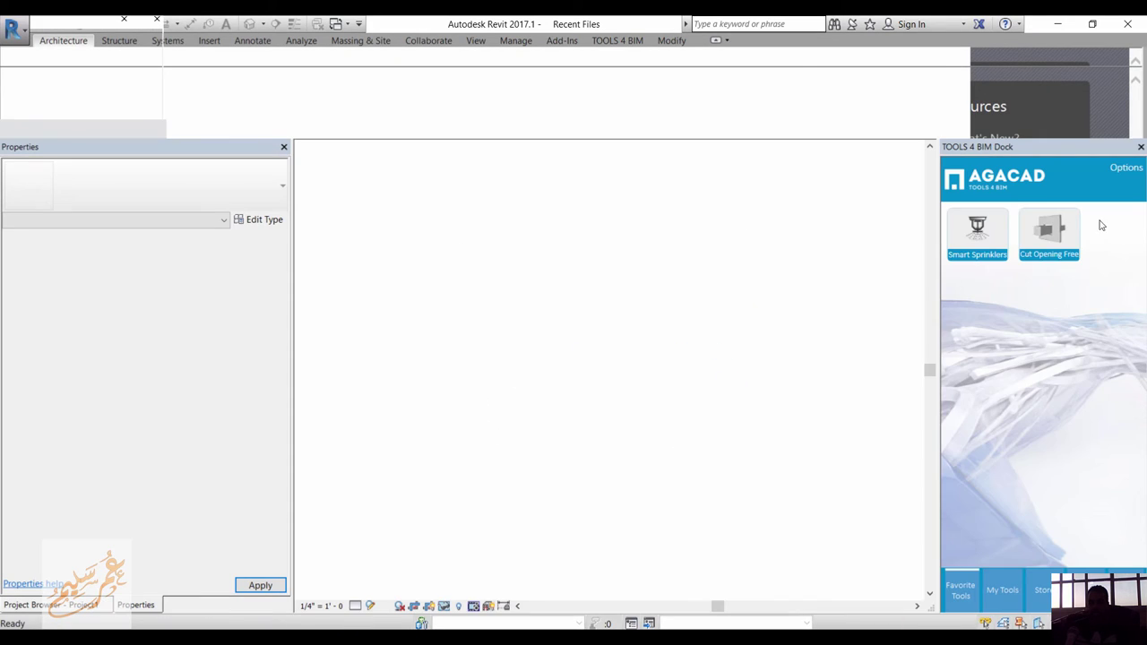
- Close the TOOLS 4 BIM panel and start Link Revit with the RL shortcut
click(1141, 147)
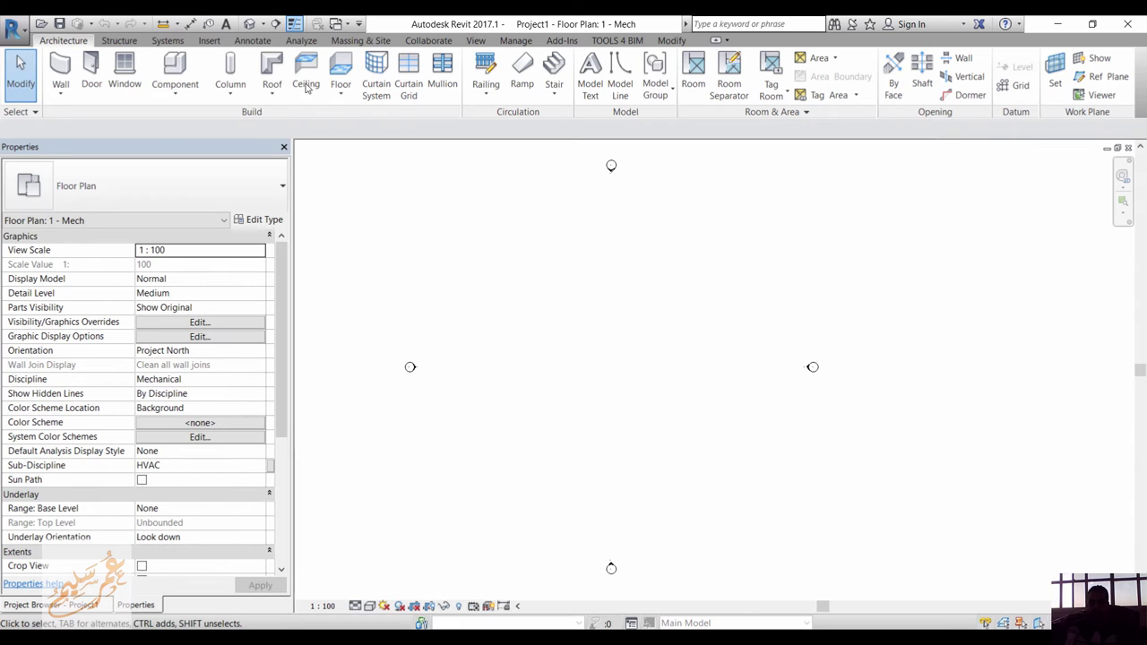
click(210, 41)
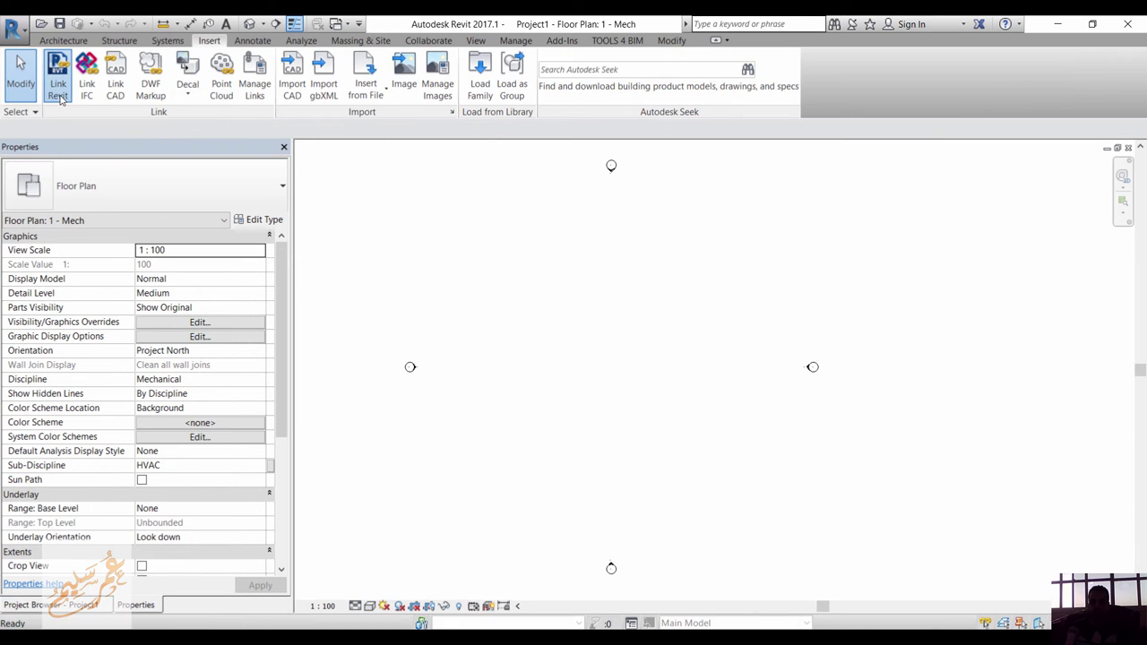
key(r)
key(l)
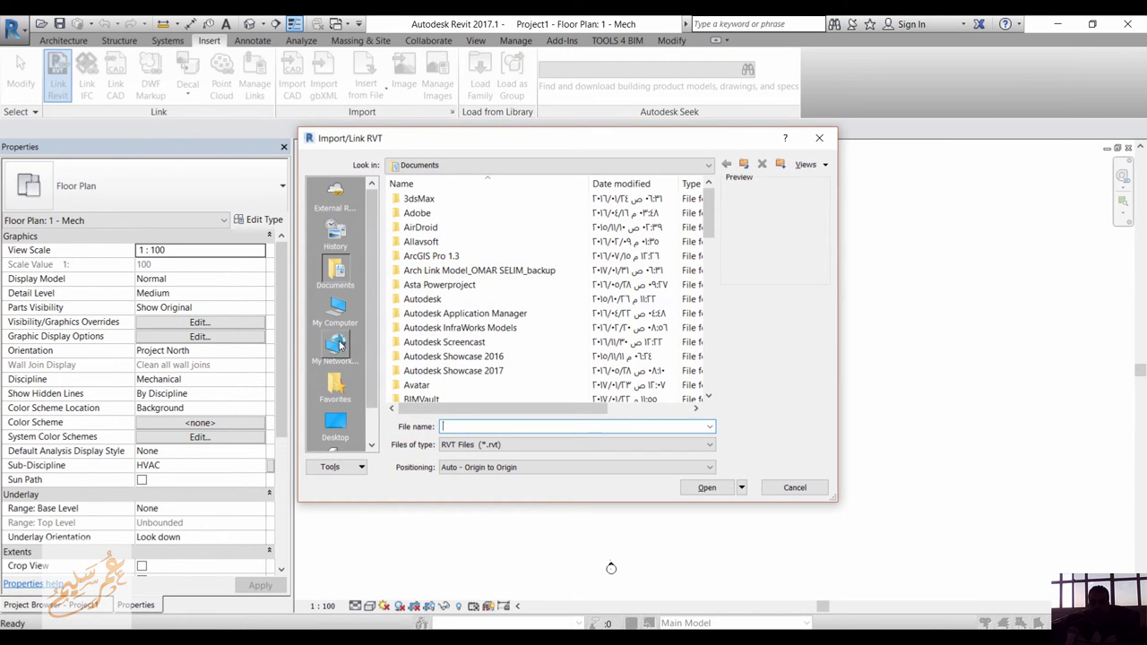
- Link Arch Link Model.rvt from Desktop > BIM, positioned Auto - Origin to Origin
click(335, 427)
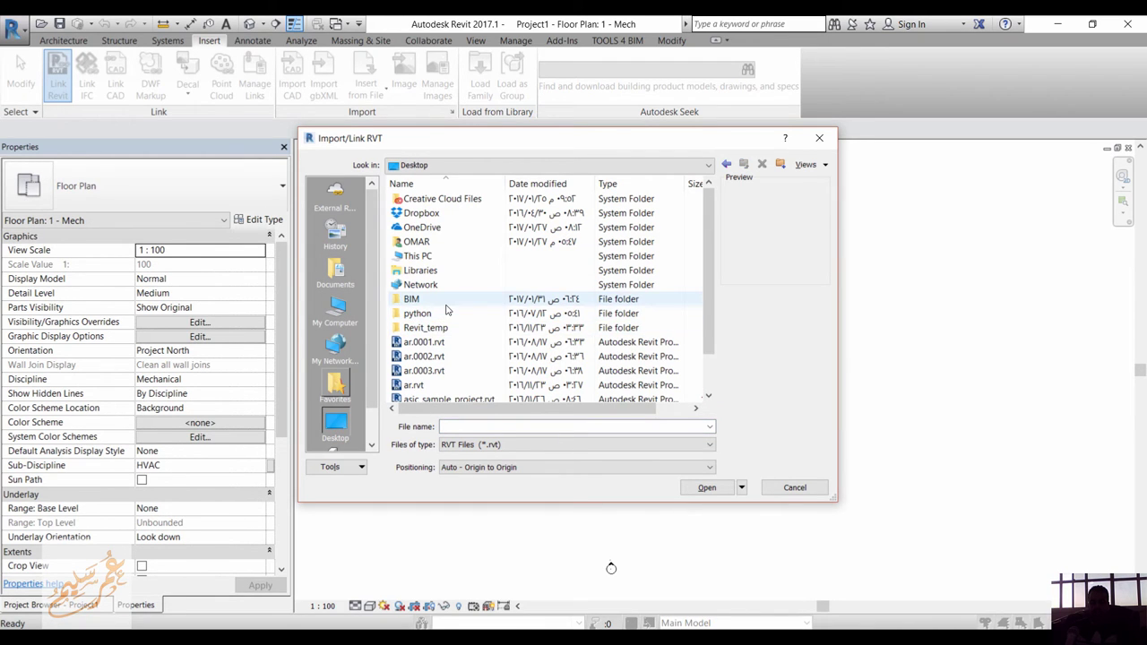
double_click(444, 301)
click(433, 233)
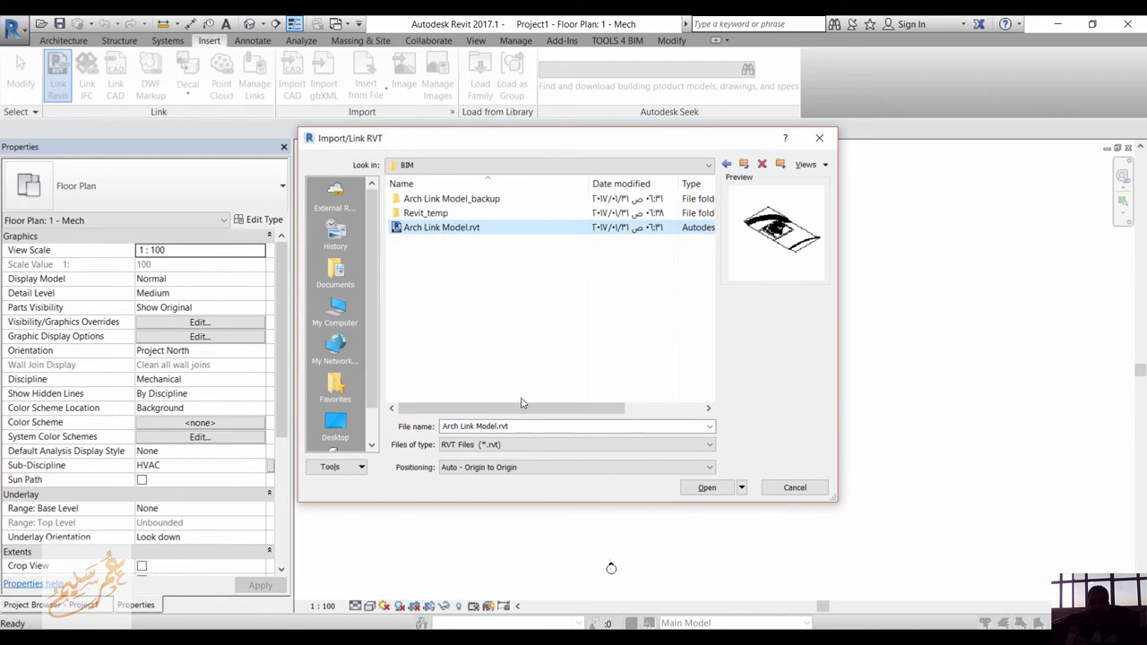
click(475, 446)
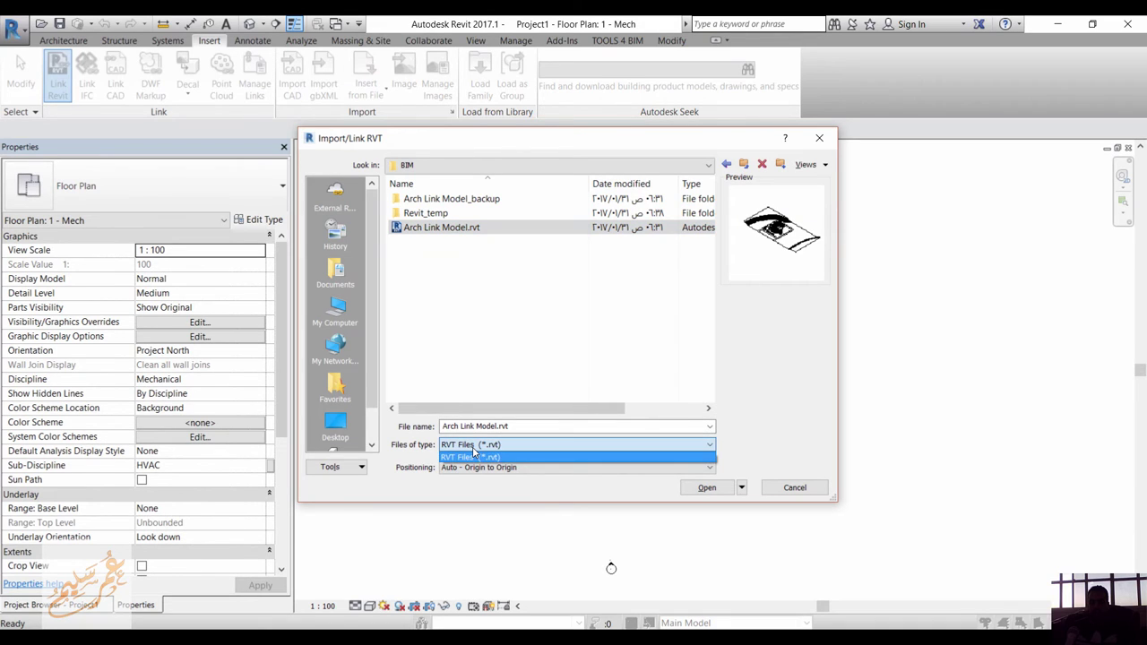
click(474, 453)
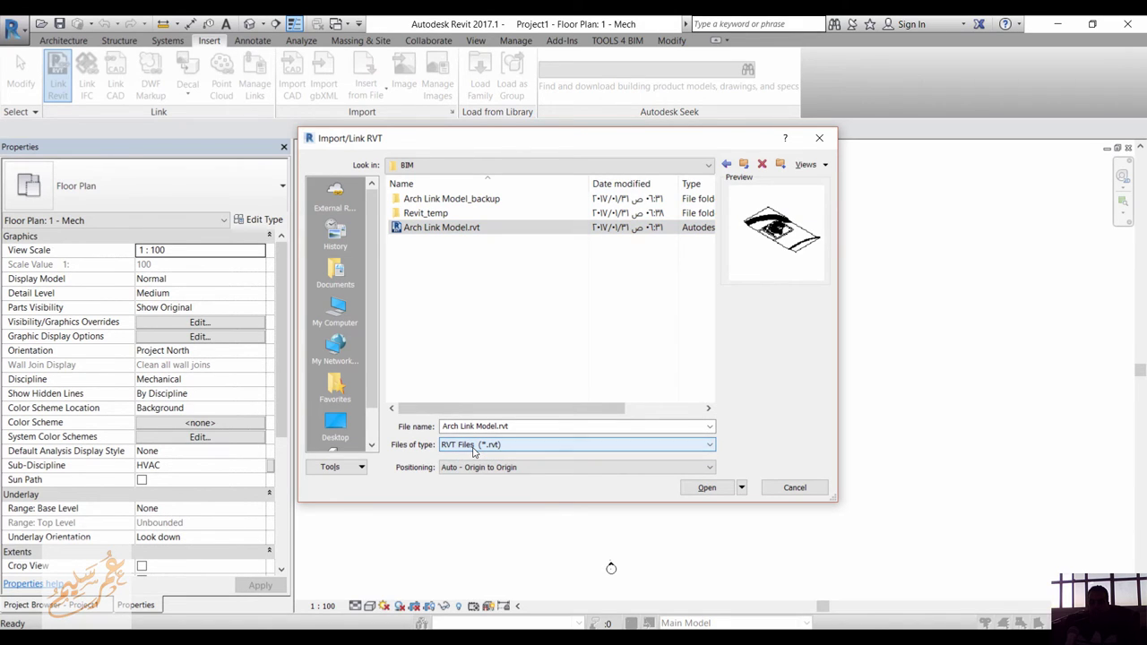
click(540, 470)
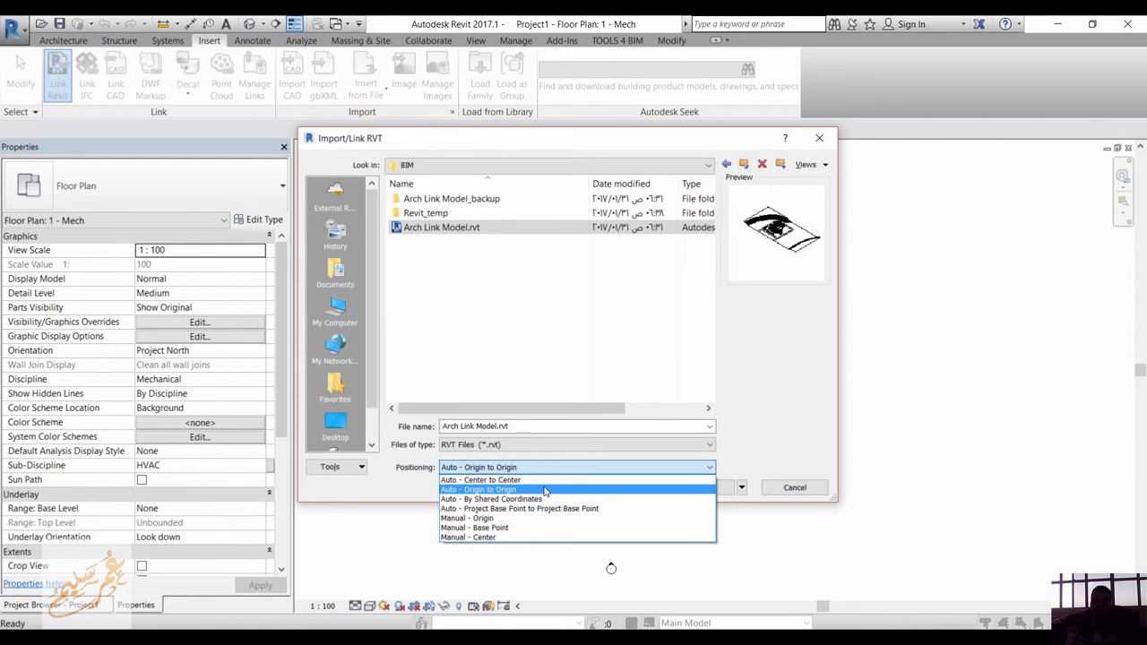
key(Up)
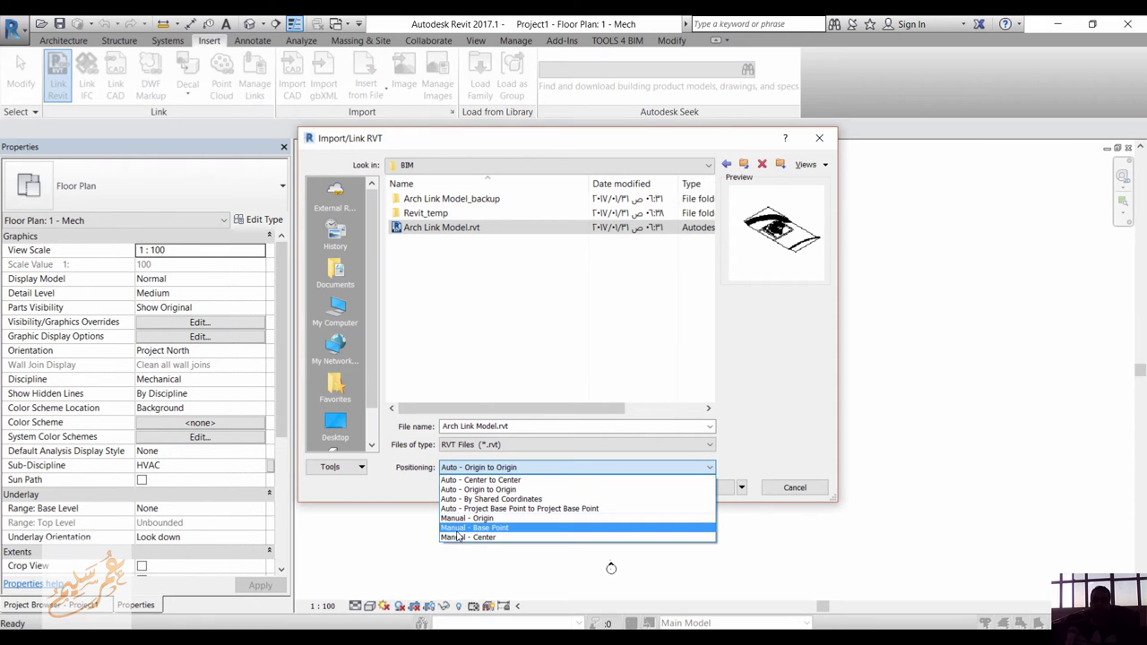
click(517, 490)
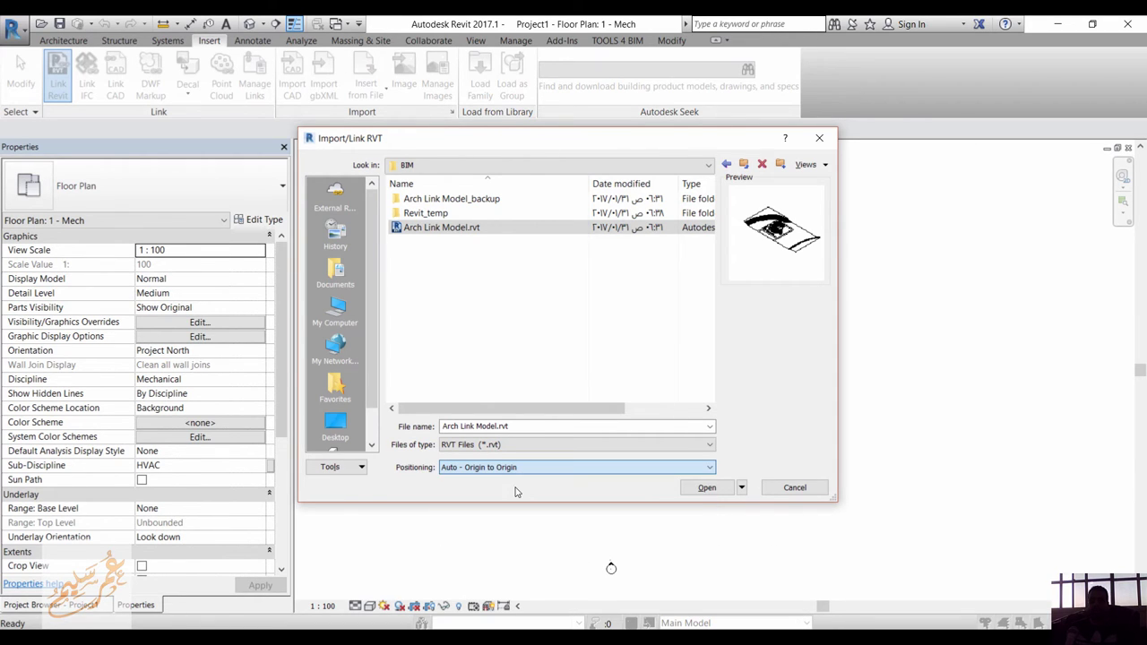
click(688, 495)
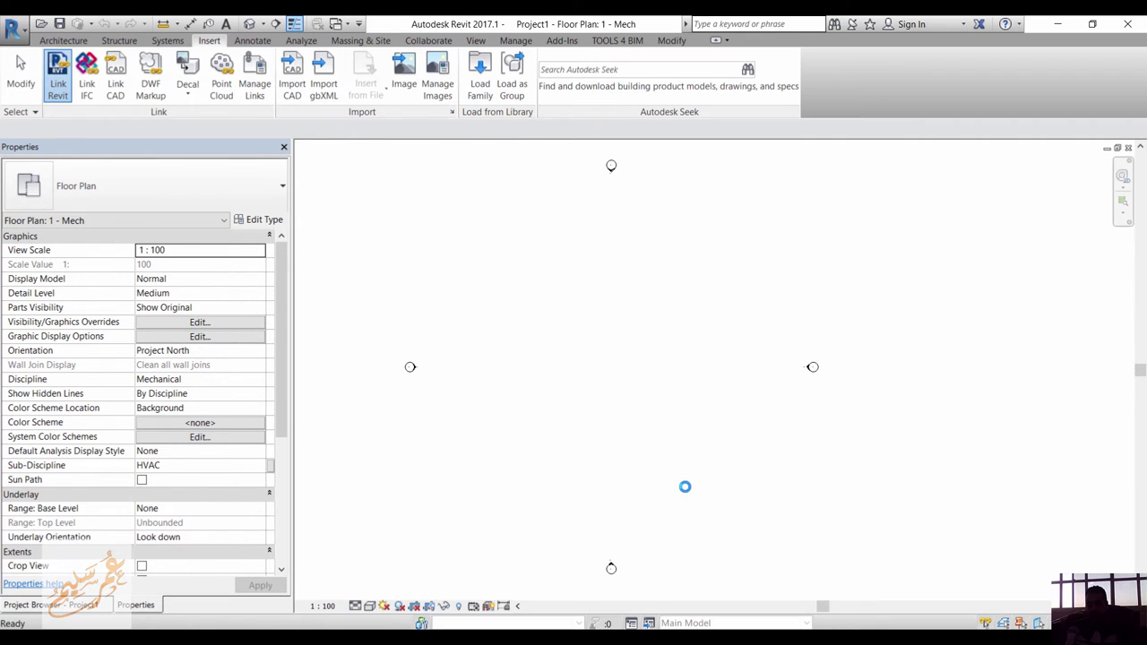
- Look over the linked building in plan, then open the North - Plumbing elevation
scroll(588, 457, down, 2)
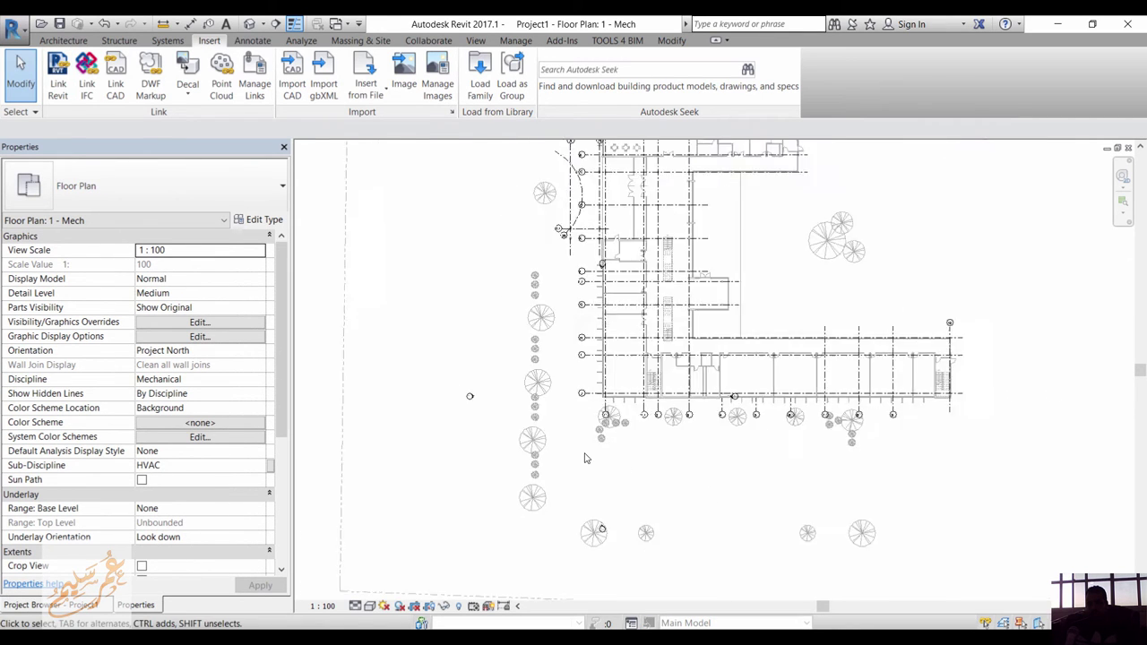
scroll(708, 437, up, 1)
middle_drag(681, 392, 594, 469)
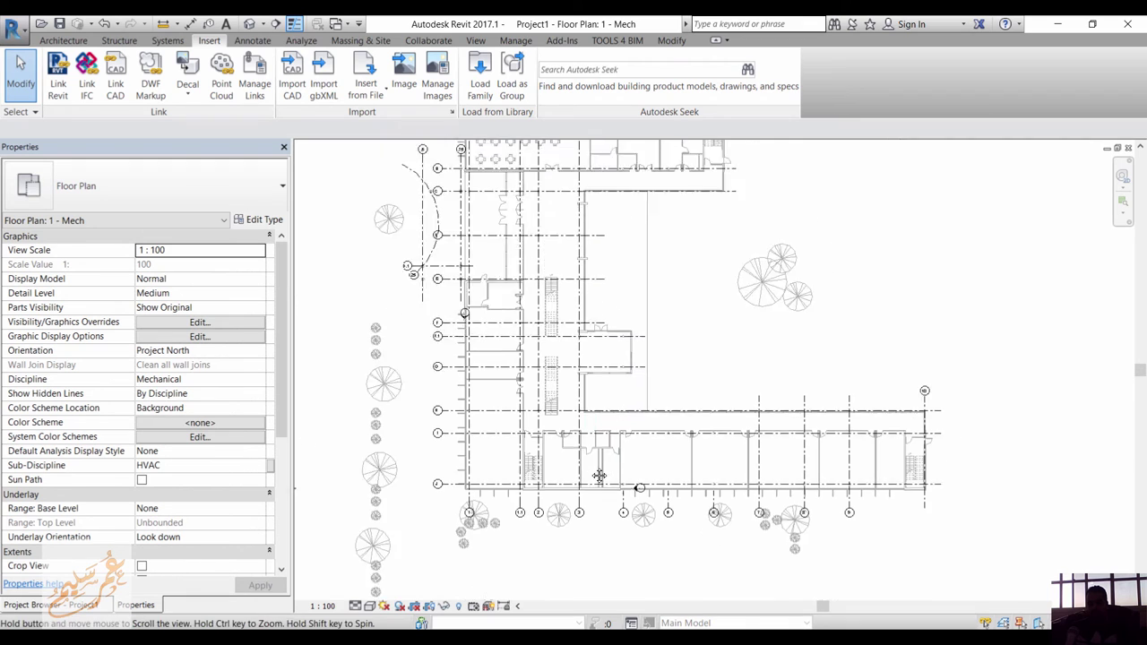
middle_drag(583, 233, 559, 281)
scroll(806, 359, down, 2)
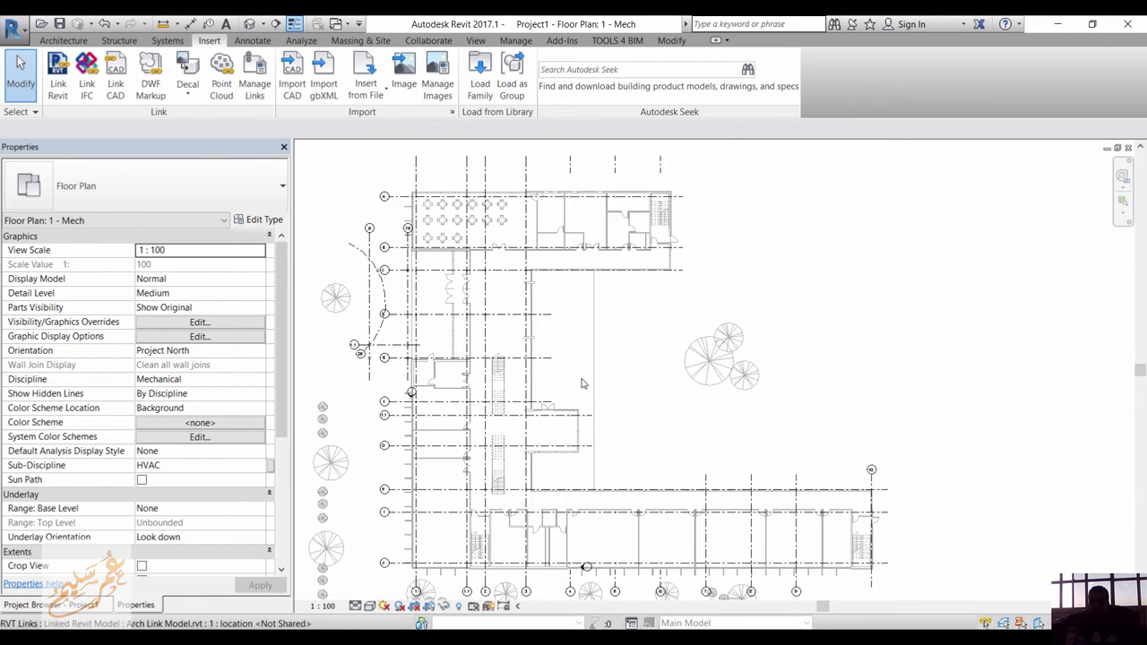
scroll(761, 437, up, 2)
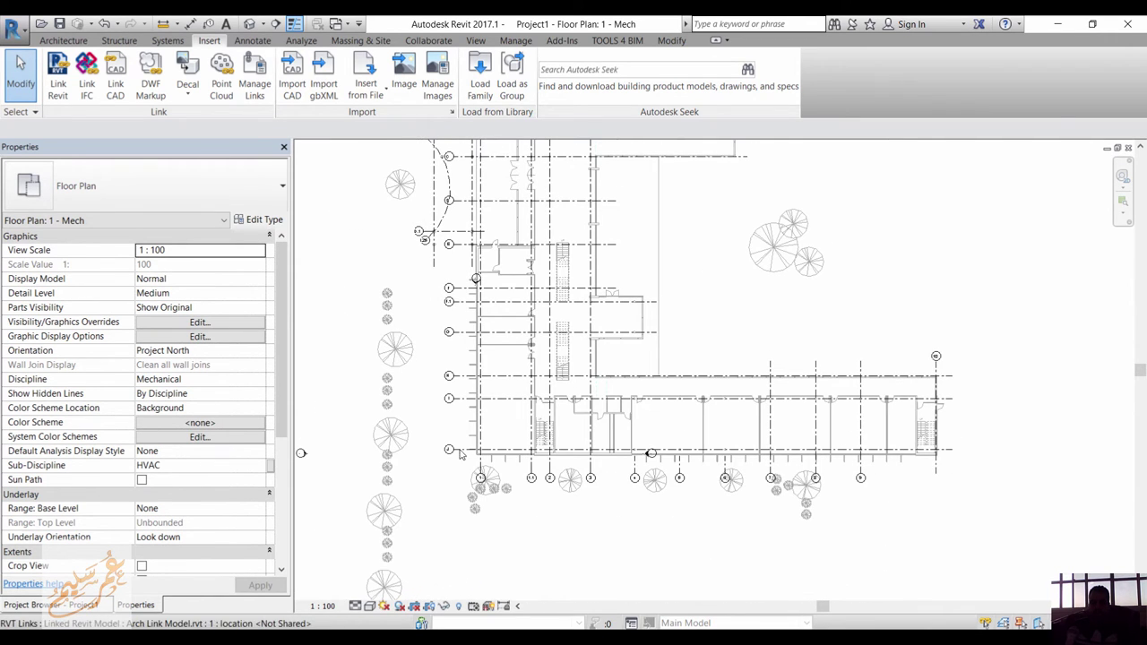
scroll(577, 417, down, 2)
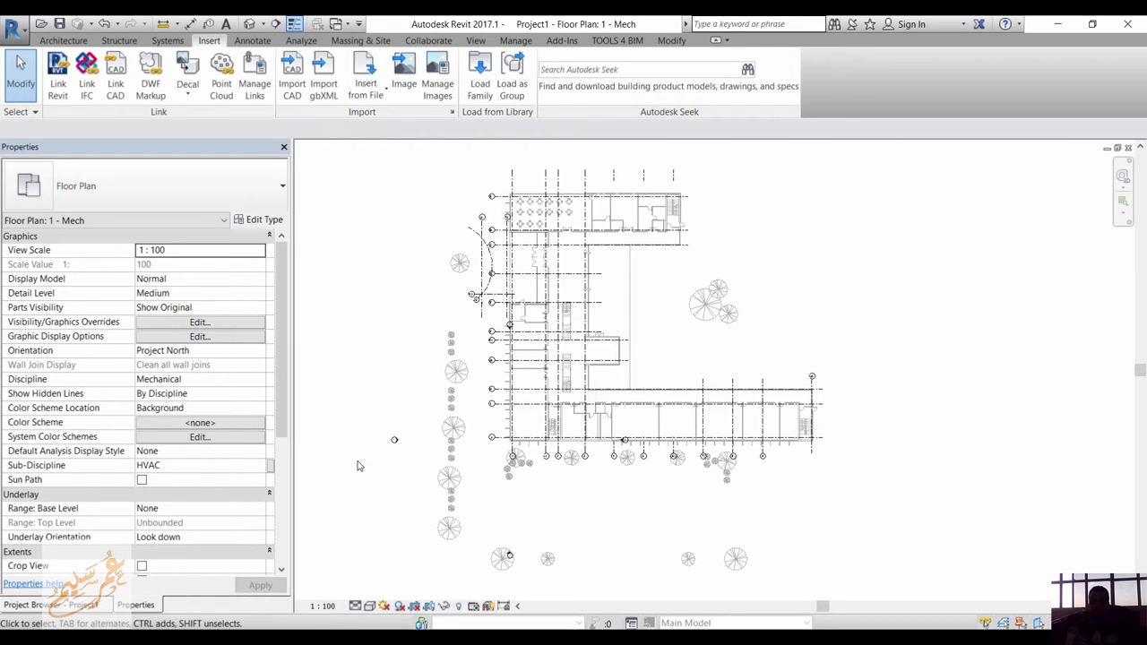
click(63, 607)
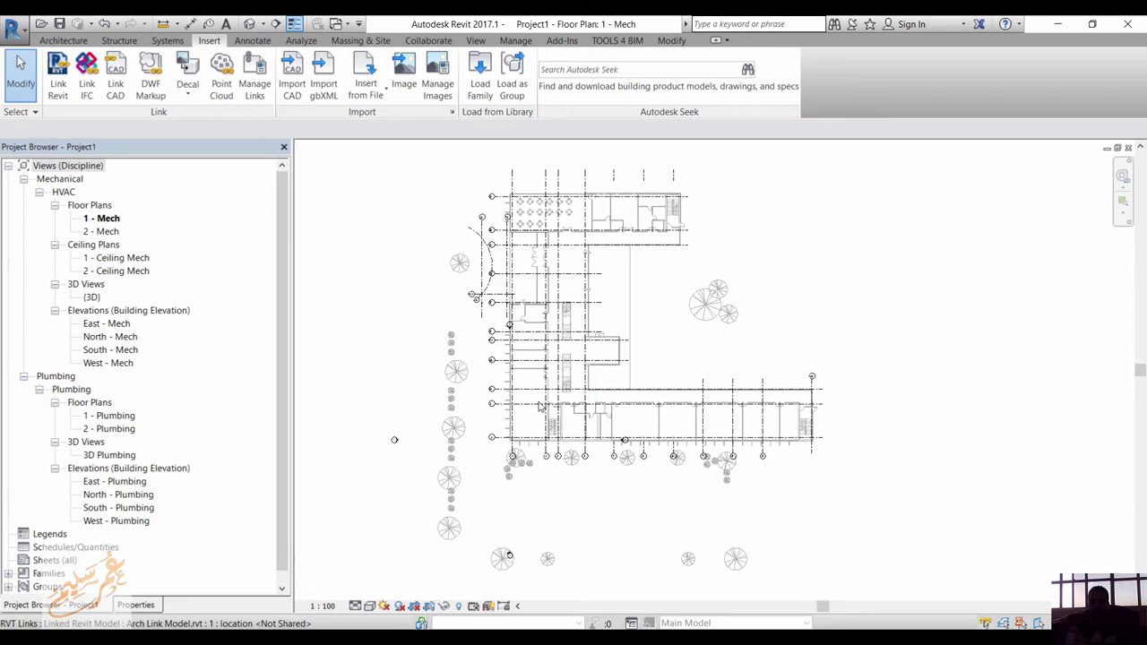
double_click(125, 493)
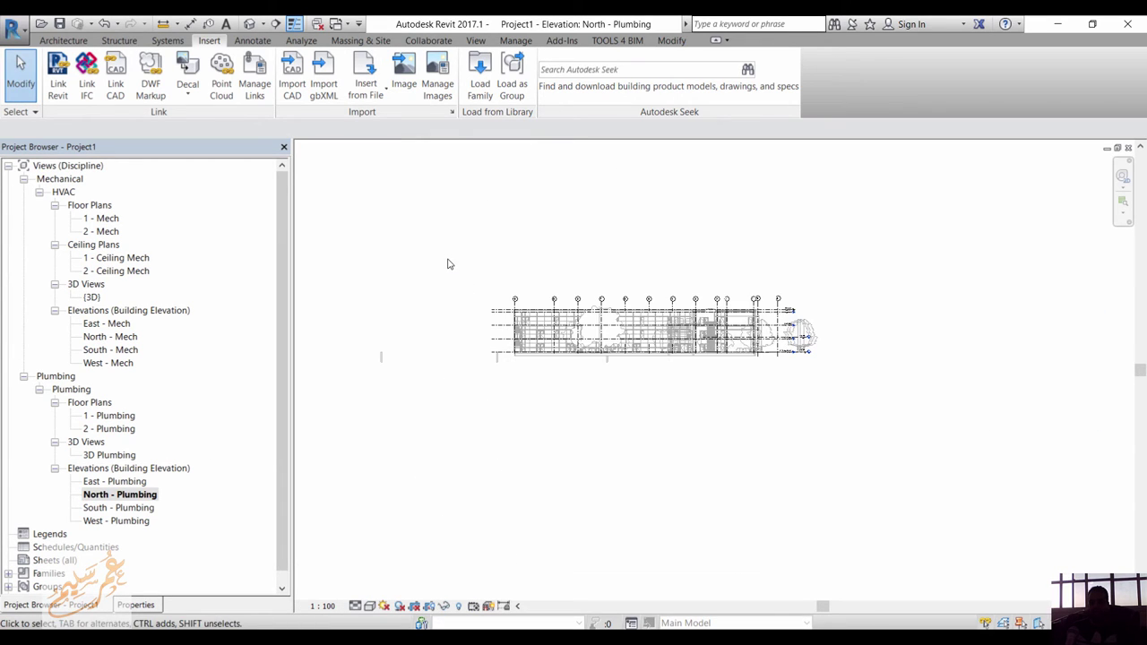
- Select the project's Level 1 and Level 2 and drag them down to -12256 and -8256
drag(447, 250, 924, 415)
scroll(885, 385, up, 2)
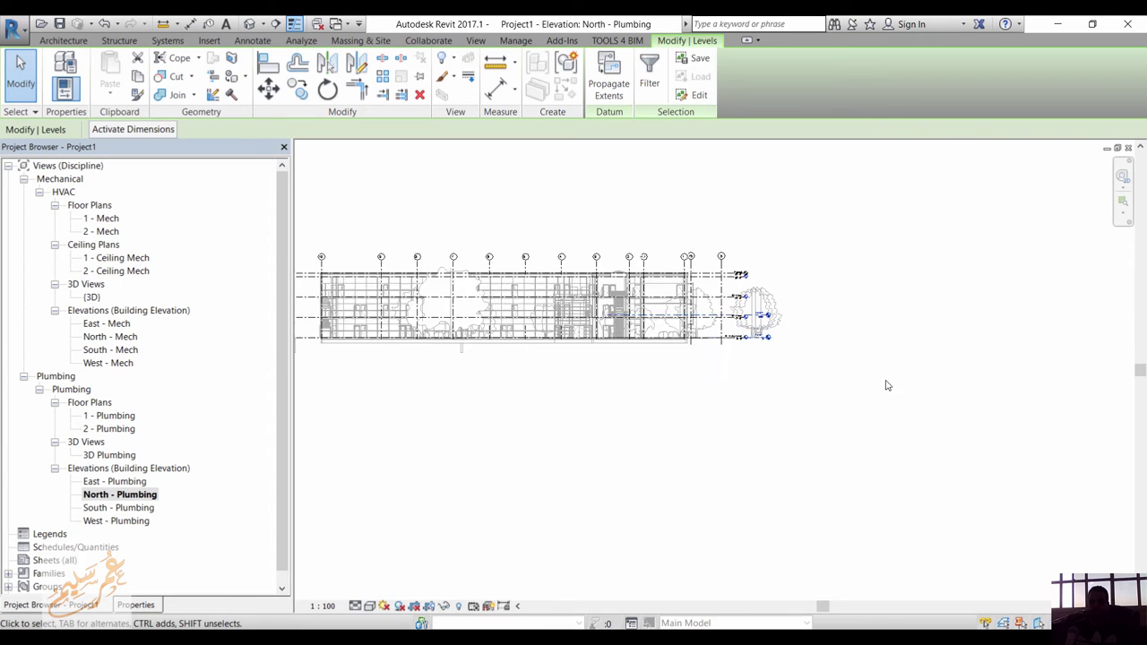
scroll(753, 345, up, 4)
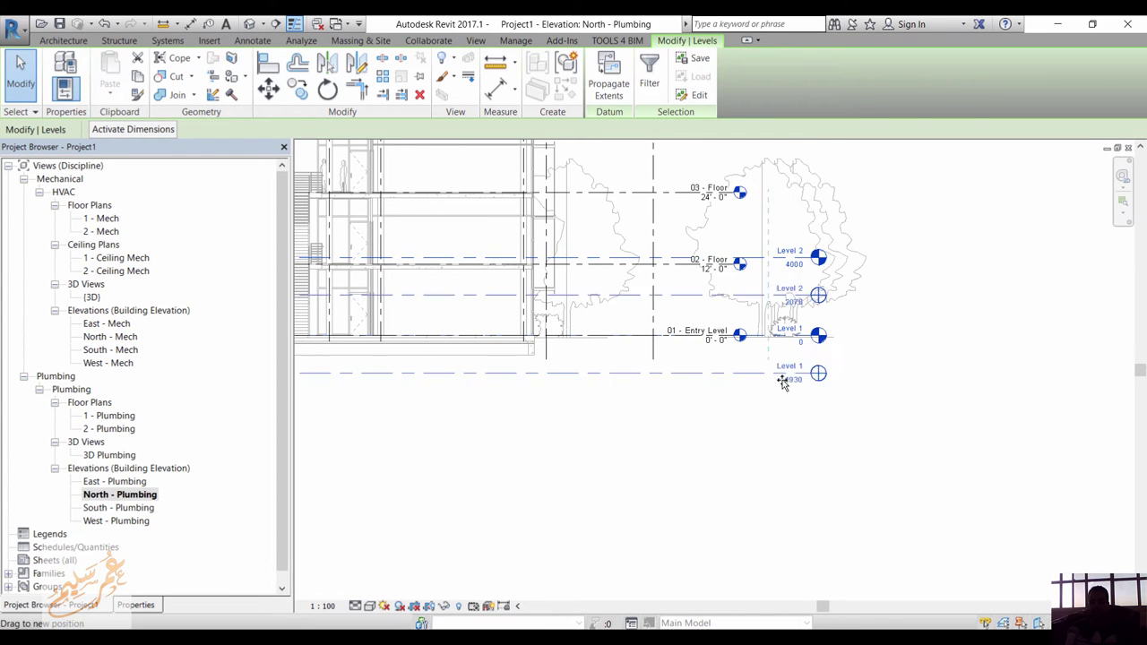
drag(782, 383, 793, 580)
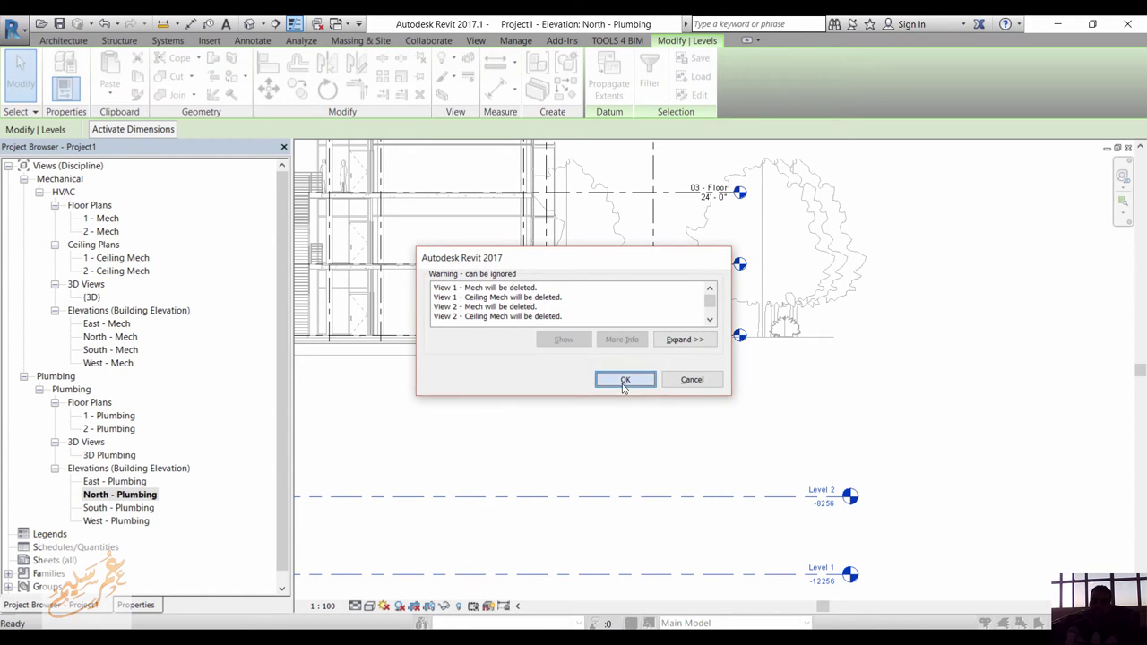
- Confirm deleting the project's levels and their plan views, then cancel two floor plan attempts
click(625, 380)
click(76, 40)
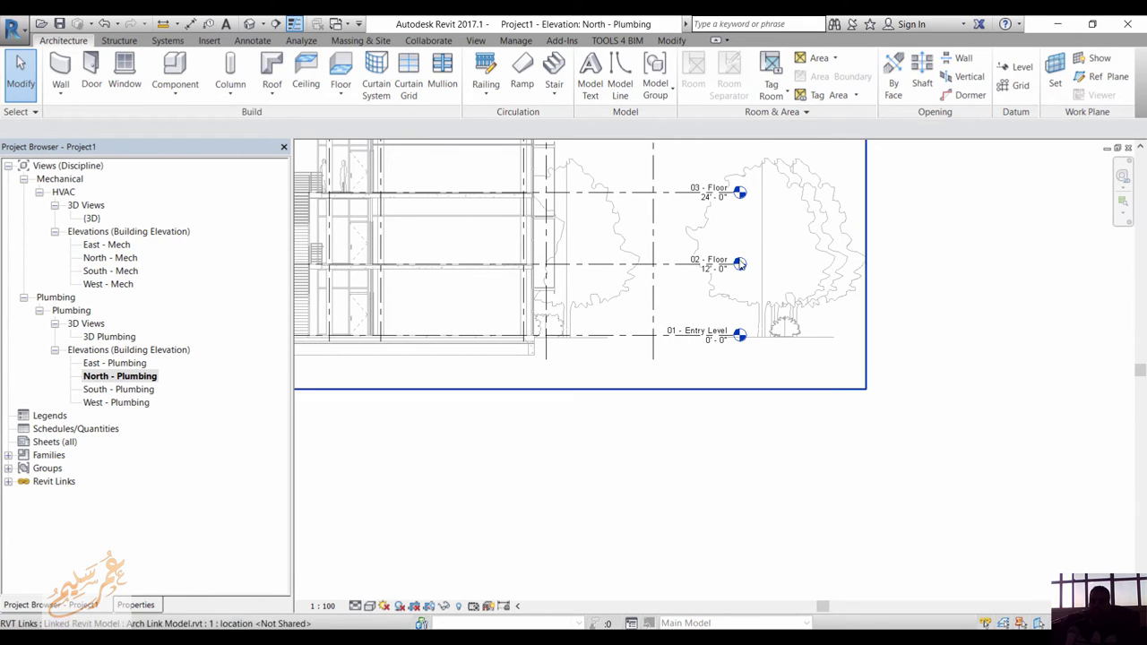
click(477, 41)
click(558, 59)
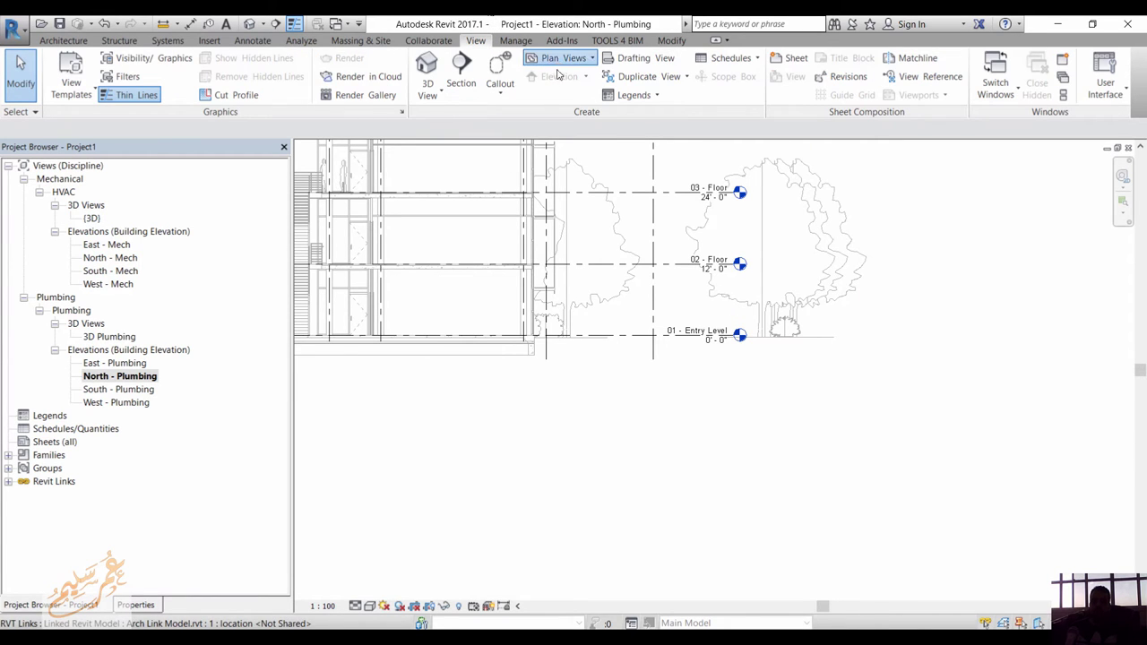
click(561, 81)
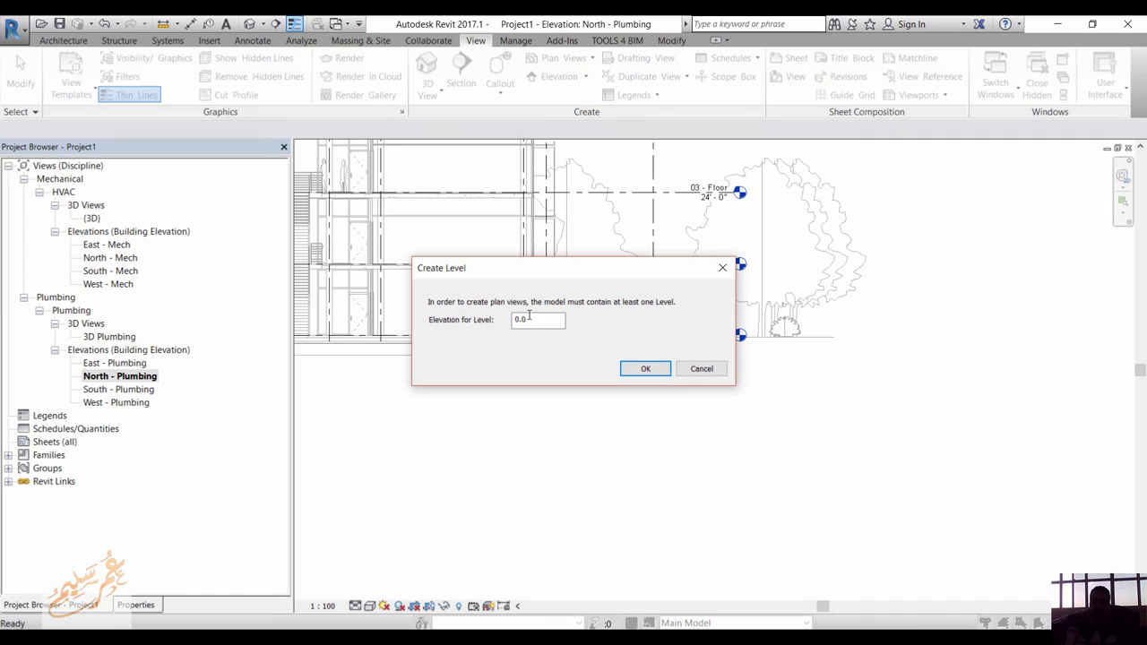
click(698, 369)
click(574, 59)
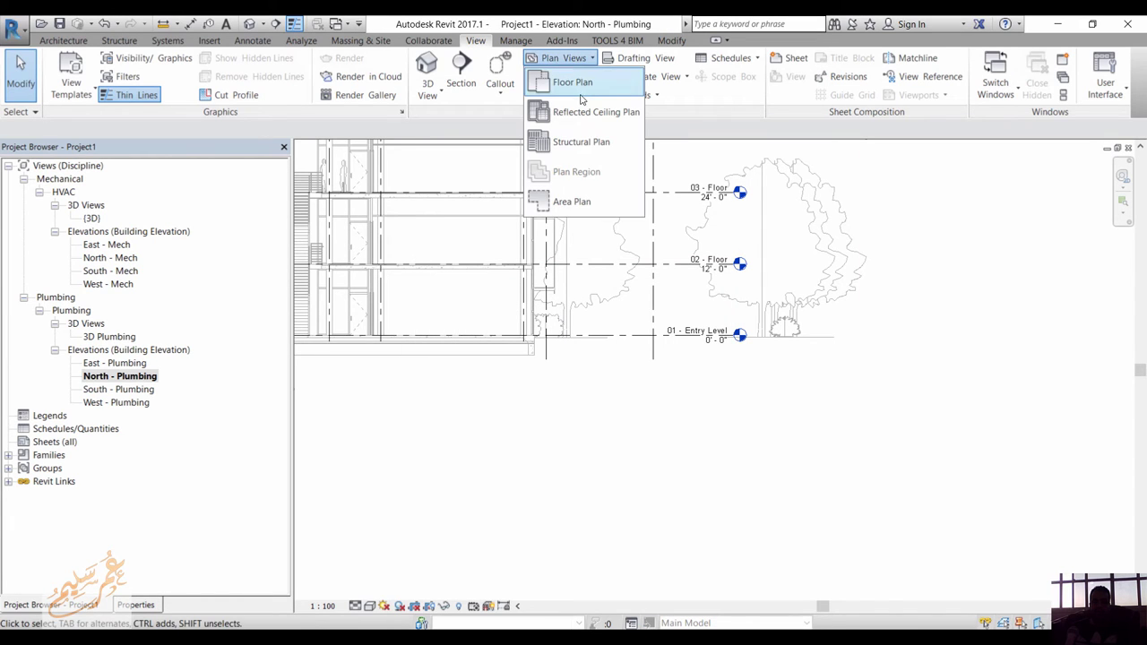
click(578, 86)
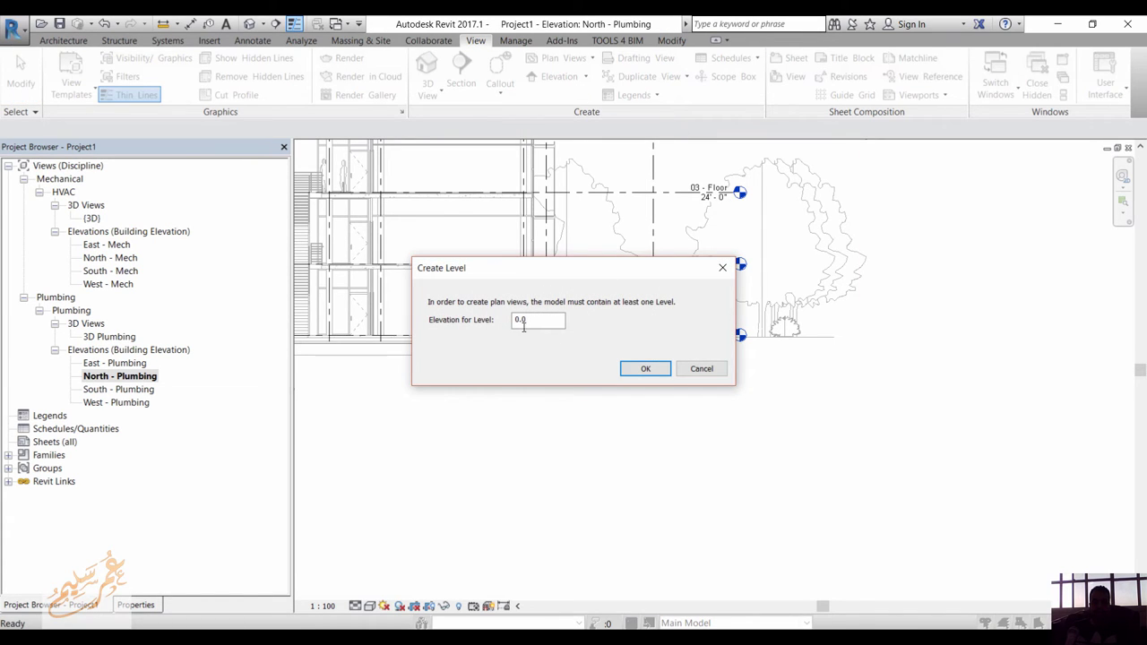
click(698, 369)
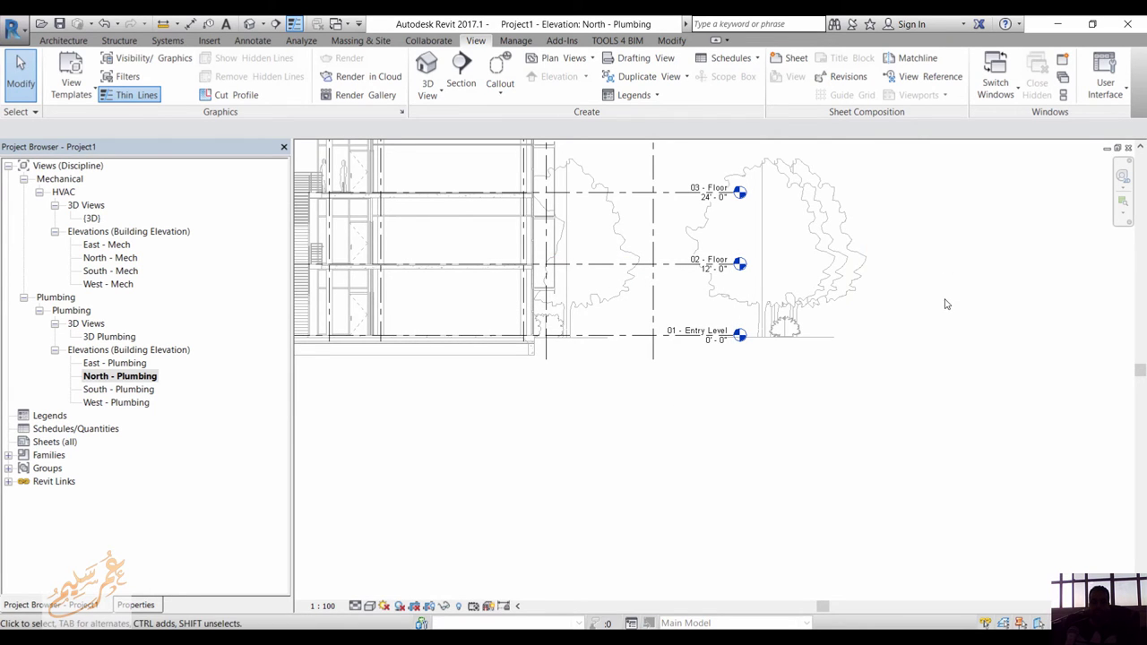
scroll(945, 309, down, 4)
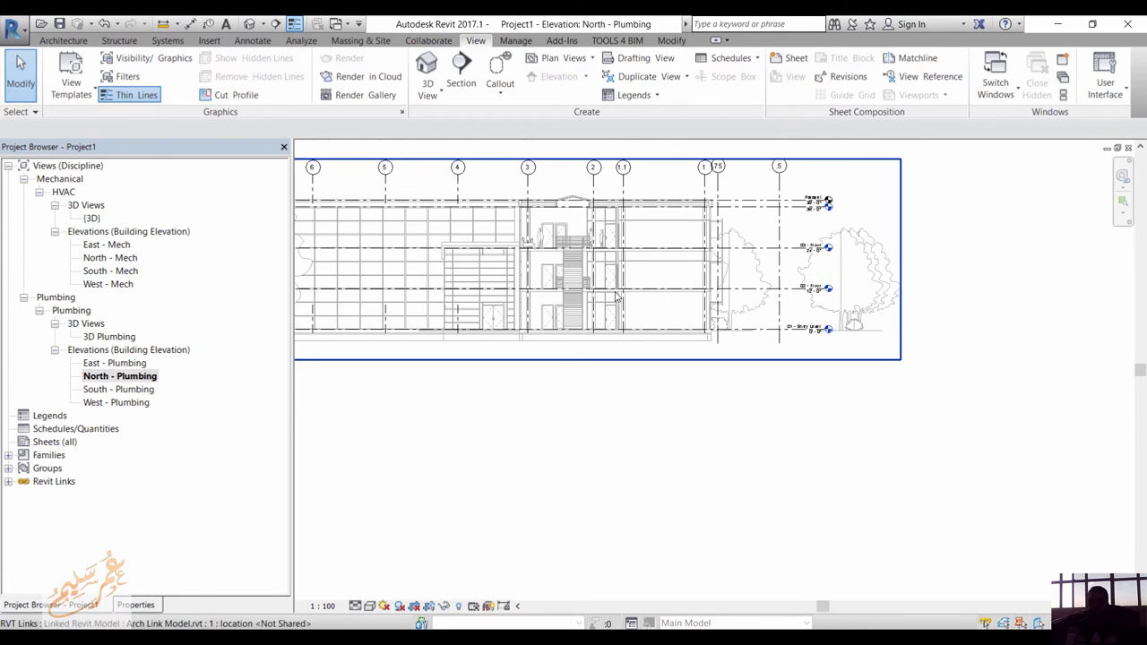
- Copy/Monitor the linked model's level lines into the project using Multiple selection
click(433, 43)
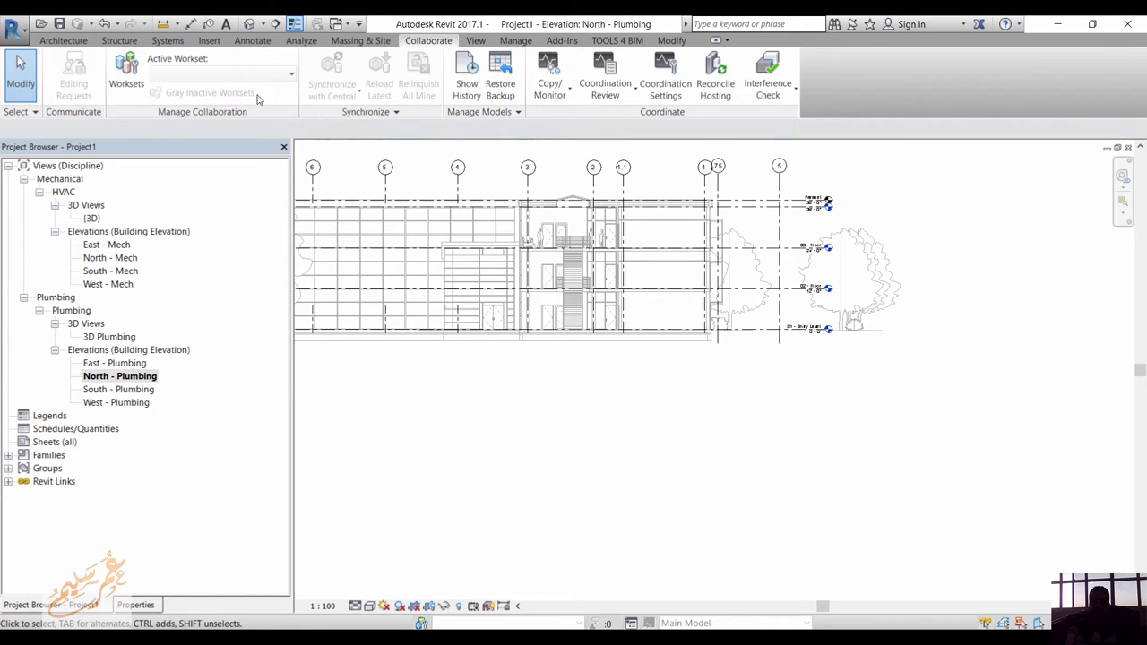
click(547, 93)
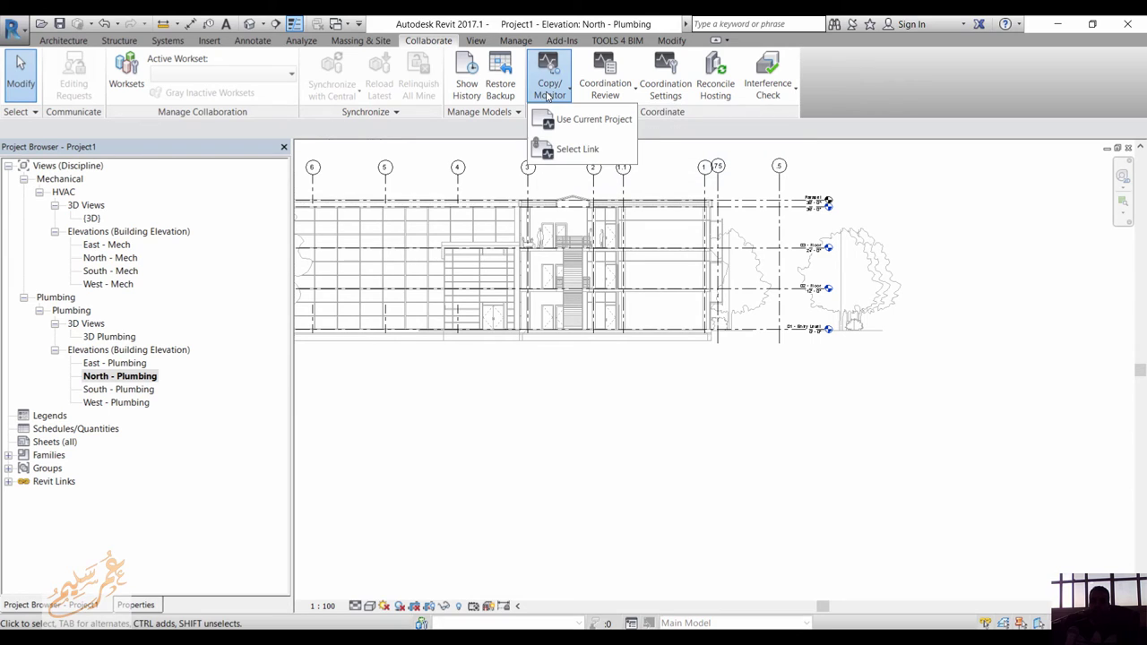
click(552, 150)
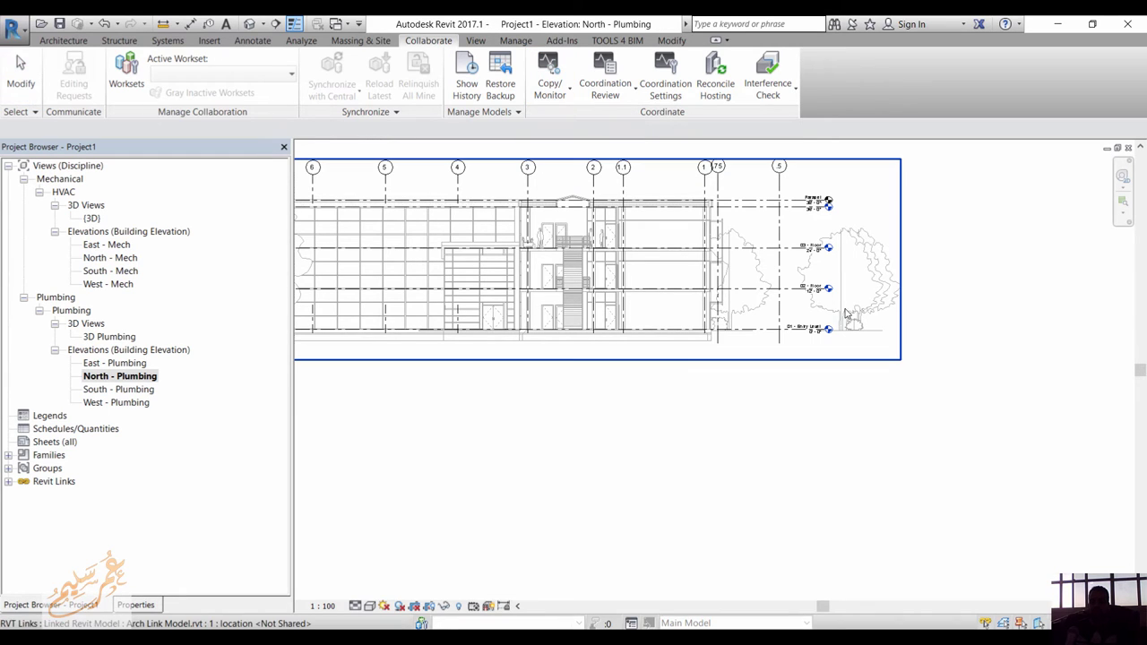
click(838, 304)
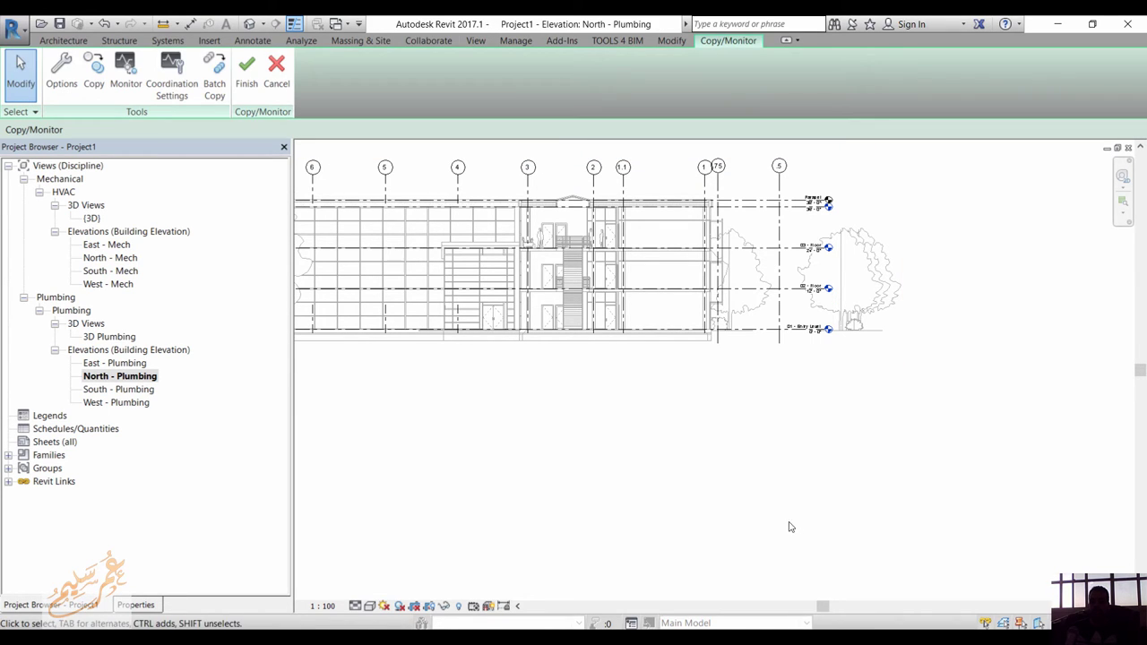
click(94, 73)
click(96, 131)
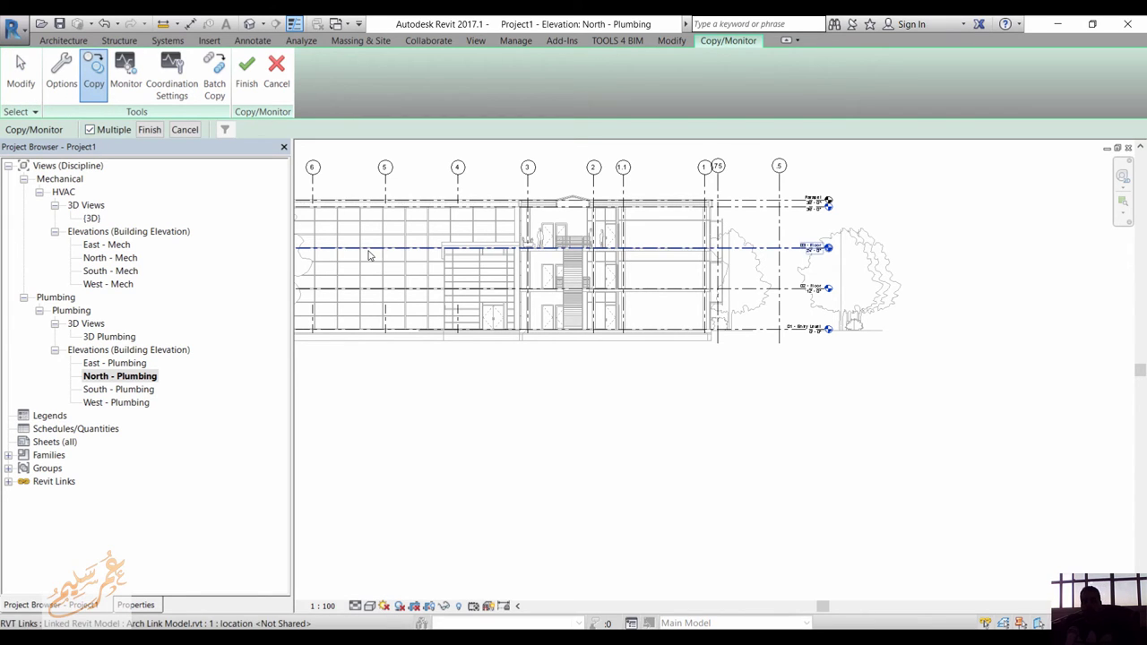
click(743, 333)
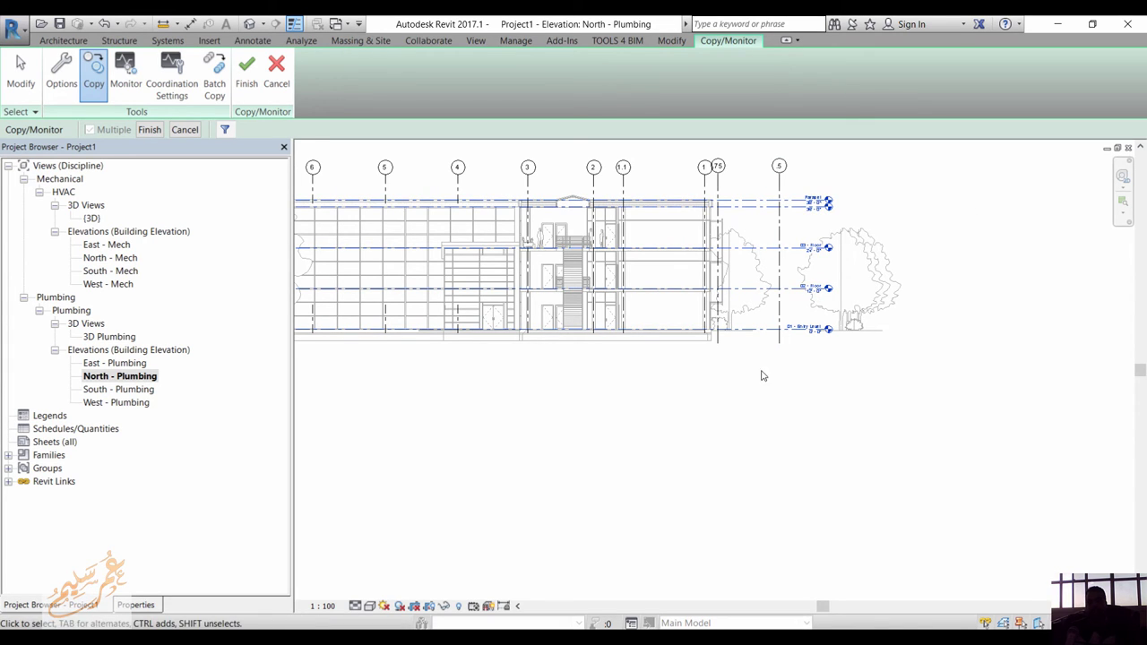
click(150, 131)
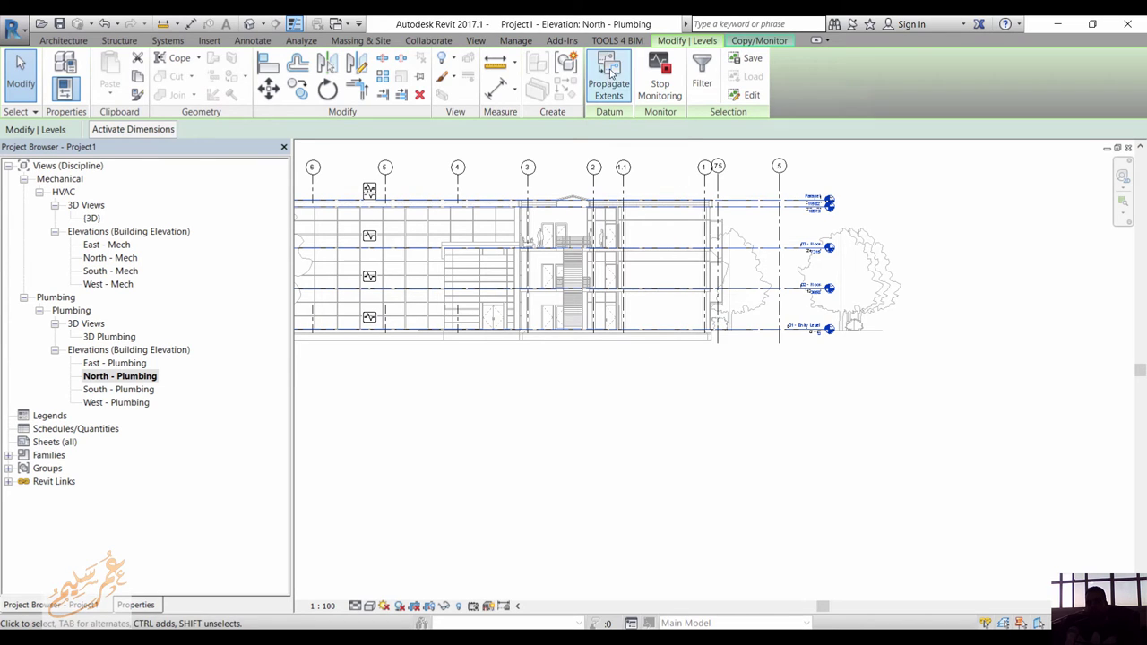
click(769, 42)
click(248, 79)
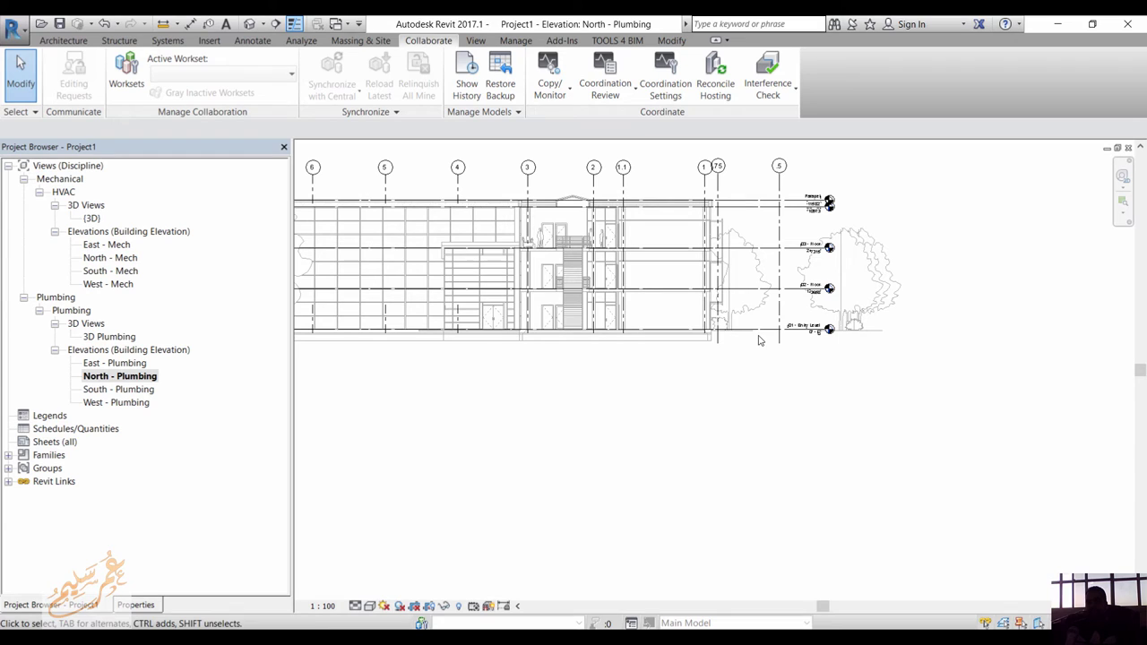
click(601, 98)
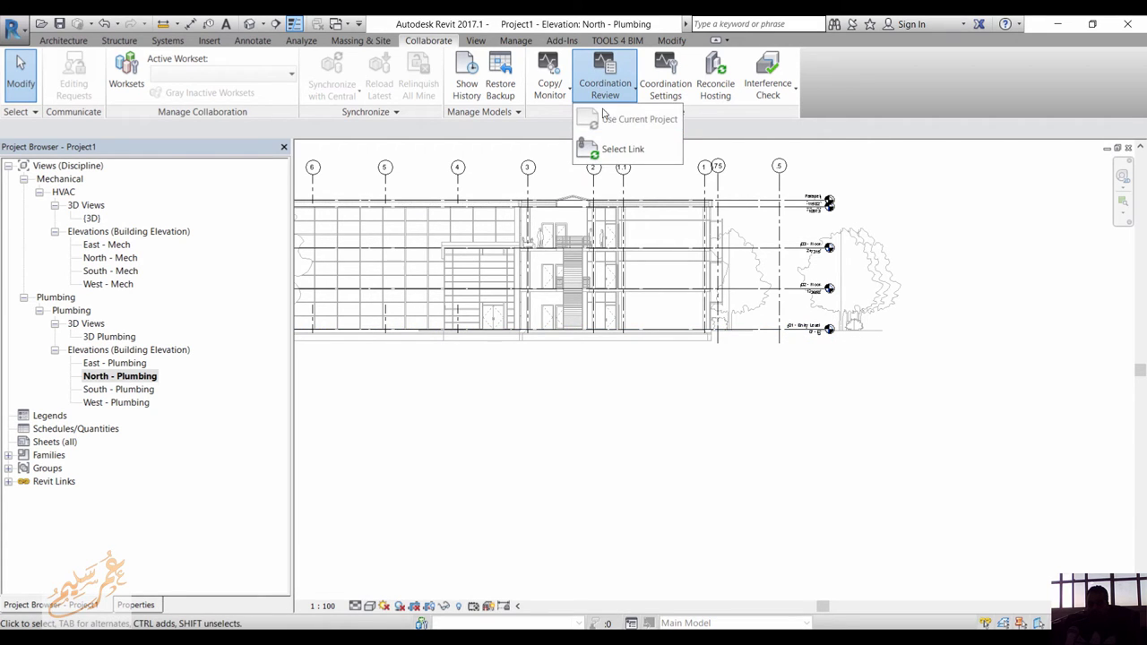
click(613, 148)
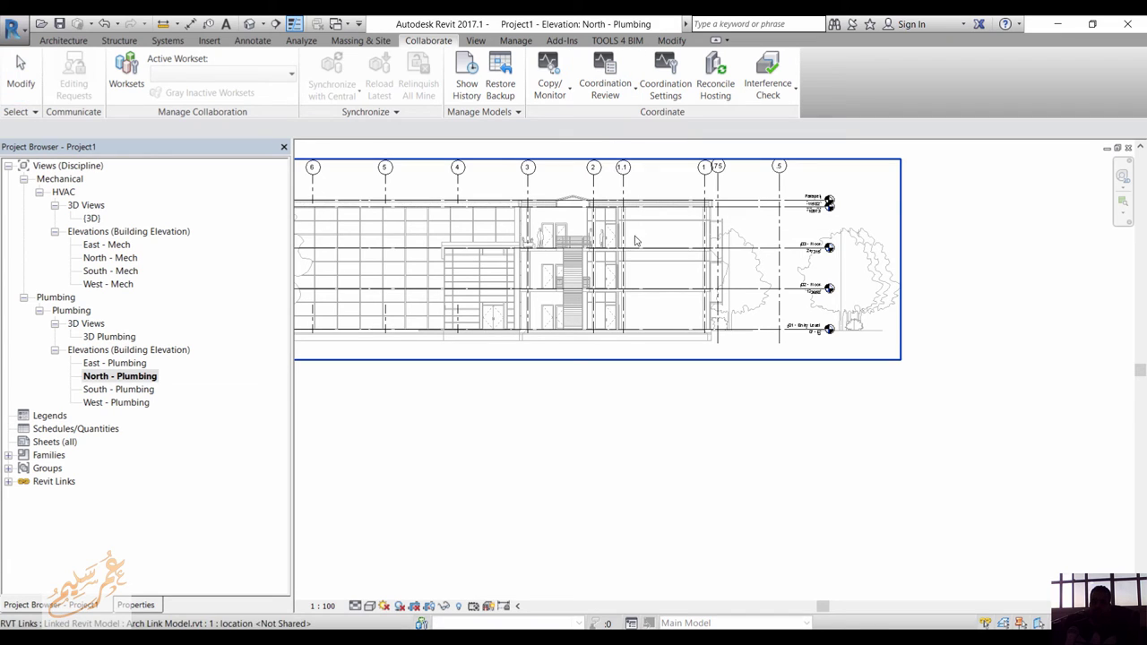
click(734, 282)
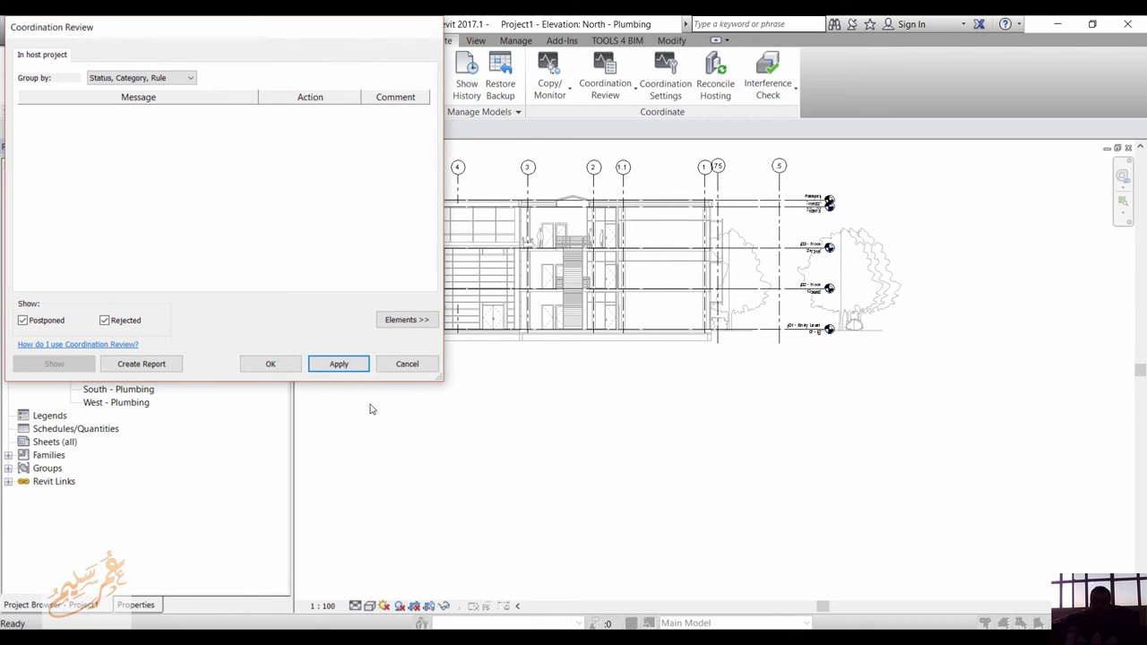
click(403, 365)
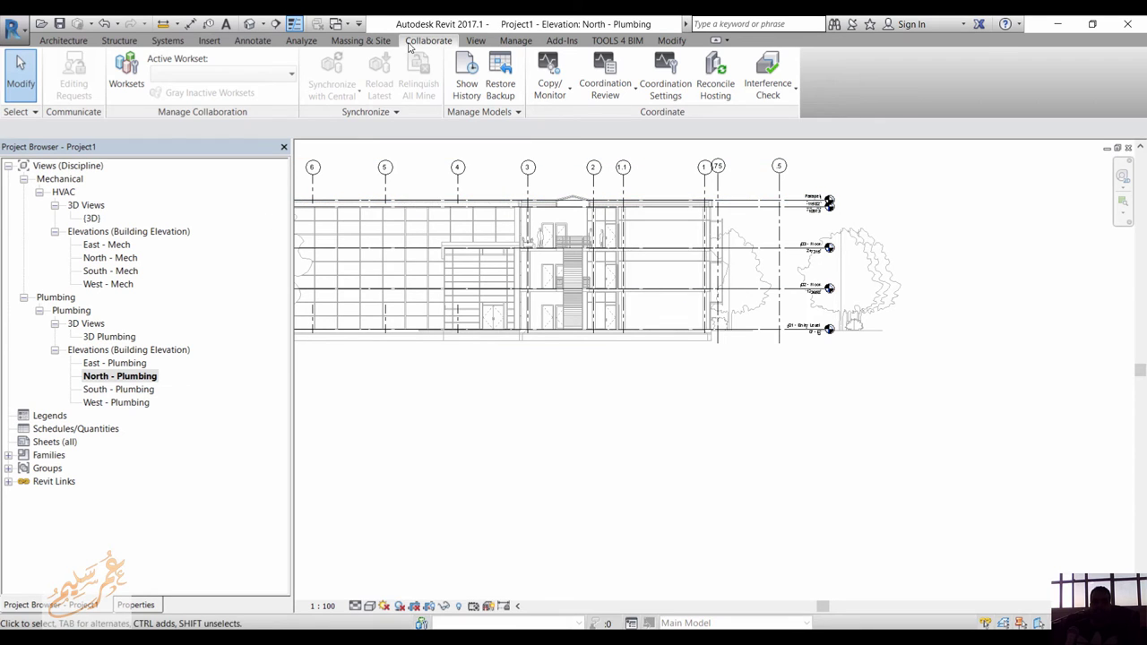
- Create floor plans for all five levels, 01 - Entry Level through Roof
click(474, 40)
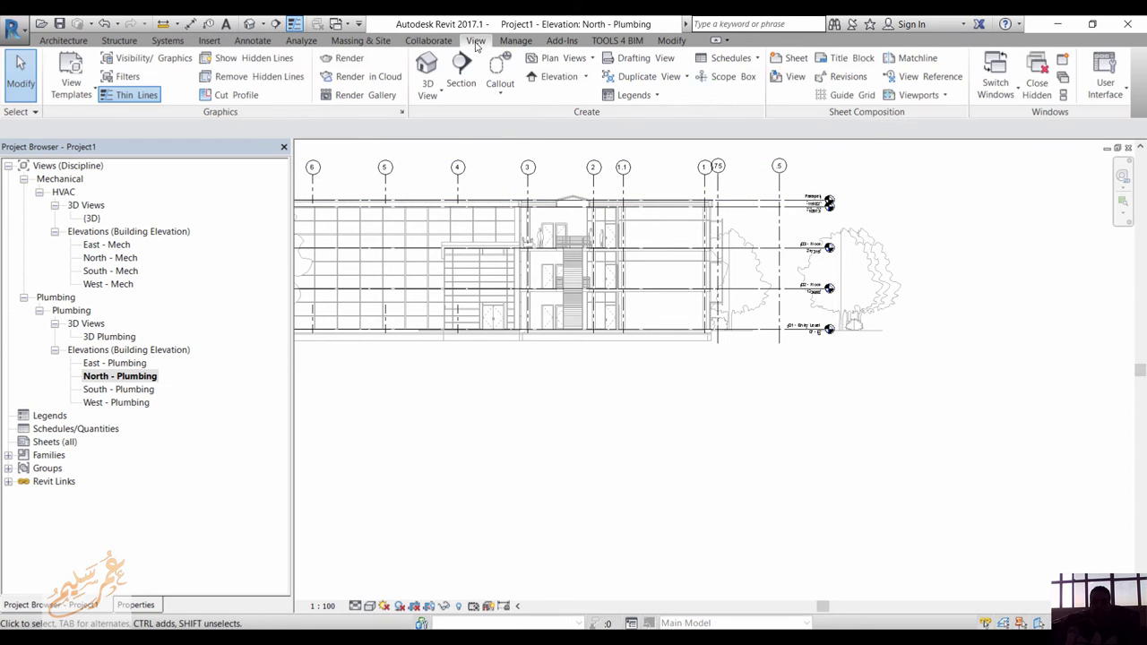
click(561, 57)
click(565, 80)
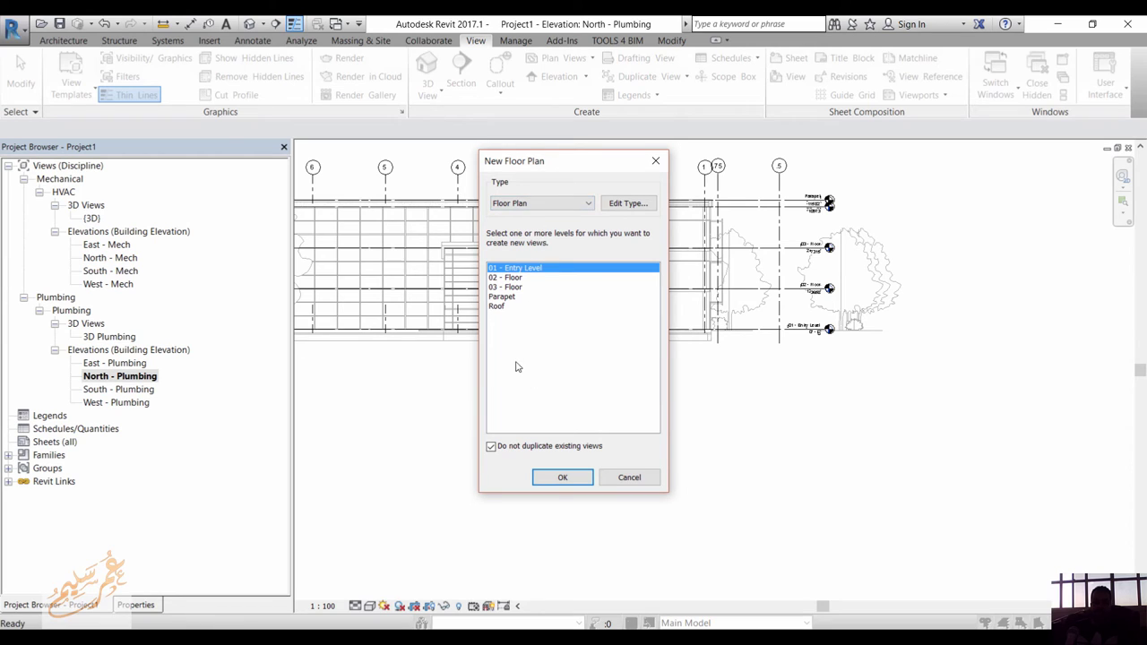
shift+click(495, 307)
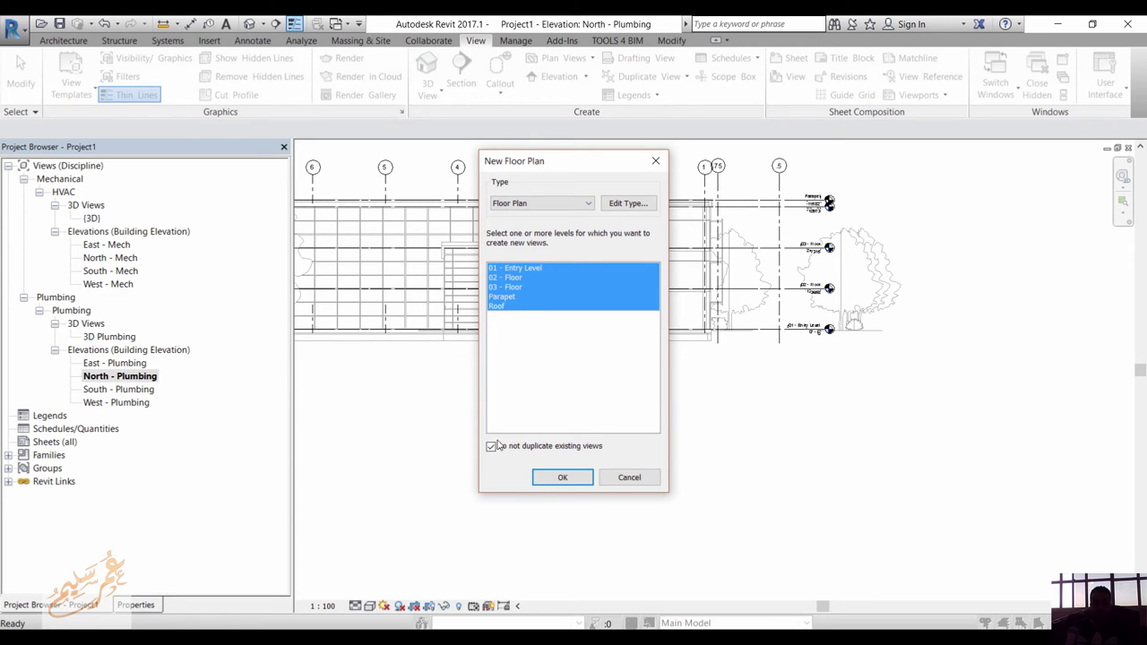
click(542, 476)
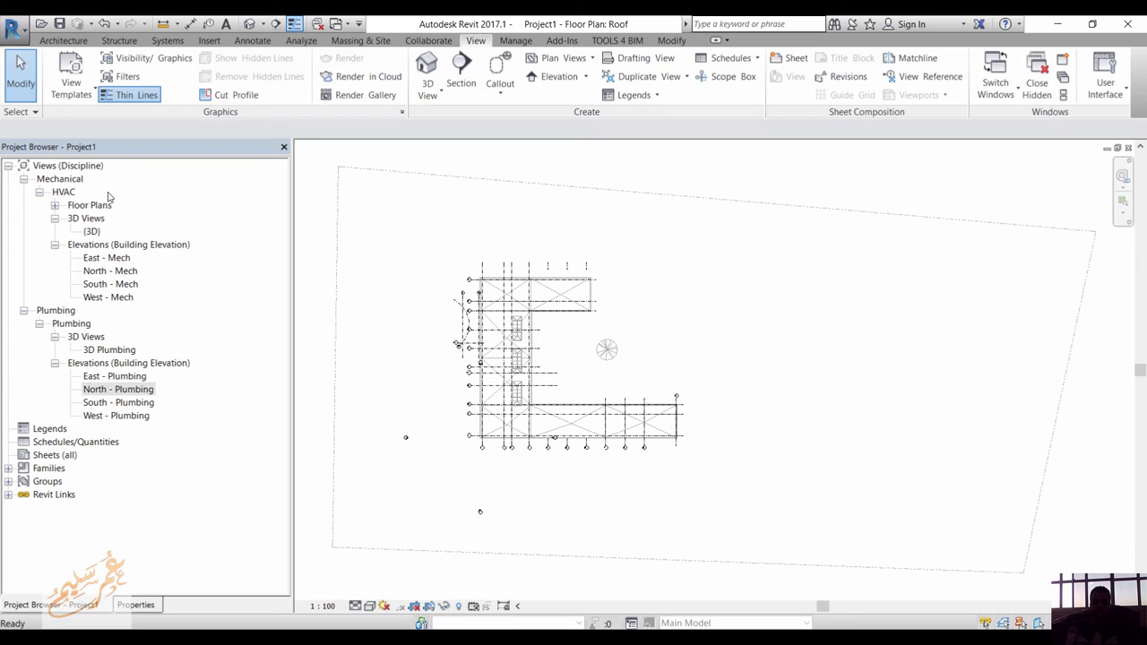
click(55, 205)
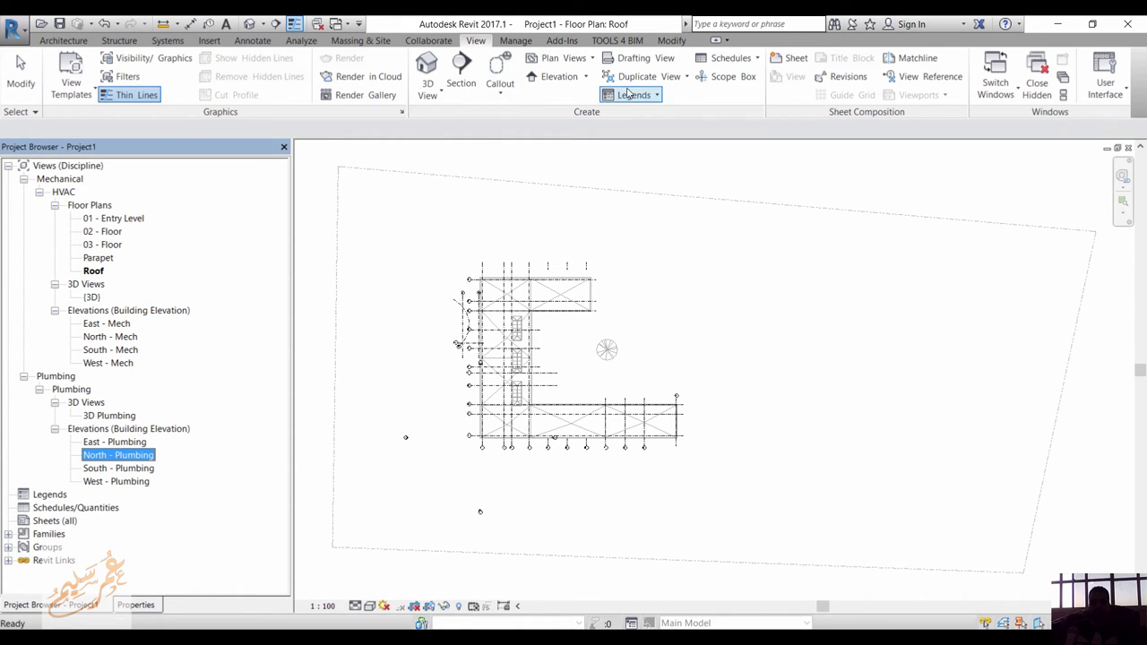
- Recheck the Floor Plan dialog's level list, cancel it, and open the default 3D view
click(557, 57)
click(565, 80)
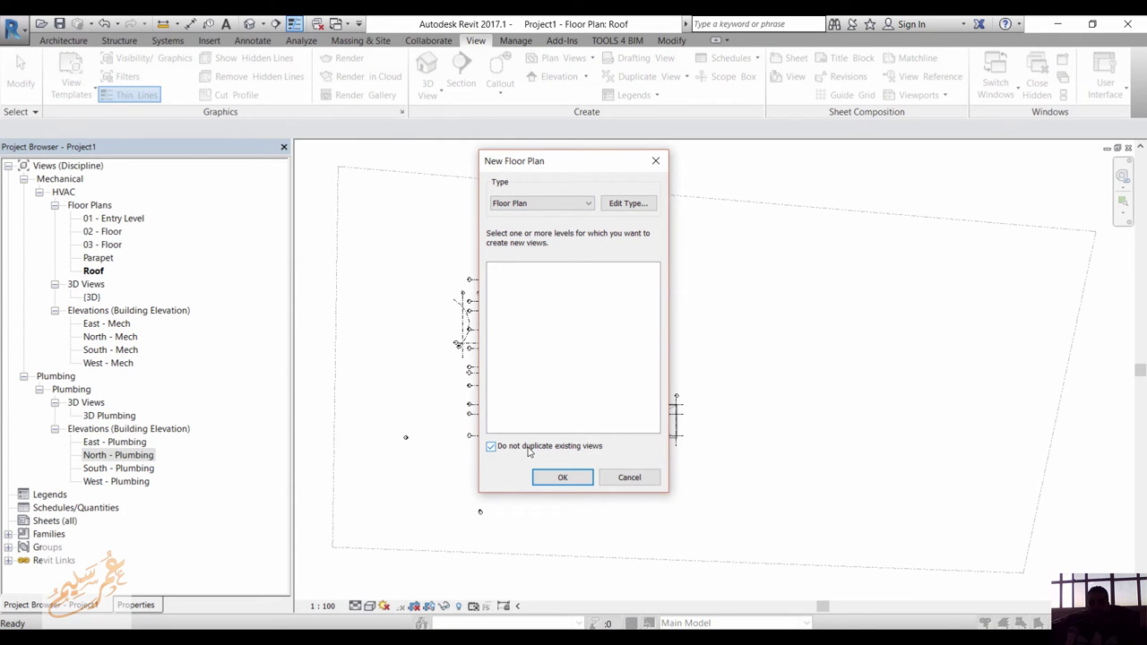
click(589, 451)
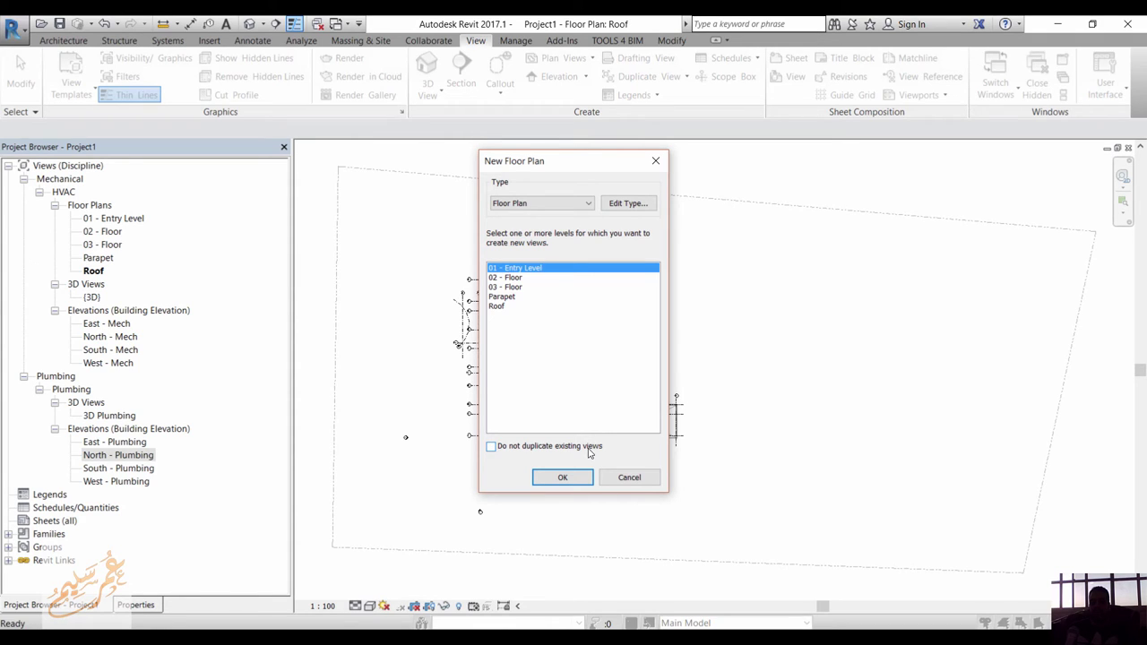
shift+click(494, 310)
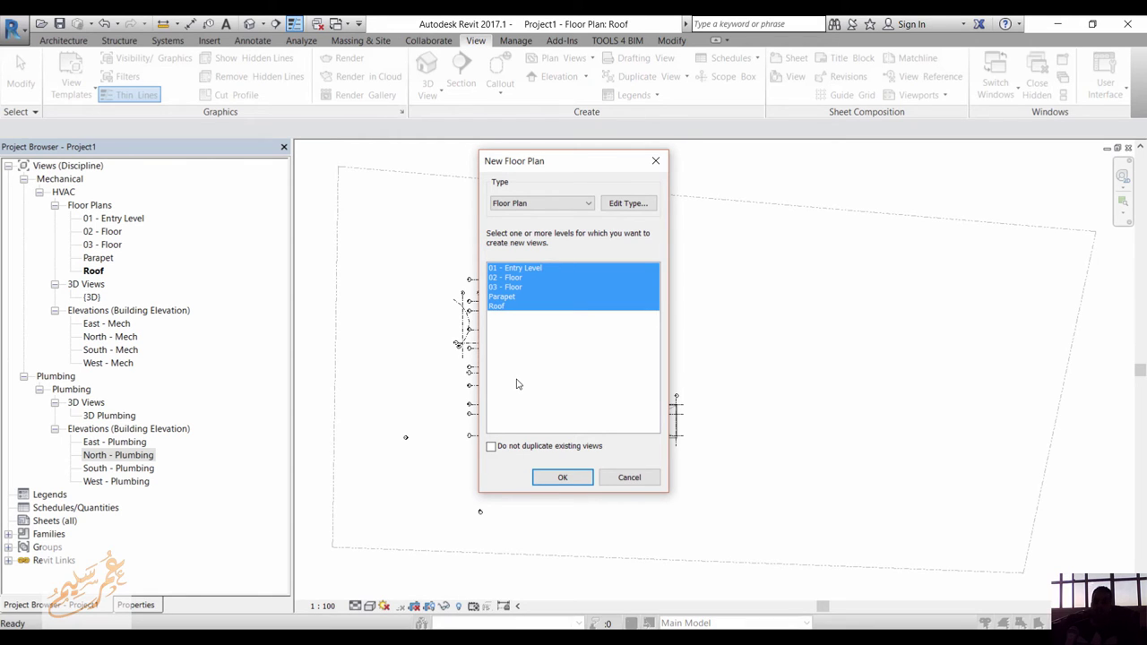
click(630, 477)
click(251, 24)
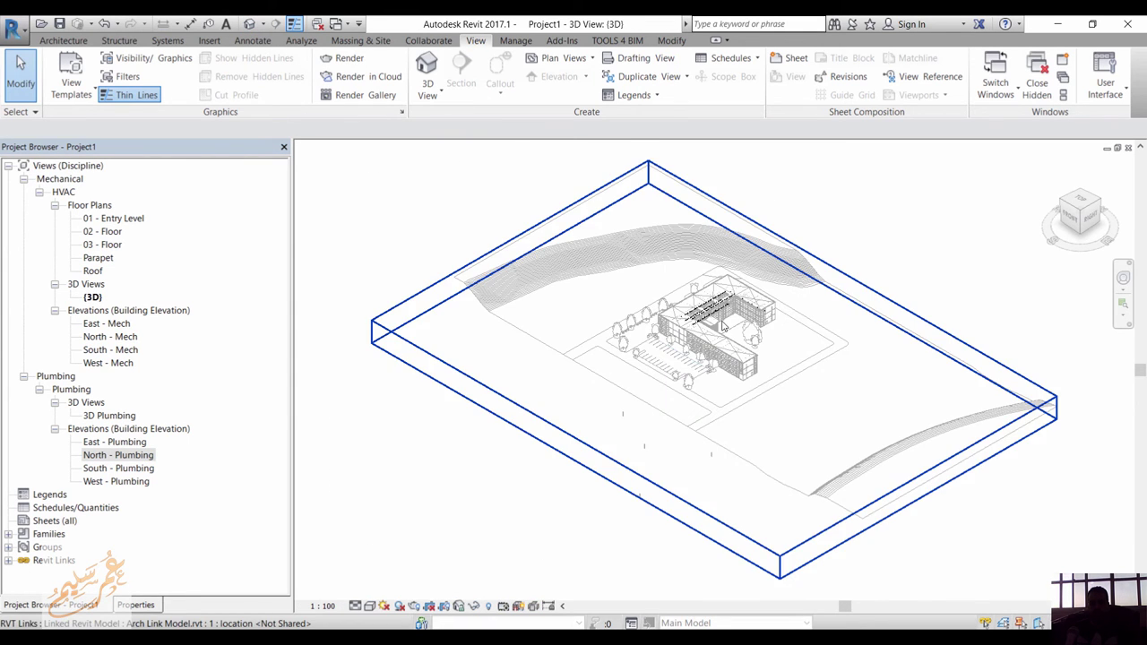
scroll(724, 327, up, 5)
scroll(551, 265, up, 5)
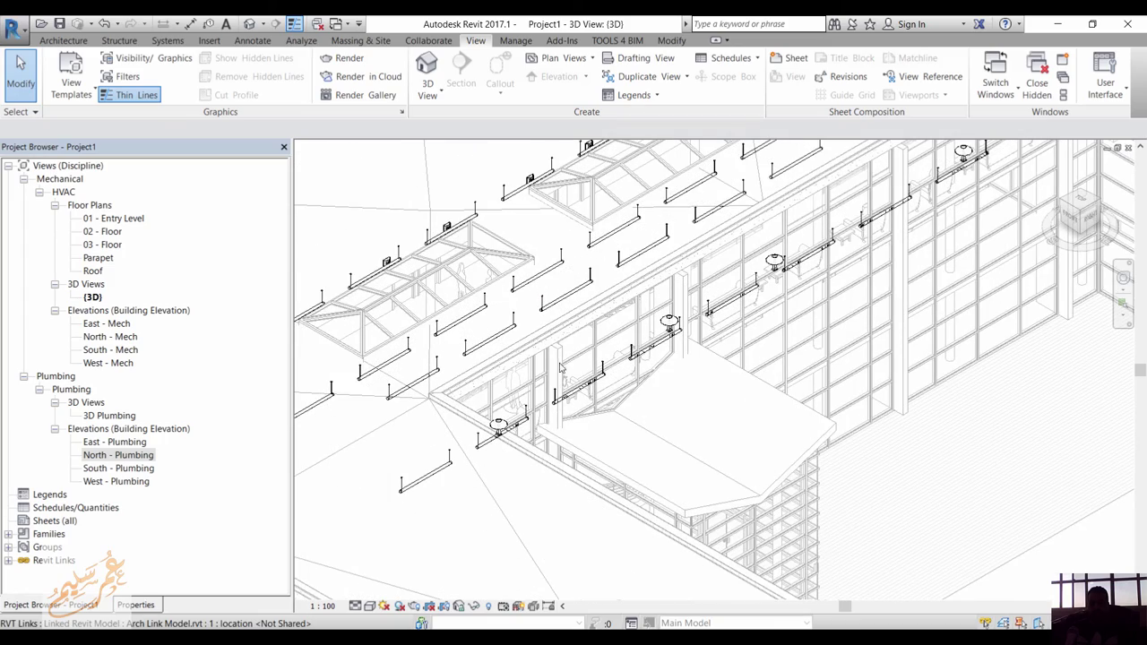
scroll(561, 367, down, 6)
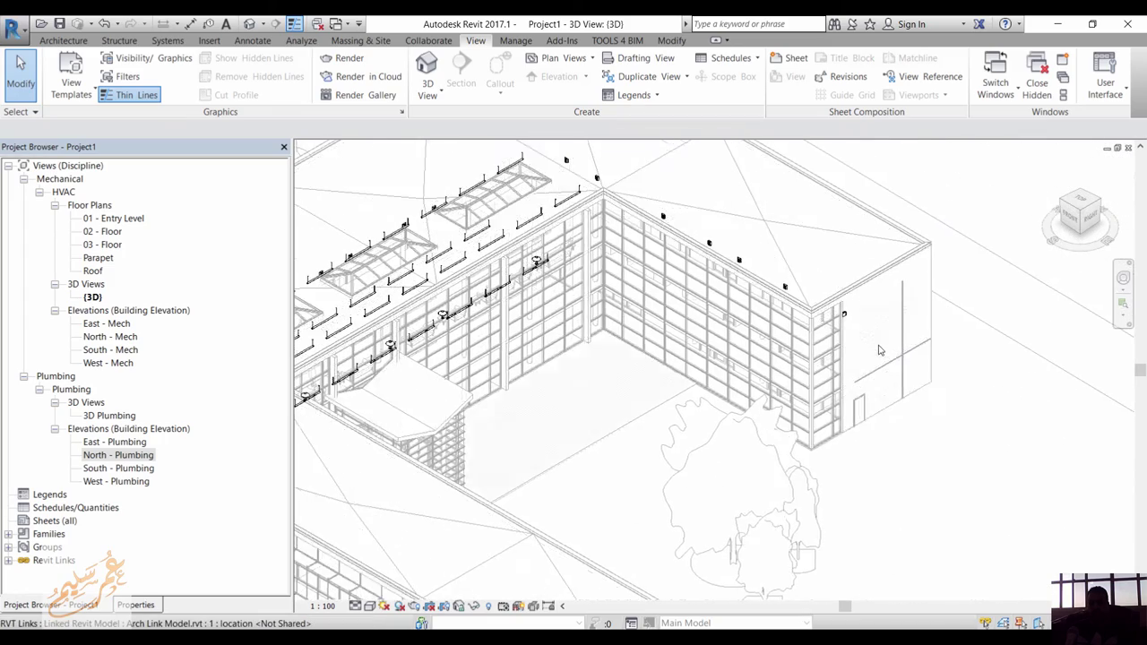
scroll(879, 351, up, 5)
middle_drag(710, 354, 761, 427)
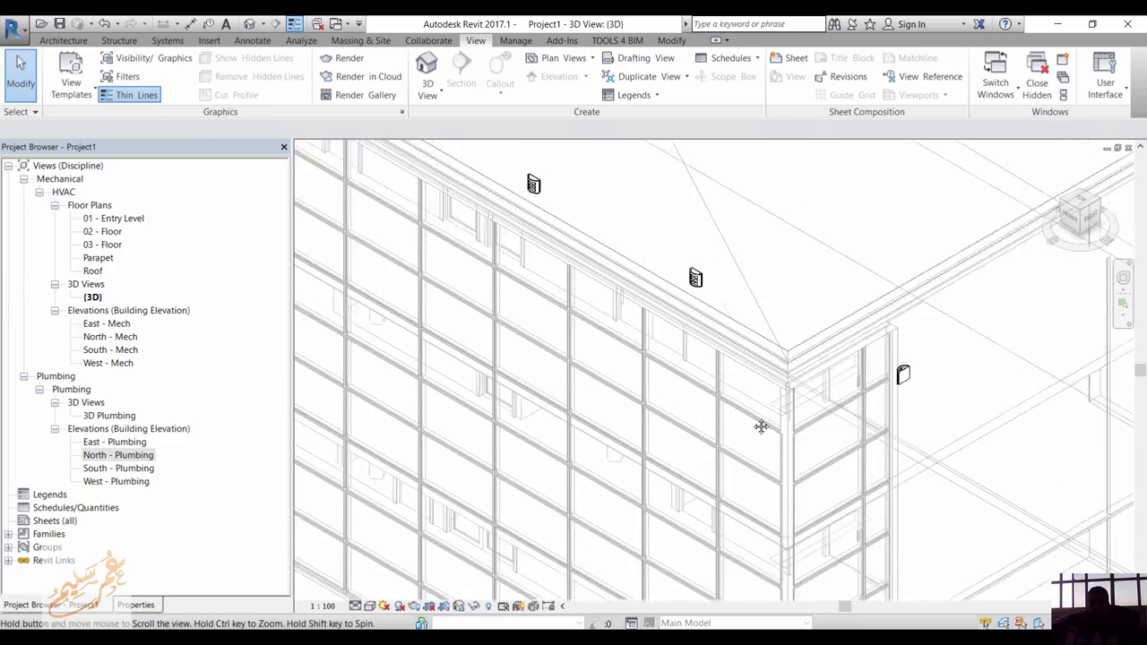
scroll(865, 330, down, 6)
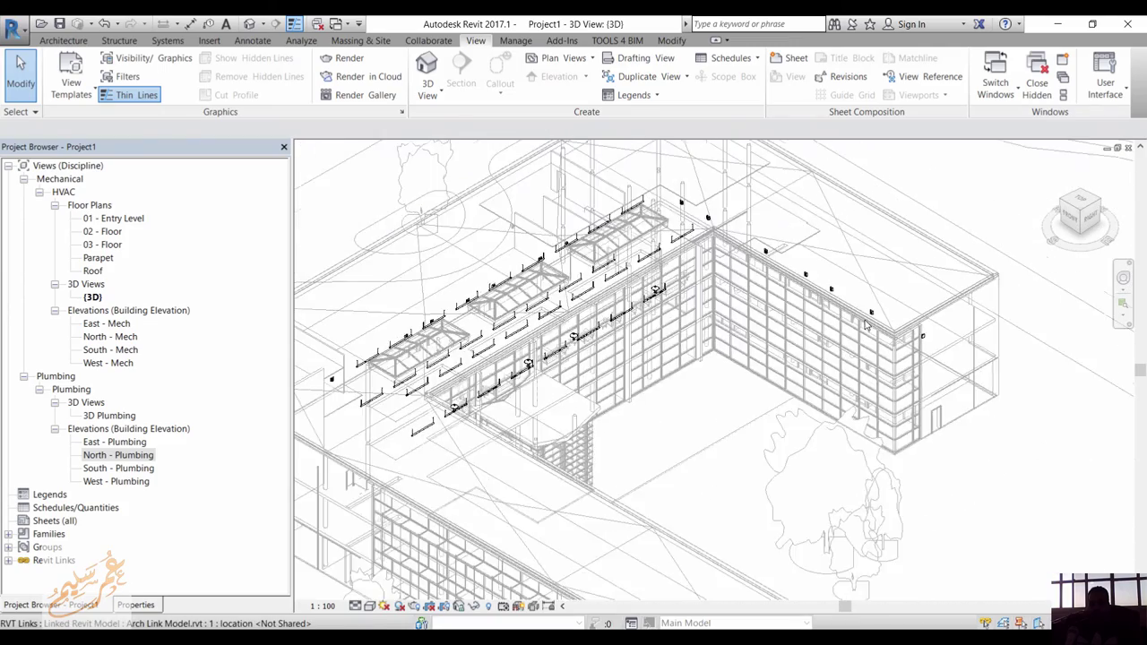
scroll(865, 327, down, 6)
middle_drag(762, 363, 763, 301)
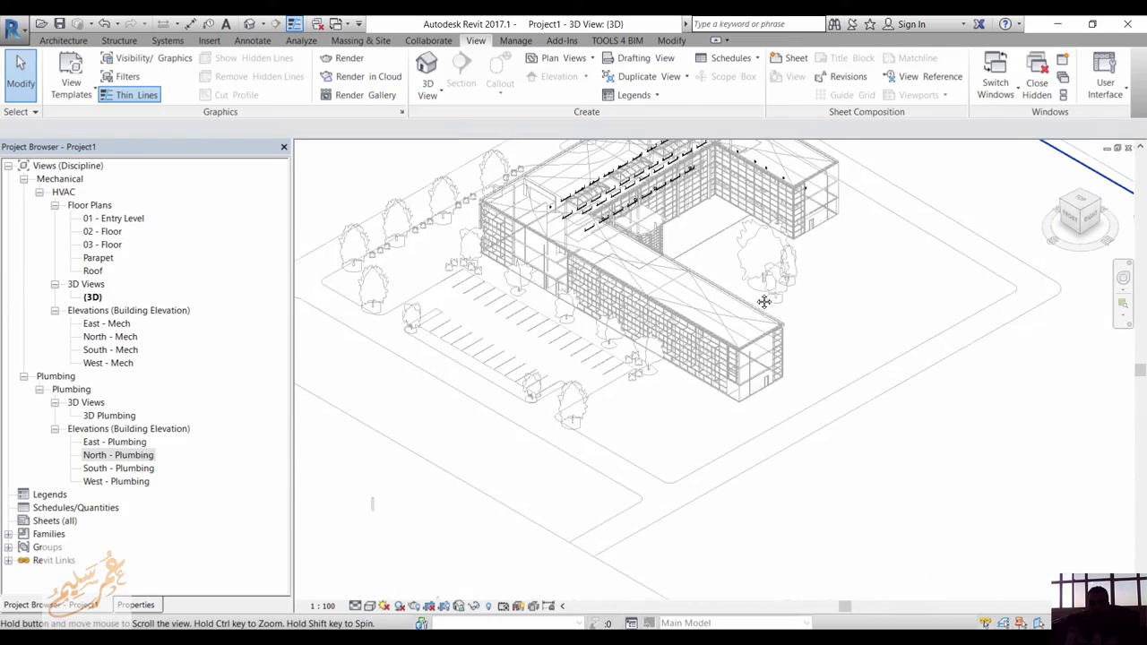
click(126, 218)
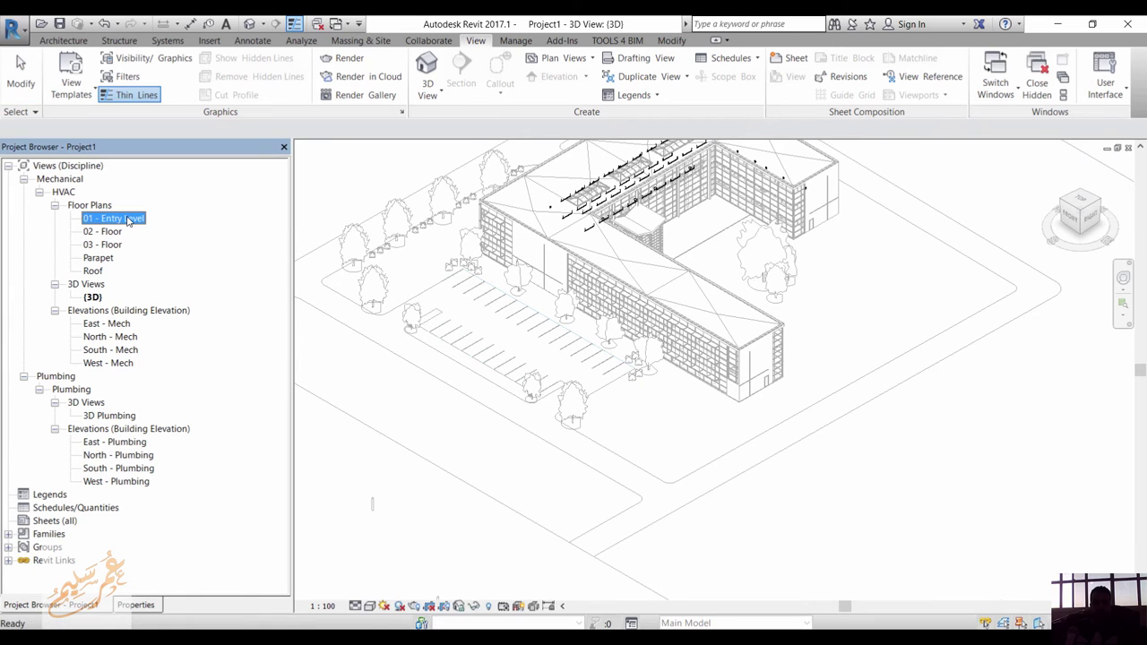
- Open the 01 - Entry Level plan and start Copy/Monitor on the linked model with Multiple selection
double_click(126, 219)
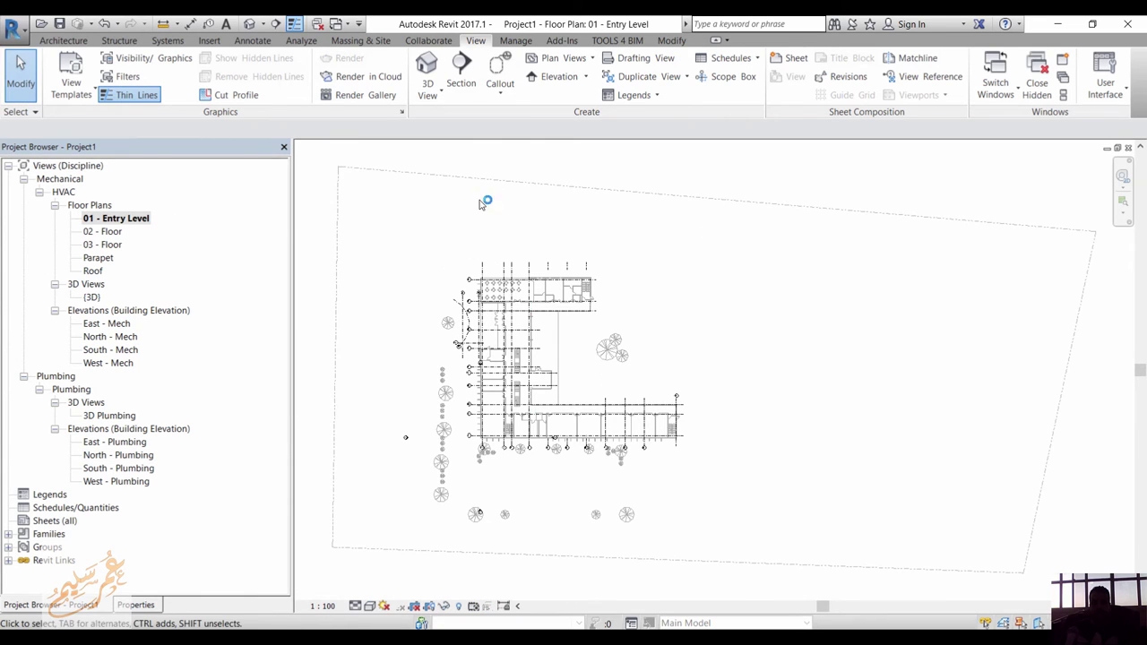
click(427, 41)
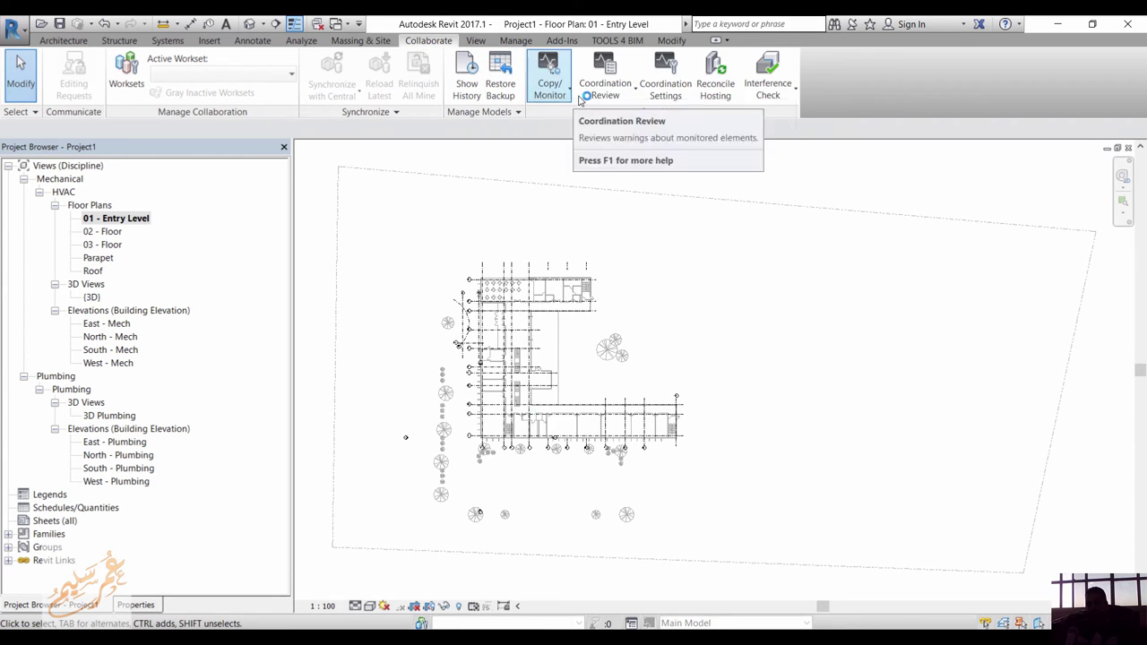
click(550, 90)
click(575, 149)
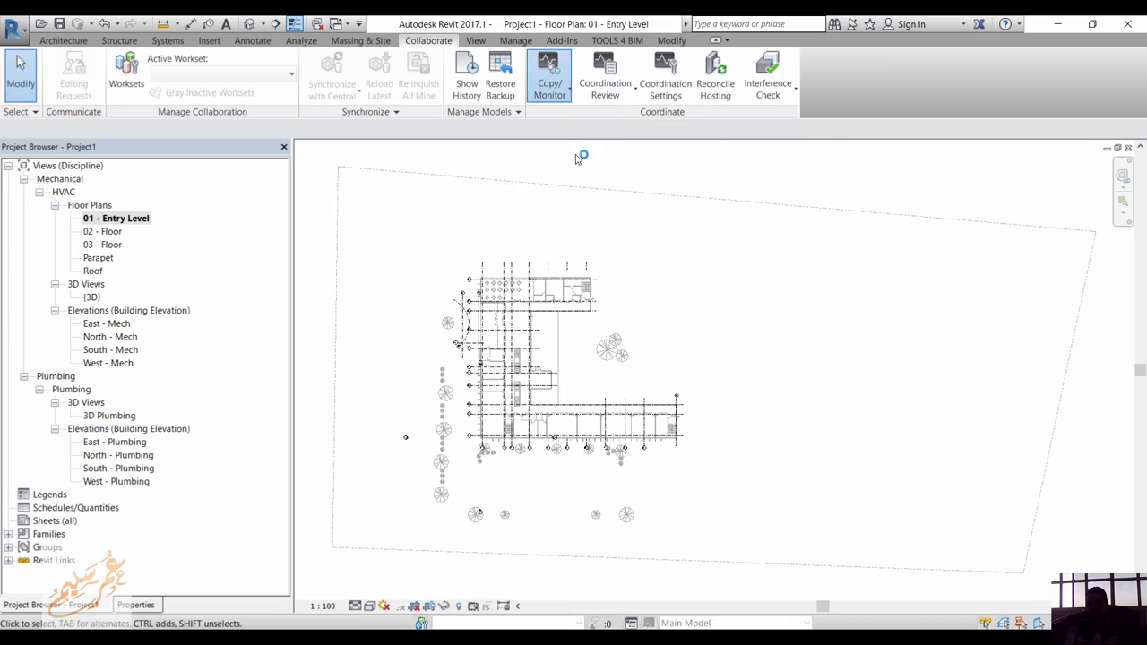
click(565, 271)
click(94, 72)
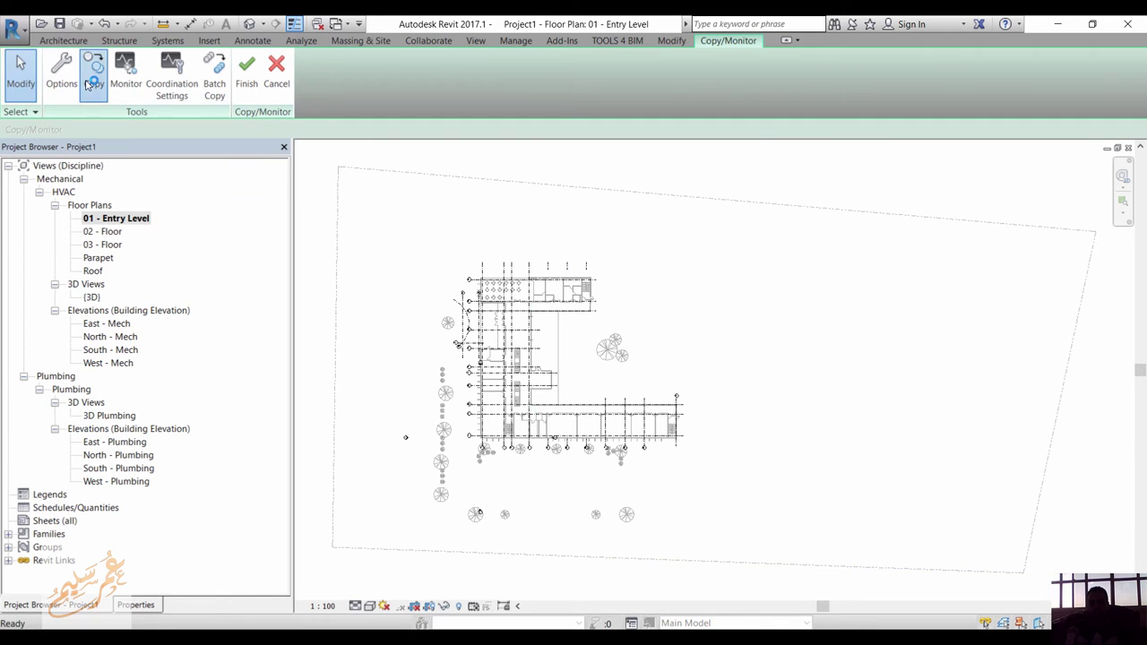
click(89, 130)
- Window-select the linked building, filter it down to the 26 grids, and copy them
drag(402, 234, 658, 481)
drag(777, 541, 833, 561)
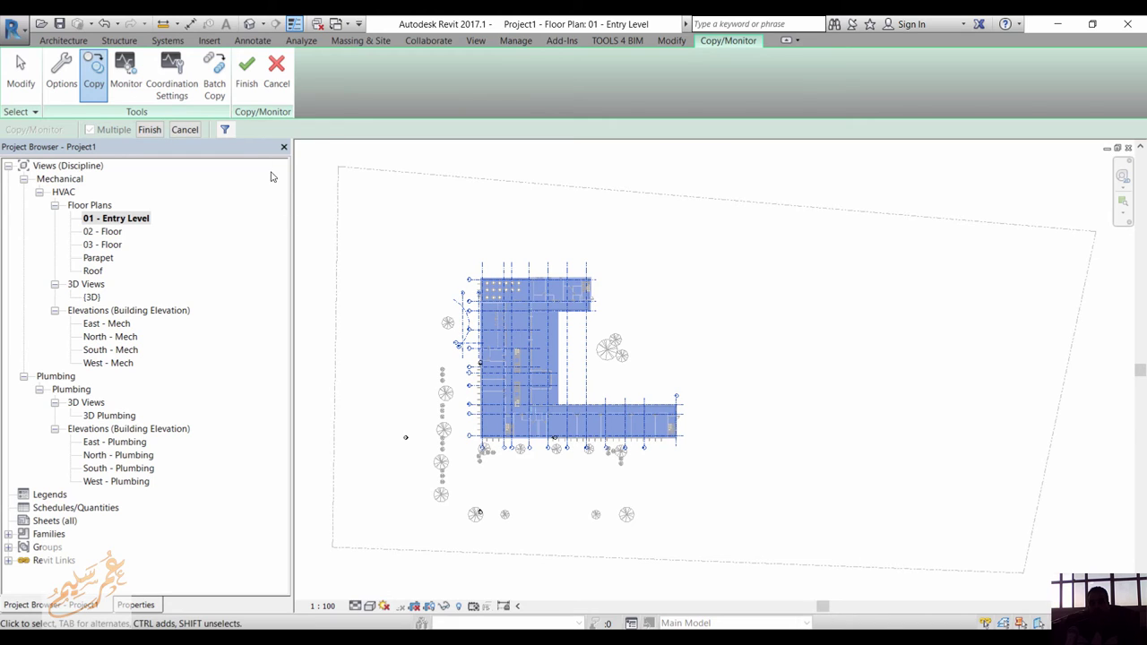
click(149, 130)
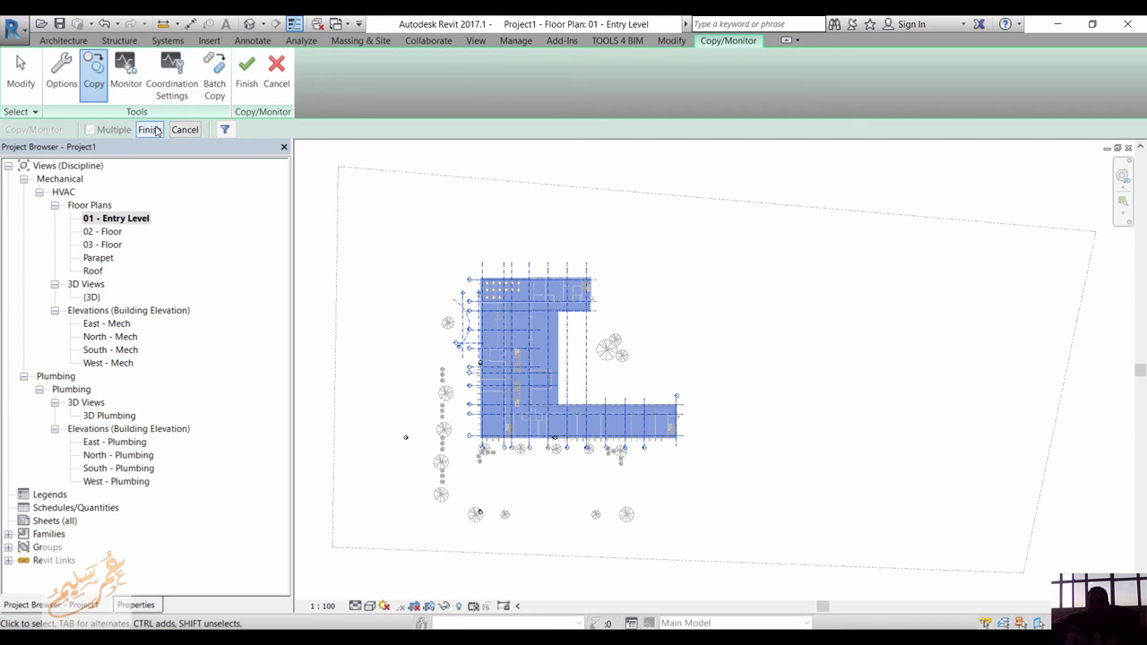
click(225, 130)
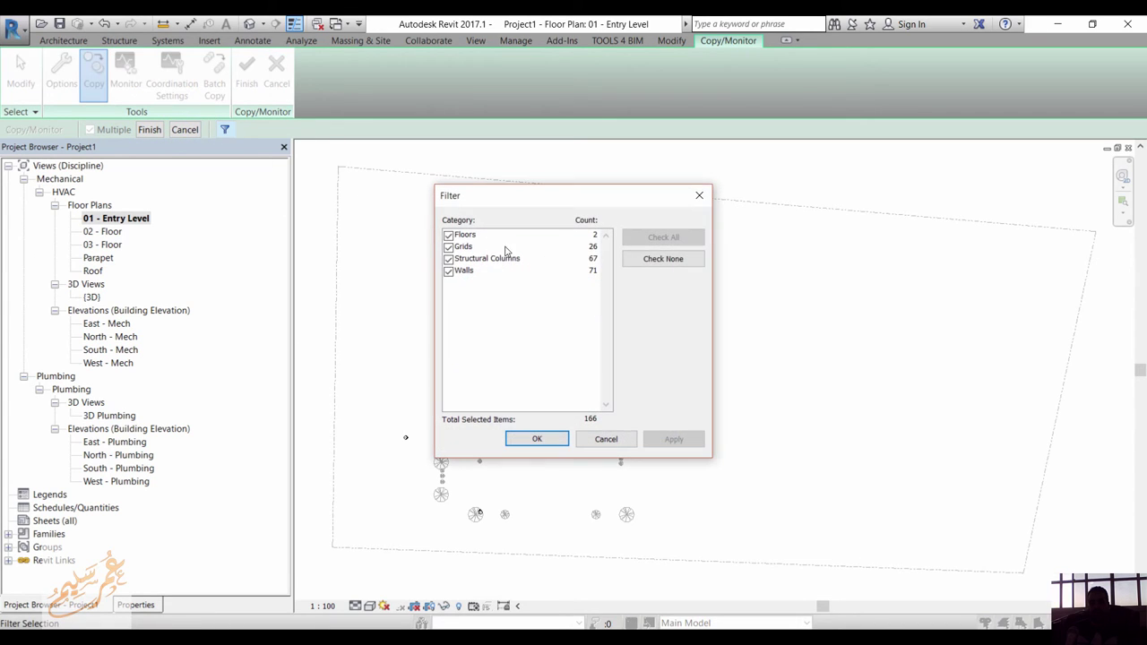
click(642, 260)
click(449, 247)
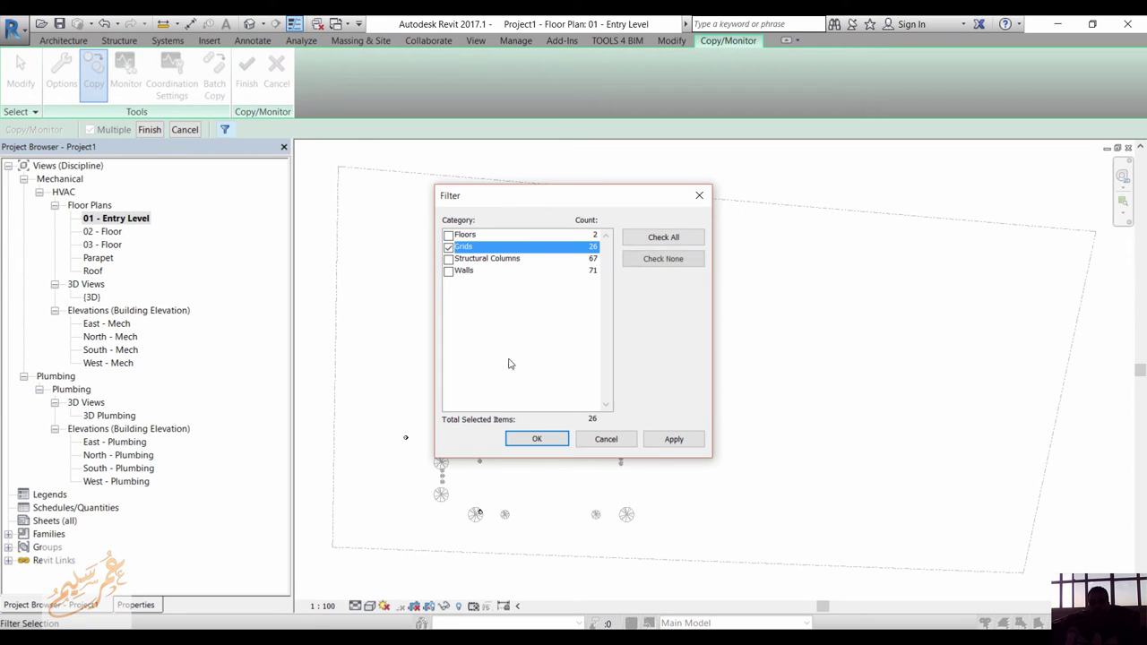
click(537, 443)
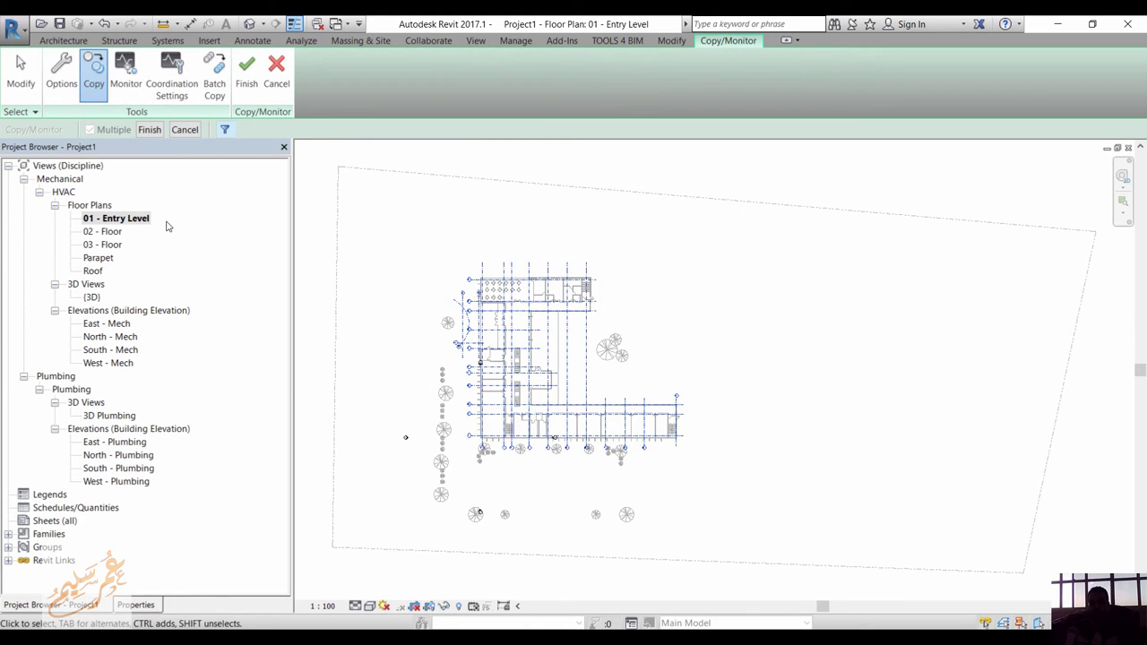
click(150, 129)
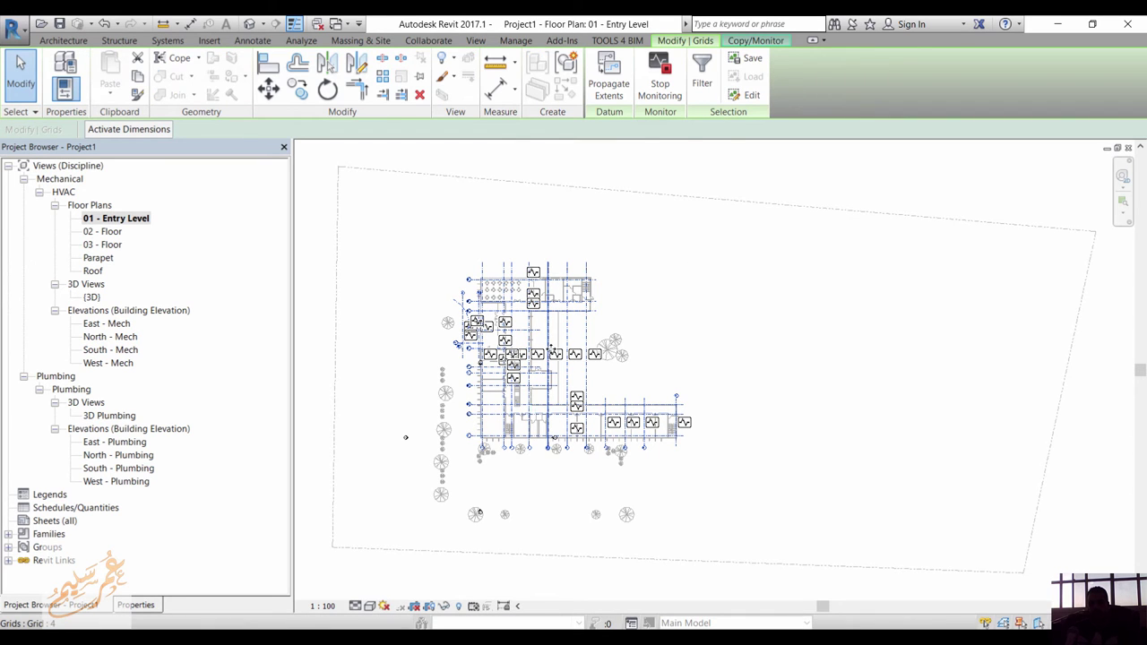
- Check the copied grids and finish the Copy/Monitor session
scroll(536, 361, up, 5)
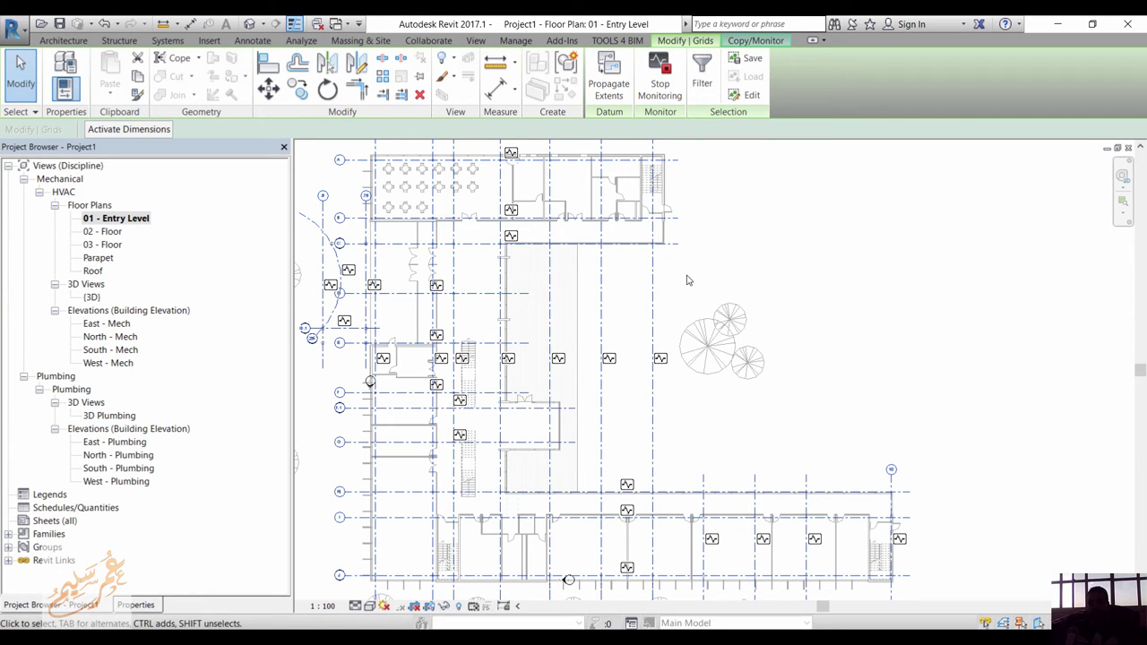
scroll(690, 291, up, 1)
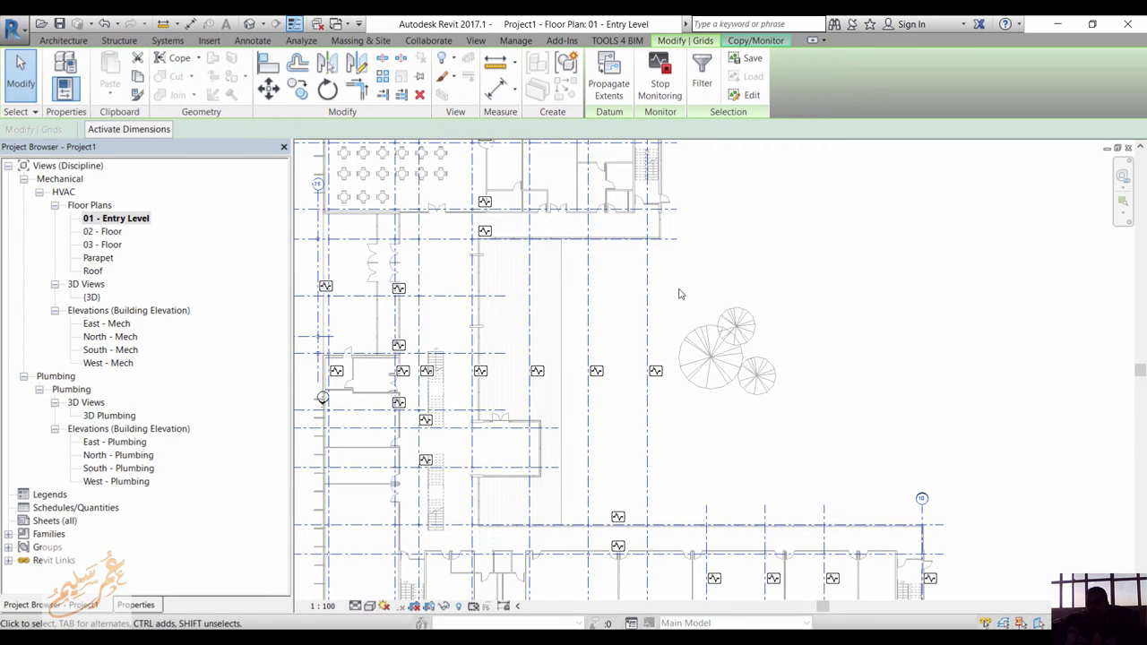
click(756, 41)
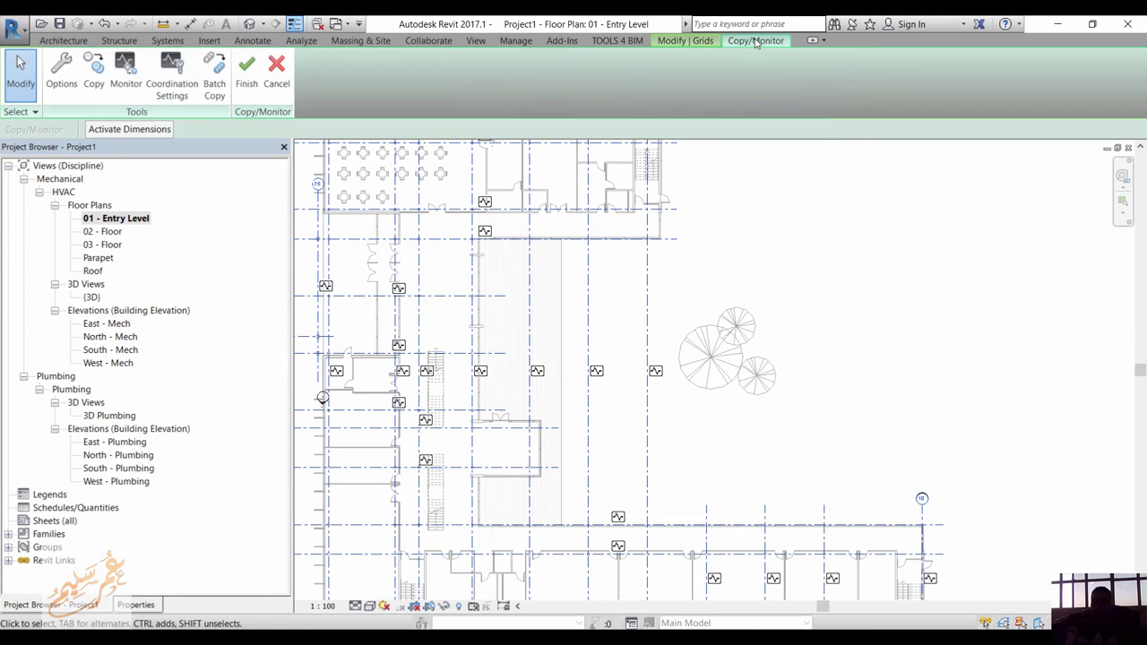
click(247, 70)
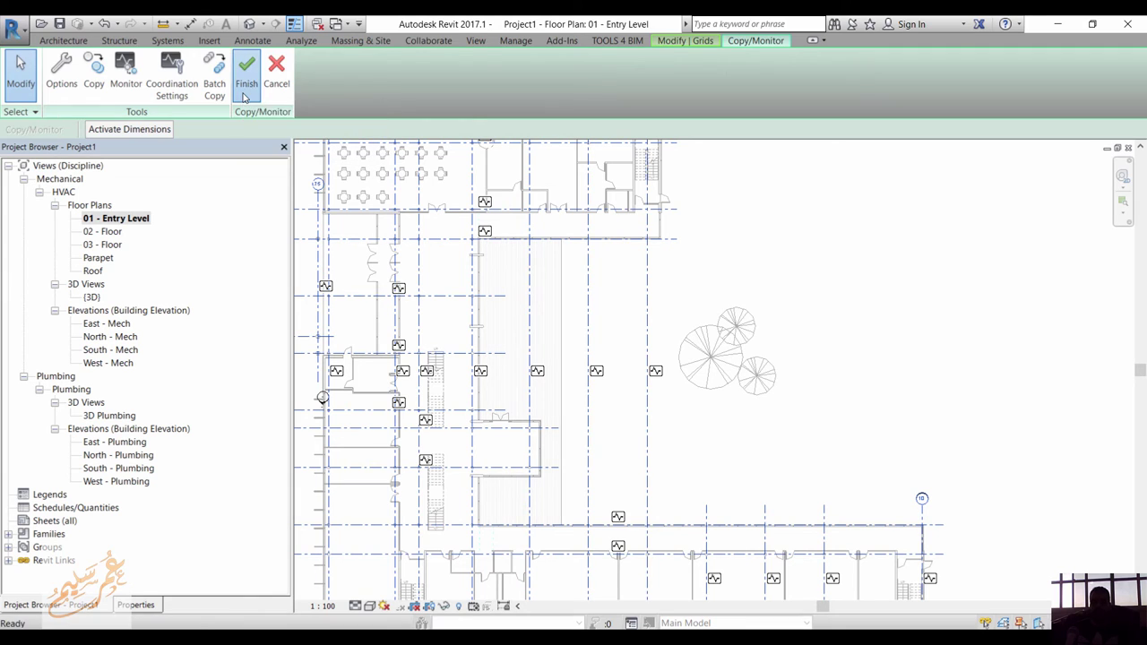
- Expand Revit Links and review Arch Link Model.rvt's worksets, cancelling without changes
scroll(806, 333, down, 3)
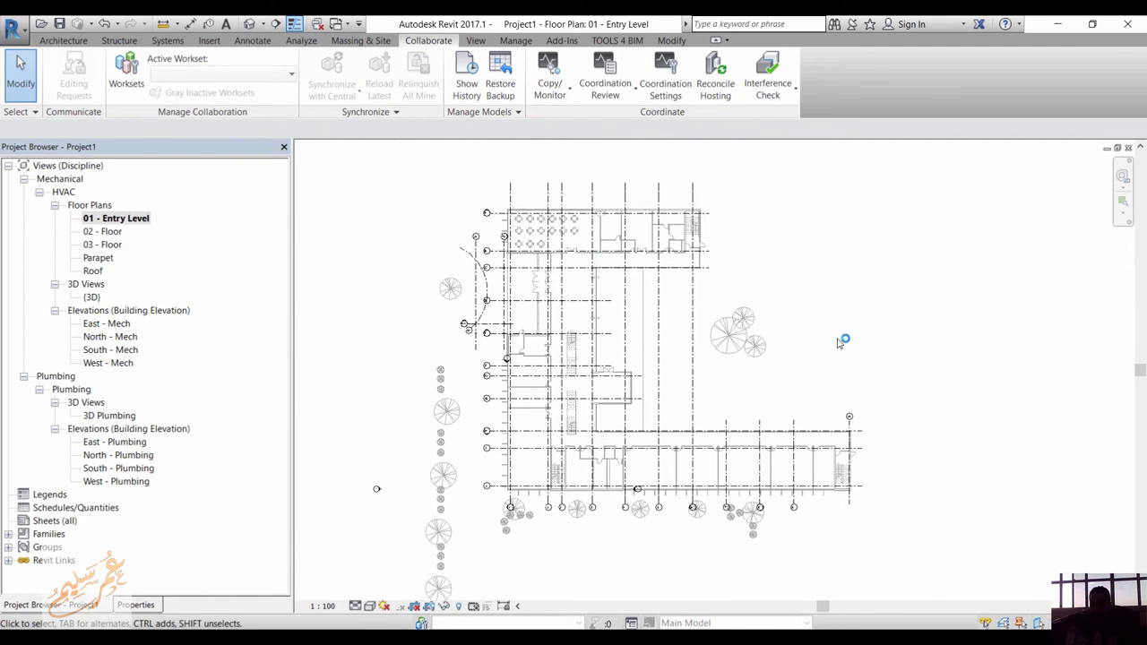
click(8, 561)
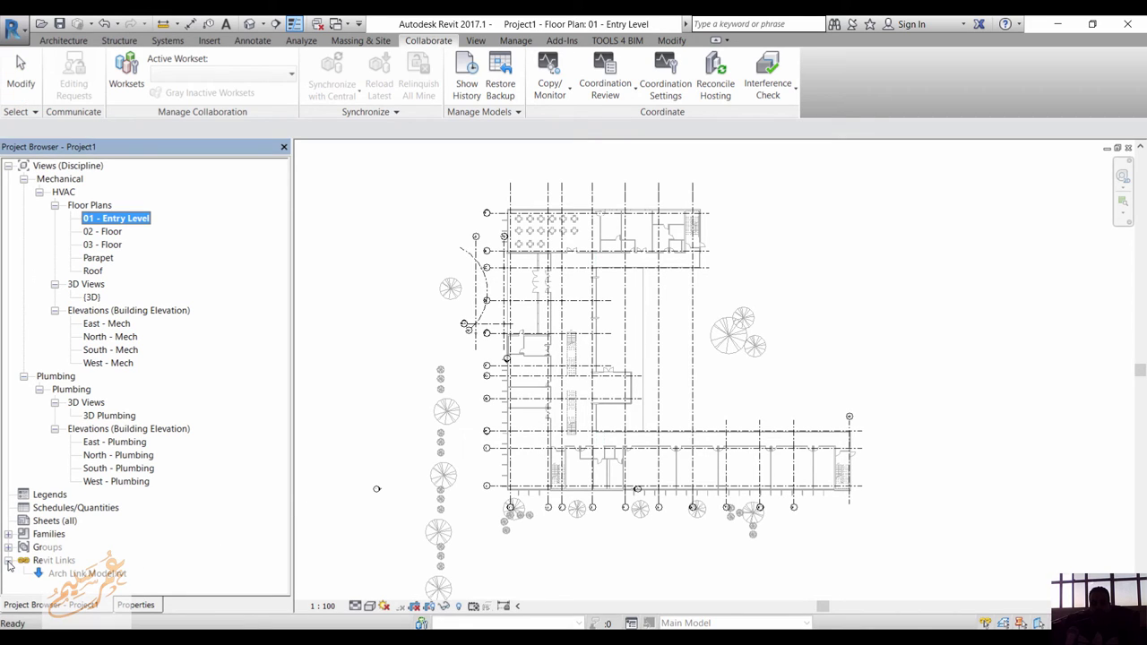
right_click(99, 574)
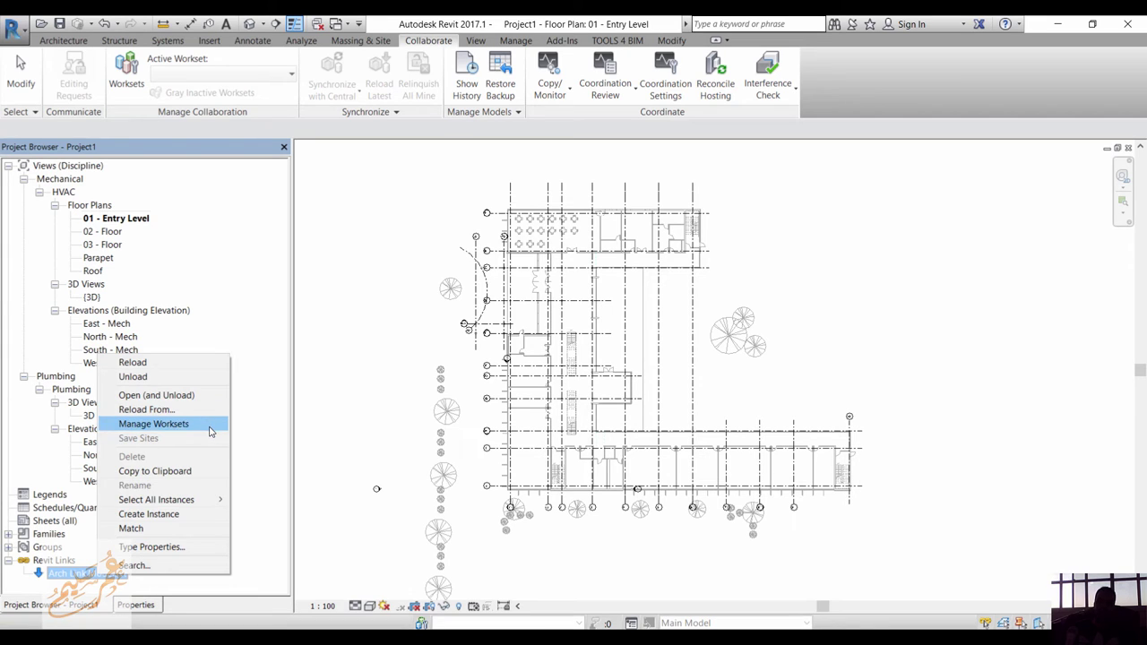
click(153, 424)
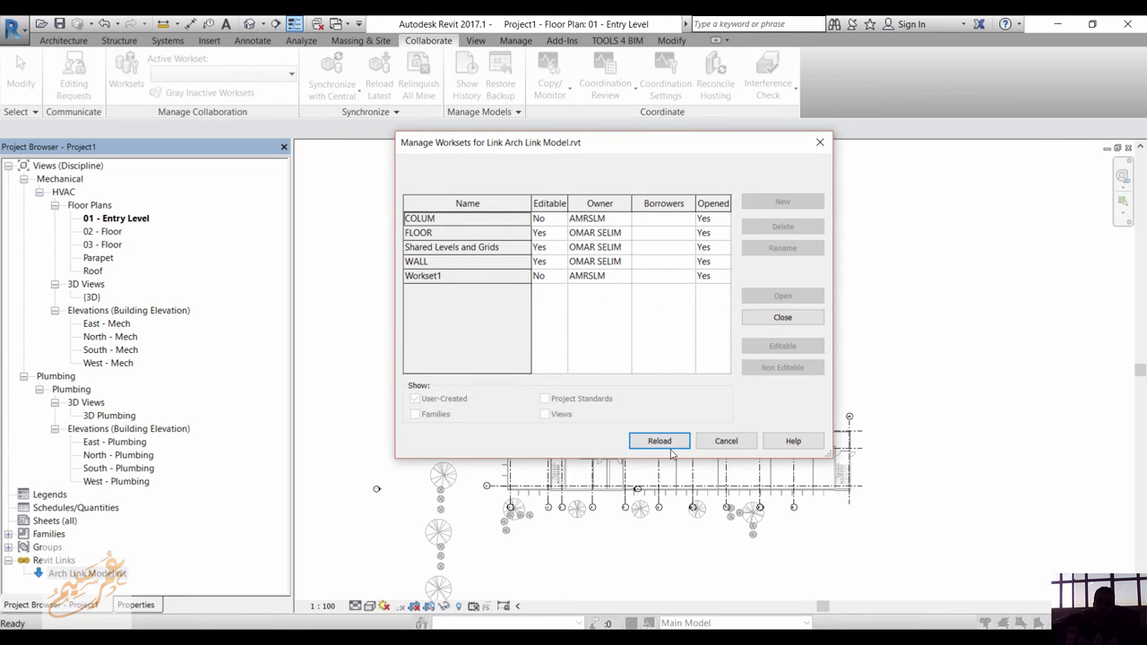
click(726, 441)
right_click(77, 575)
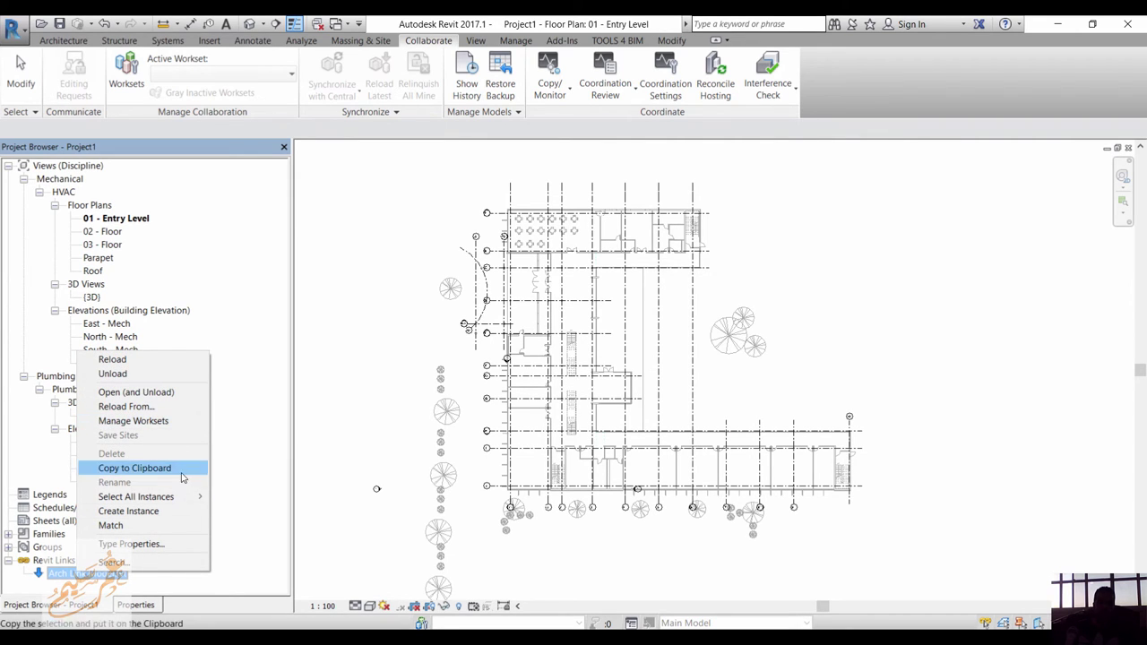
mouse_move(196, 503)
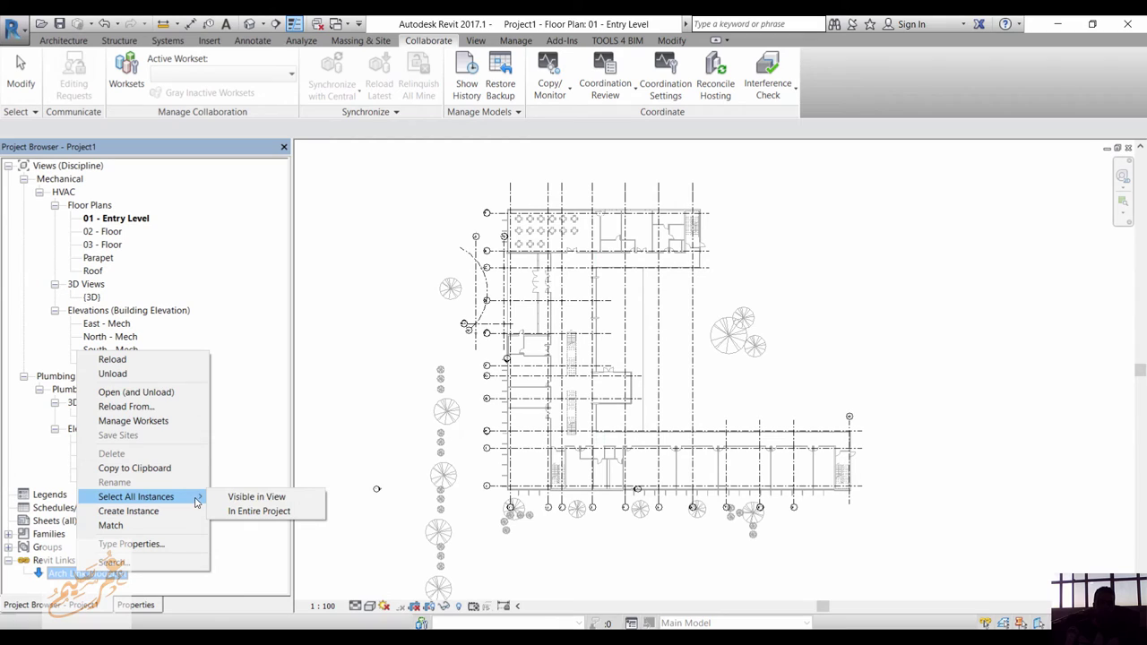
click(260, 511)
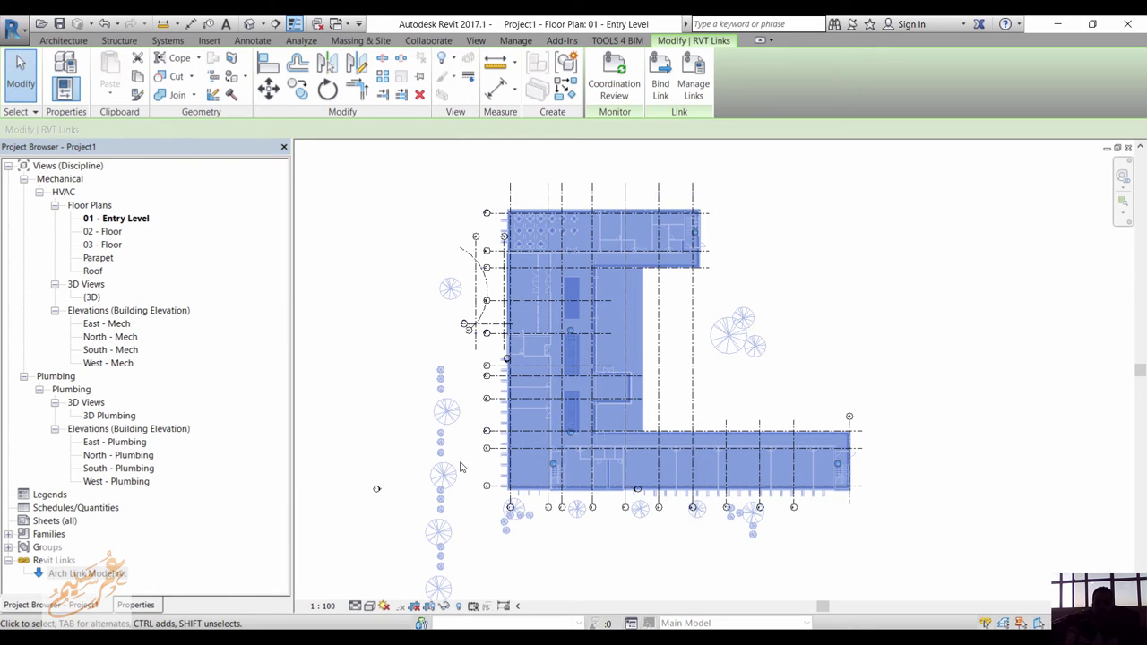
click(358, 427)
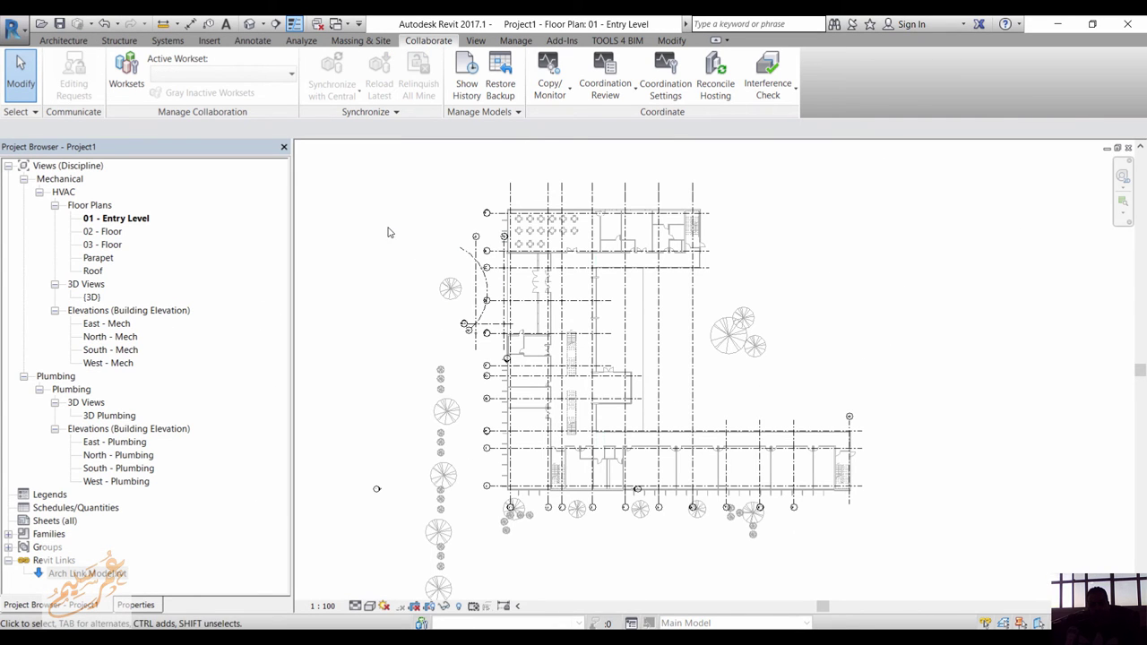
- Save the project as MEP, accepting the default save Options
key(ctrl+s)
text(M)
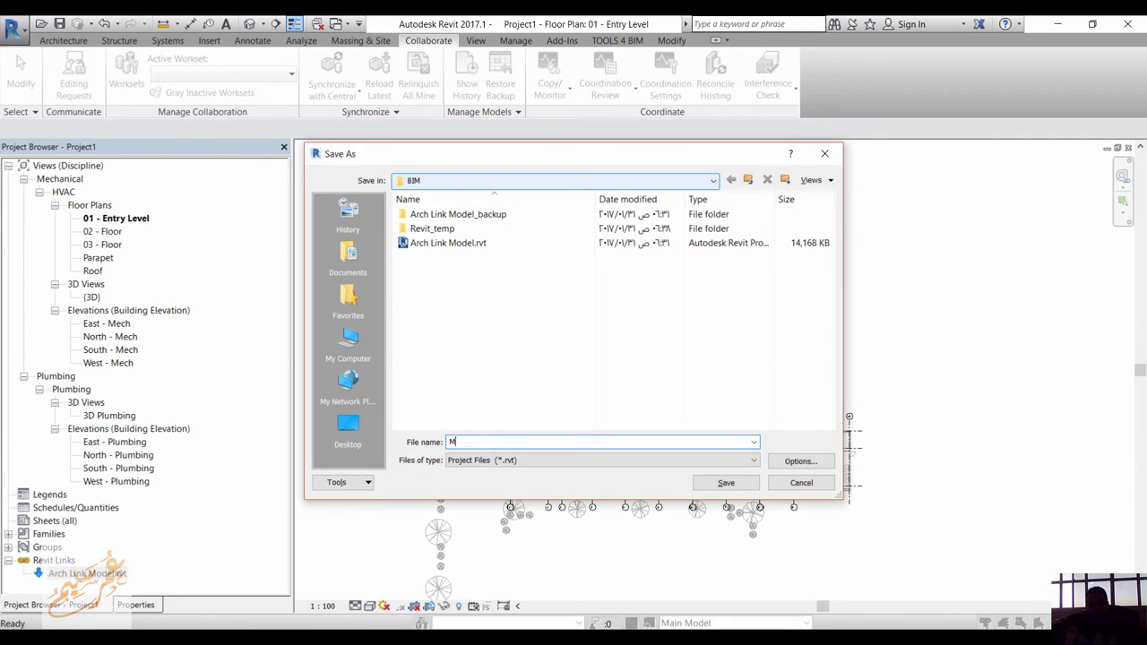
text(EP)
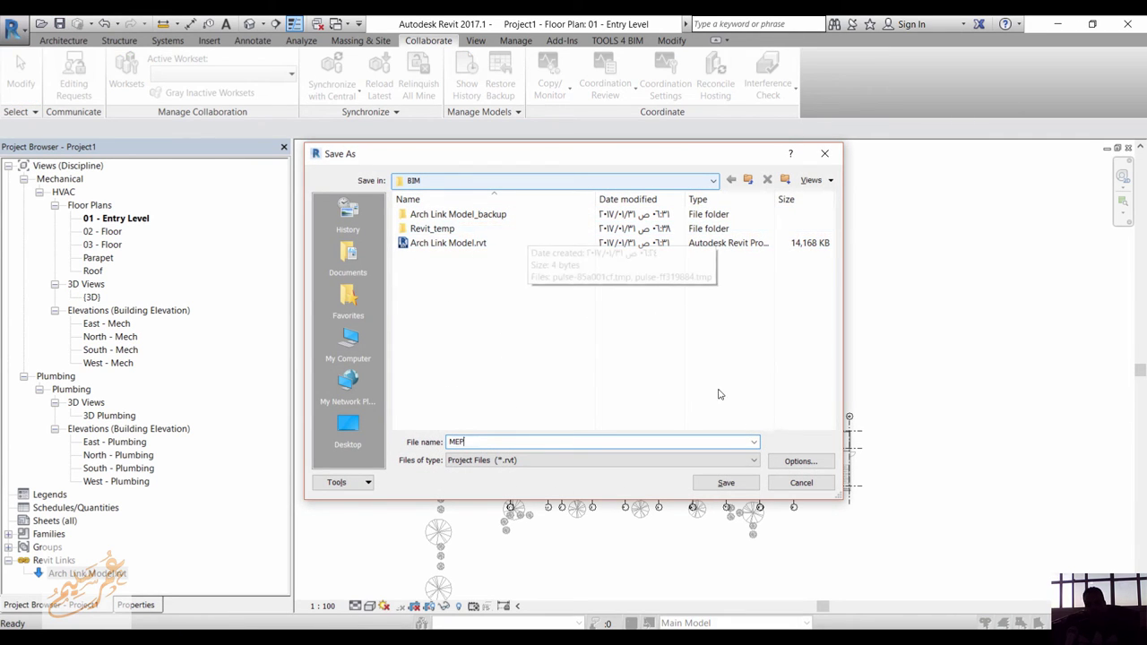
click(806, 464)
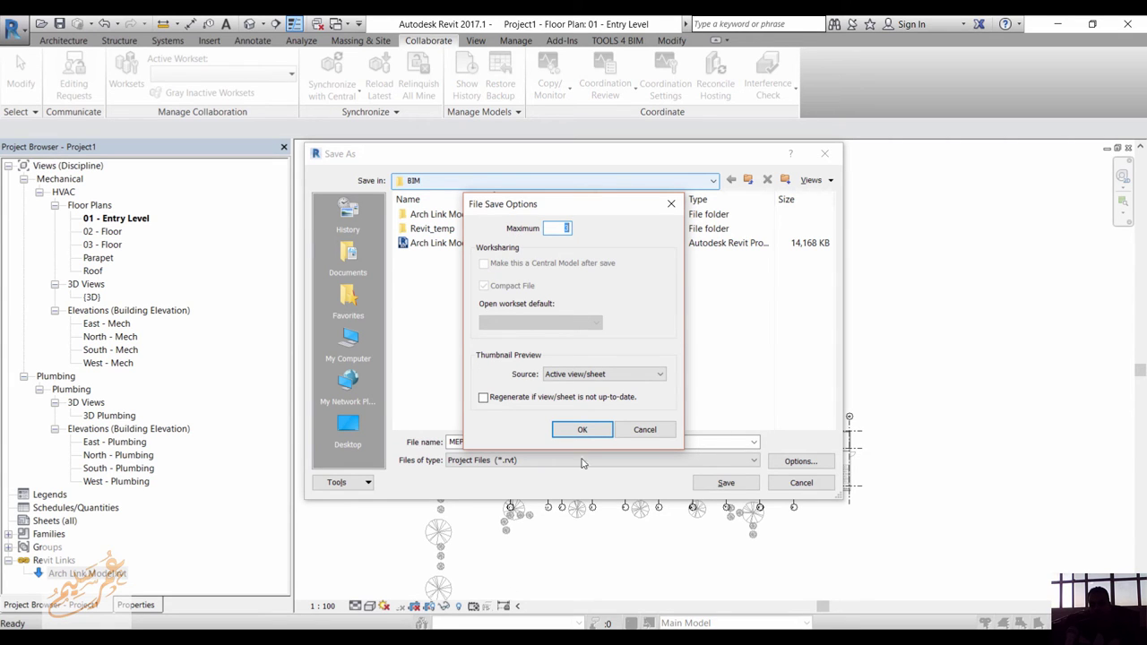
click(638, 430)
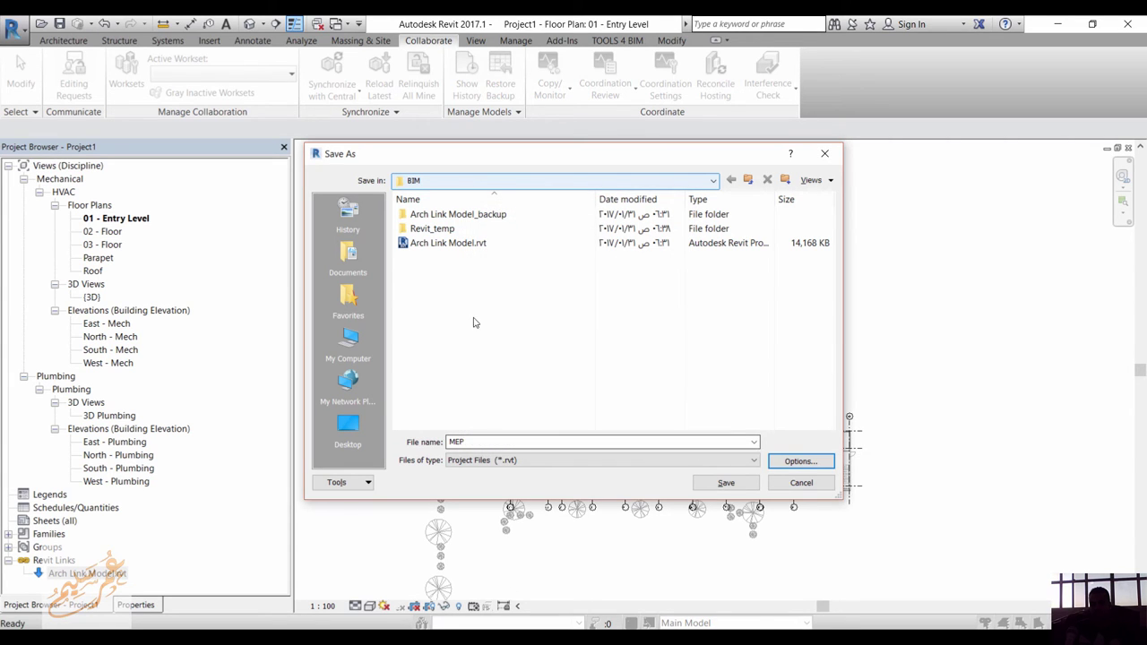
click(726, 483)
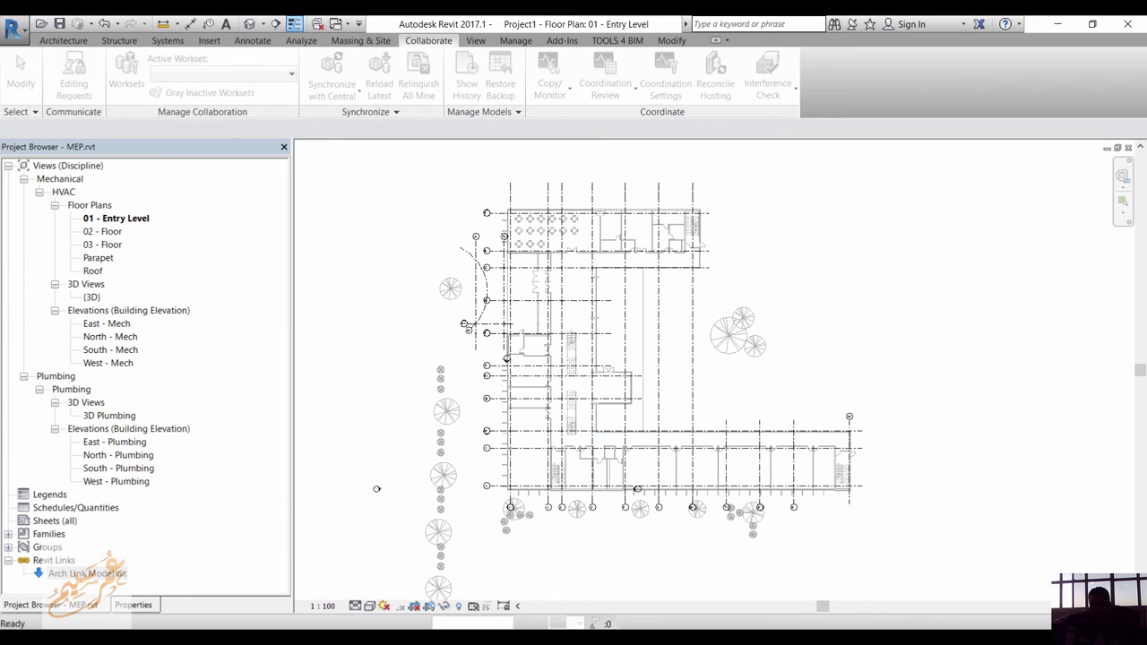
- Maximize the Arch Link Model window and open its 01 - Entry Level floor plan
click(247, 573)
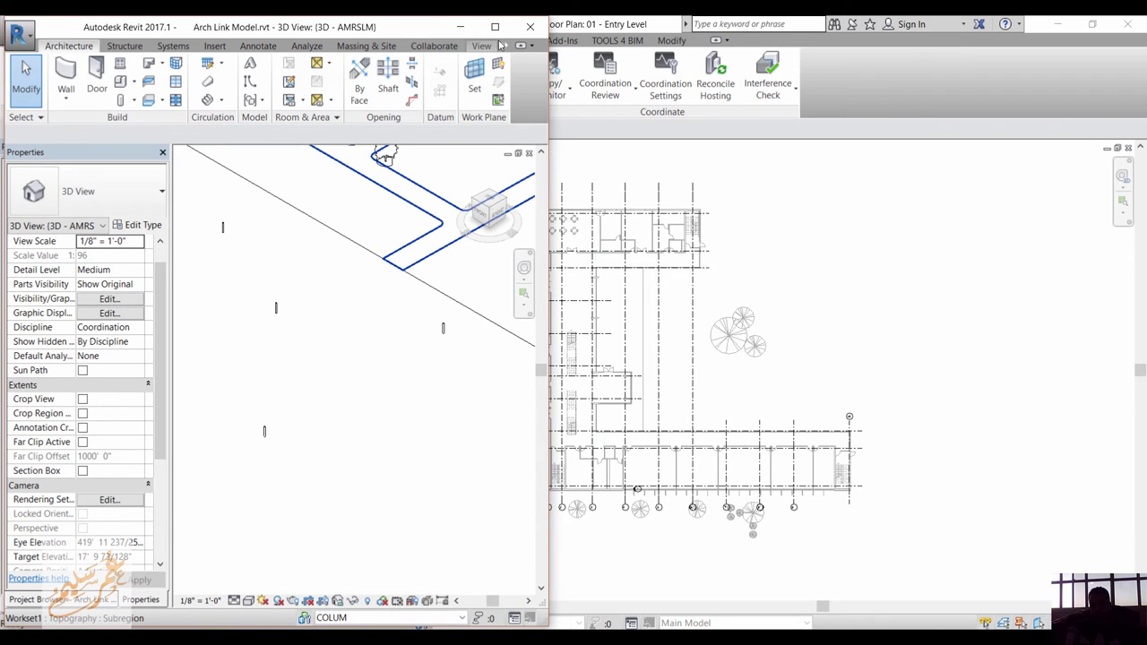
click(495, 26)
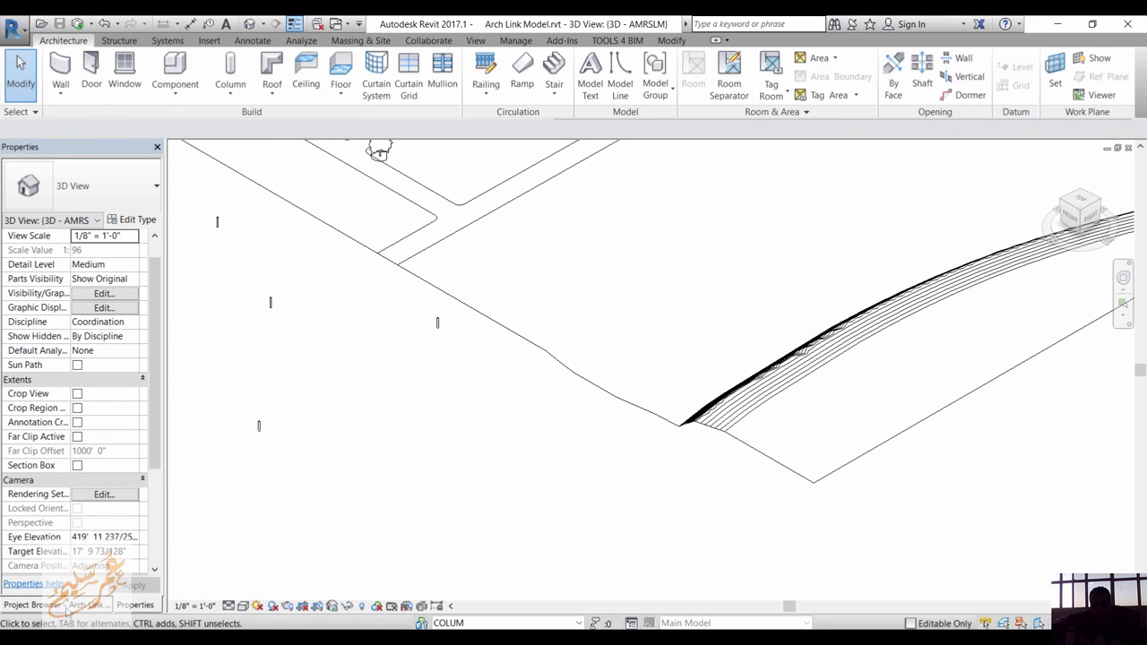
click(66, 607)
double_click(72, 192)
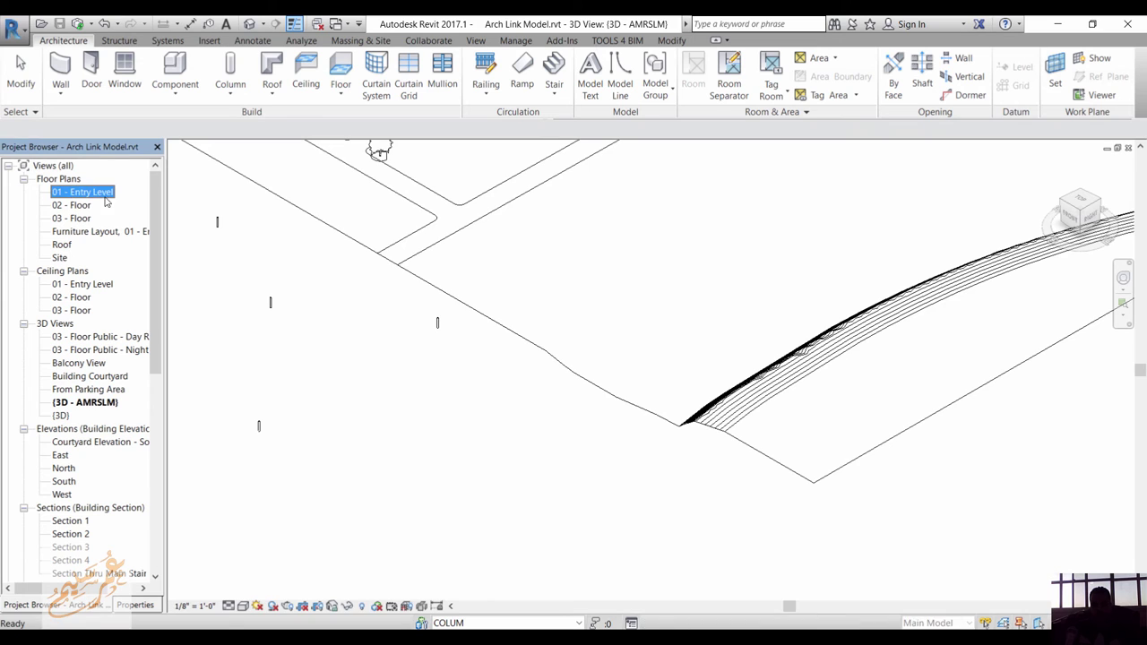
- Select grids 7–10, try moving them right, and place an editing request
scroll(688, 451, up, 6)
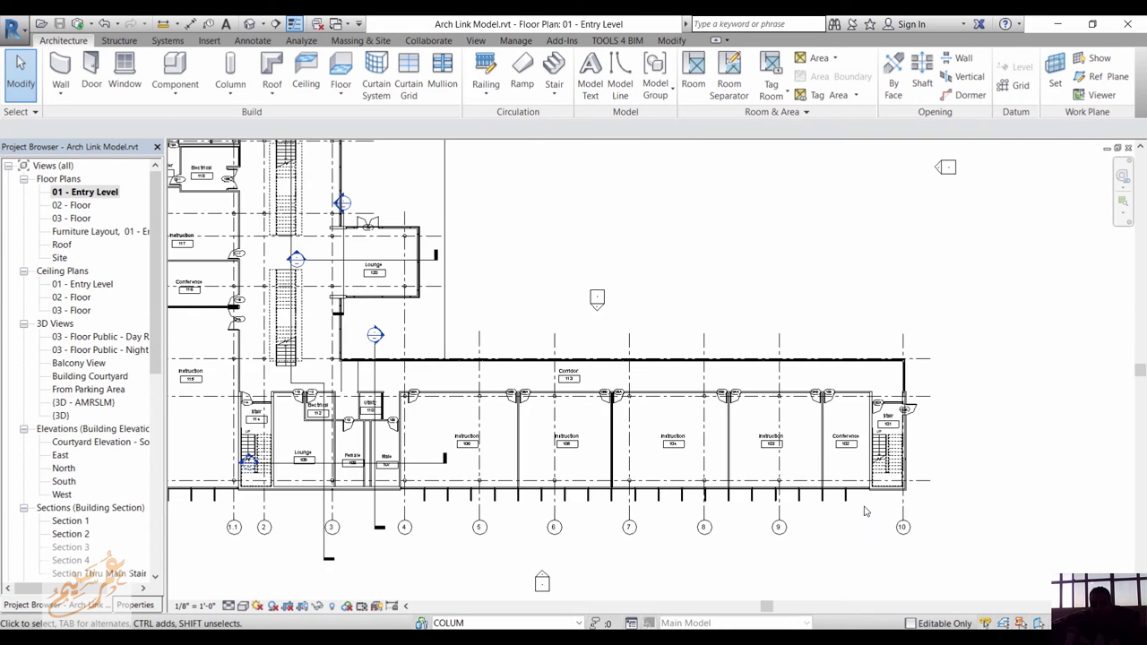
drag(935, 362, 417, 466)
drag(425, 368, 548, 371)
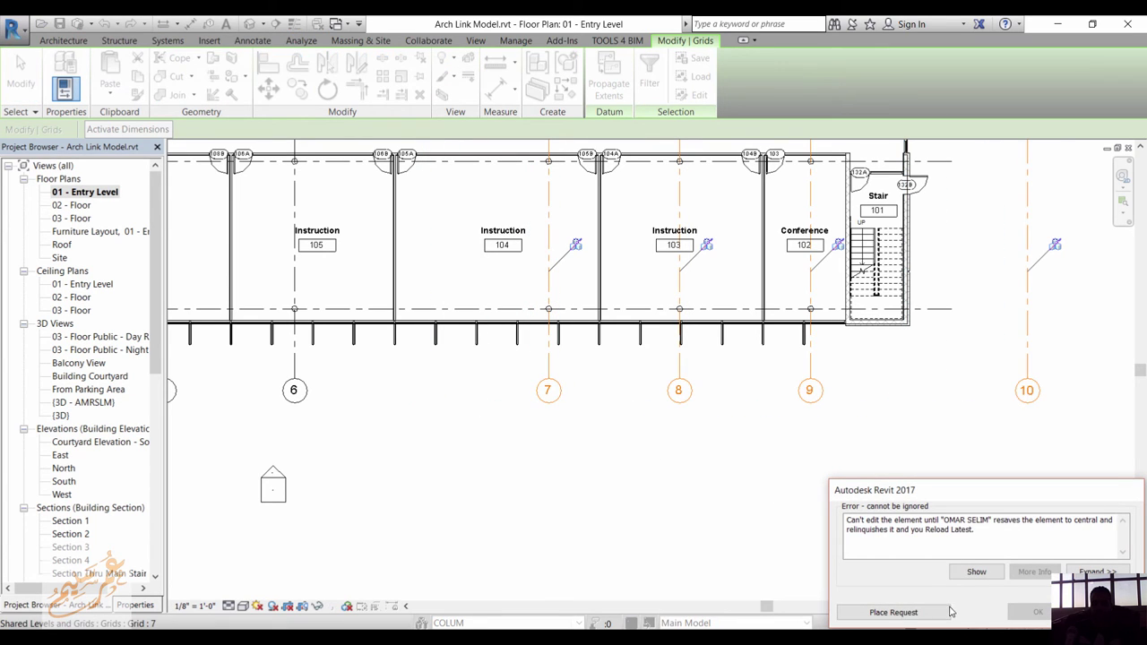
click(887, 613)
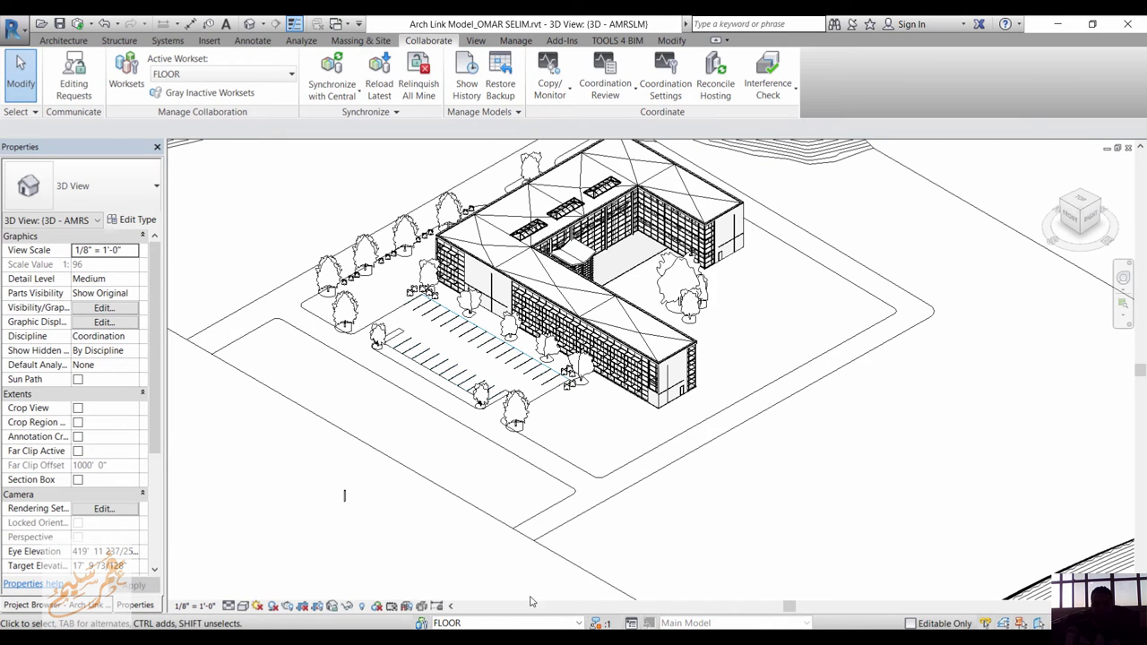
- Grant the other user's pending editing request from the Editing Requests list
click(73, 73)
click(574, 100)
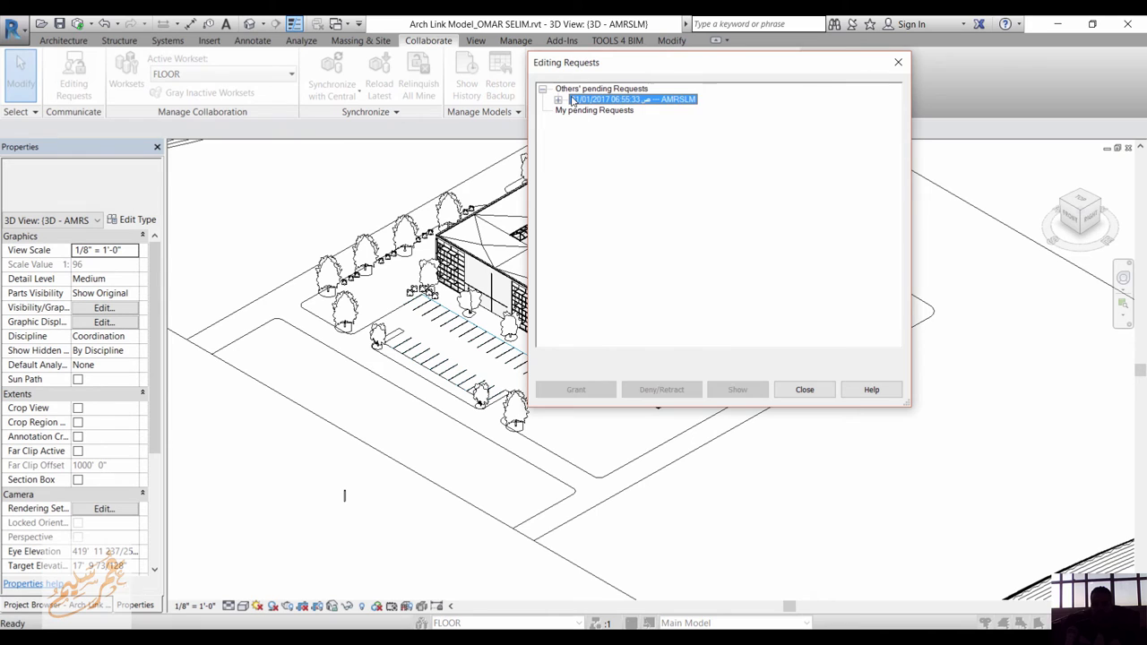
click(583, 390)
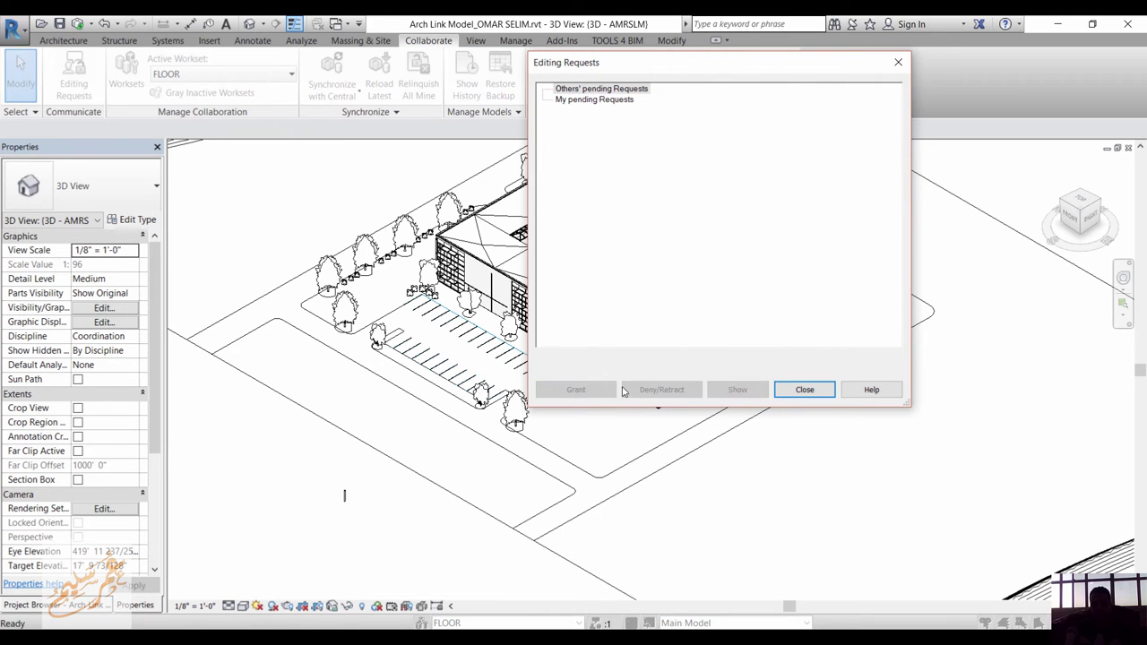
click(805, 390)
- Synchronize with Central, dismiss the request-granted message, and deselect the grids
click(77, 23)
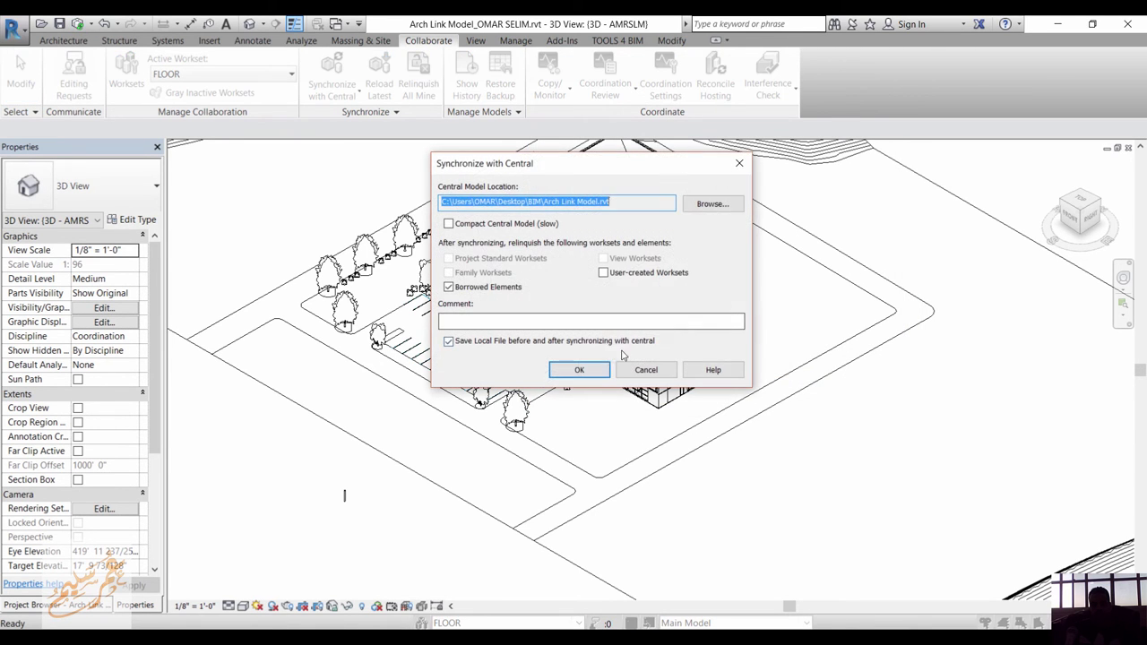
click(580, 370)
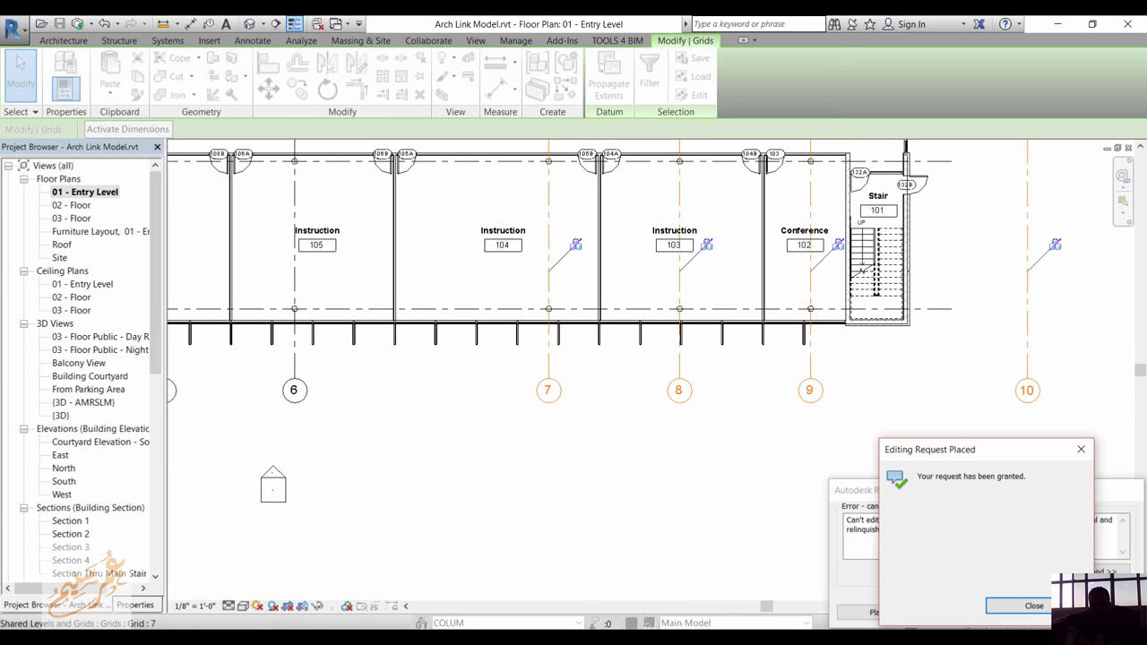
click(1033, 607)
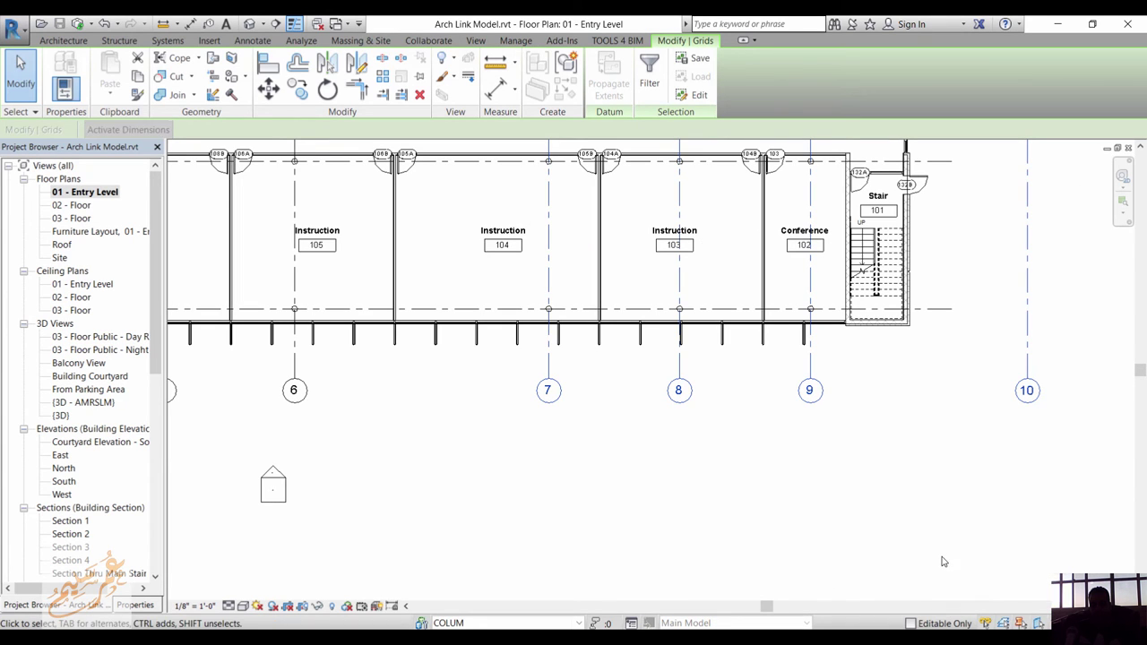
click(562, 424)
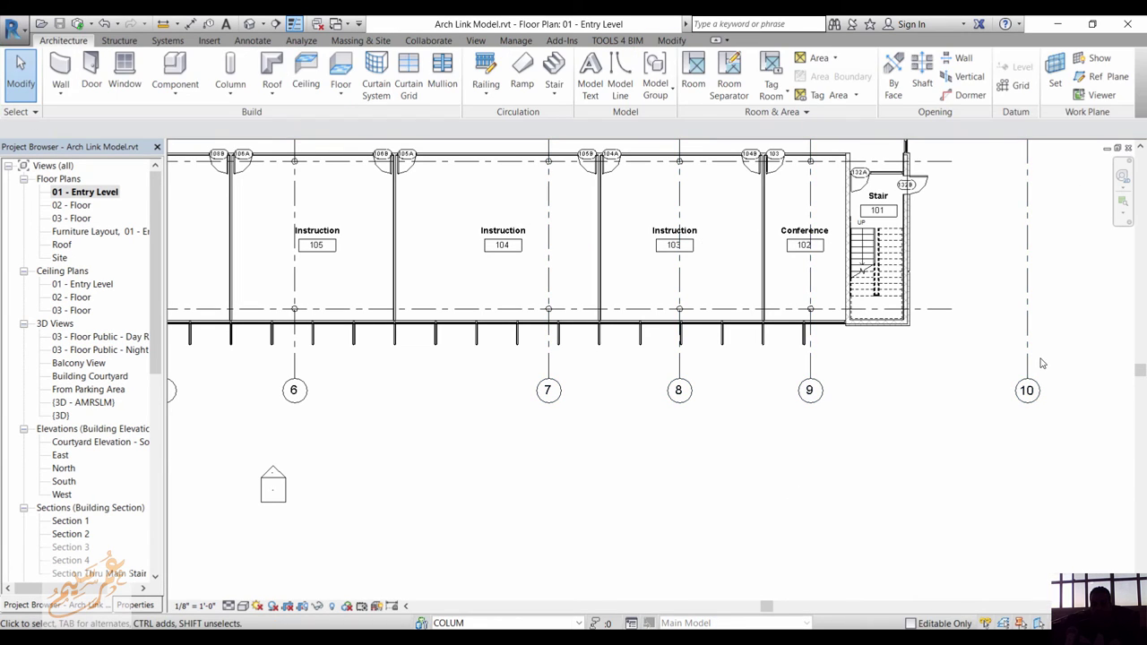
- Delete grids 9 and 10, then attempt Synchronize with Central, which fails
drag(1019, 366, 818, 392)
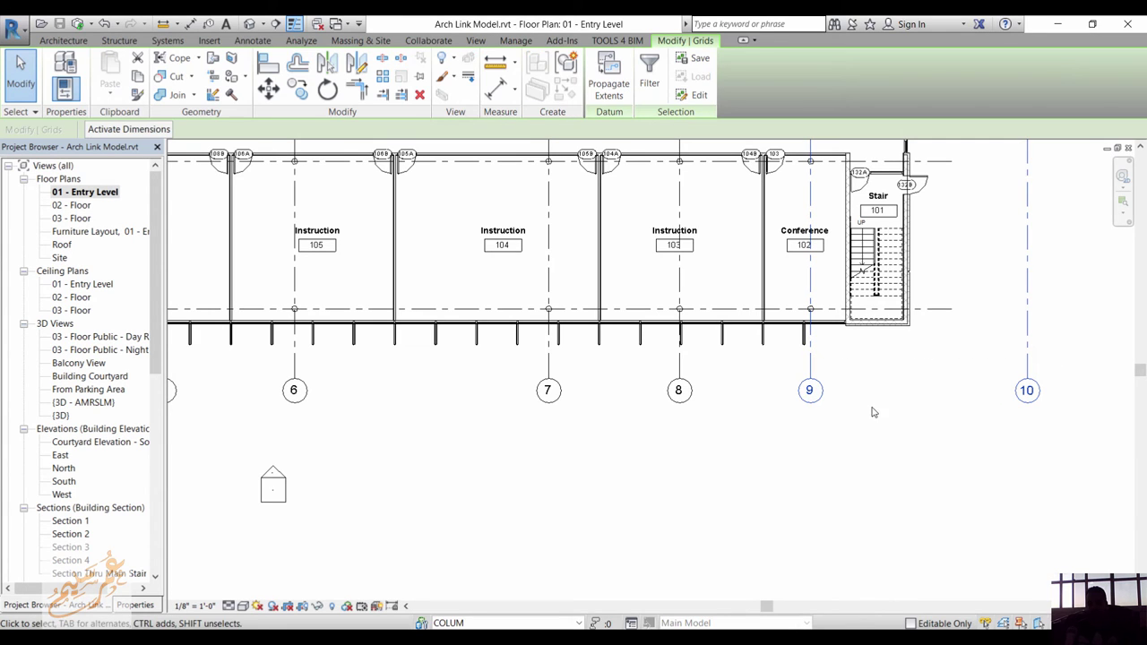
key(Delete)
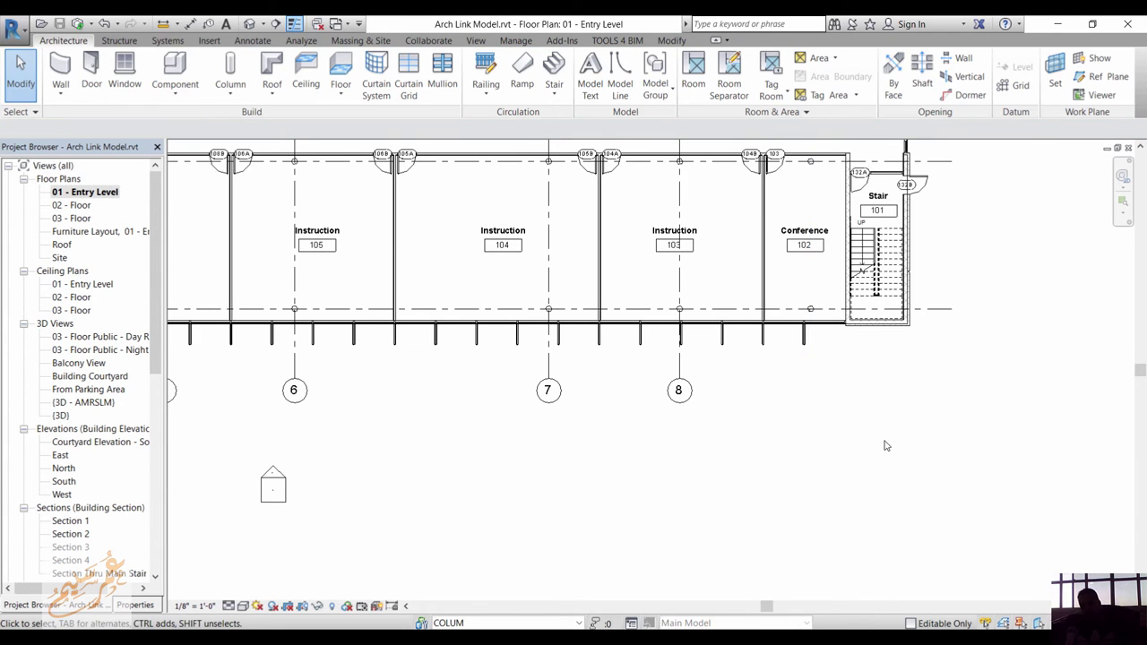
click(77, 23)
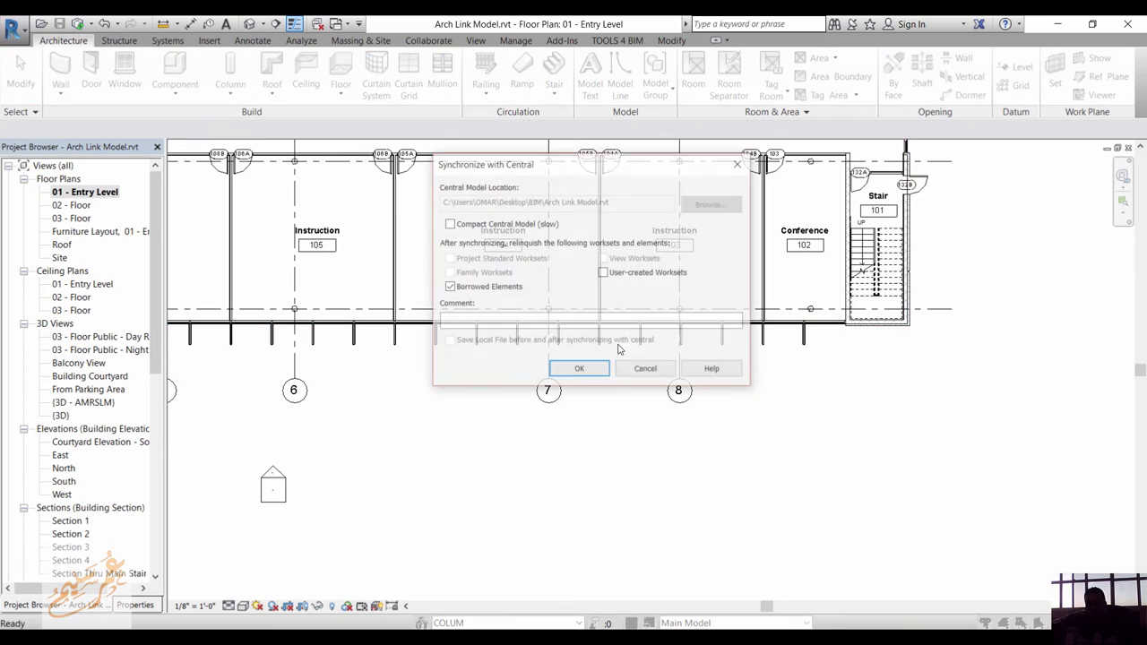
click(583, 369)
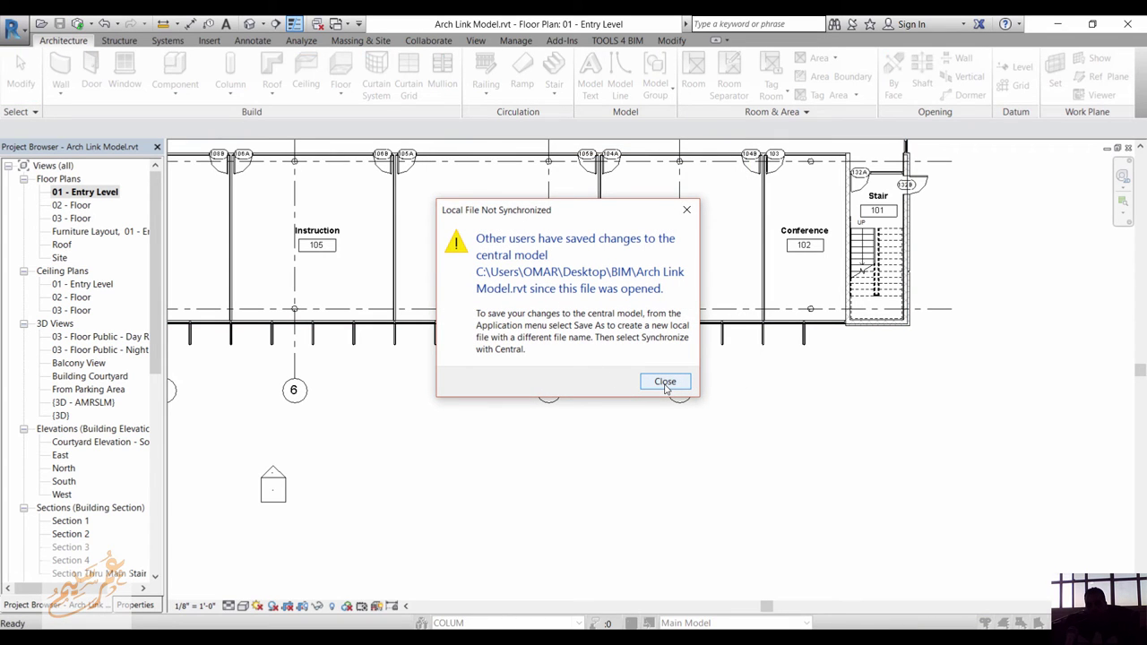
click(665, 383)
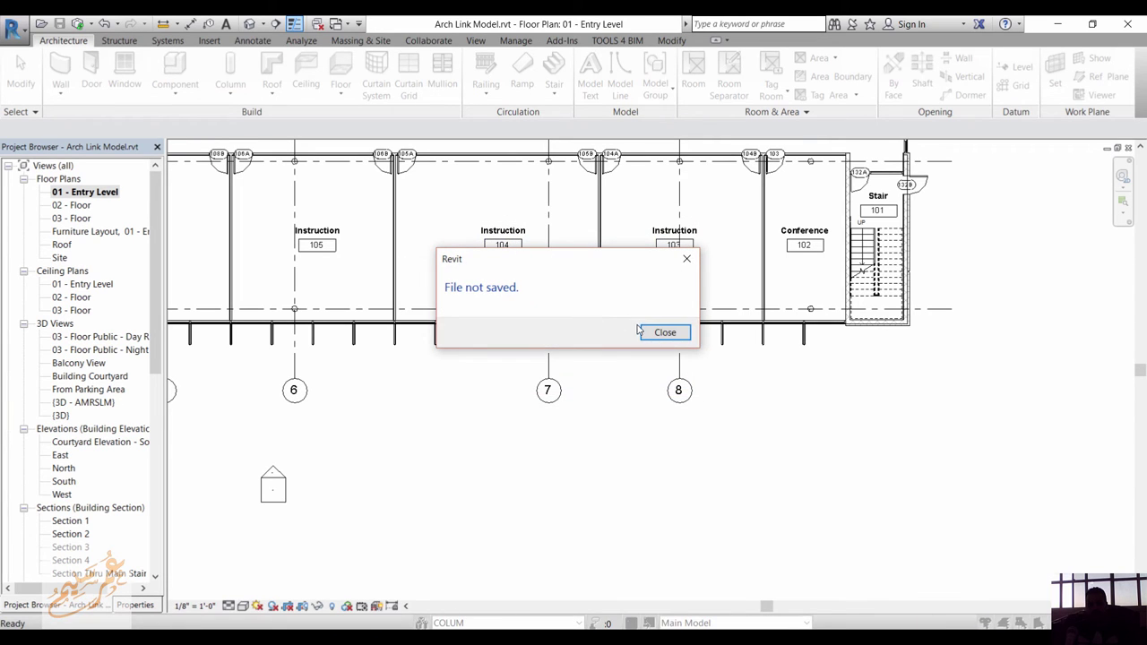
click(665, 332)
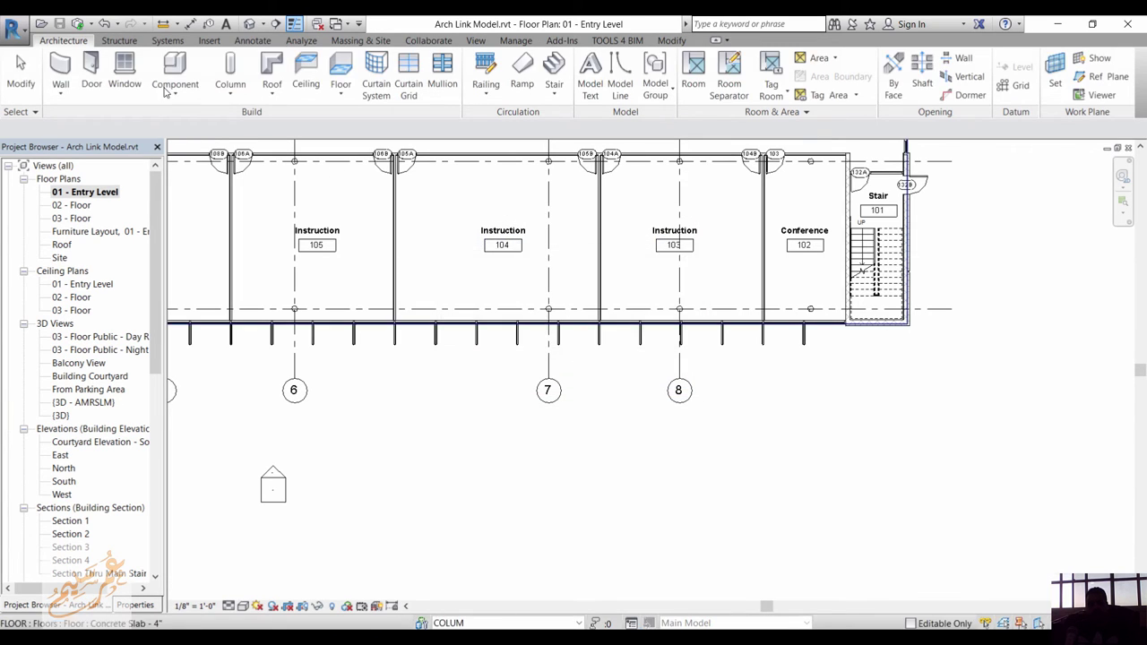
- Retry synchronizing, then try Relinquish All Mine, which is refused
click(78, 24)
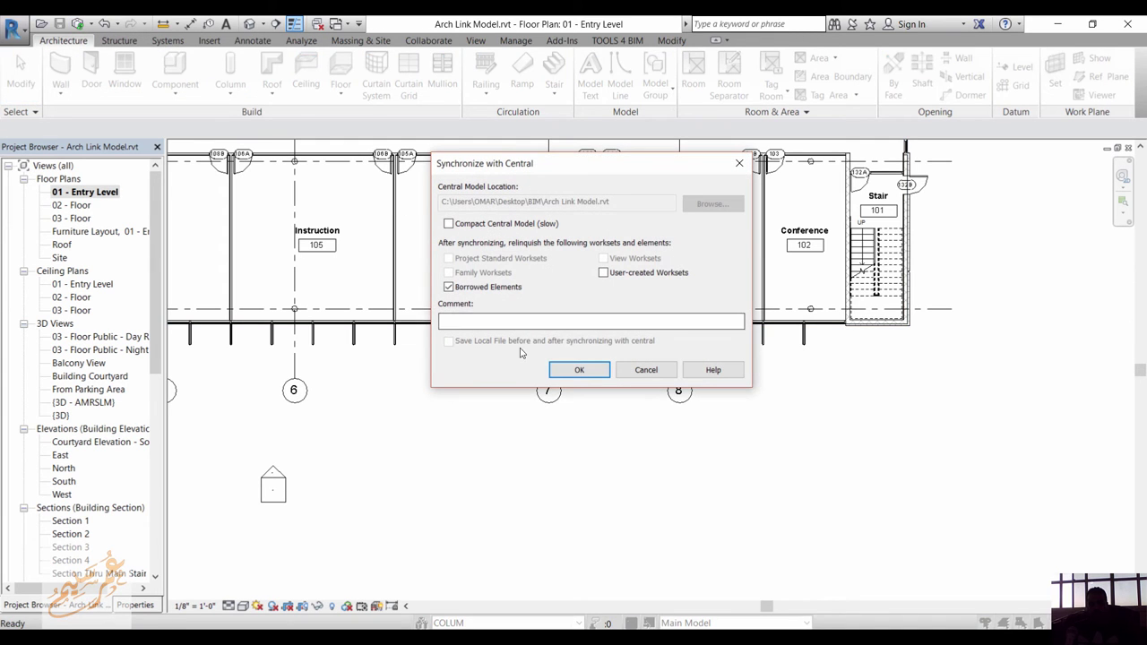
click(562, 371)
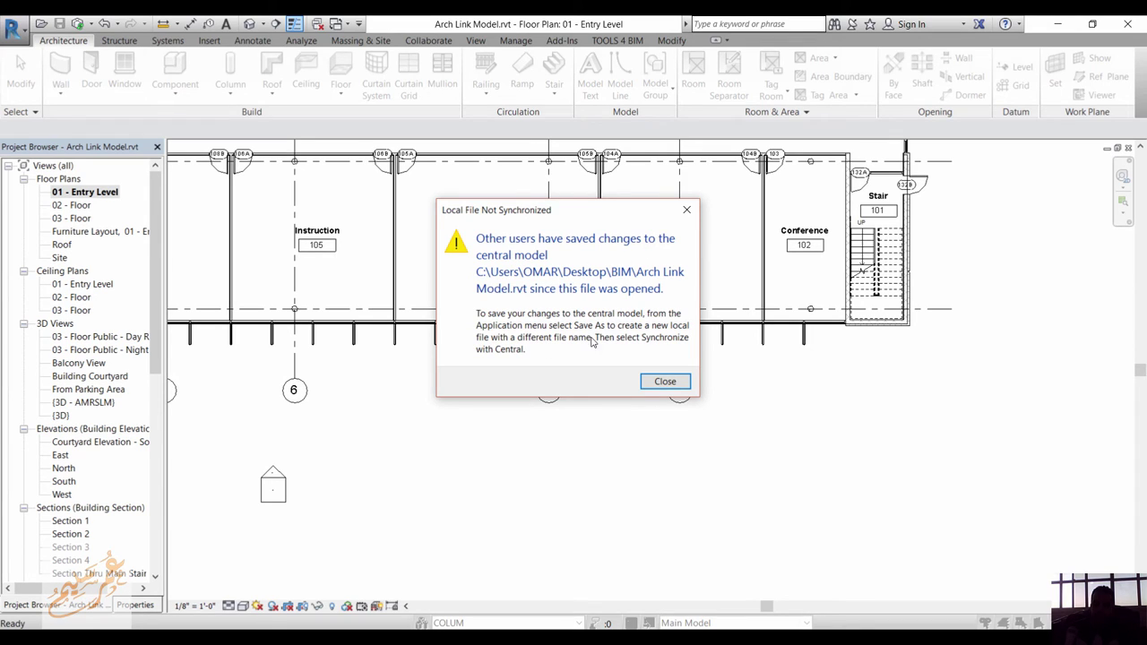
click(655, 383)
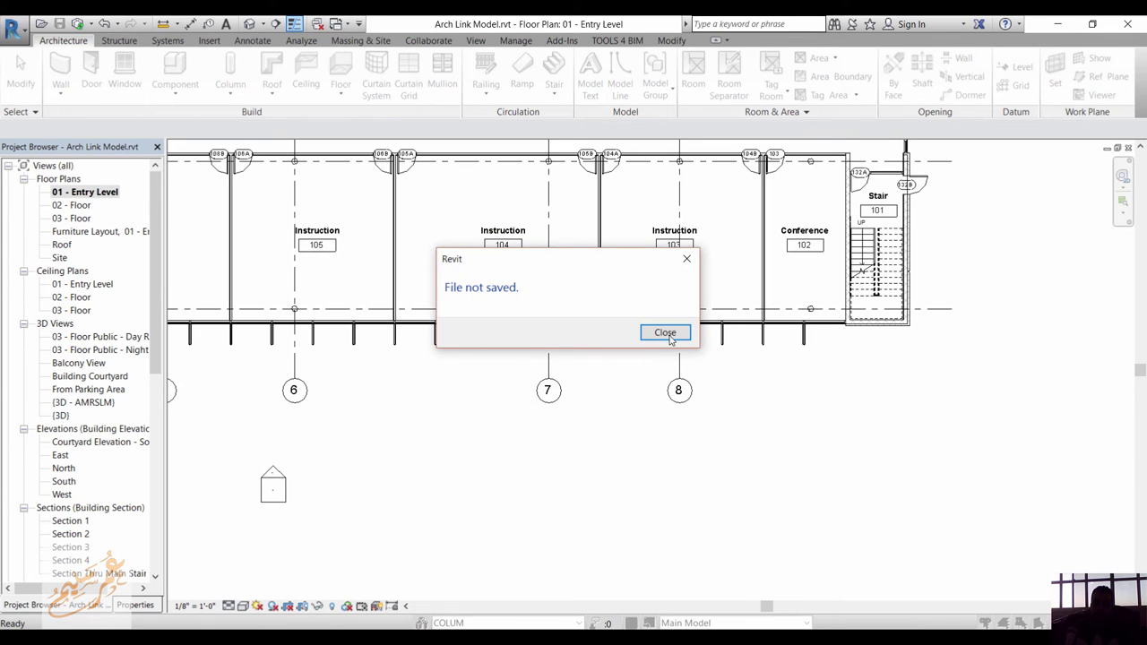
click(666, 334)
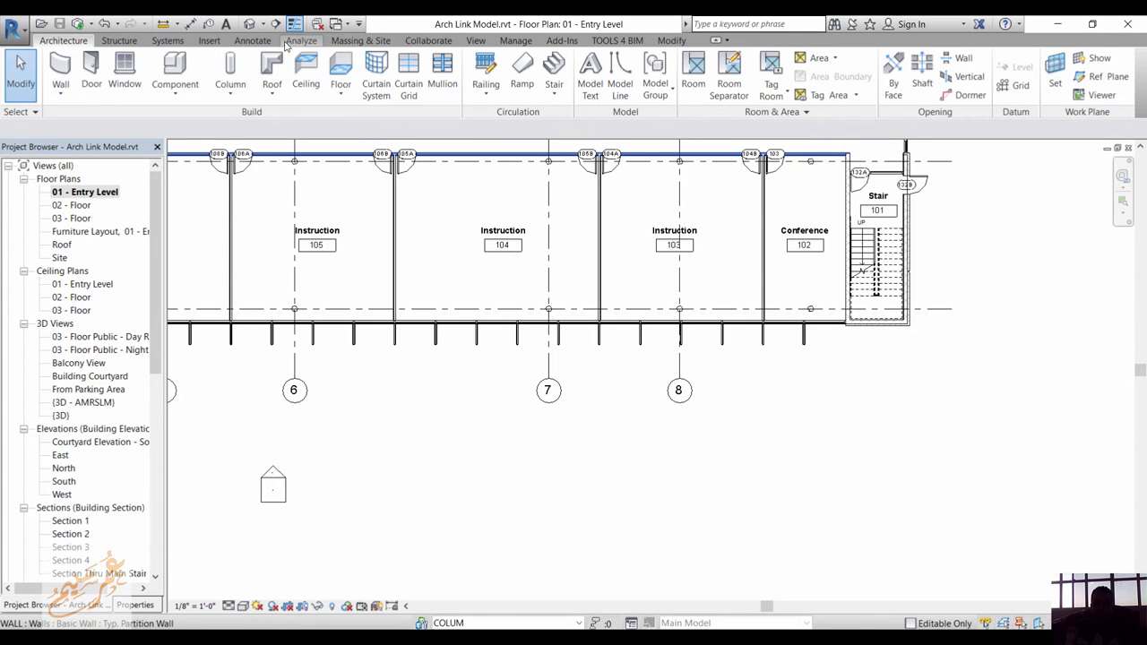
click(422, 40)
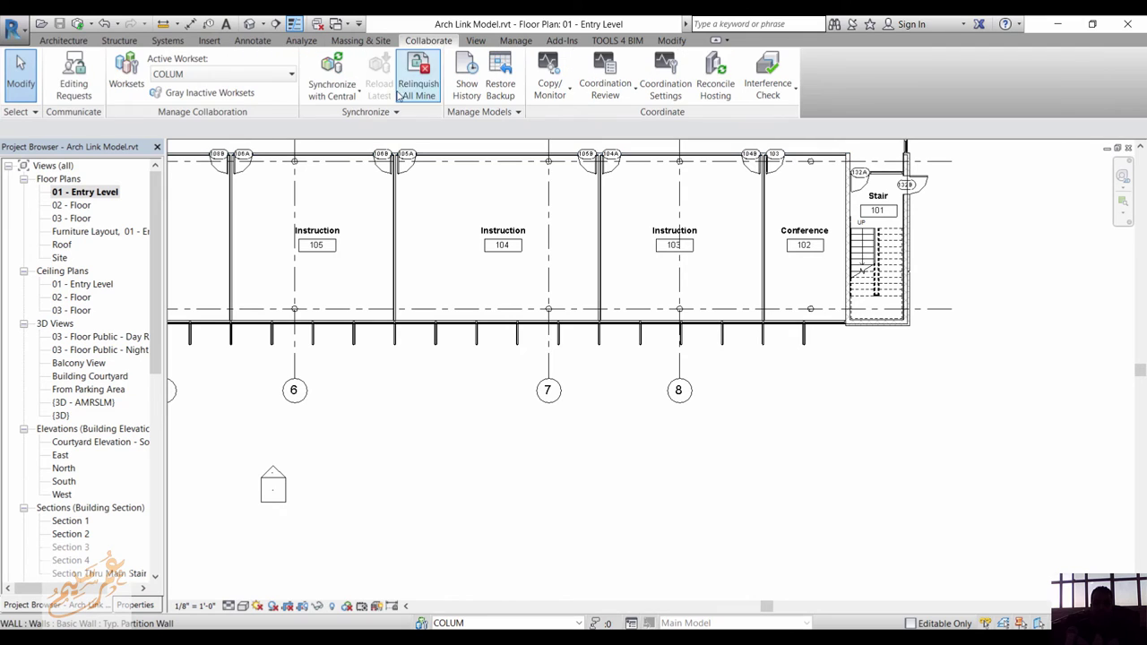
click(406, 84)
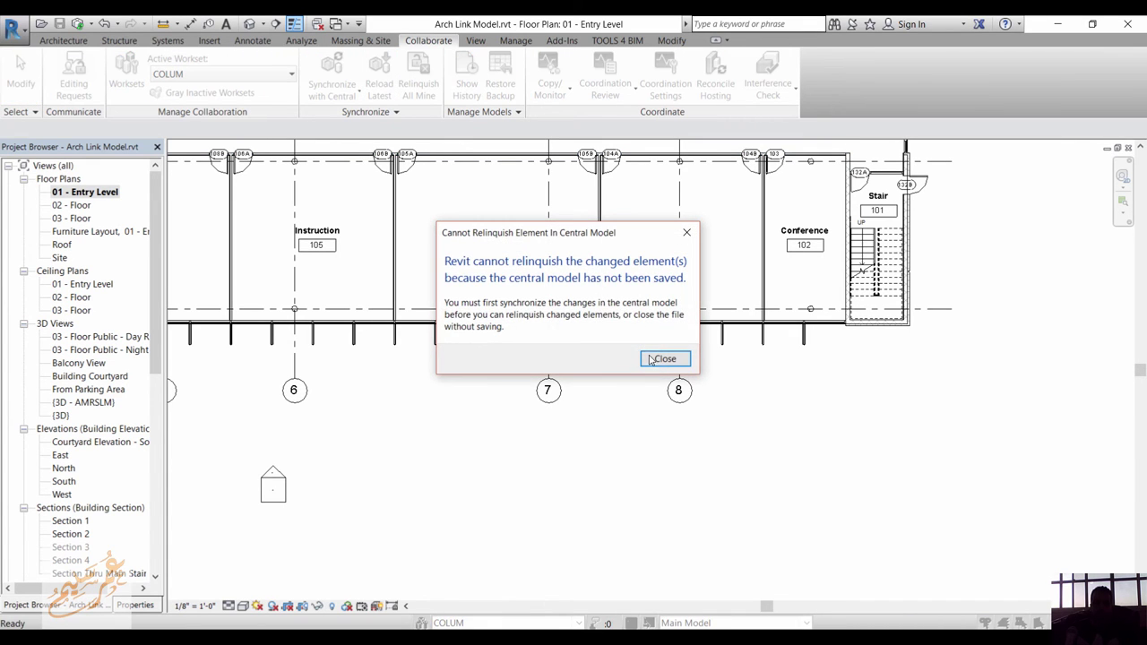
click(664, 358)
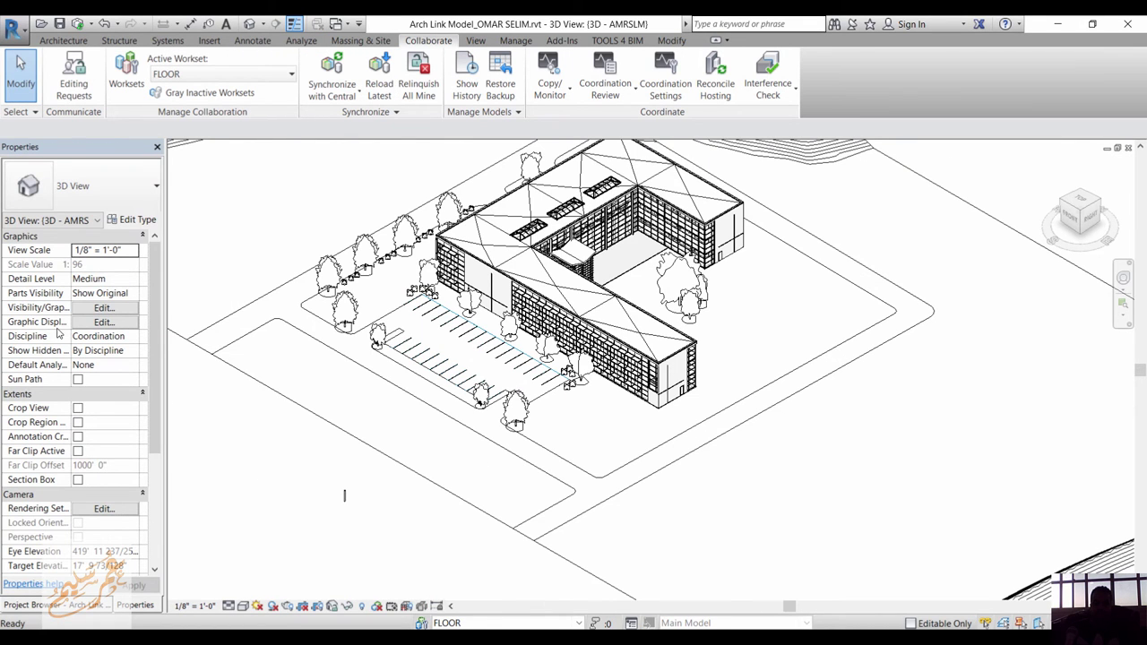
- In 01 - Entry Level, move grid G's head closer to grid F.1
click(78, 605)
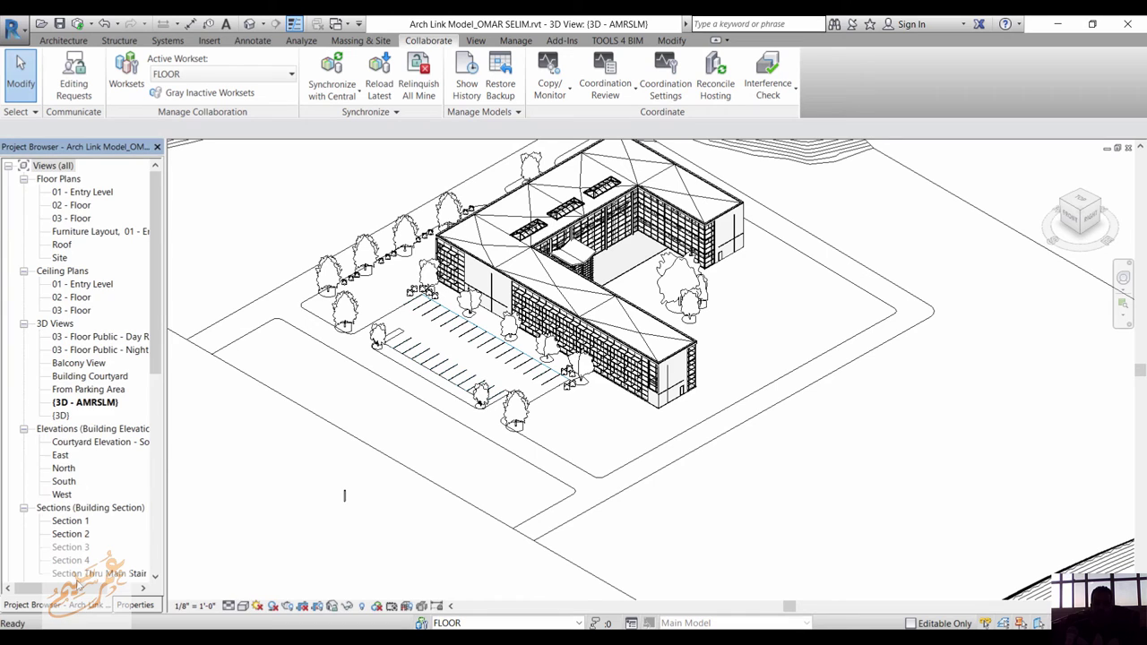
double_click(92, 193)
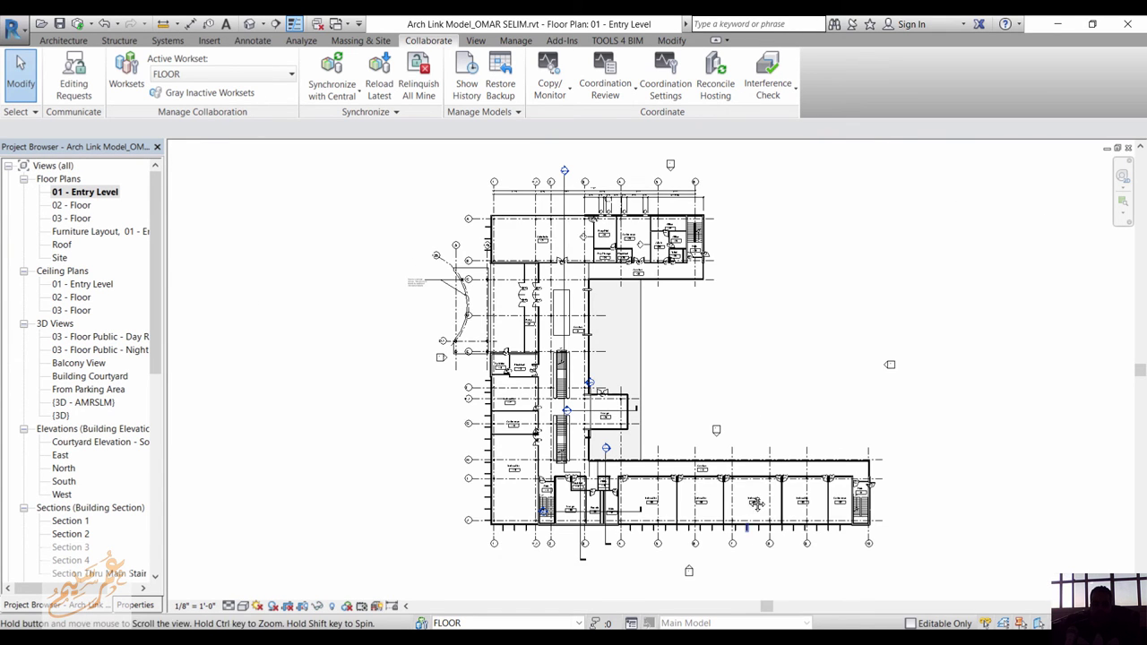
scroll(758, 503, up, 3)
middle_drag(409, 404, 592, 549)
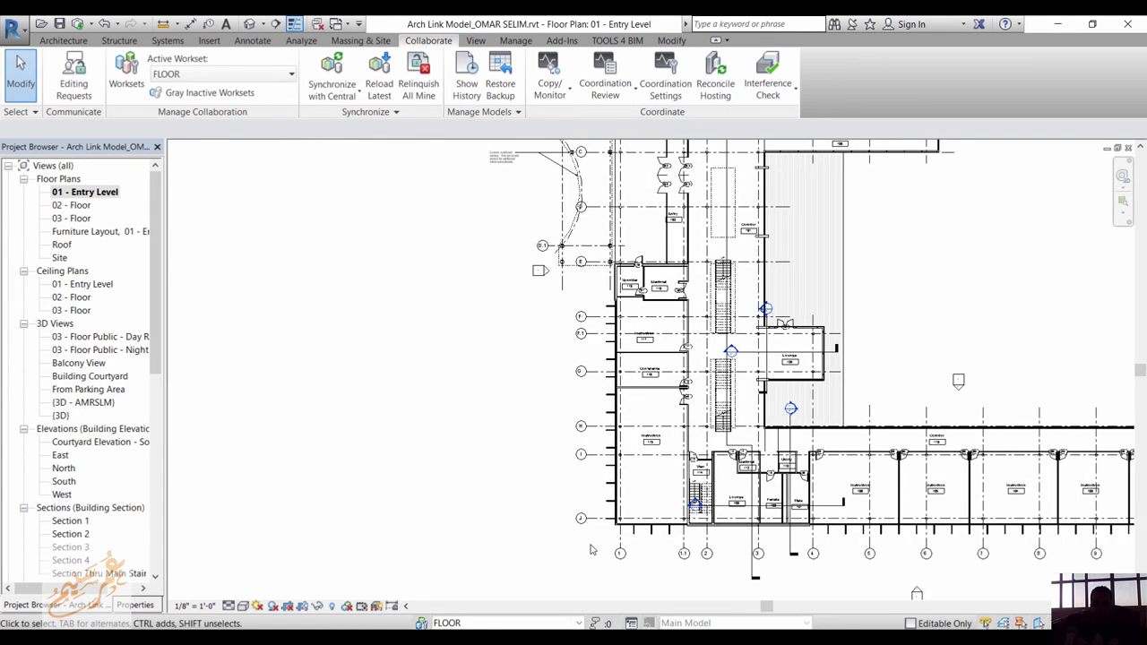
click(581, 371)
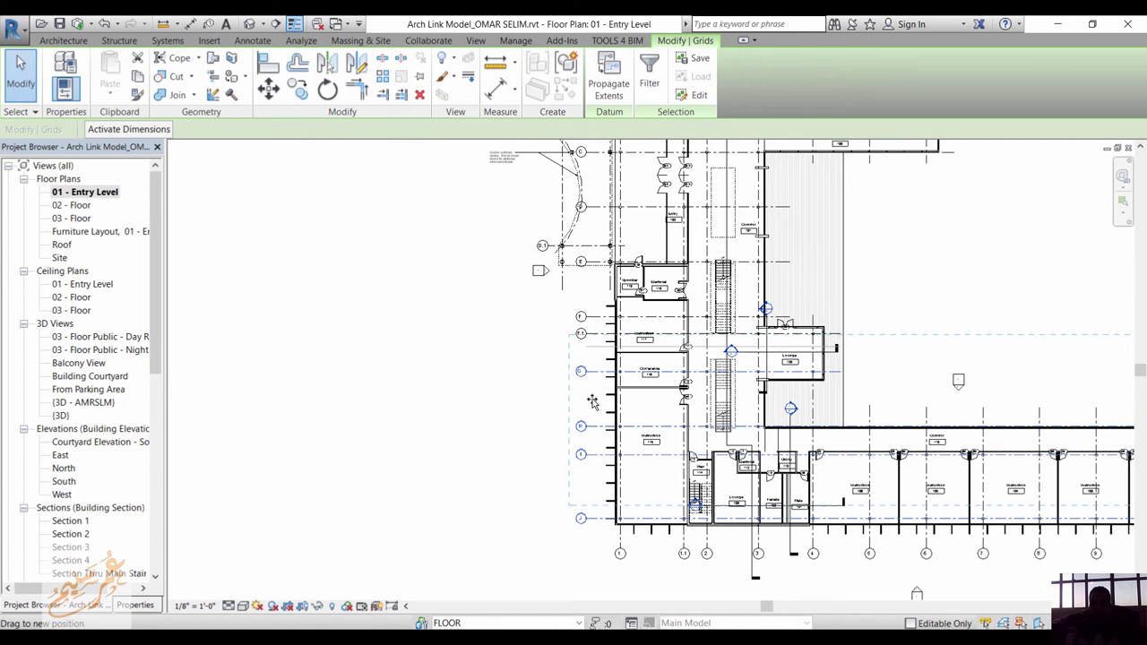
drag(592, 387, 591, 374)
middle_drag(592, 376, 602, 569)
- Delete the three right-hand grids along the top of the plan
drag(710, 161, 566, 198)
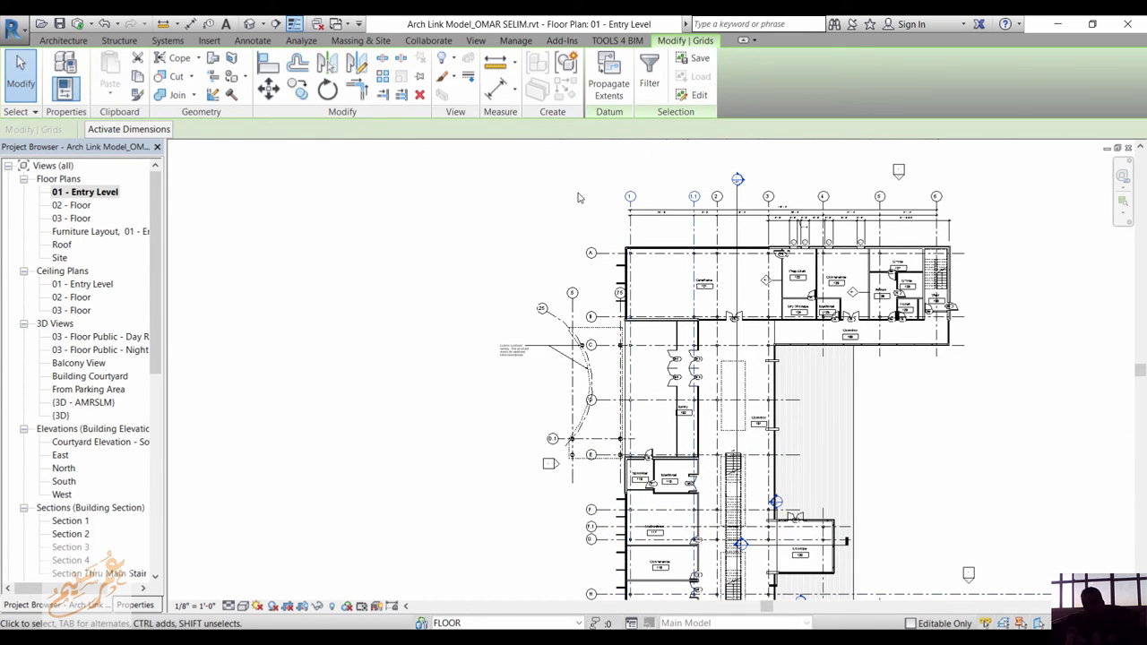
drag(986, 186, 809, 198)
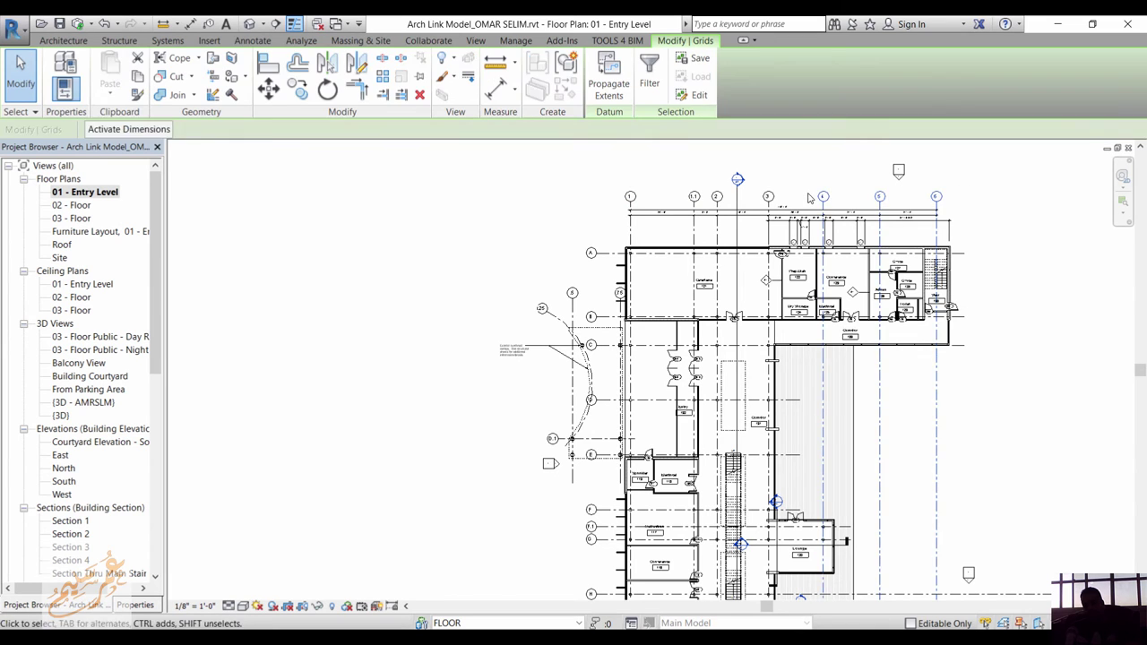
key(Delete)
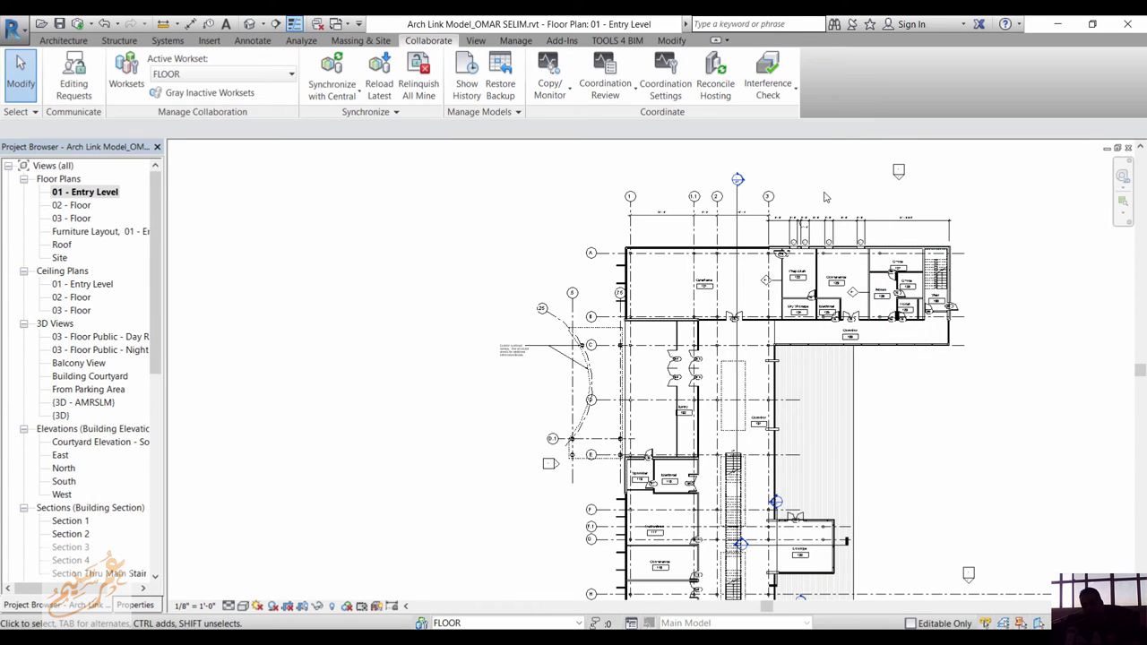
- Synchronize the grid deletions with central, then reload Arch Link Model.rvt in MEP.rvt
click(166, 23)
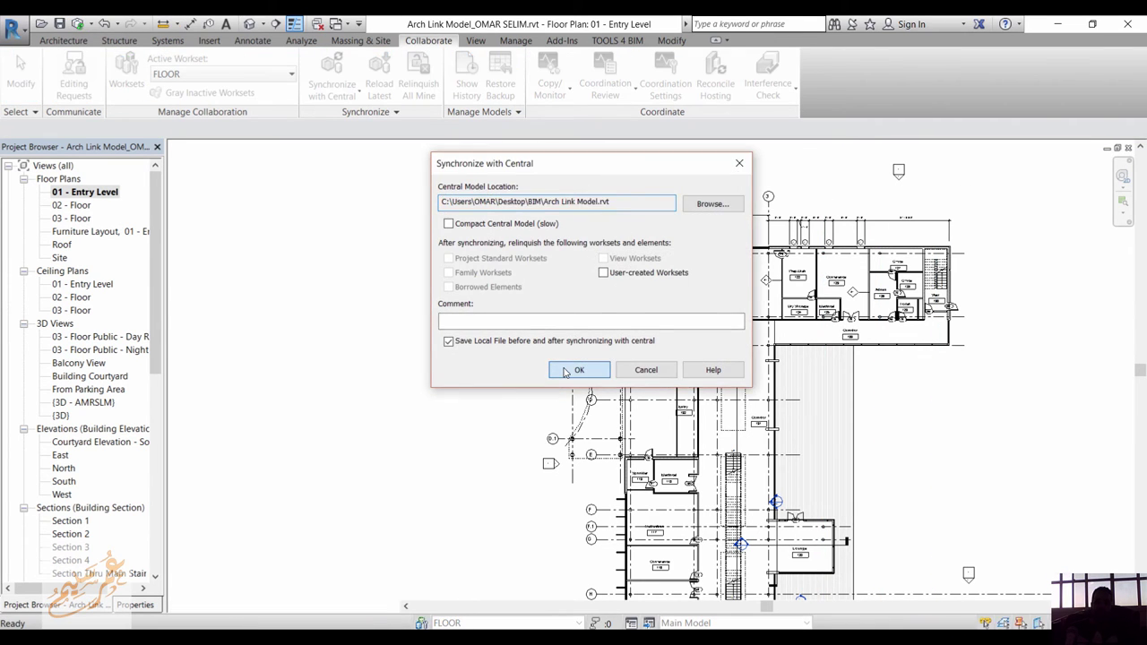
click(578, 370)
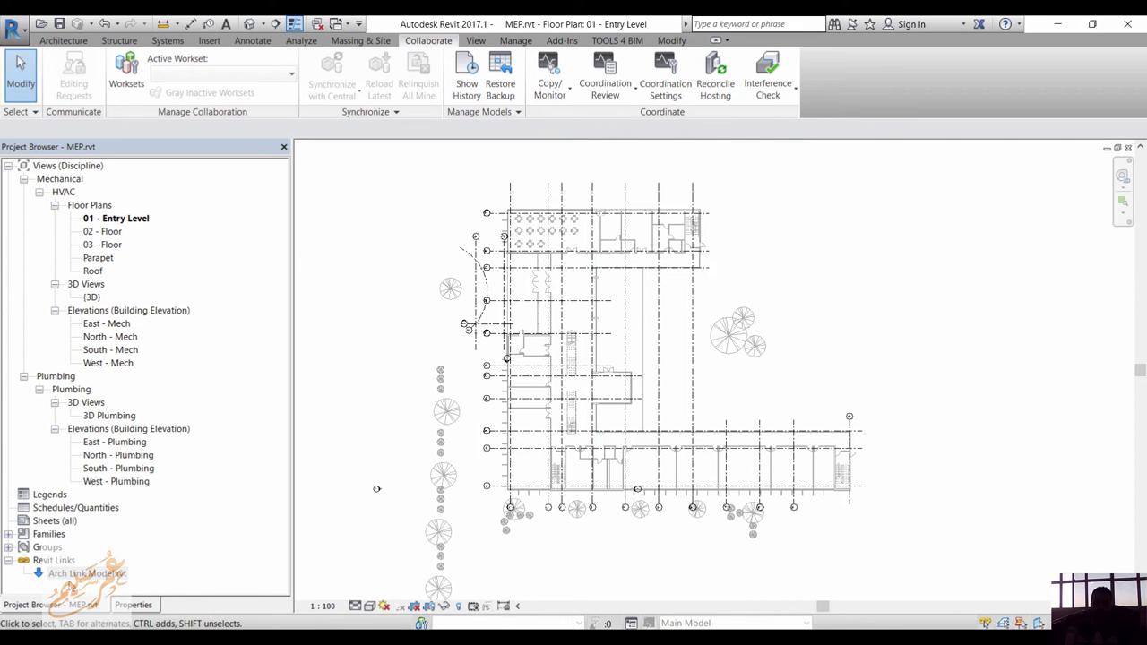
right_click(72, 576)
click(142, 363)
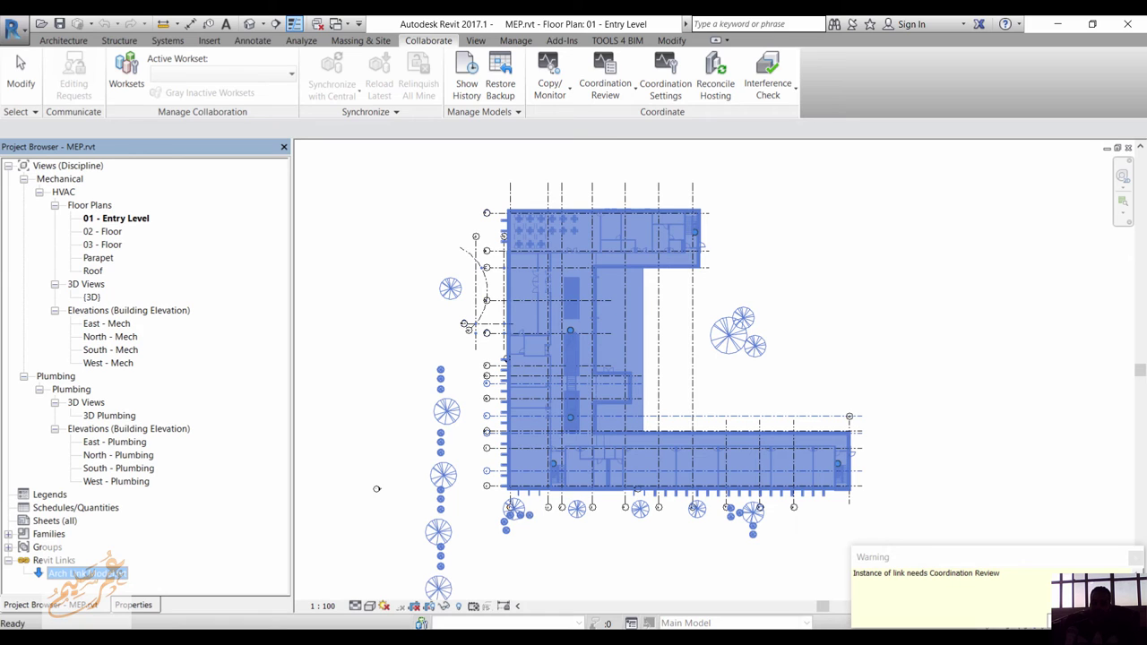
- Inspect the Coordination Review warning and show the flagged architectural link in the view
click(1136, 558)
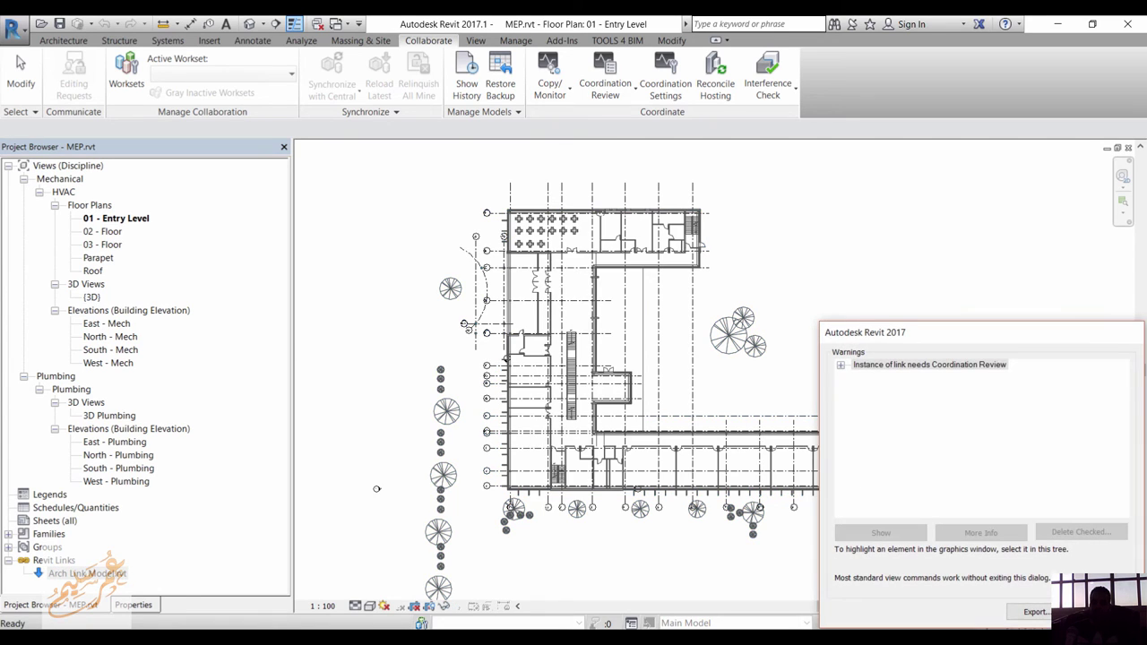
click(843, 367)
click(842, 367)
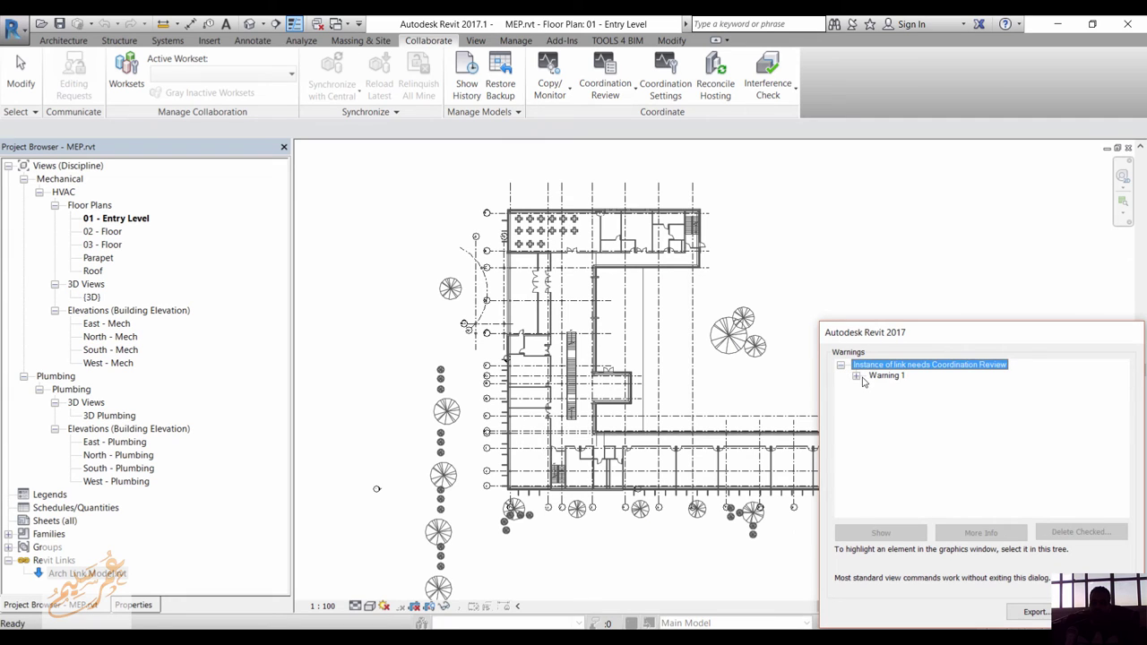
click(857, 376)
click(946, 395)
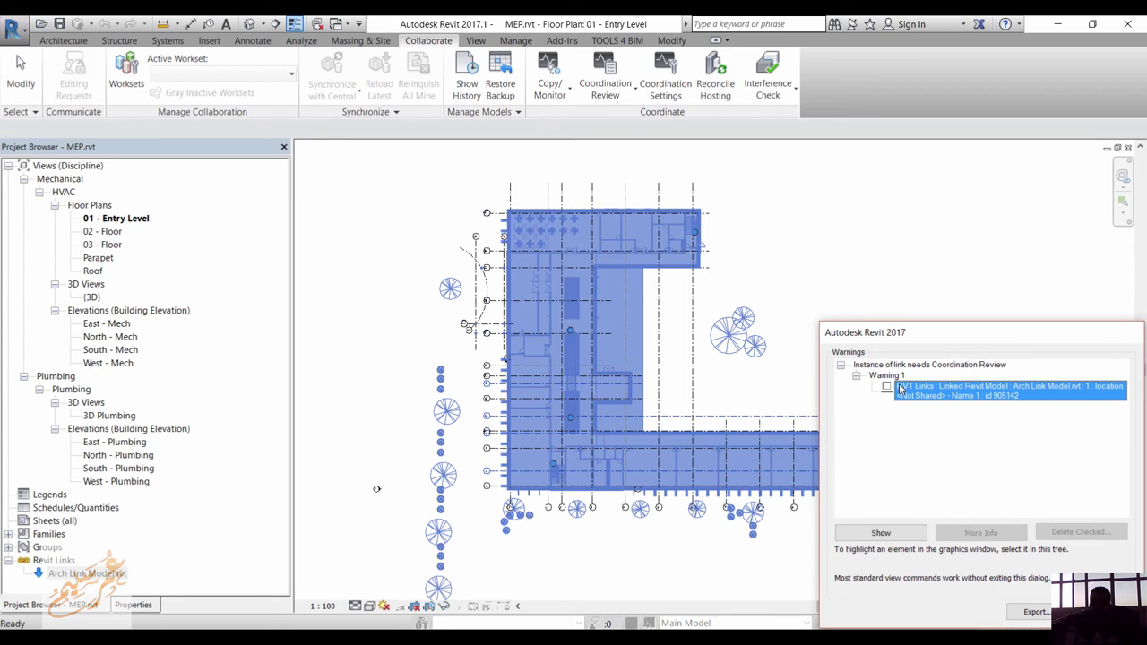
click(887, 387)
click(881, 533)
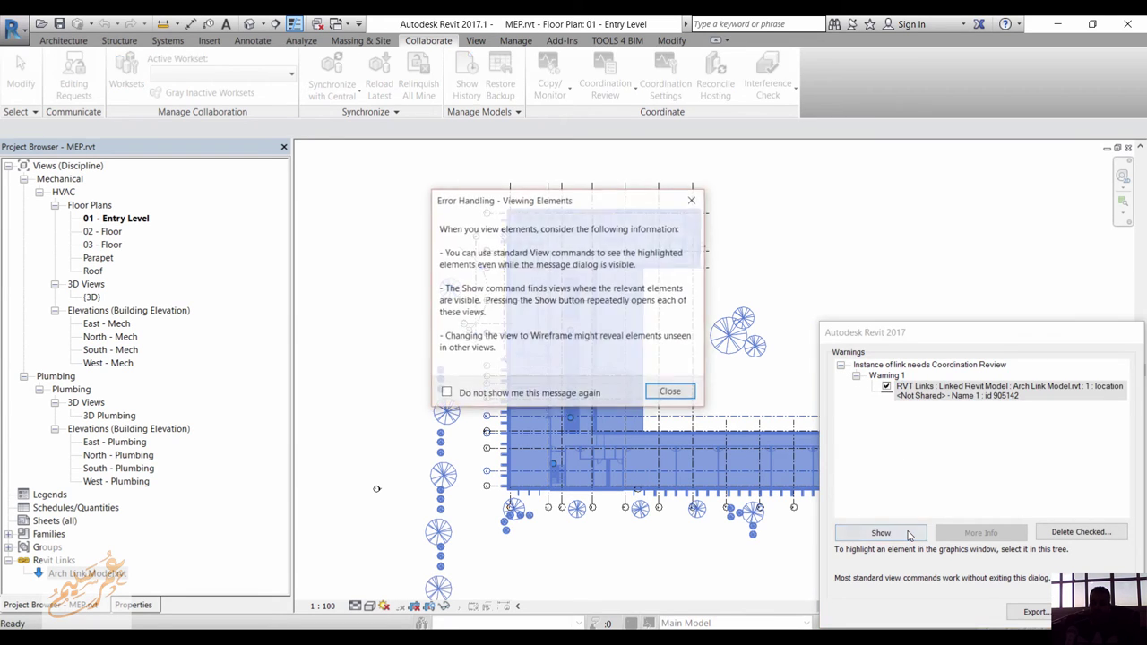
click(683, 394)
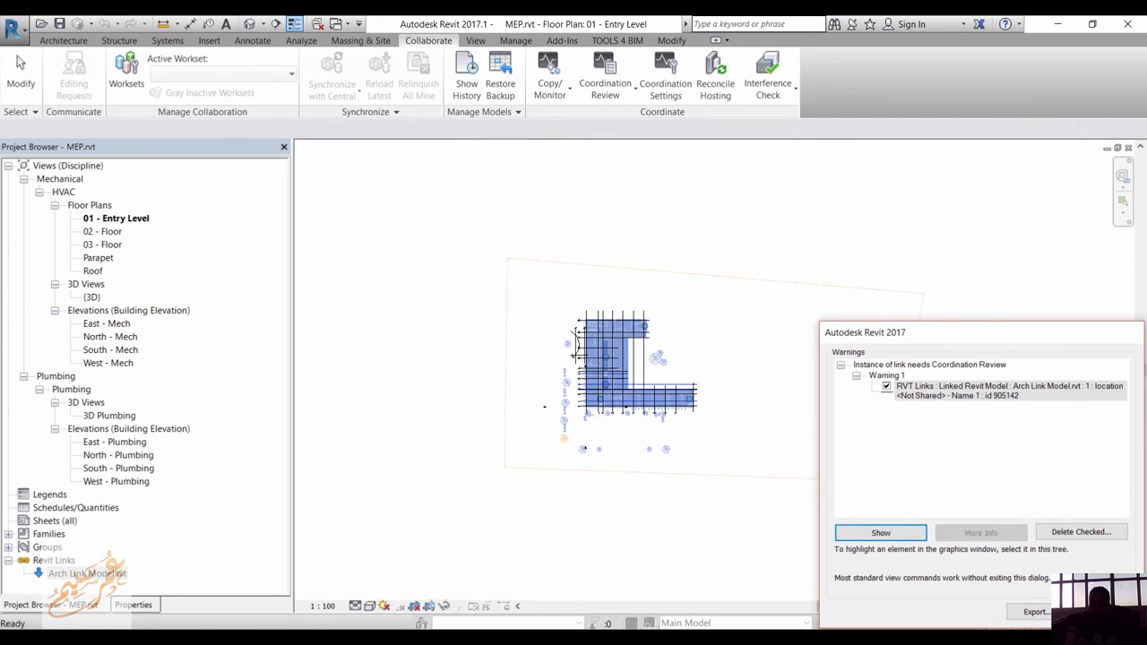
key(Escape)
- Open Coordination Review for the architectural link and expand the element-existence and grid groups
click(605, 89)
click(625, 148)
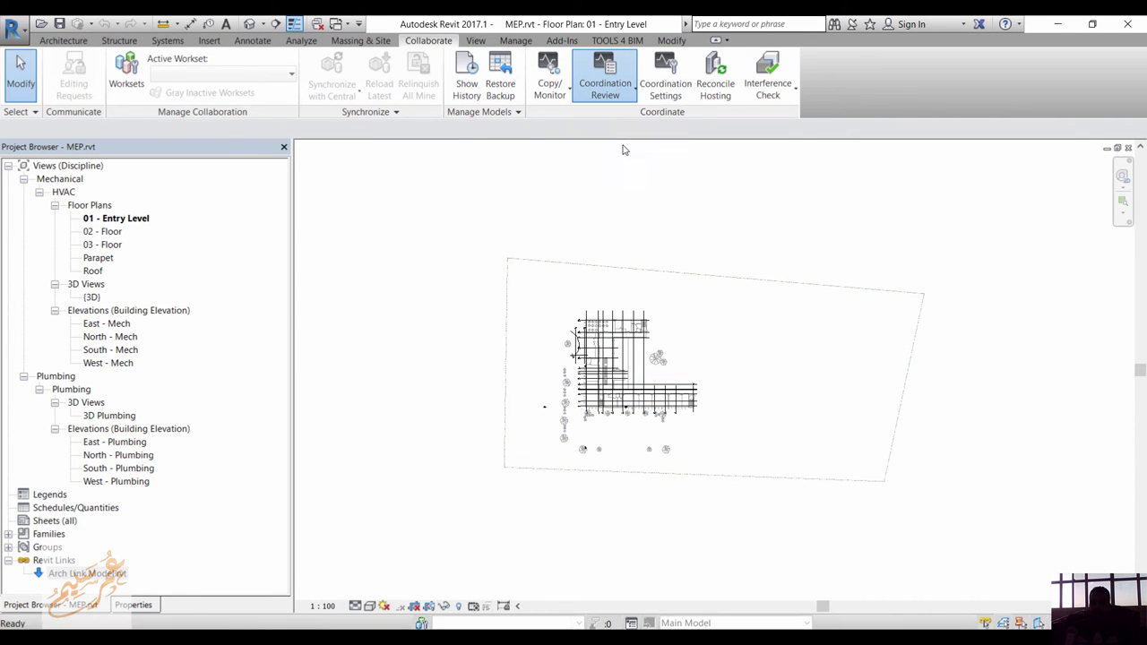
click(620, 328)
click(54, 138)
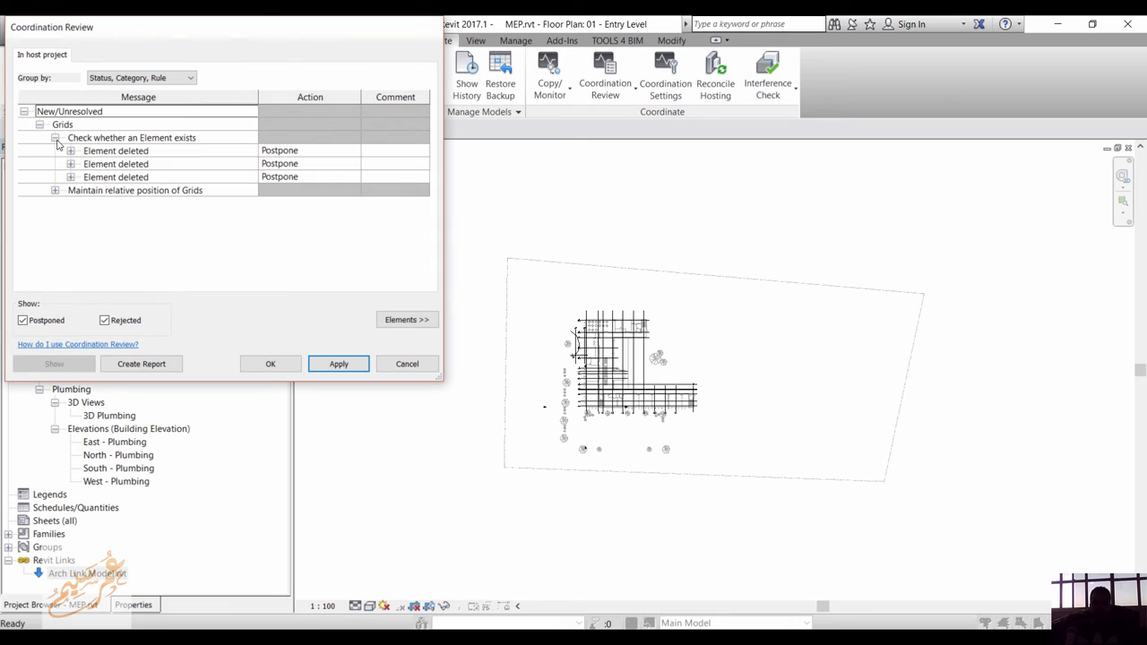
click(54, 191)
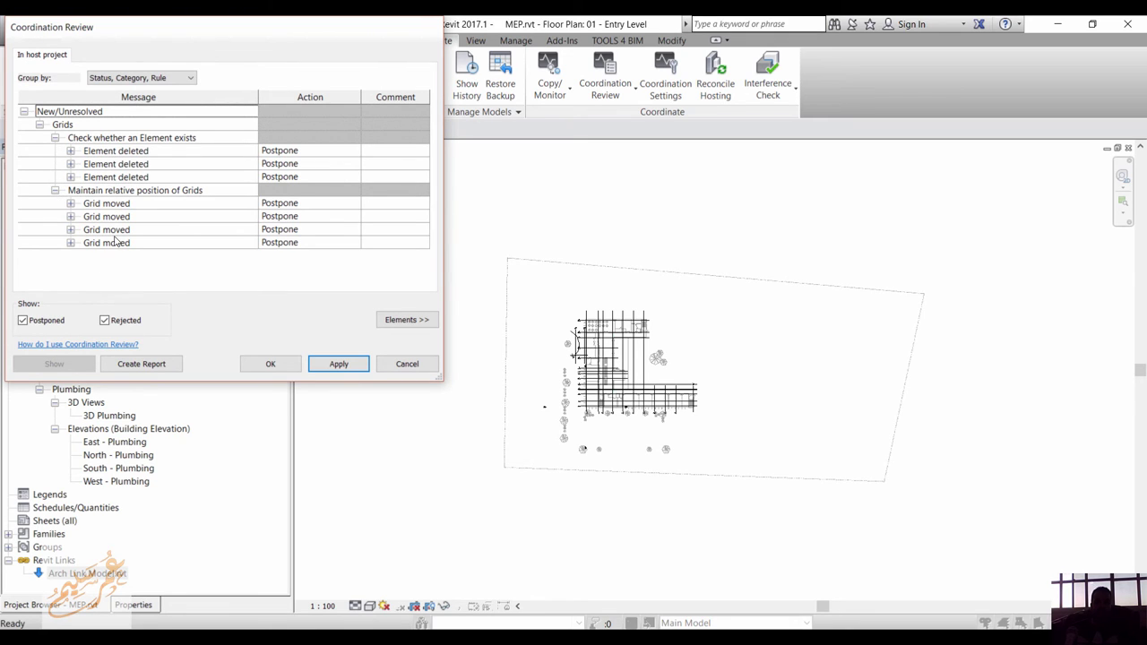
- Set all four Grid moved entries to Accept difference
click(239, 204)
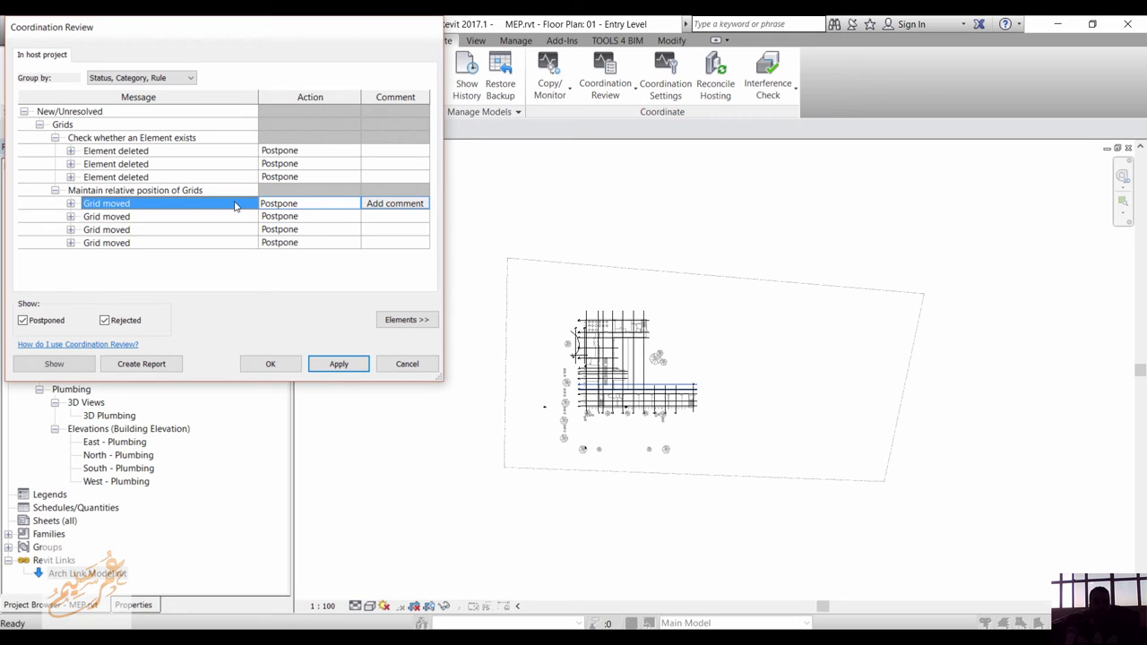
shift+click(205, 247)
click(359, 205)
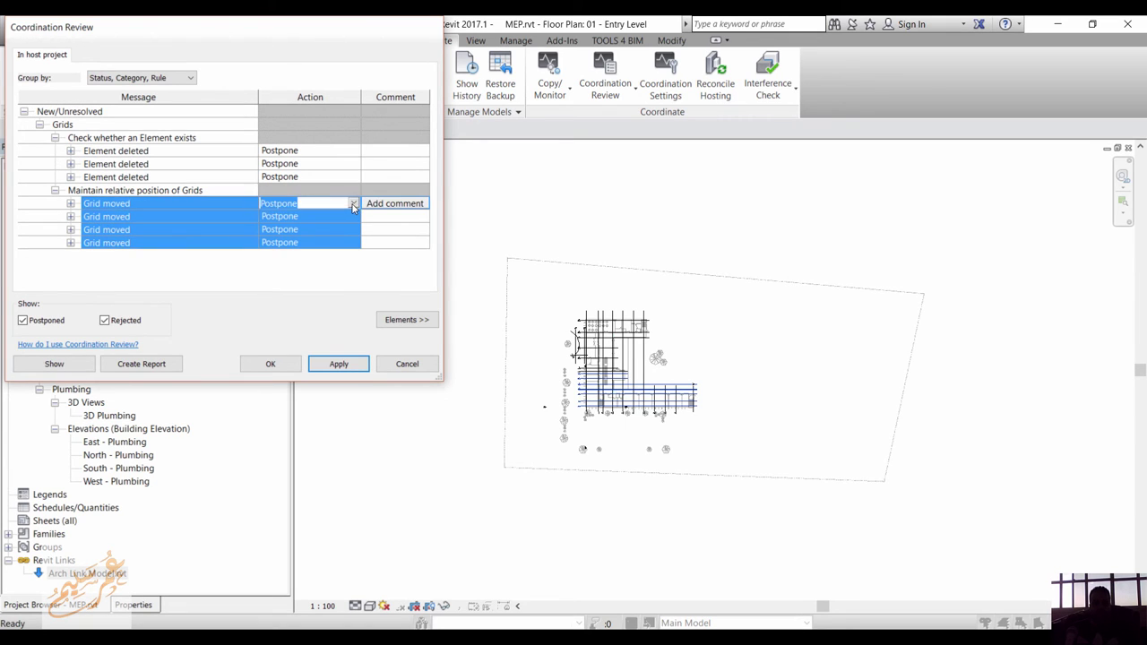
click(354, 204)
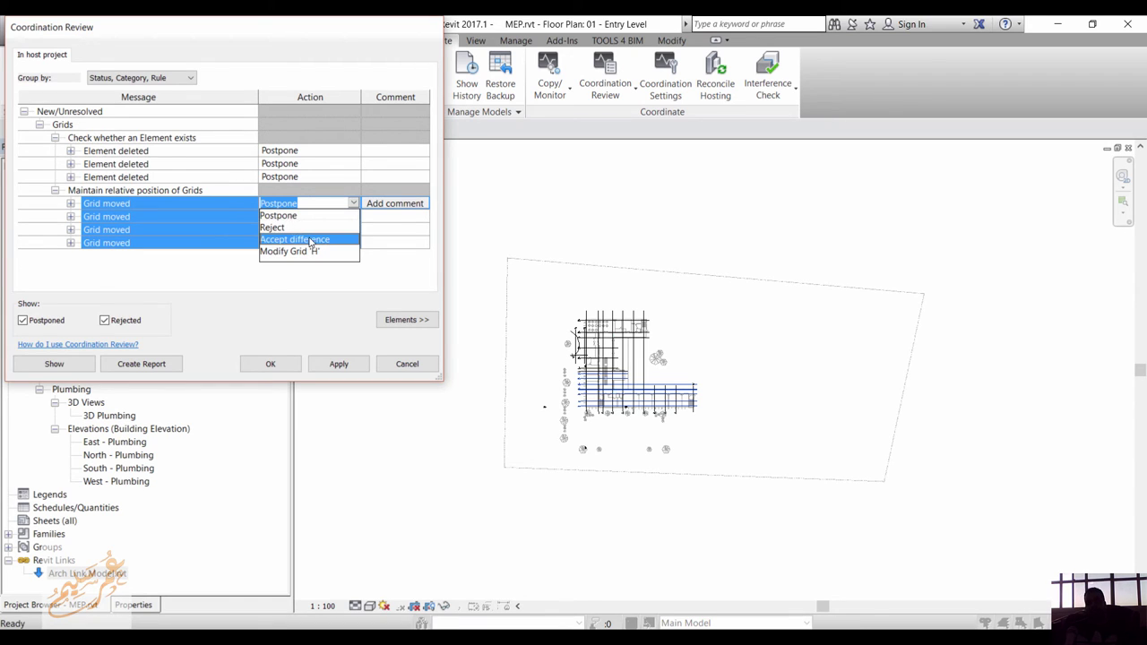
click(300, 239)
- Set the three Element deleted entries to Reject and confirm the review
click(146, 140)
click(160, 152)
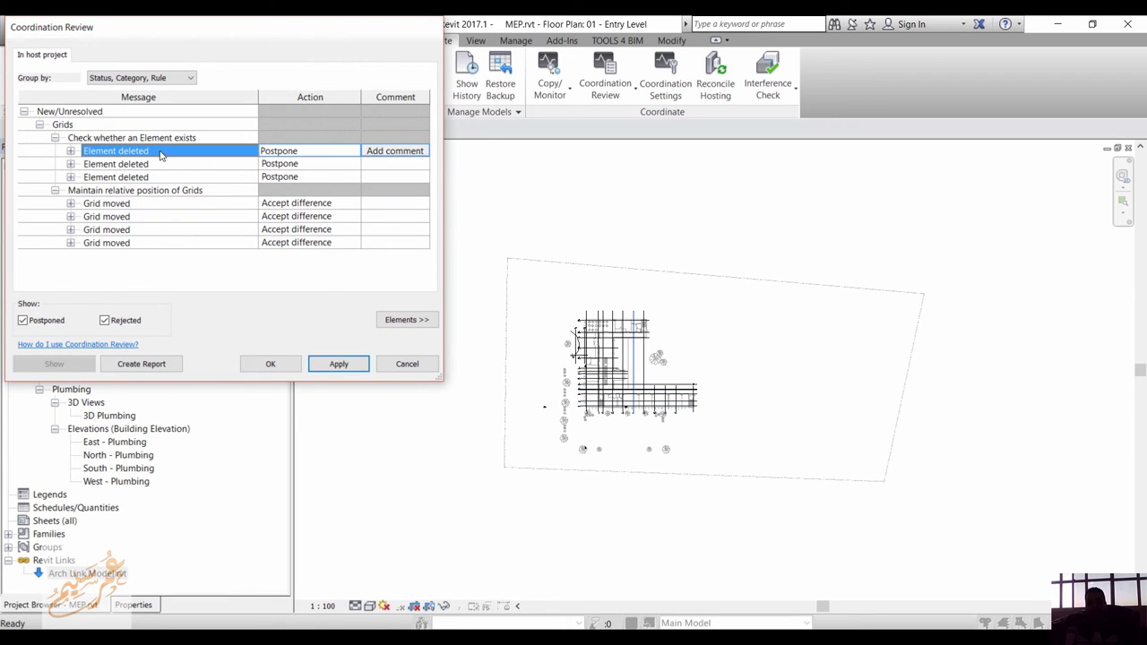
shift+click(163, 179)
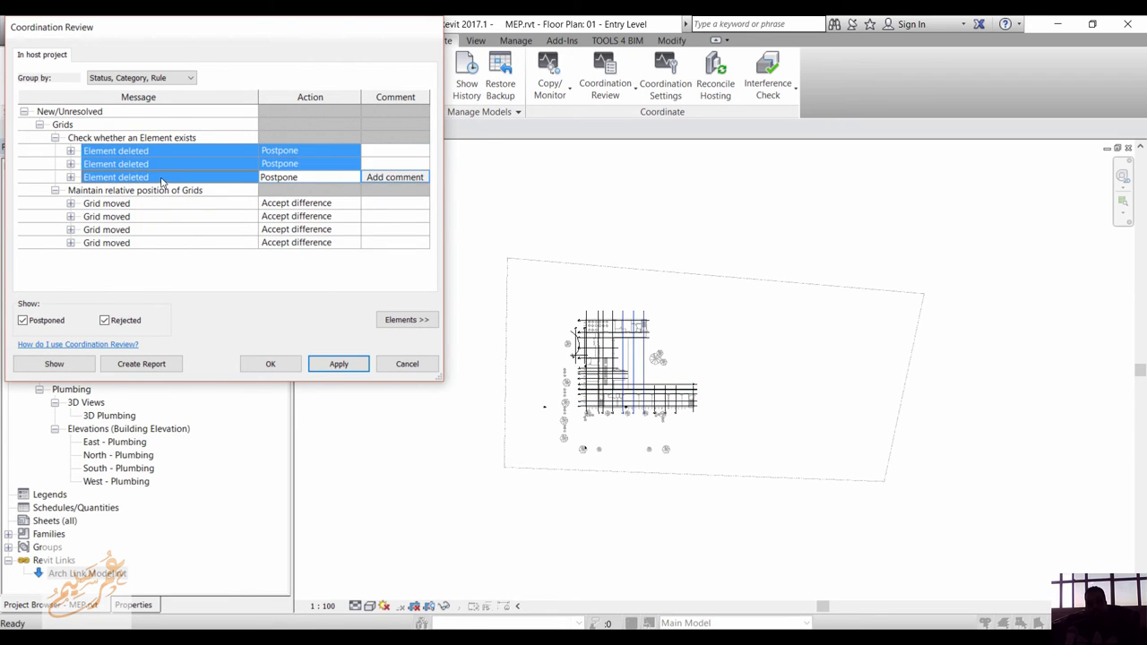
click(358, 178)
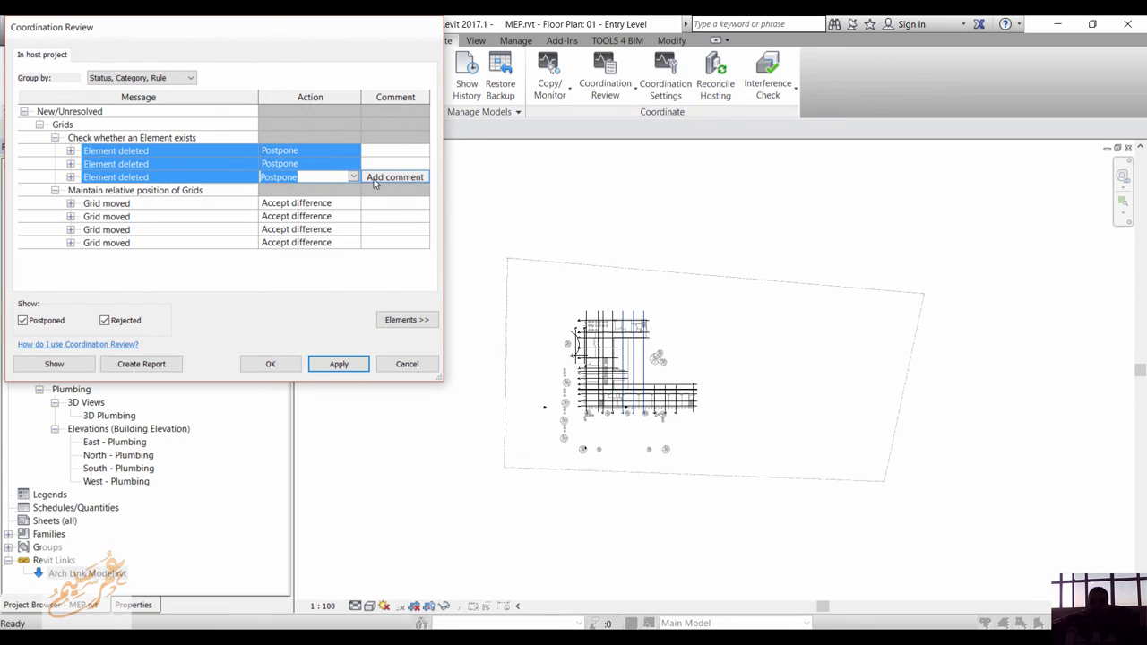
click(353, 179)
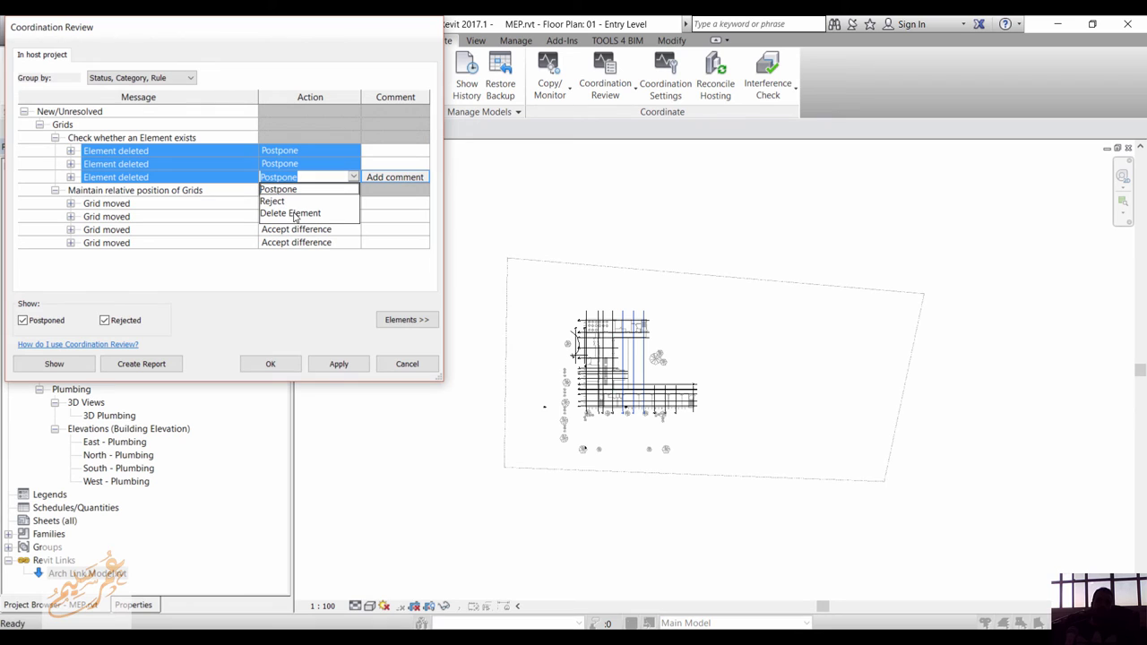
click(276, 201)
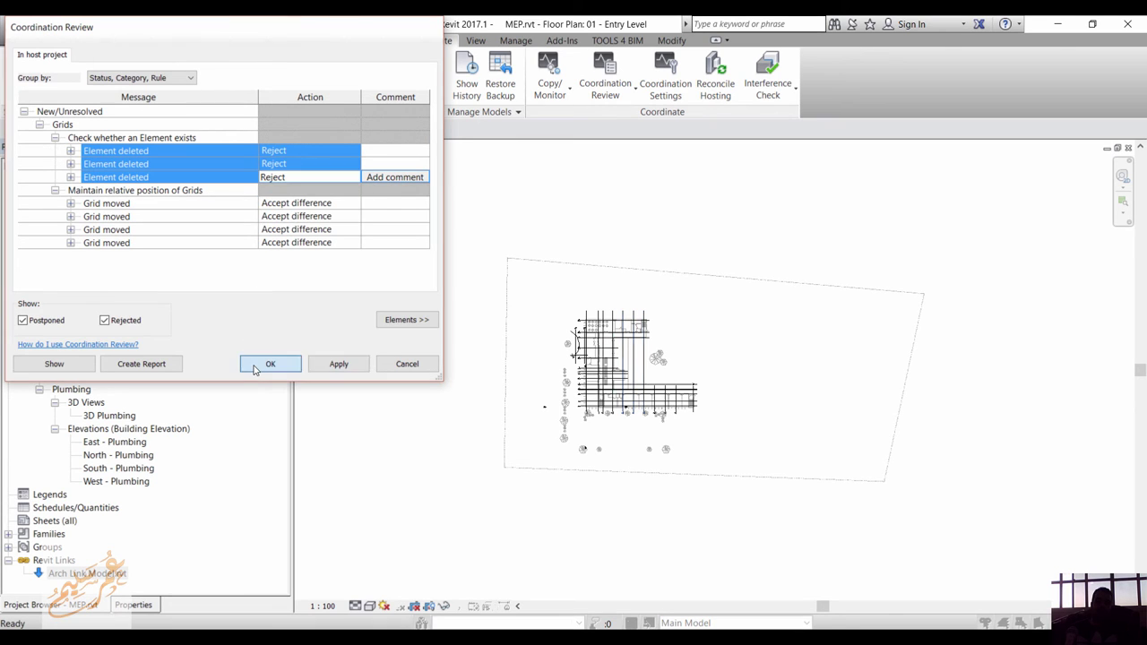
click(270, 364)
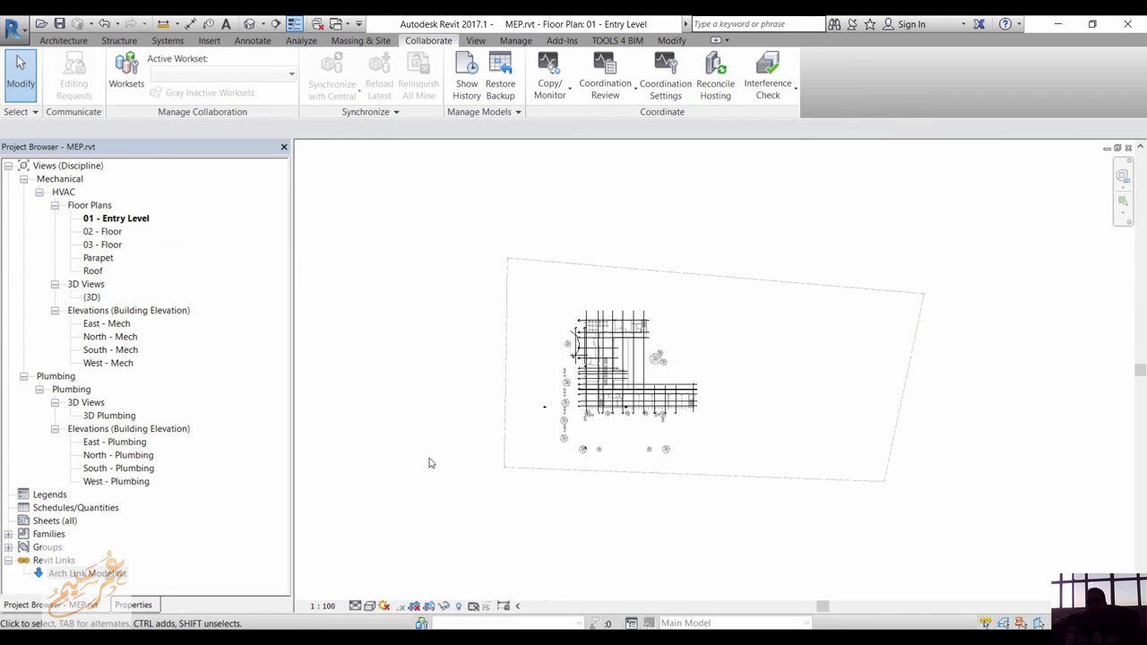
- Start a Copy/Monitor session in the 3D view using the architectural link
scroll(561, 419, up, 5)
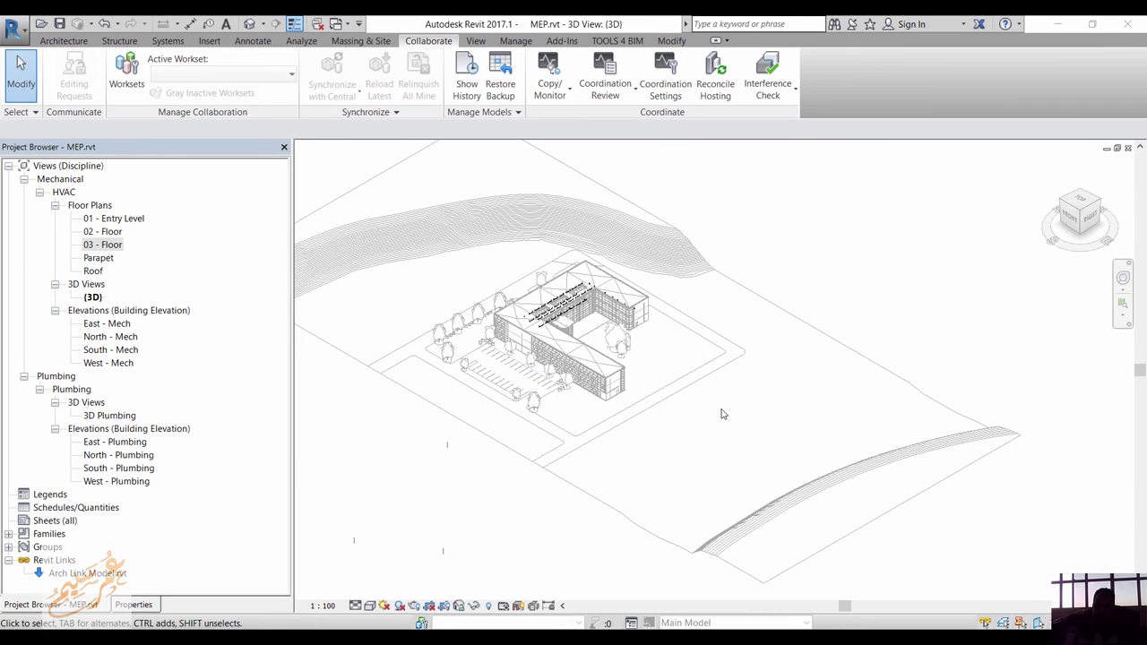
scroll(567, 330, up, 3)
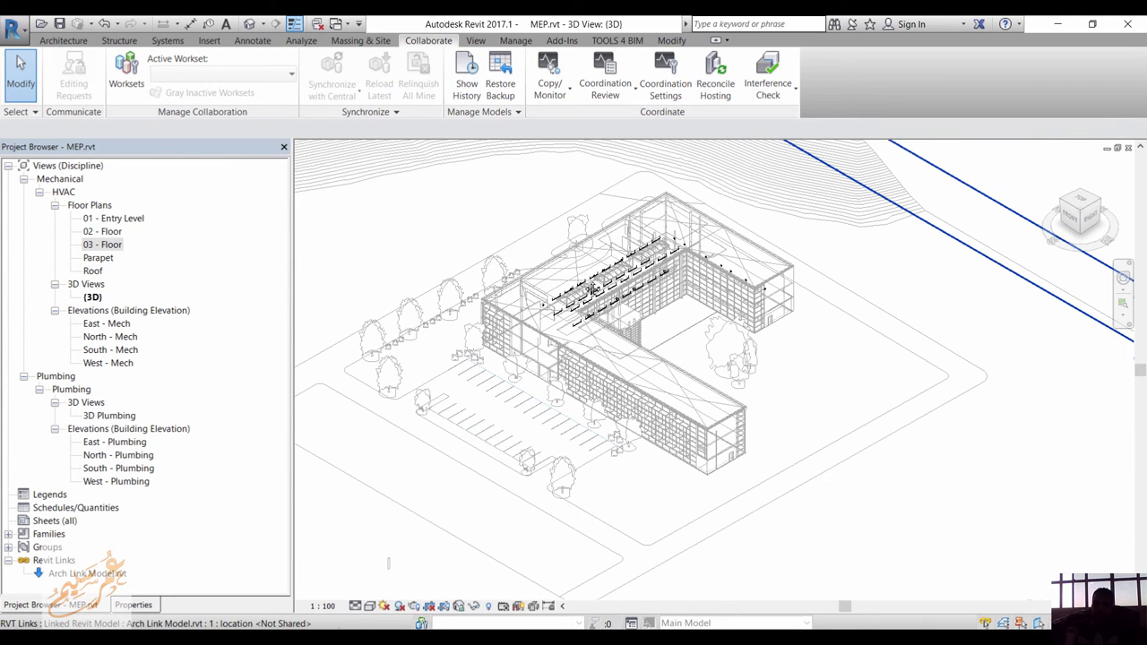
click(550, 90)
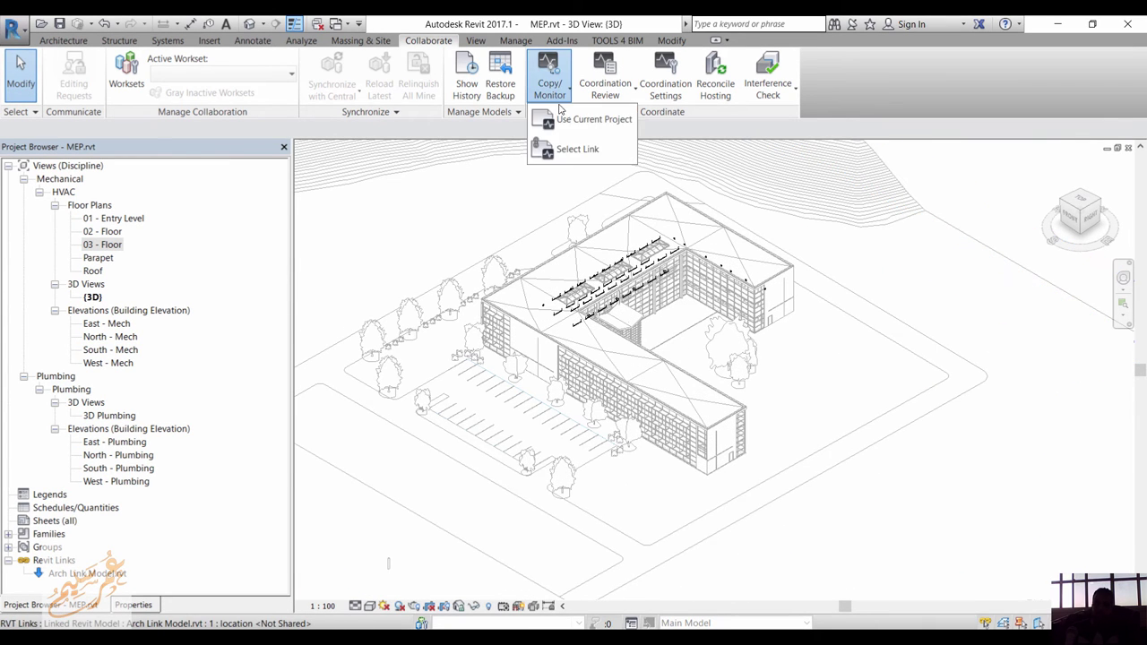
click(568, 149)
click(627, 348)
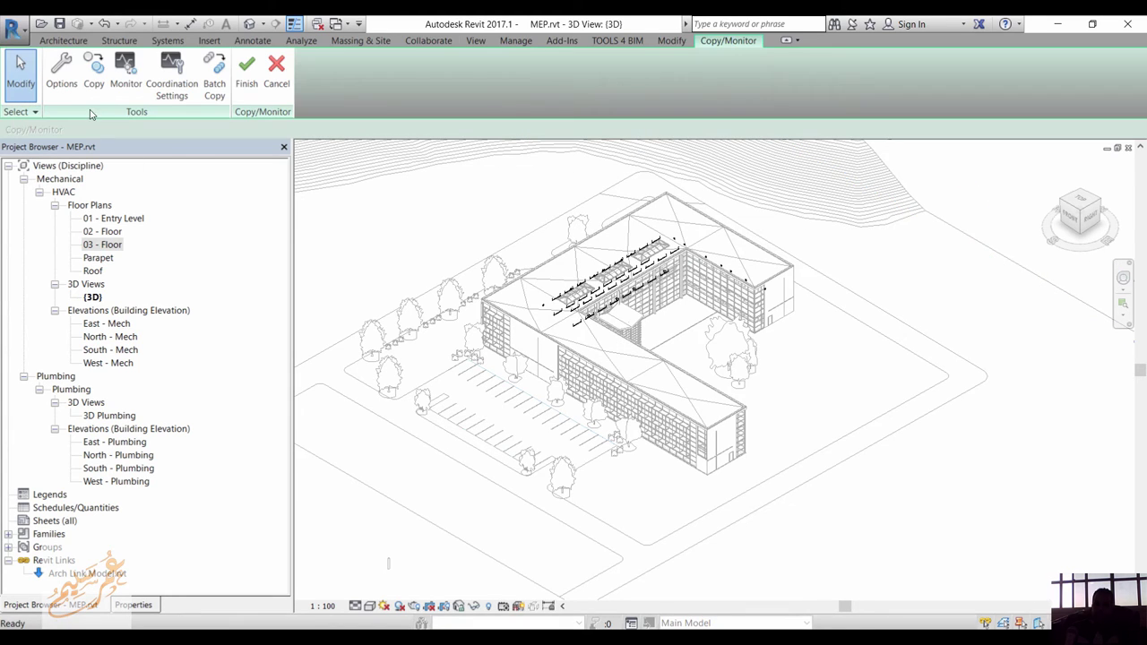
- Copy with Multiple enabled, window-selecting the building filtered to its 52 Lighting Fixtures
click(94, 72)
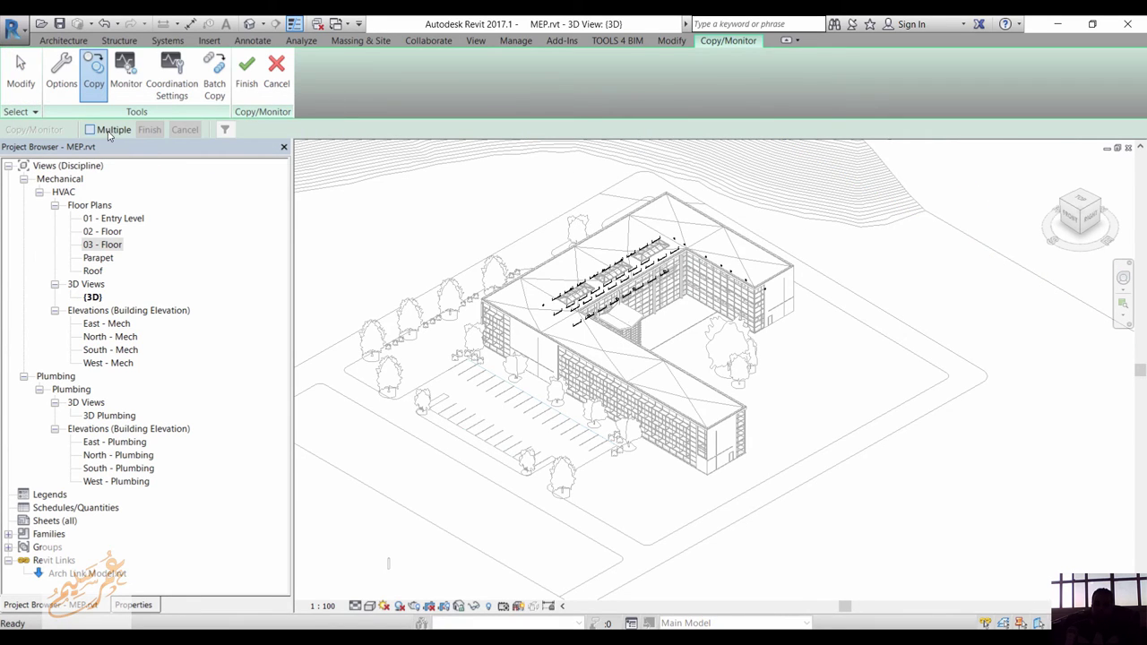
click(107, 132)
scroll(706, 250, down, 5)
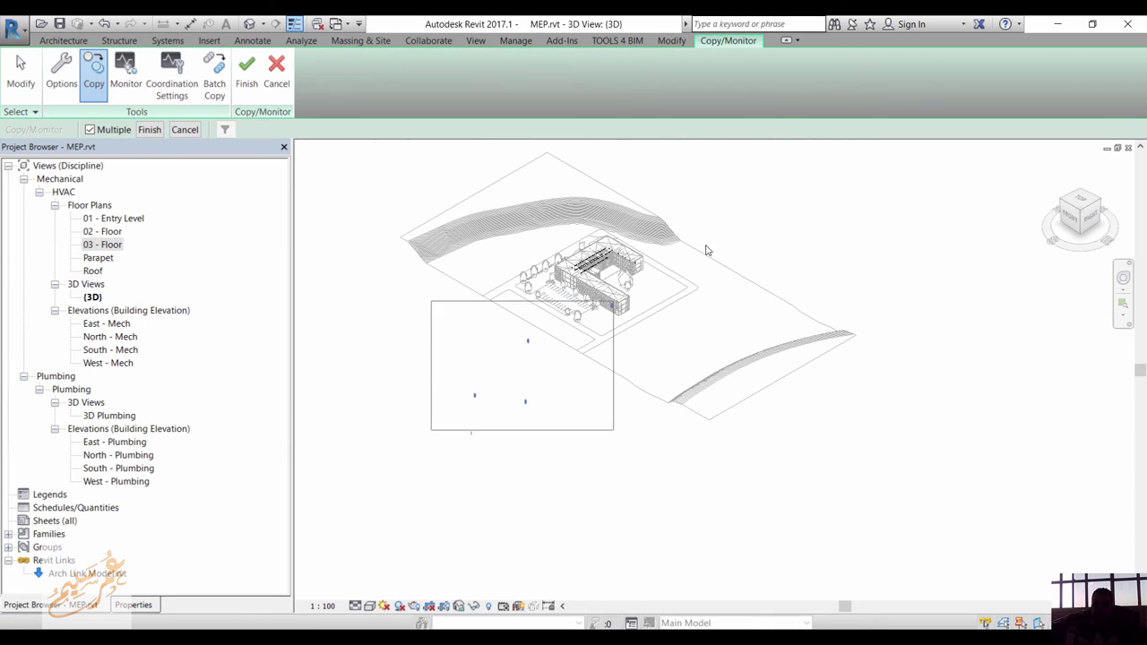
drag(705, 250, 763, 186)
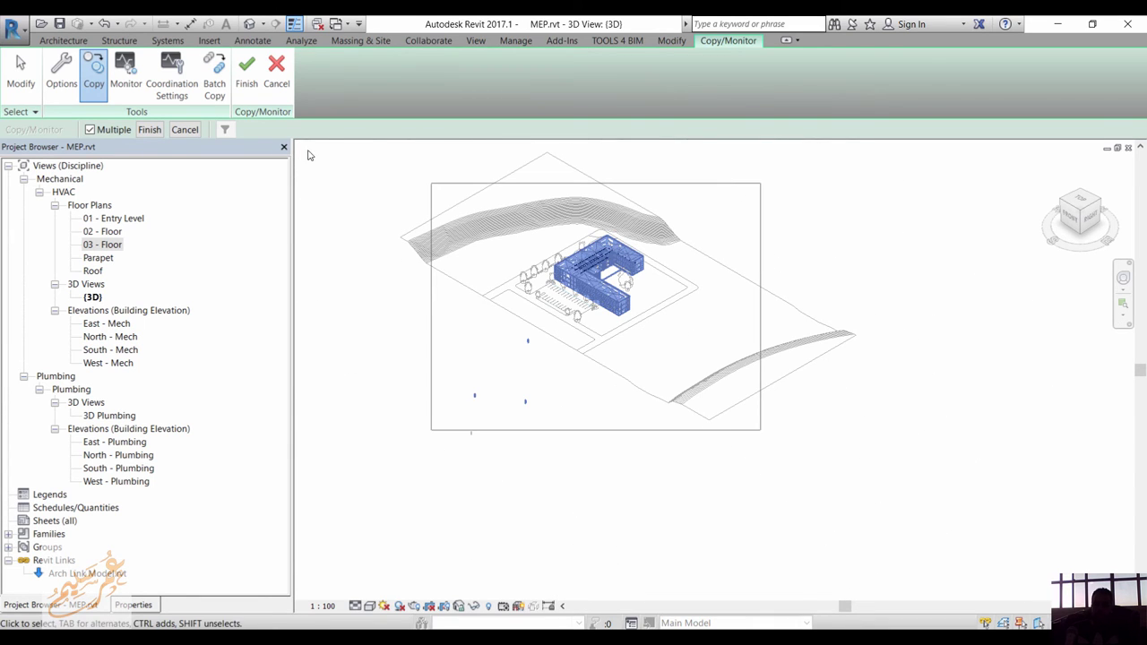
click(224, 130)
click(663, 258)
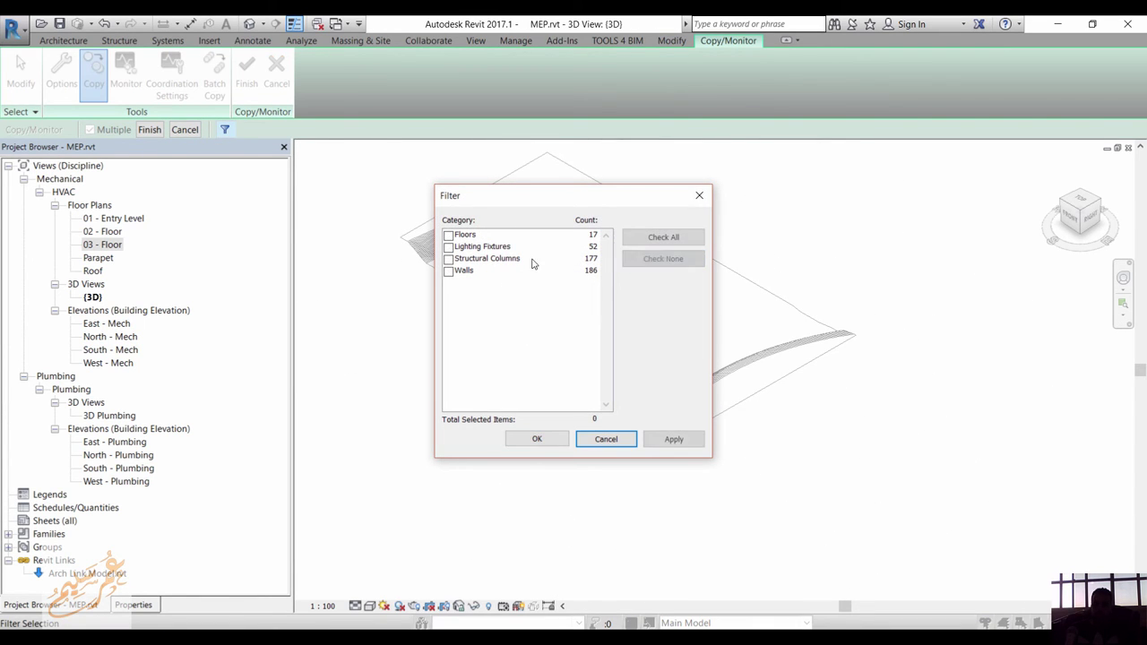
click(449, 247)
click(538, 439)
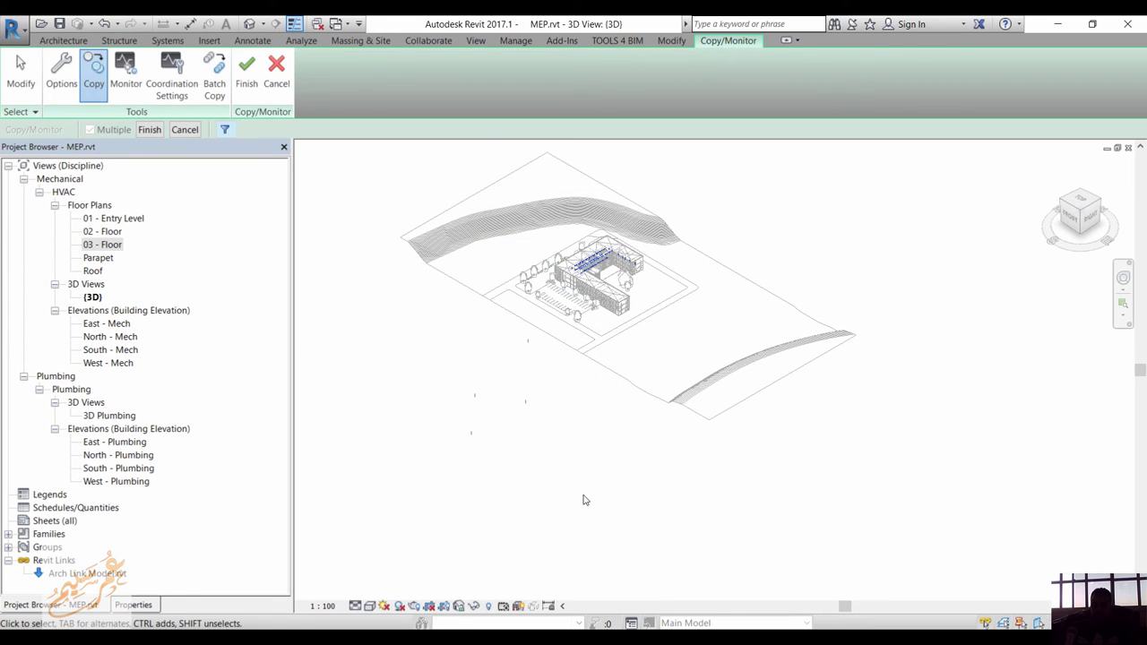
scroll(571, 224, up, 10)
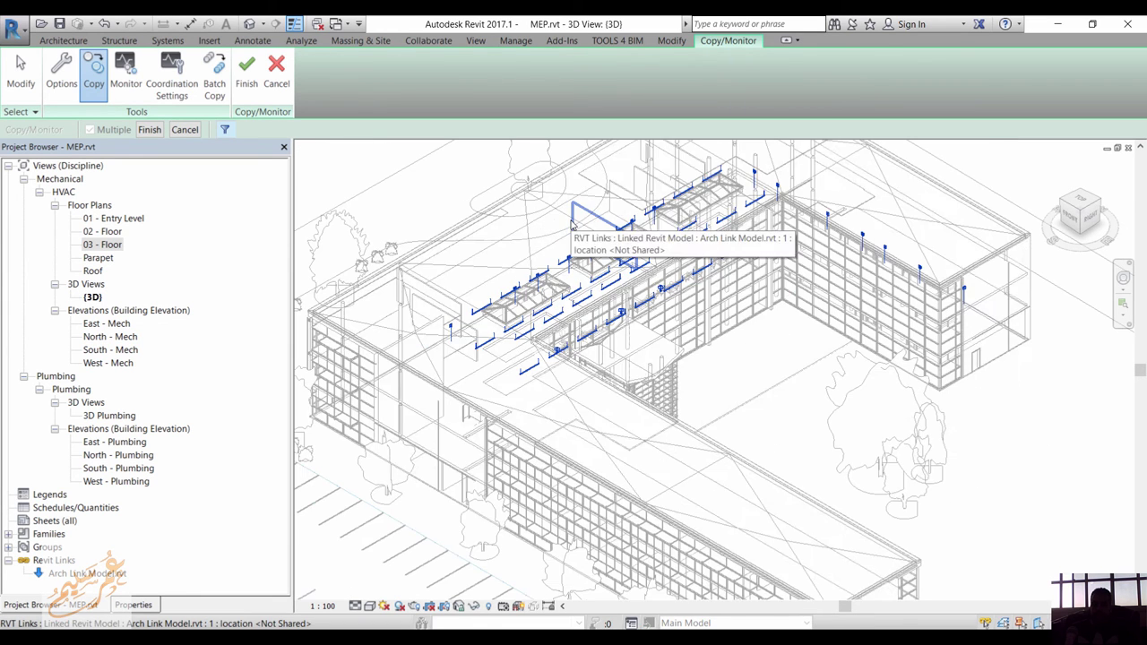
scroll(572, 224, up, 4)
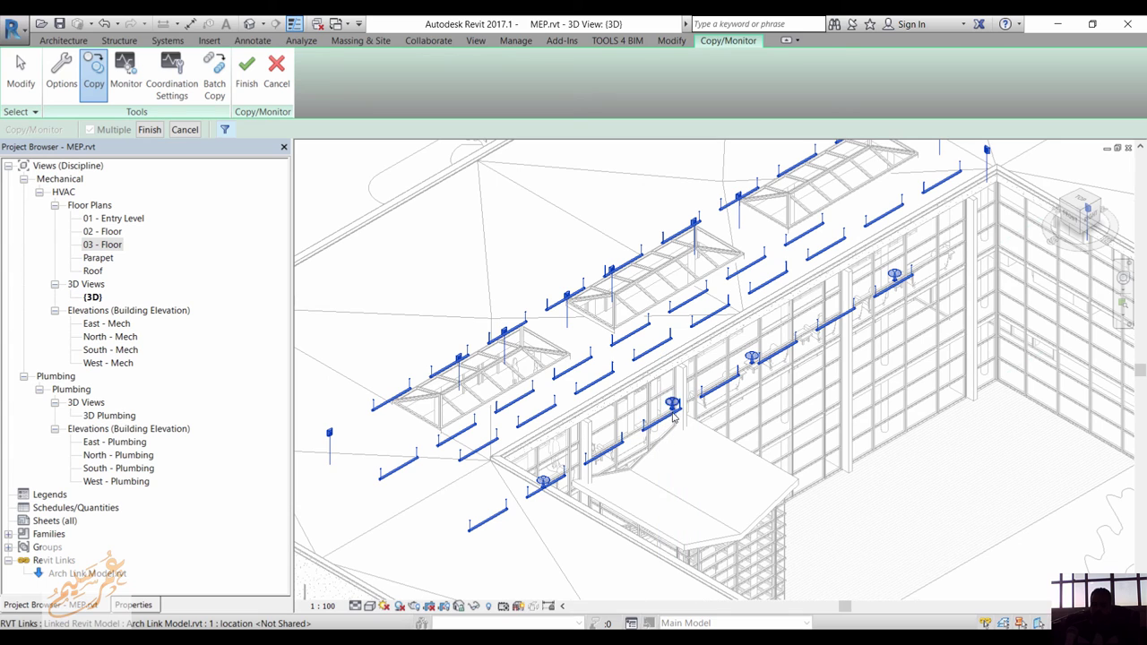